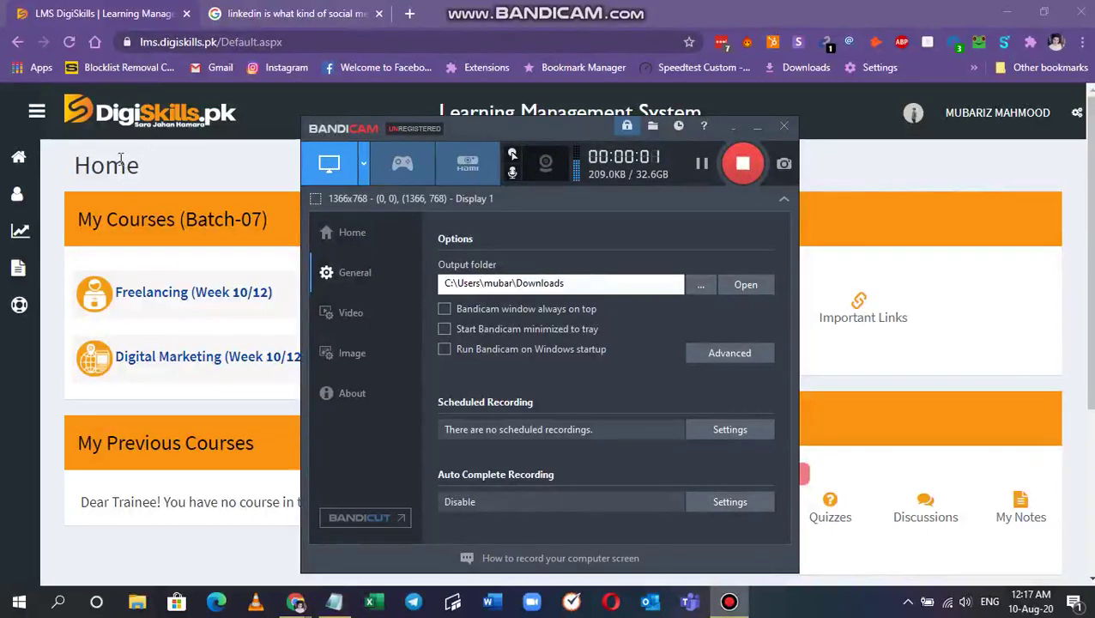
- Dismiss the survey popup, download Exercise No. 4's Batch-07_FRL101_4 (1).pdf, and open it in a new tab
left_click(37, 160)
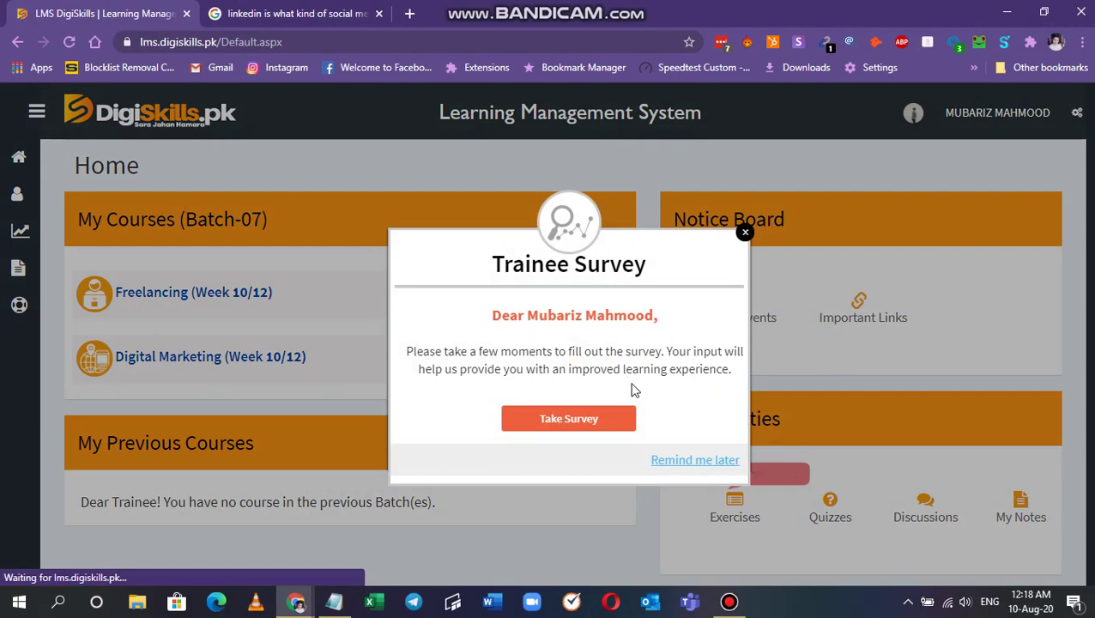
left_click(741, 237)
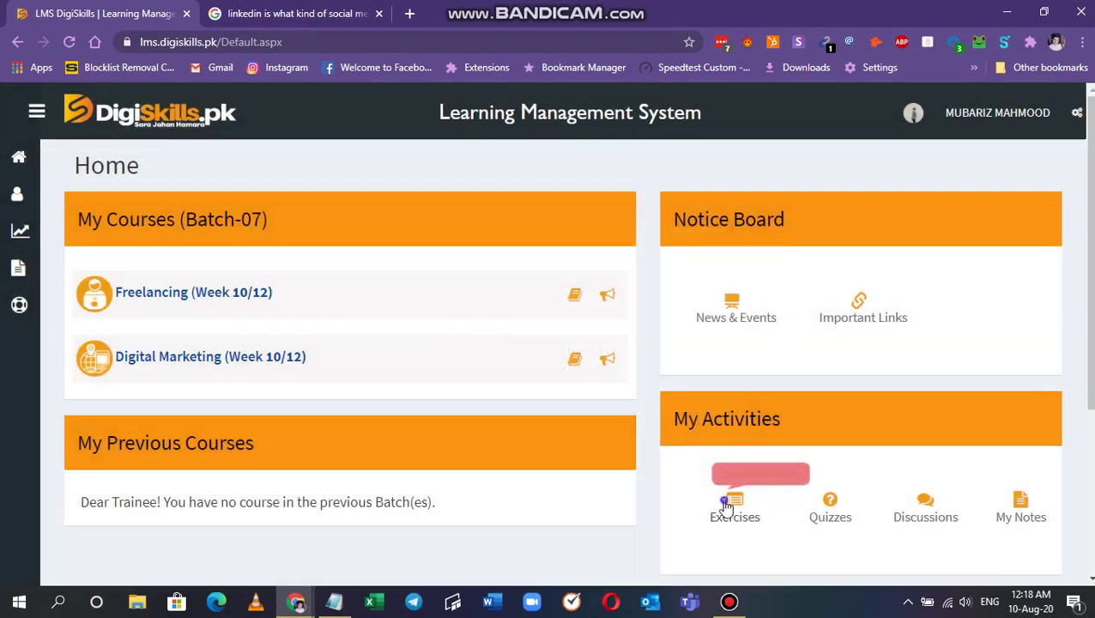
left_click(725, 506)
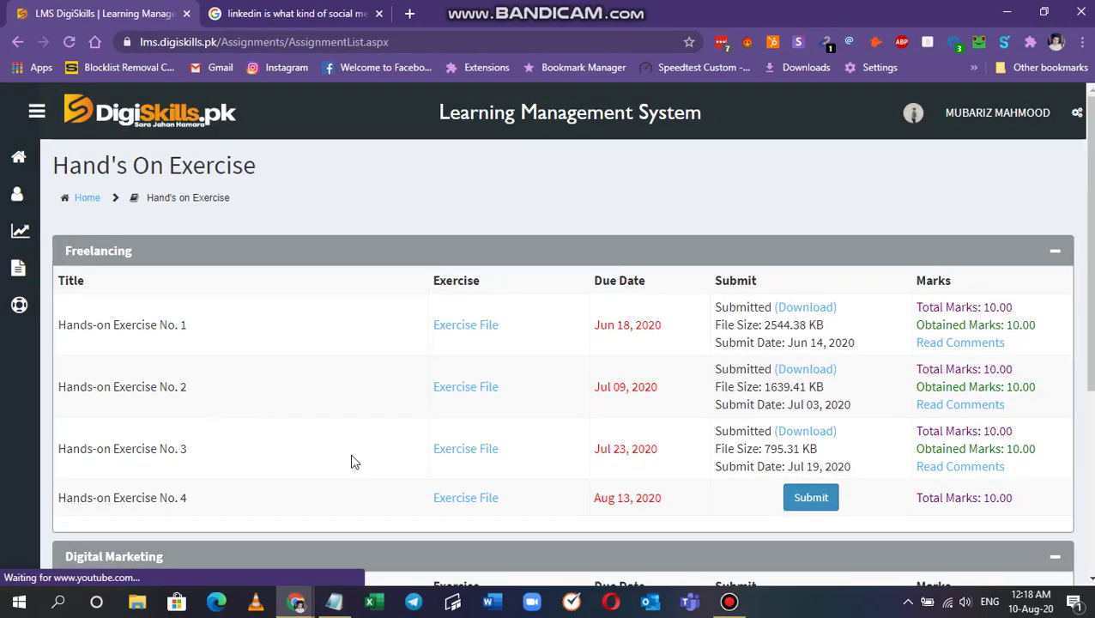
left_click(436, 504)
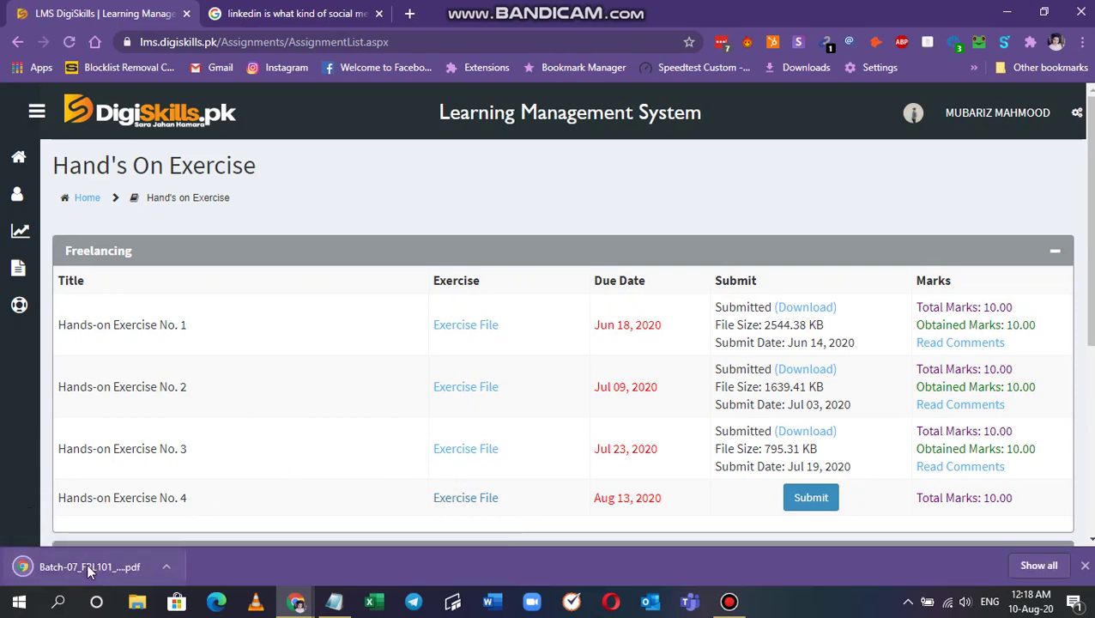
left_click_drag(89, 572, 322, 19)
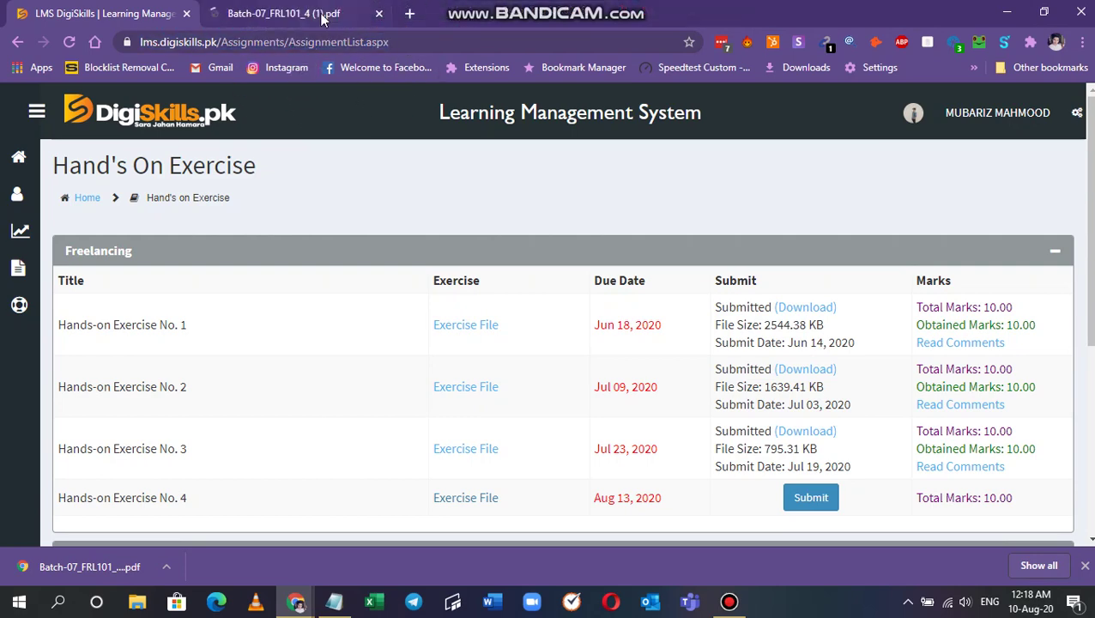
- Scroll the exercise PDF past Instructions and Learning Outcome to the page 2 problem statement
left_click(117, 565)
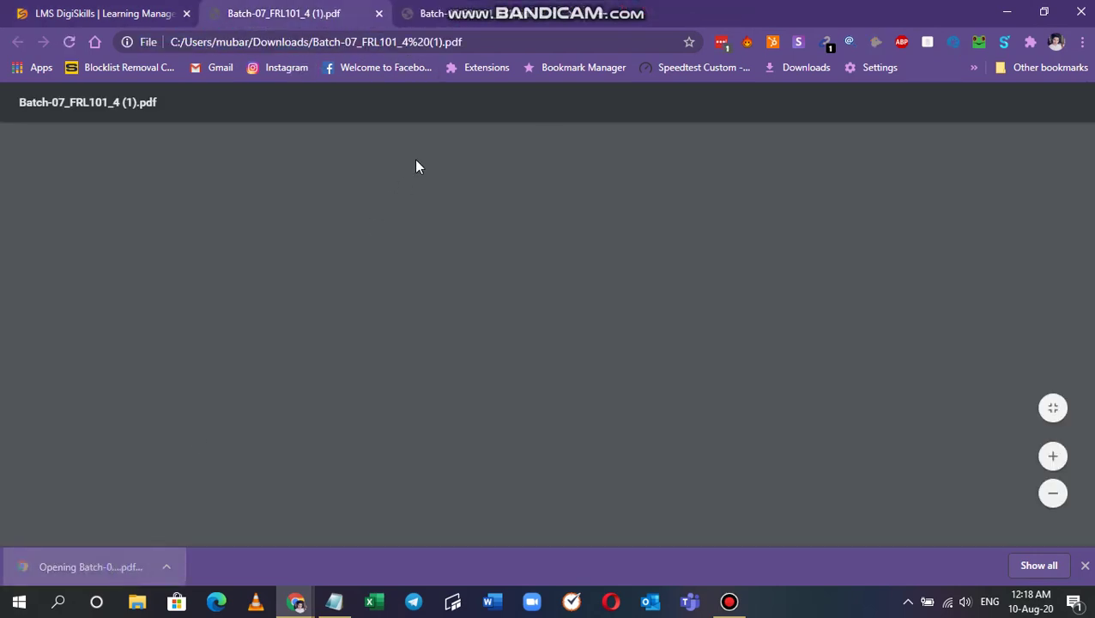
scroll(555, 337, "down", 2)
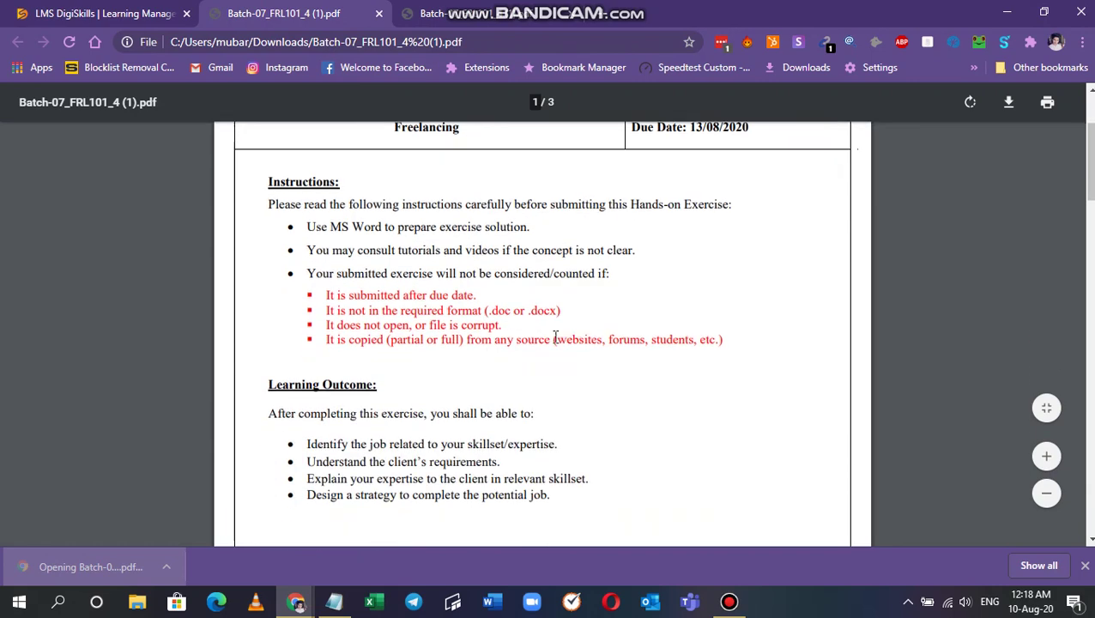
scroll(555, 337, "down", 3)
scroll(550, 343, "up", 3)
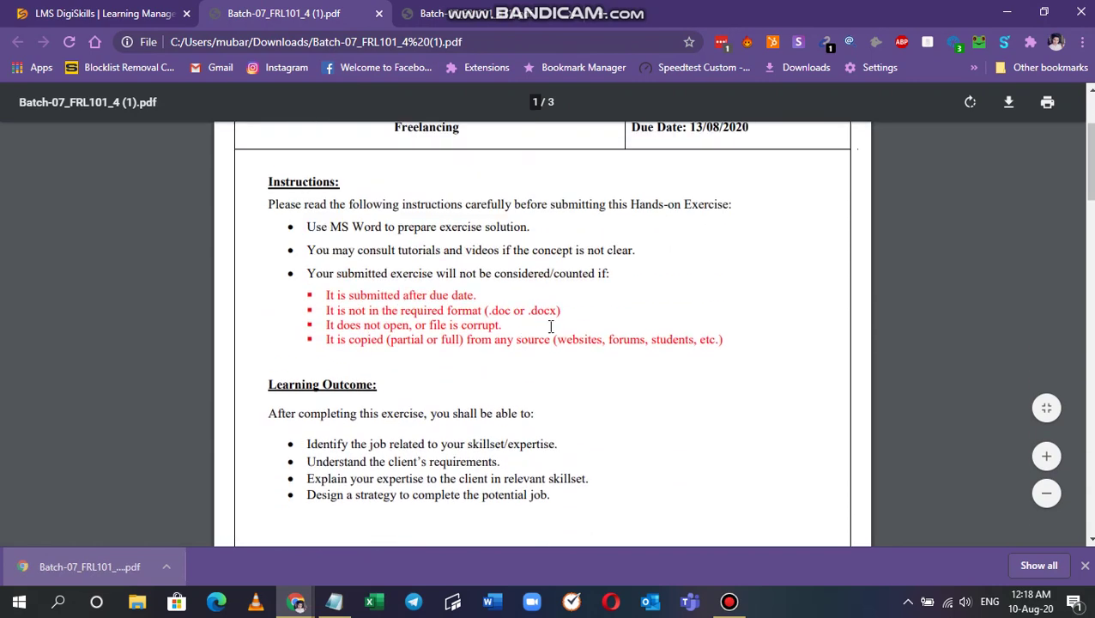
scroll(330, 386, "down", 1)
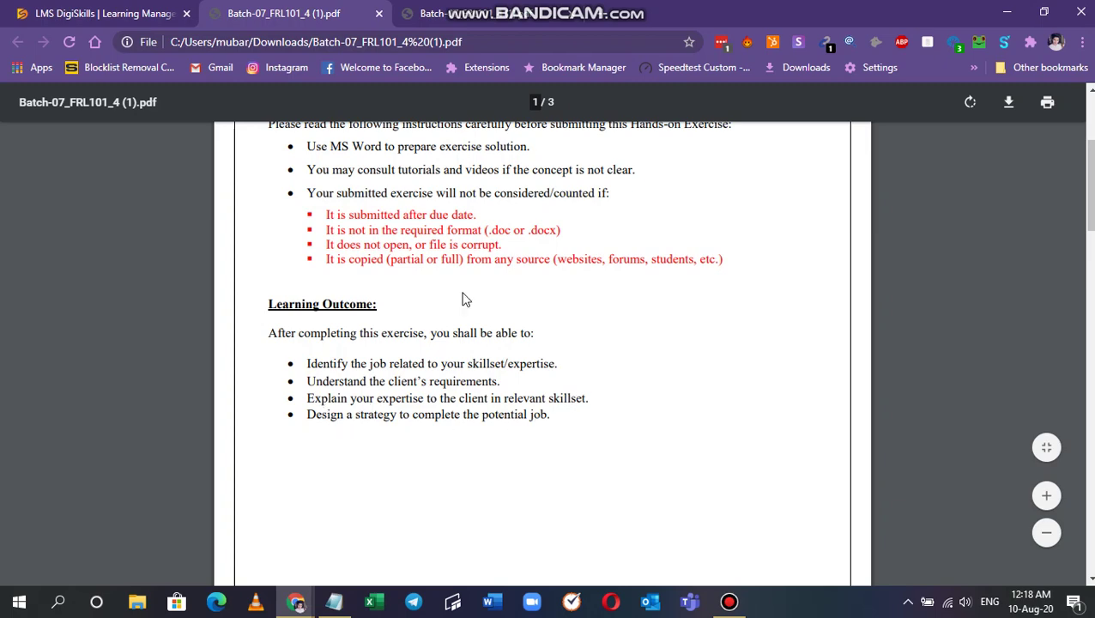
scroll(450, 239, "down", 1)
scroll(468, 309, "down", 10)
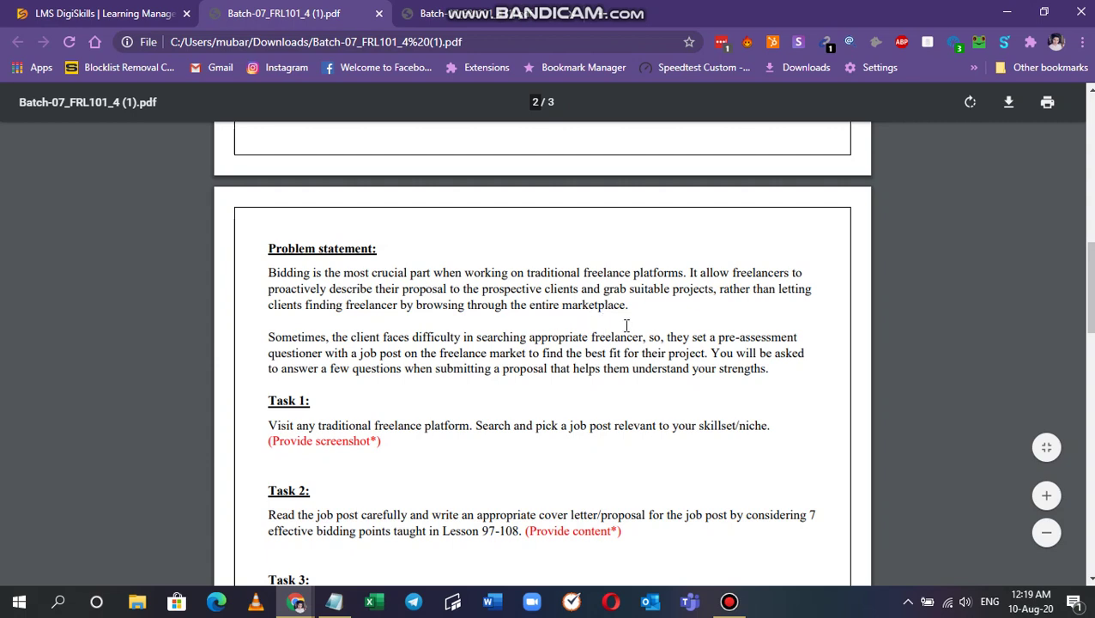
- Close the duplicate Batch exercise tab and scroll the PDF down to Task 3
left_click(571, 14)
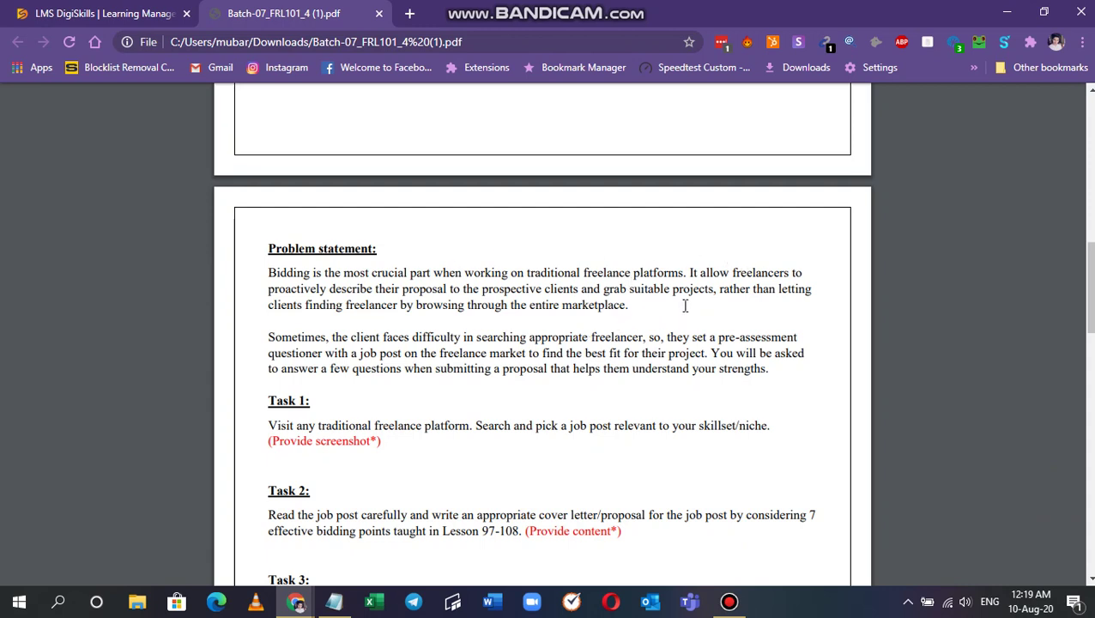
scroll(652, 313, "down", 1)
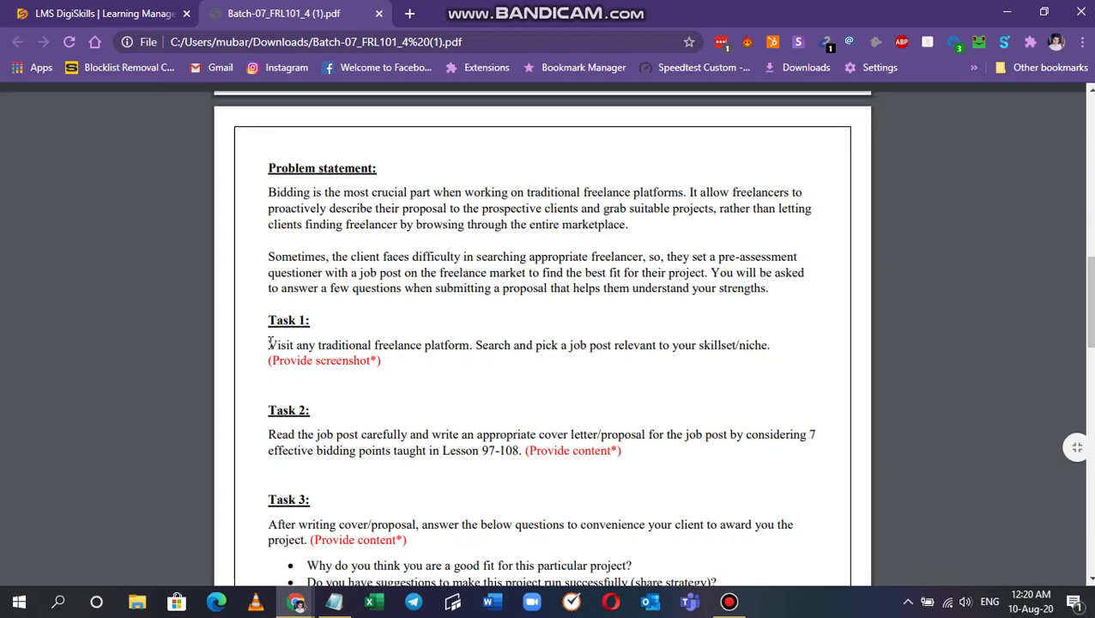
- Open fiverr.com in a new browser tab
left_click(409, 13)
type("fiv")
key("BackSpace")
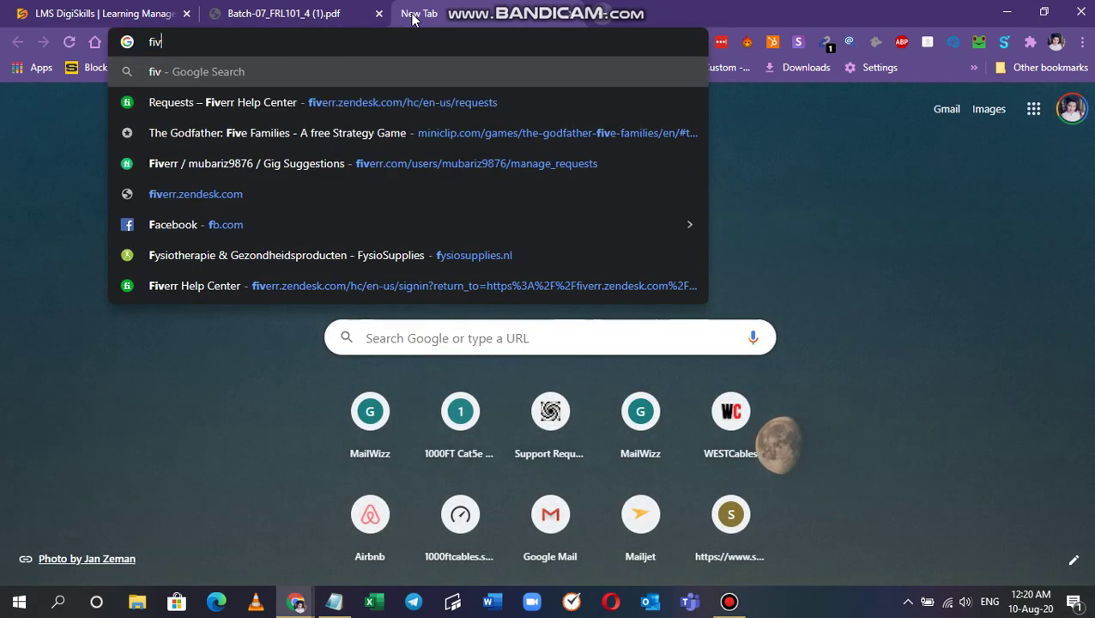
type("err")
key("BackSpace")
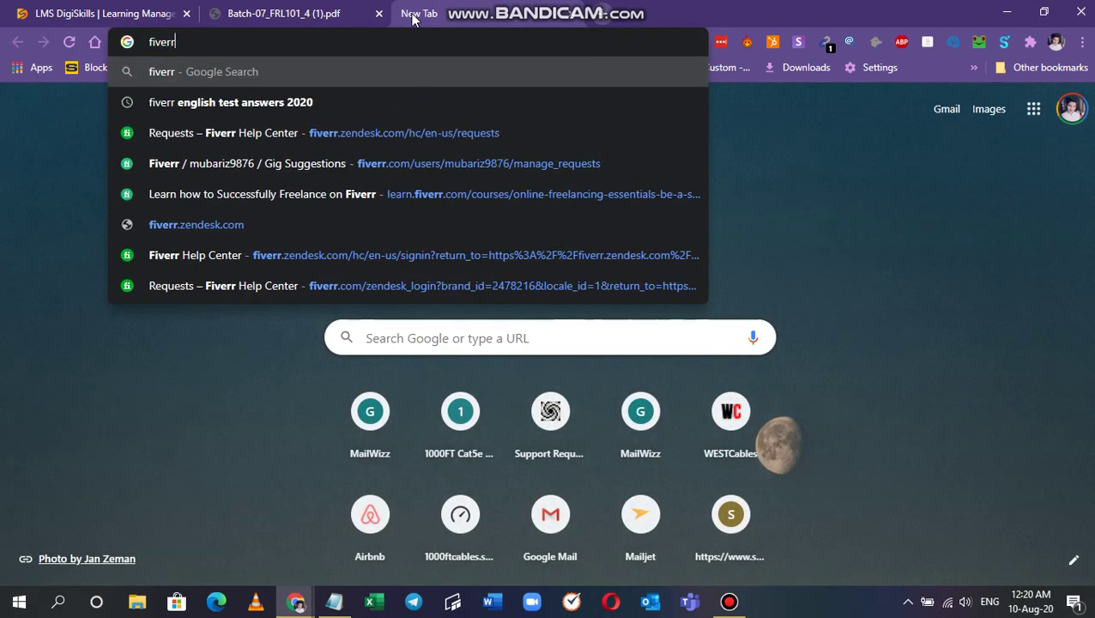
key("ctrl+Return")
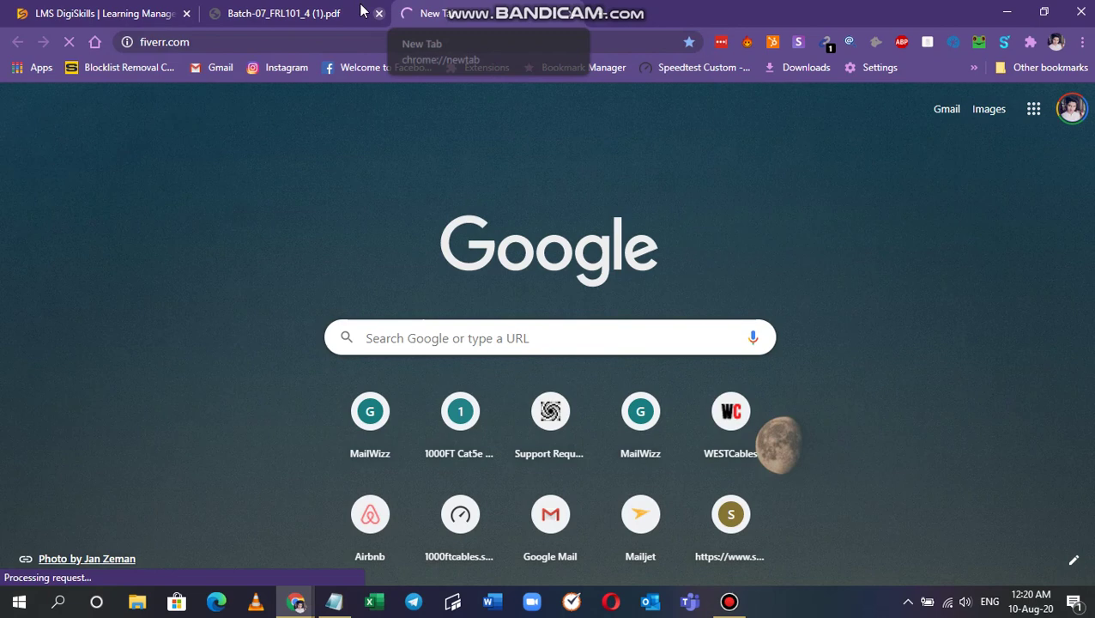
- Switch the Fiverr account from the seller dashboard to buying mode
left_click(283, 14)
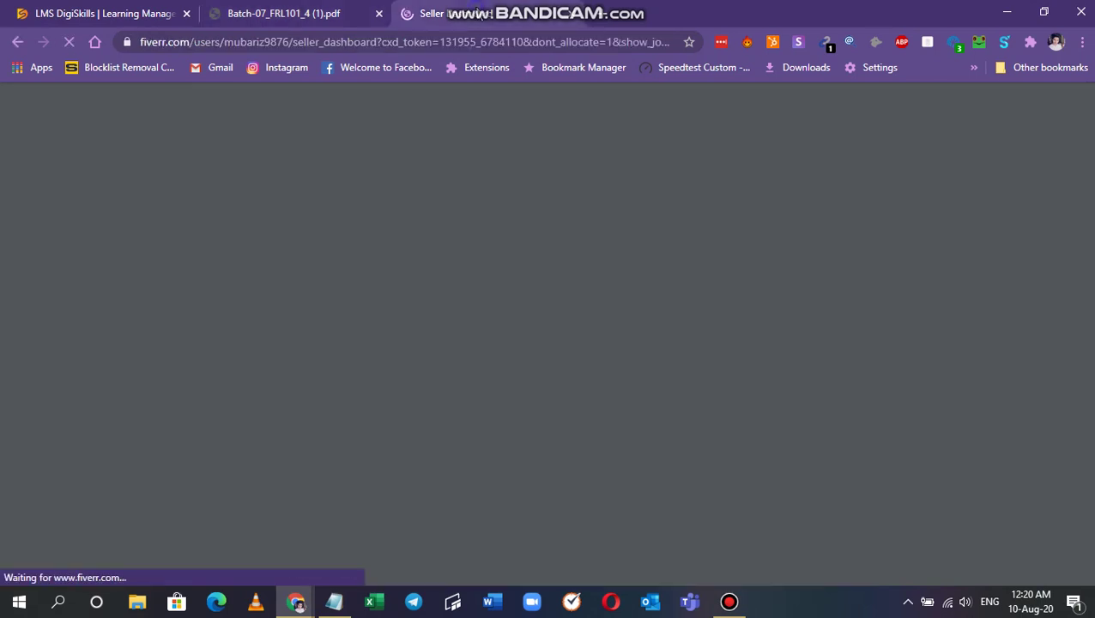
left_click(474, 11)
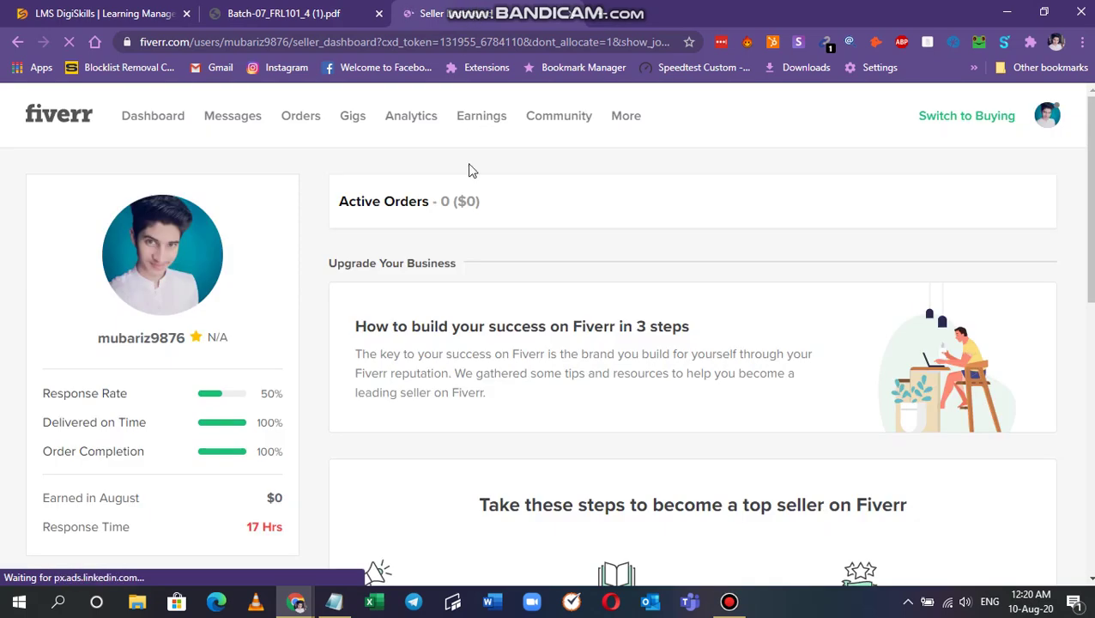
left_click(152, 119)
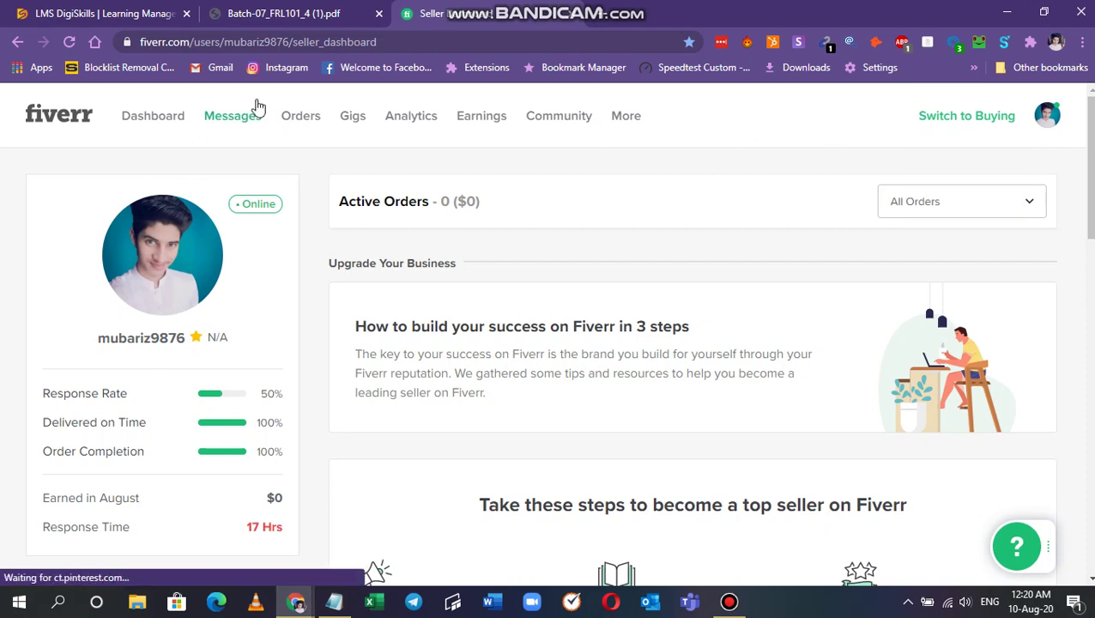
left_click_drag(293, 47, 414, 47)
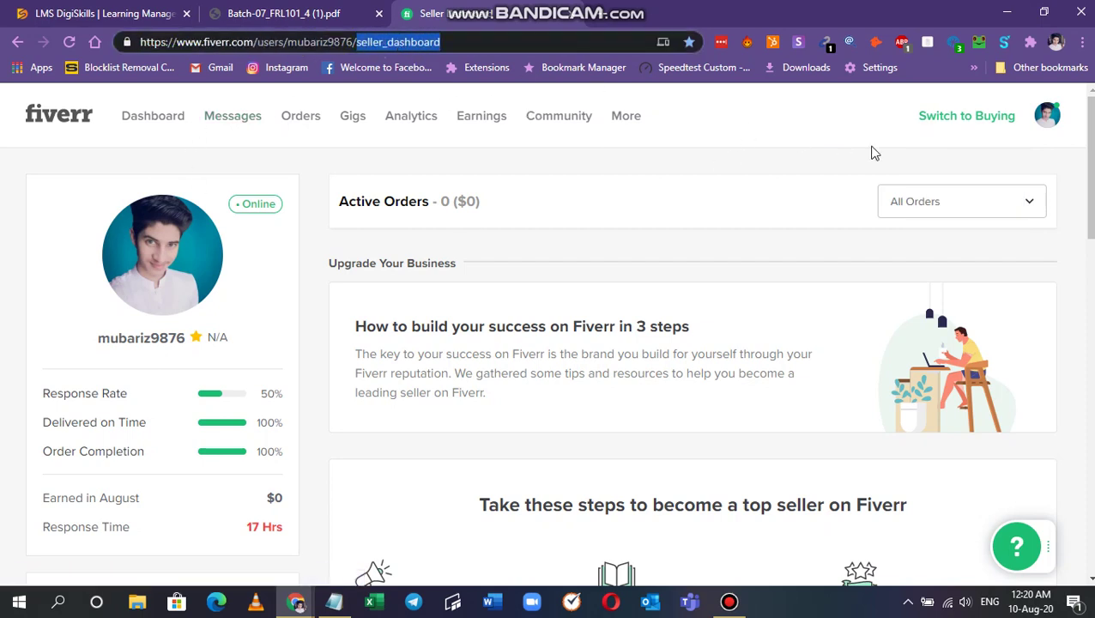
left_click(950, 121)
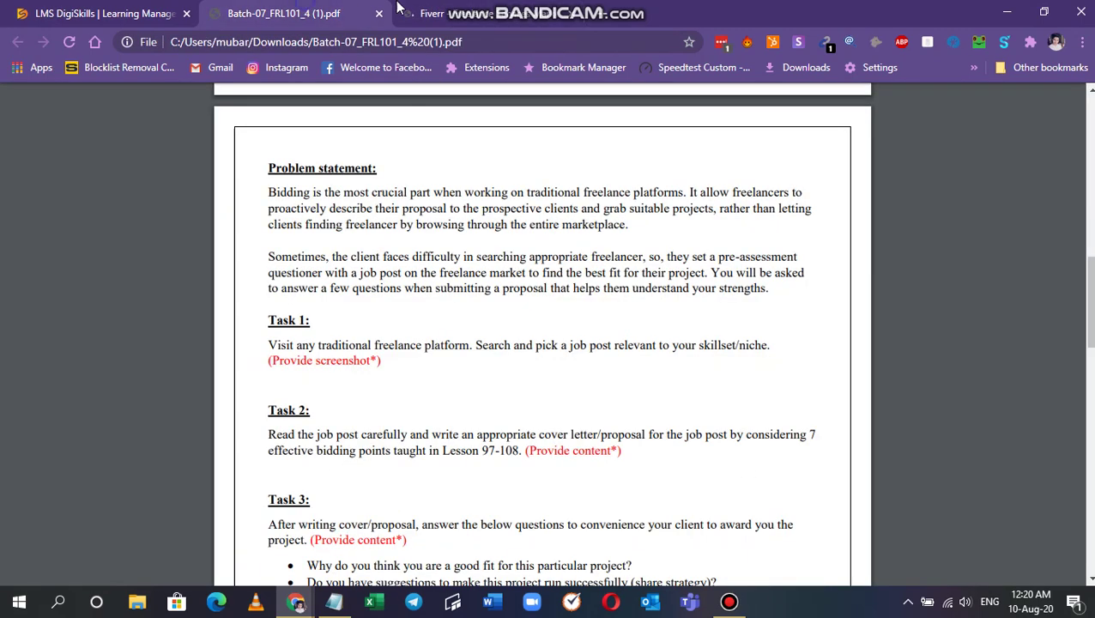
left_click(342, 10)
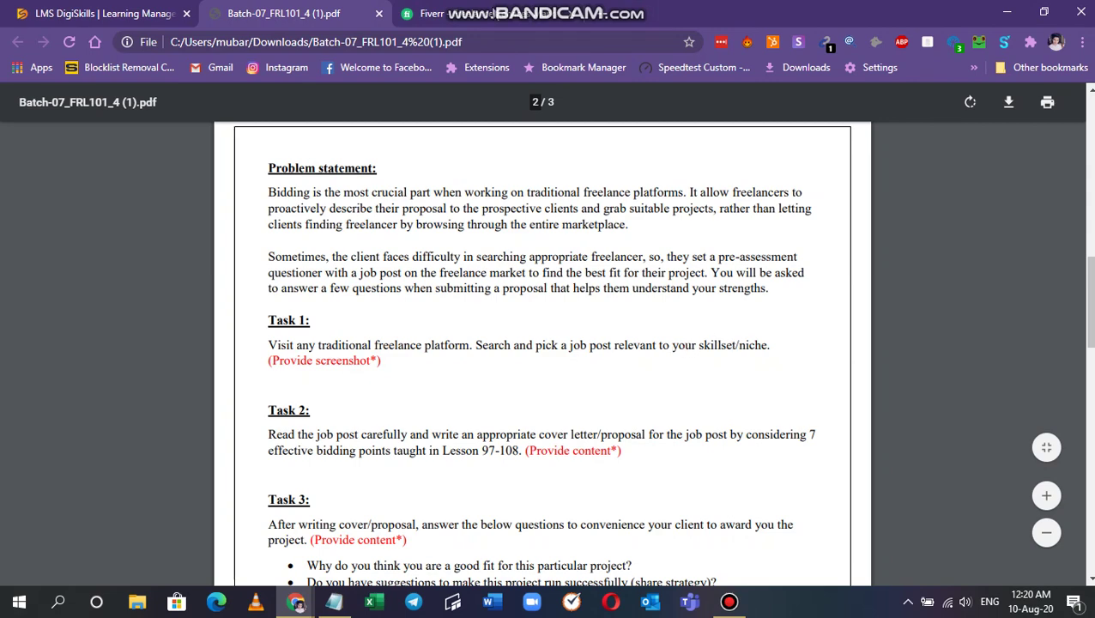
- Search Fiverr for 'Email Marketing' gigs and scroll the results
left_click(476, 12)
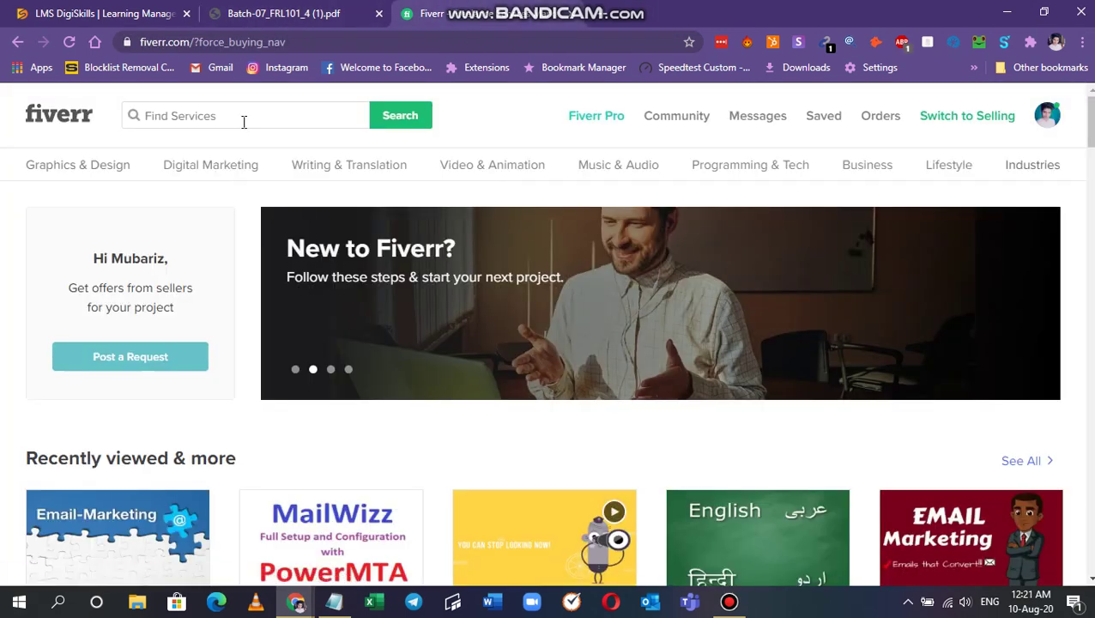
left_click(243, 119)
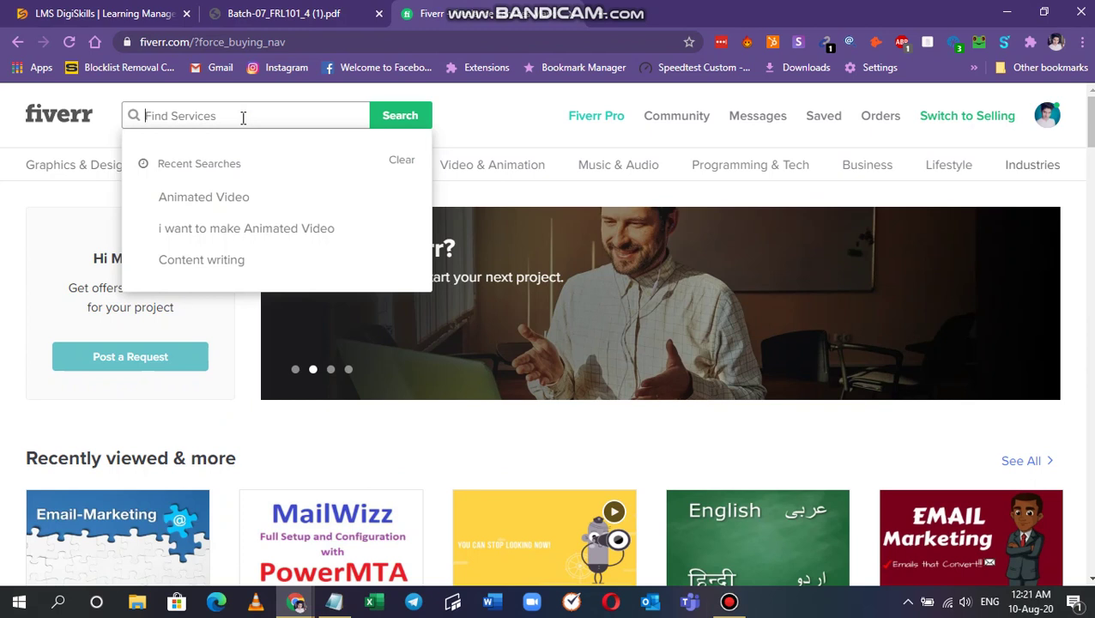
type("Email Market")
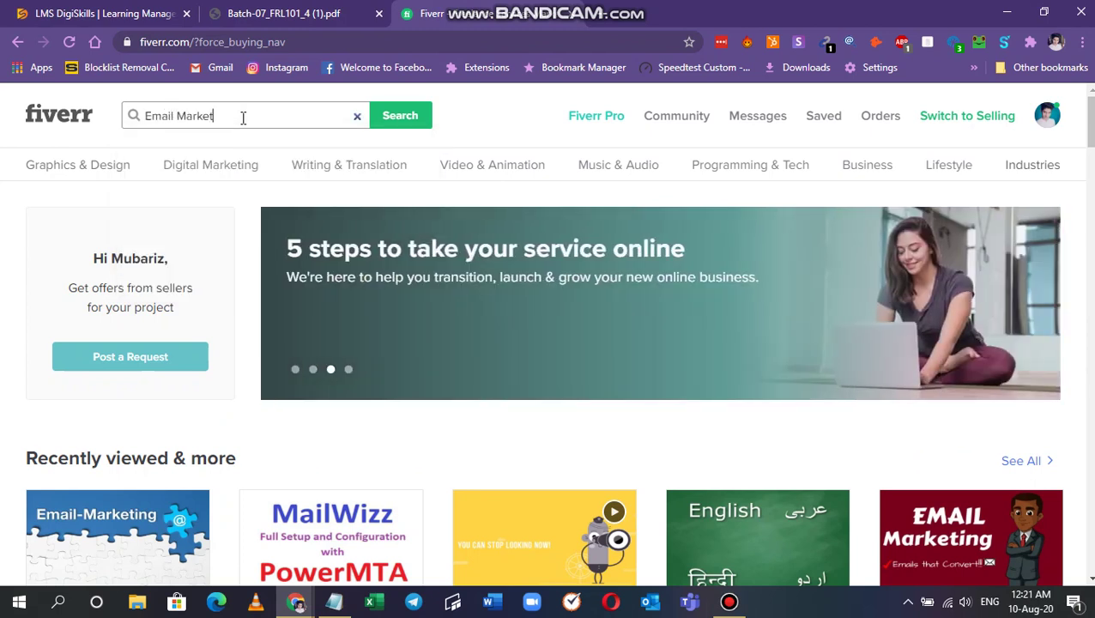
type("ing")
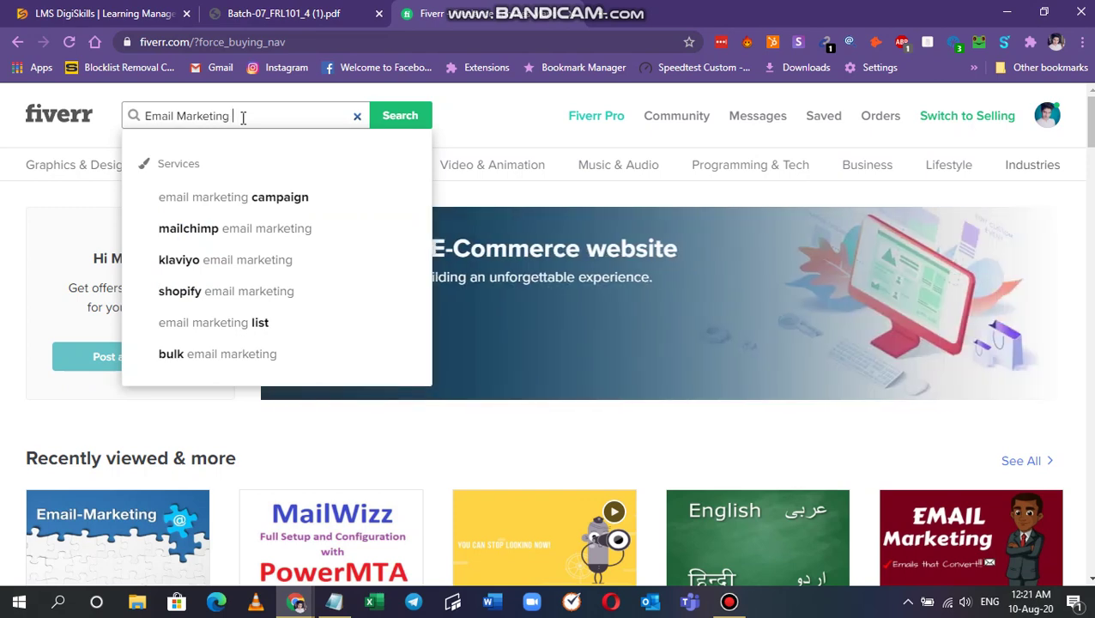
key("Return")
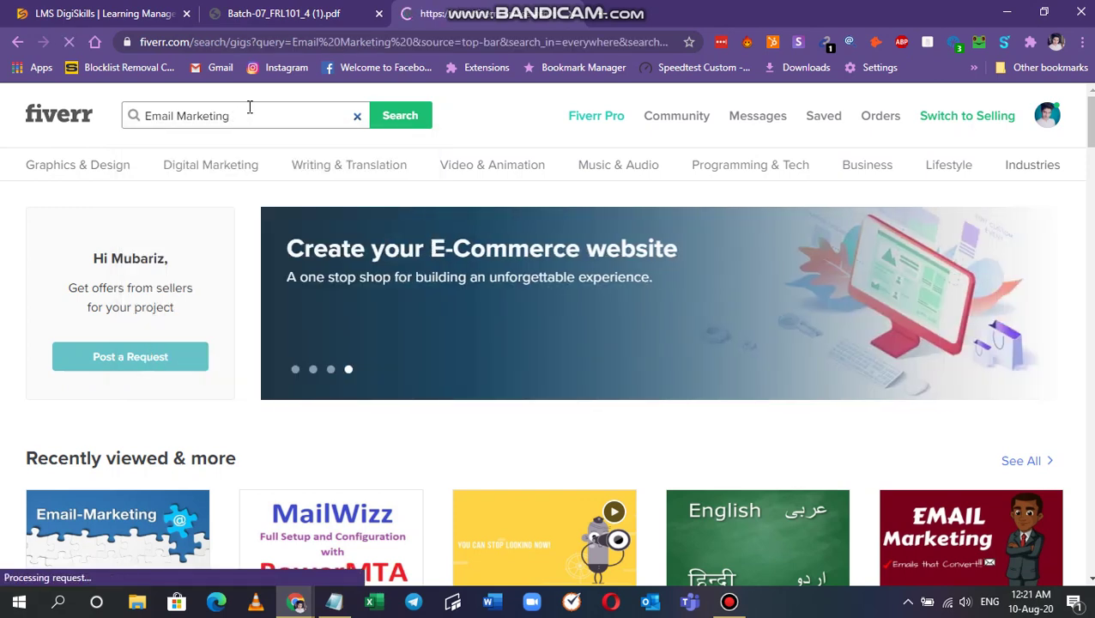
scroll(283, 361, "down", 1)
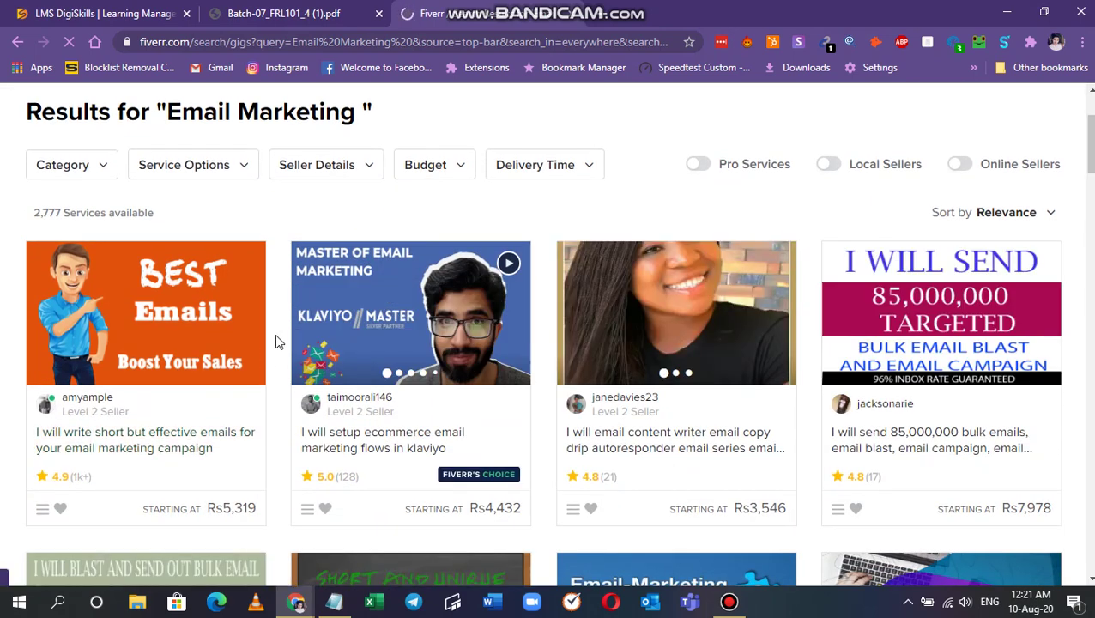
scroll(274, 334, "down", 1)
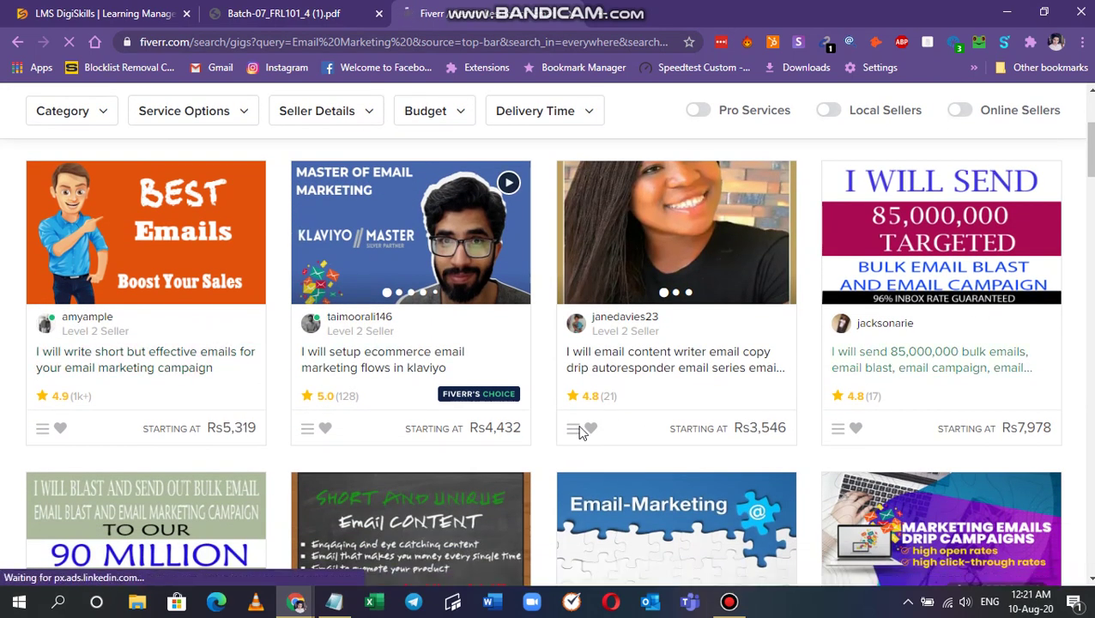
- Check the screenshot requirement in Task 1 of the exercise PDF
left_click(302, 12)
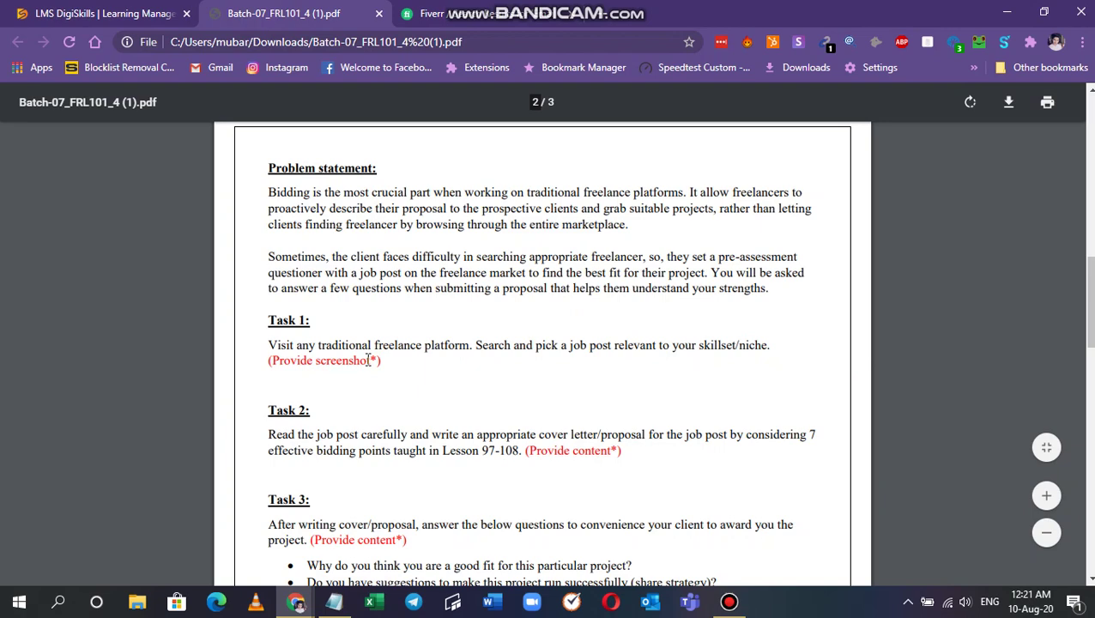
left_click_drag(369, 361, 228, 351)
left_click(225, 351)
- Open the 'setup ecommerce email marketing flows in klaviyo' gig from the search results
left_click(529, 11)
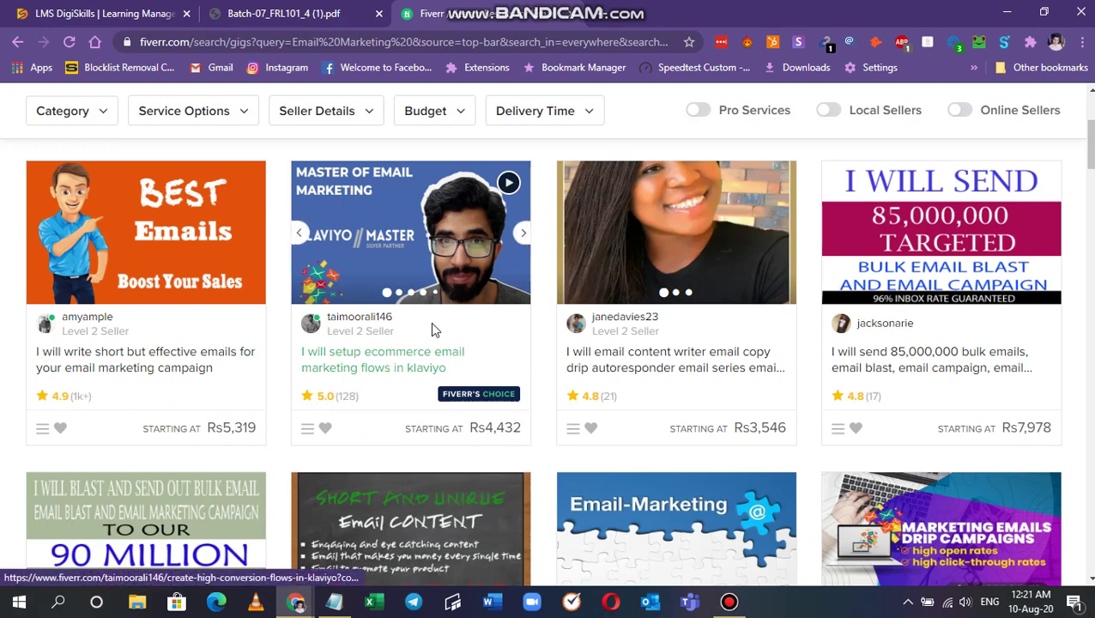
scroll(436, 417, "down", 2)
scroll(542, 499, "down", 1)
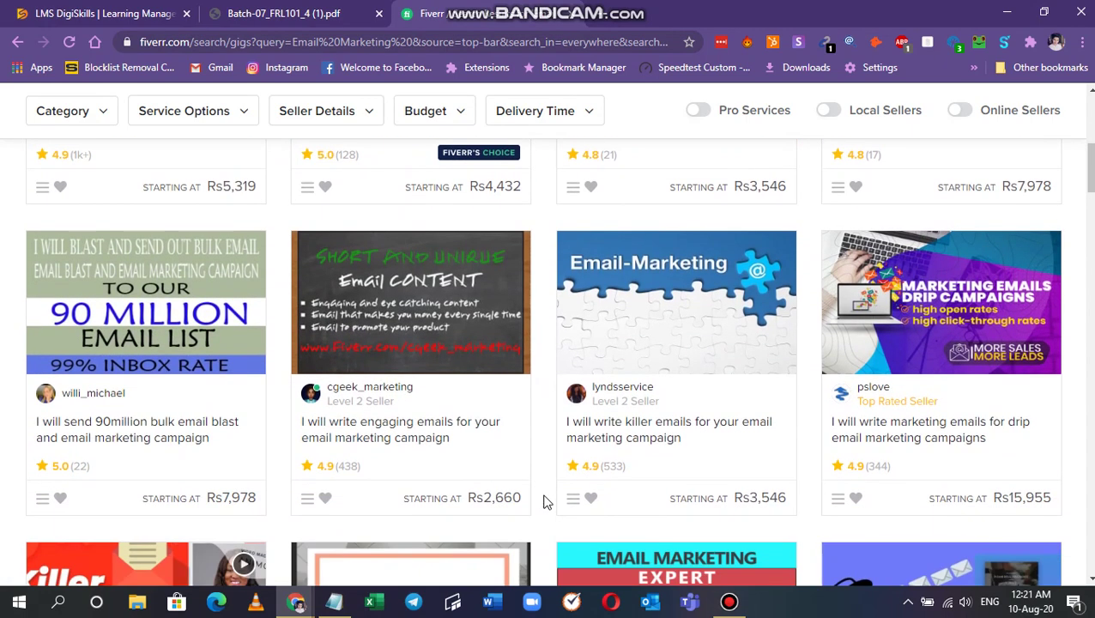
scroll(220, 403, "down", 1)
scroll(427, 273, "up", 2)
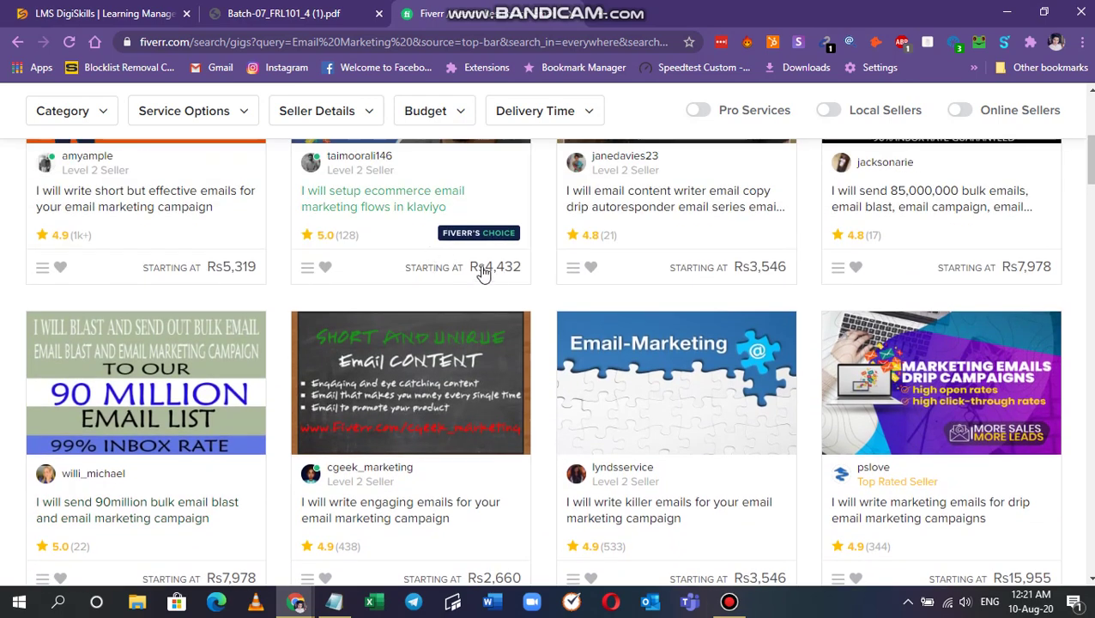
scroll(435, 289, "up", 2)
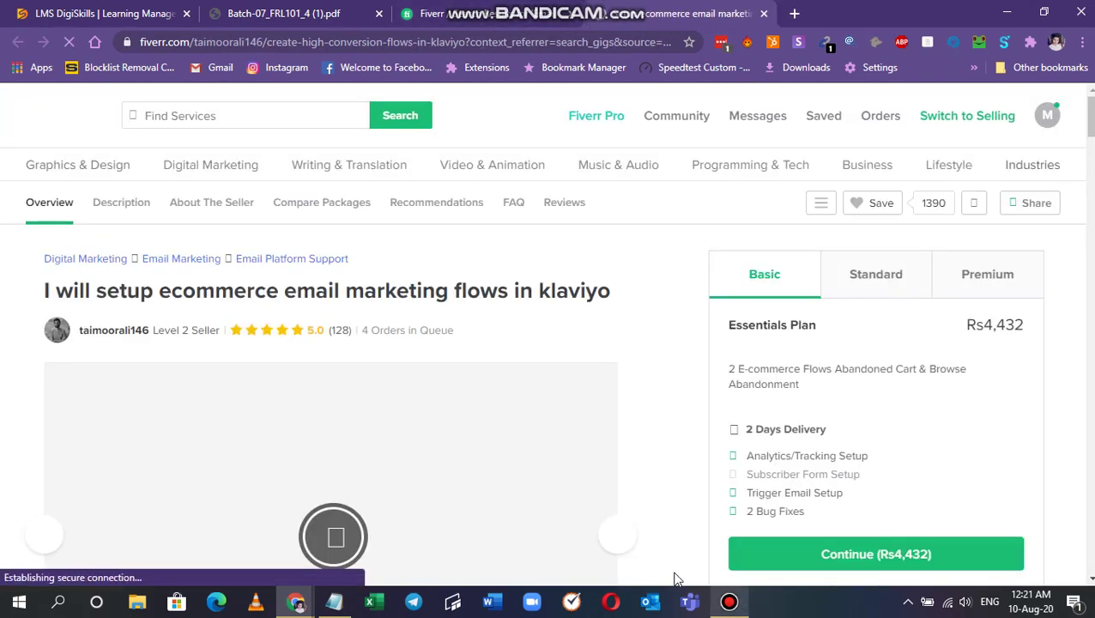
left_click(487, 604)
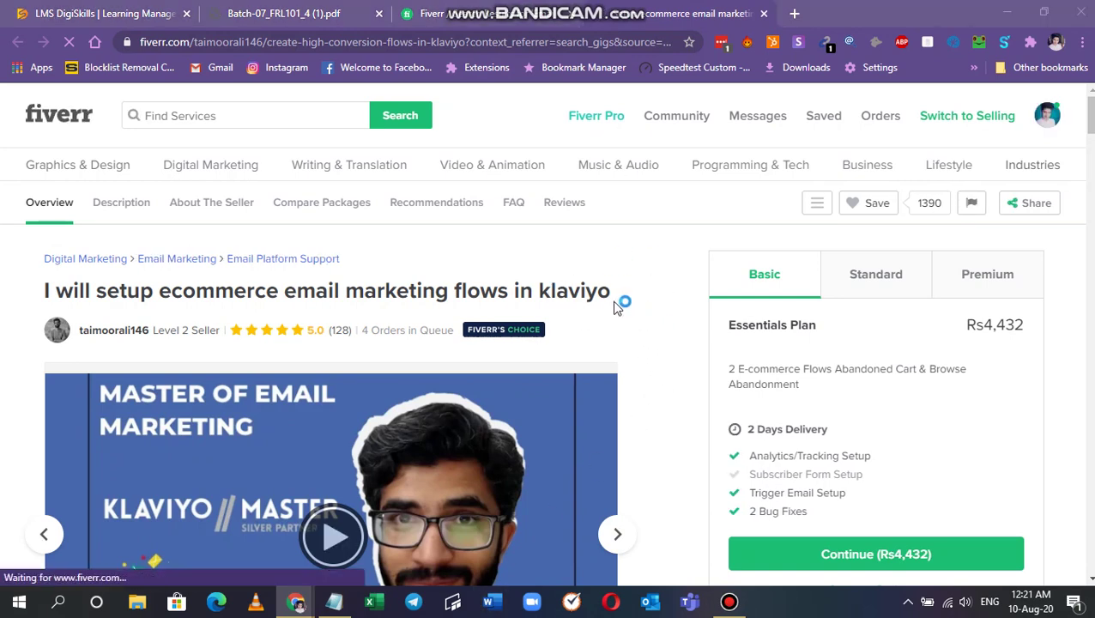
left_click(288, 10)
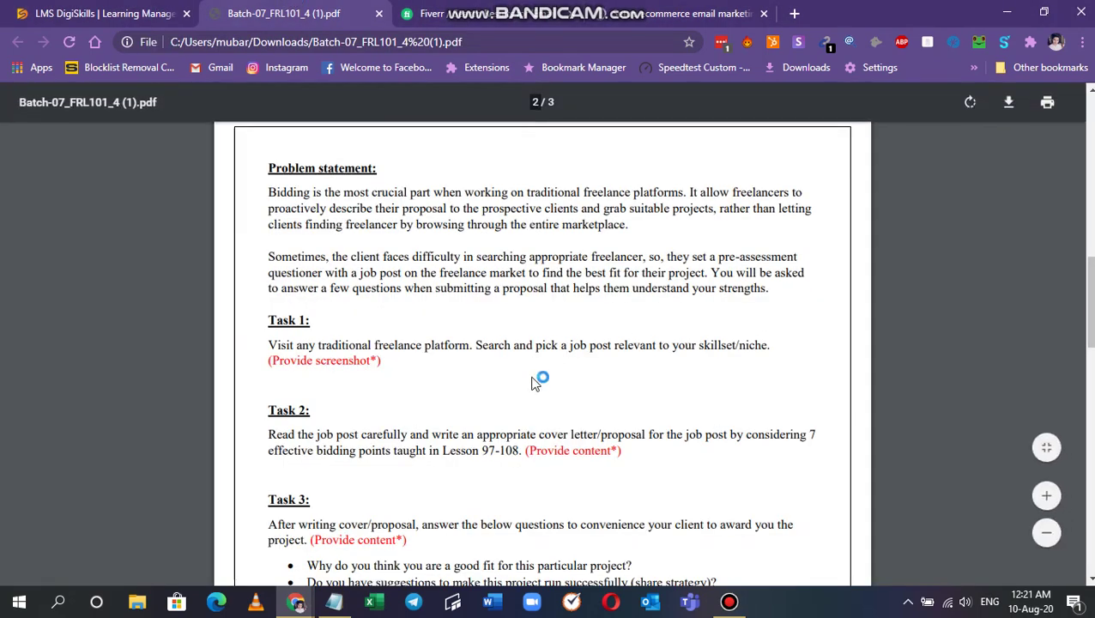
left_click_drag(384, 360, 268, 361)
scroll(647, 452, "down", 2)
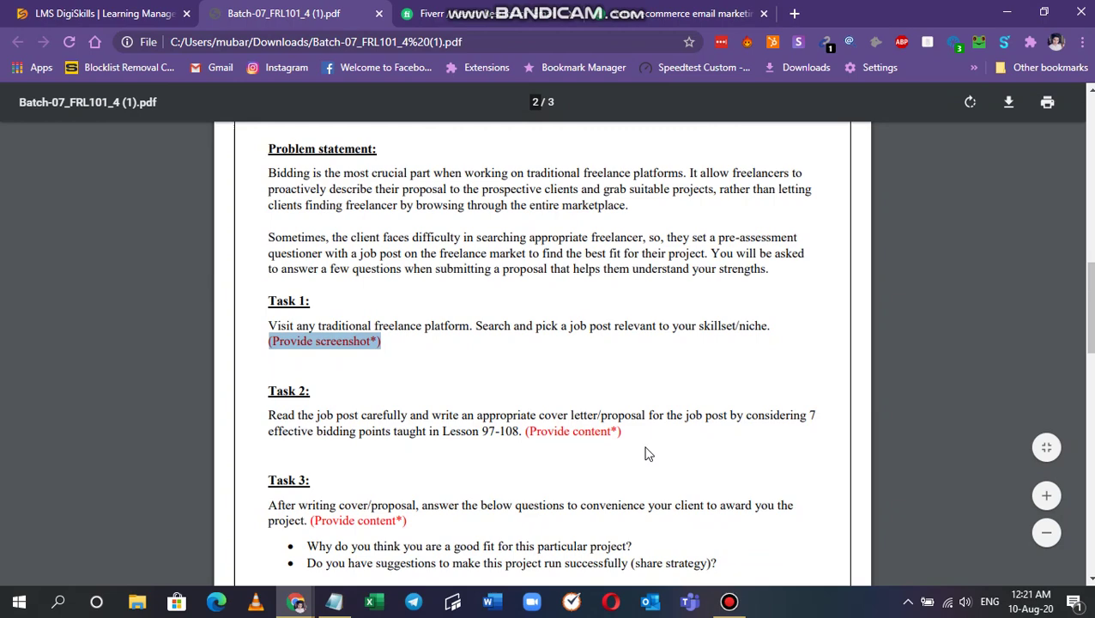
left_click_drag(528, 370, 627, 371)
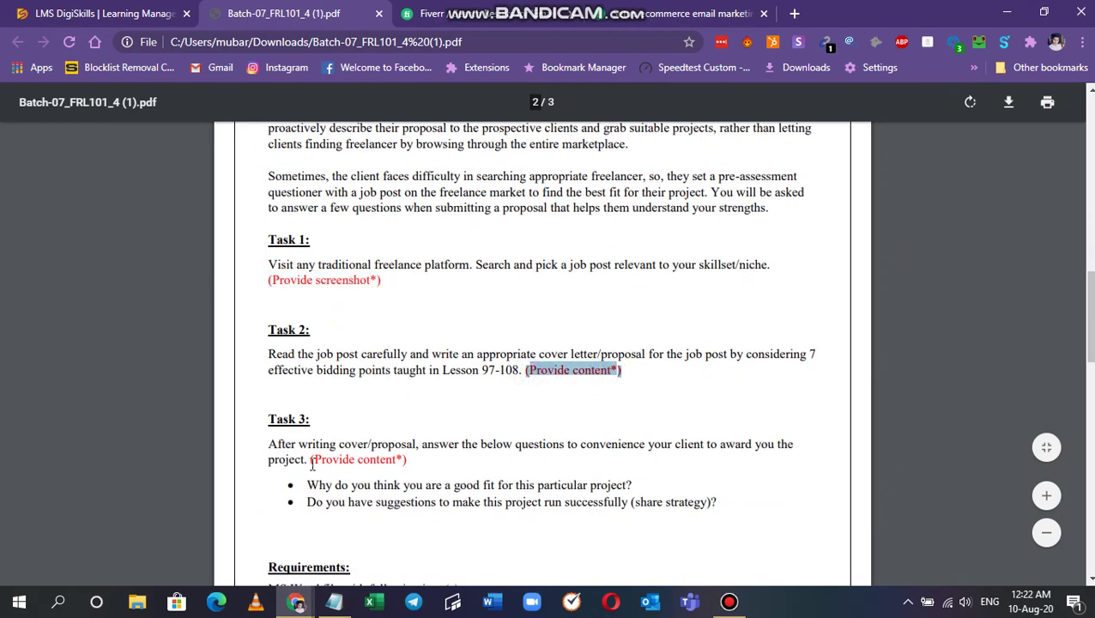
left_click_drag(311, 461, 410, 460)
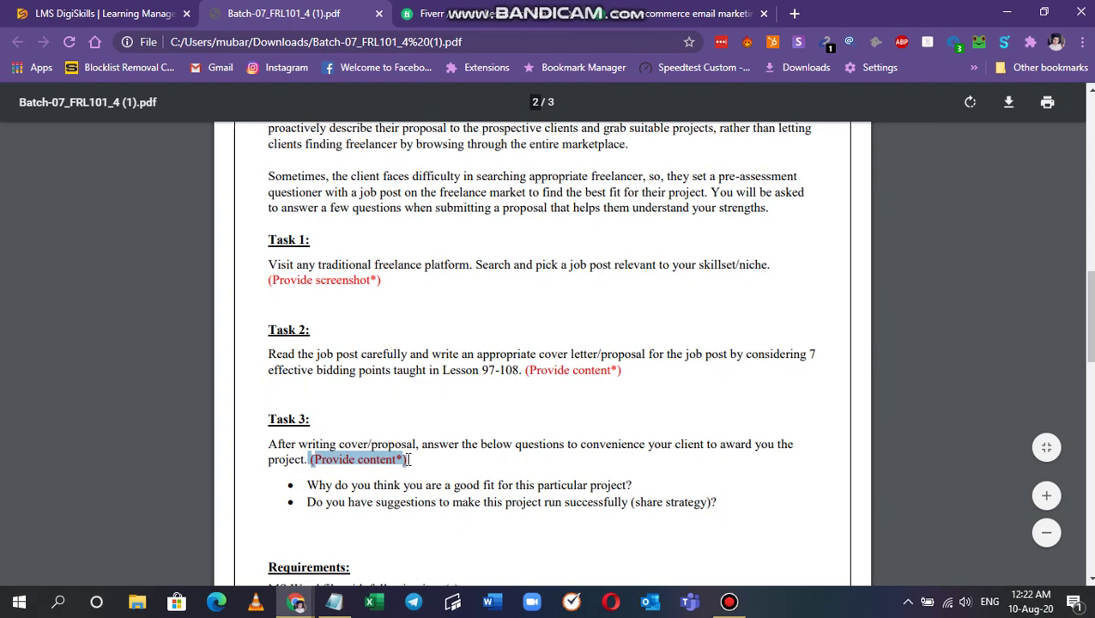
left_click(308, 420)
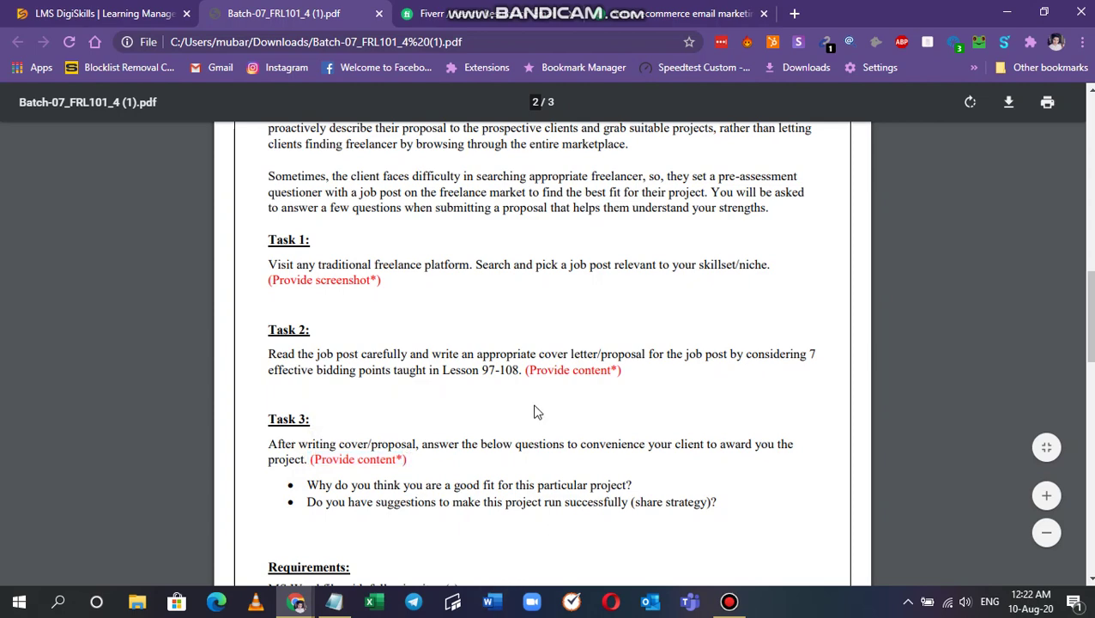
scroll(536, 412, "down", 5)
scroll(406, 438, "down", 2)
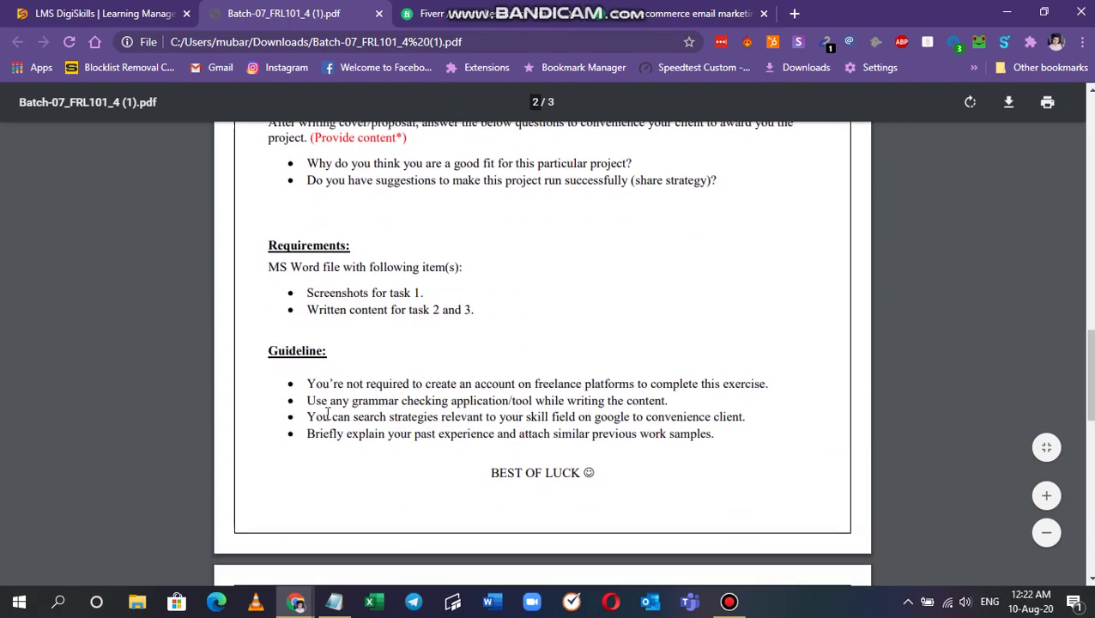
double_click(298, 350)
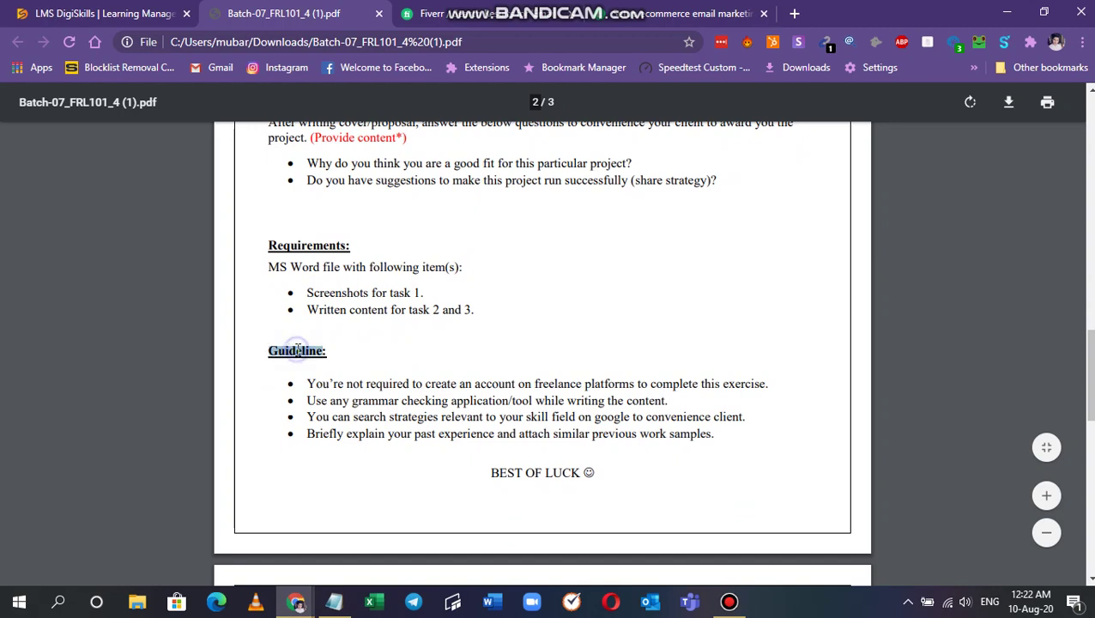
double_click(310, 383)
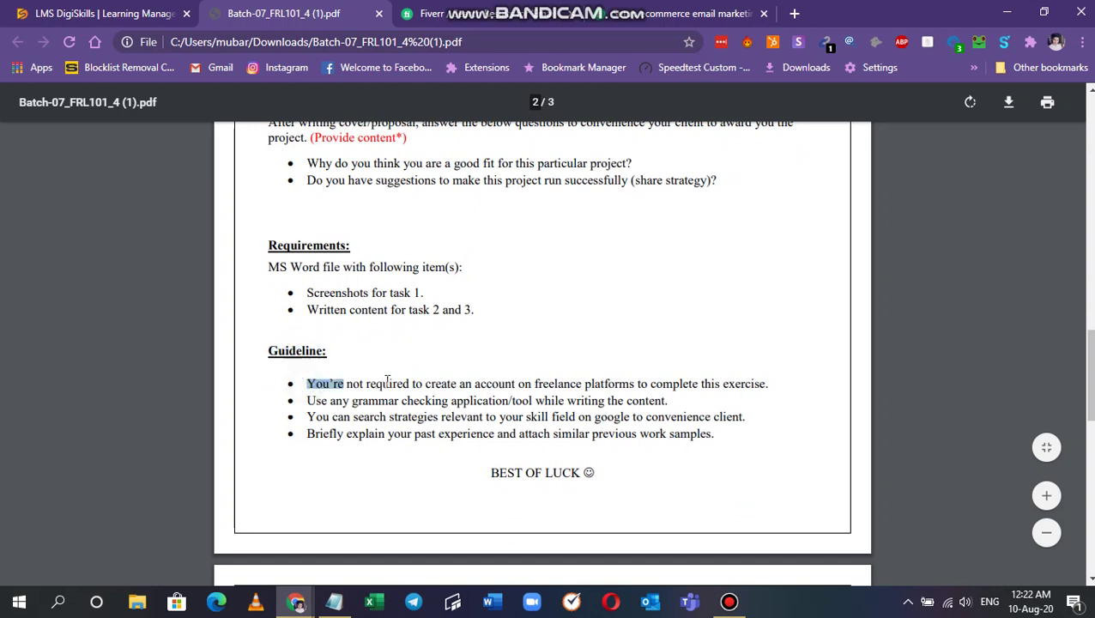
left_click(489, 384)
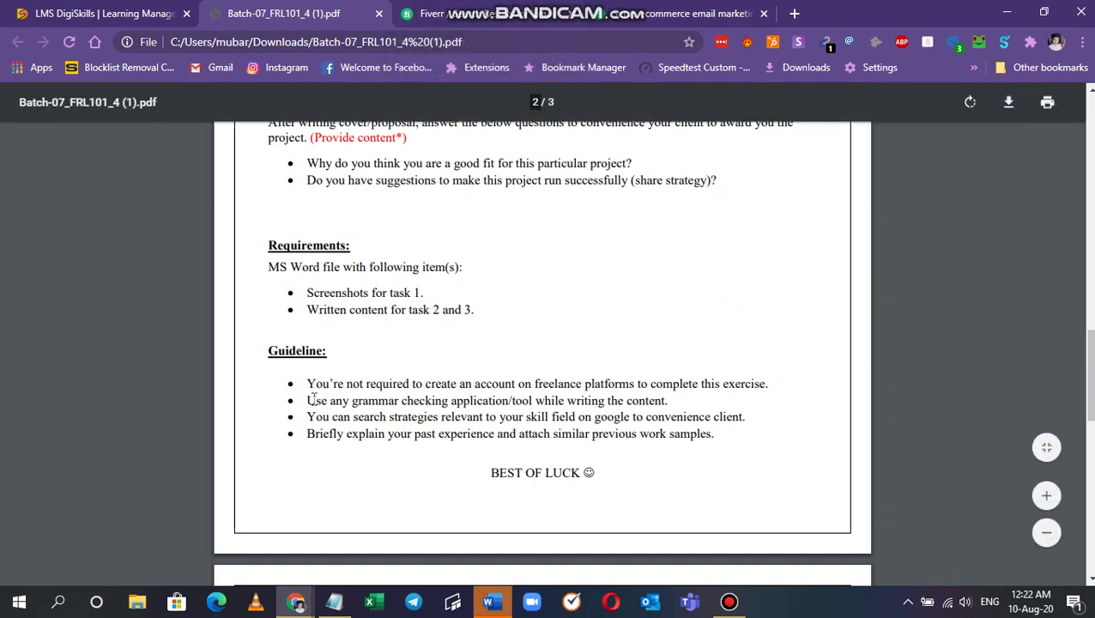
left_click_drag(311, 402, 669, 384)
left_click(667, 401)
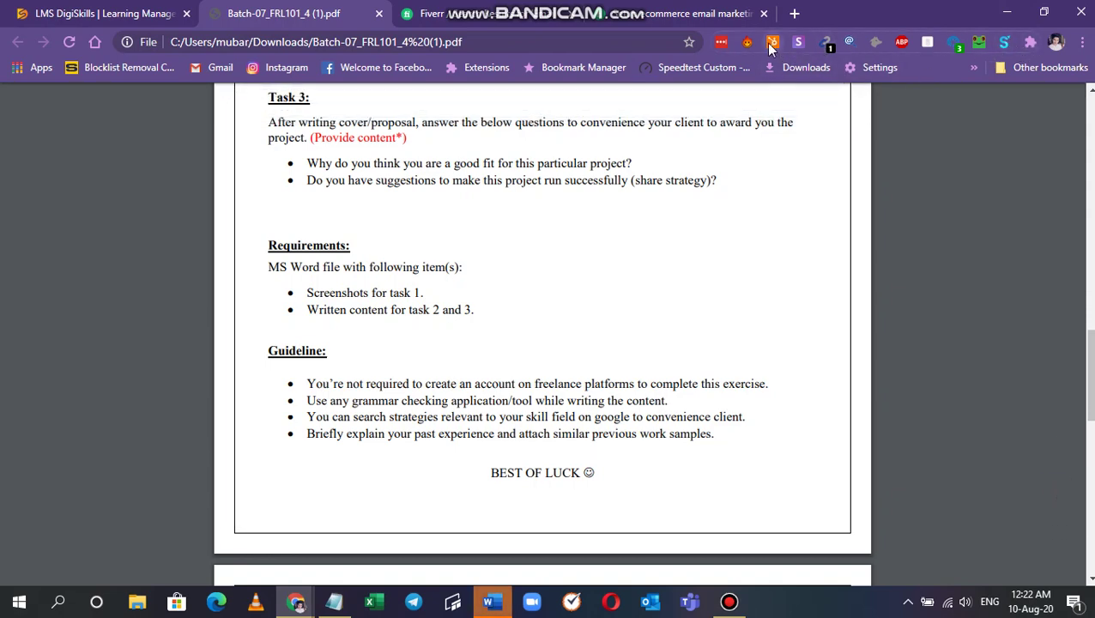
left_click(1028, 43)
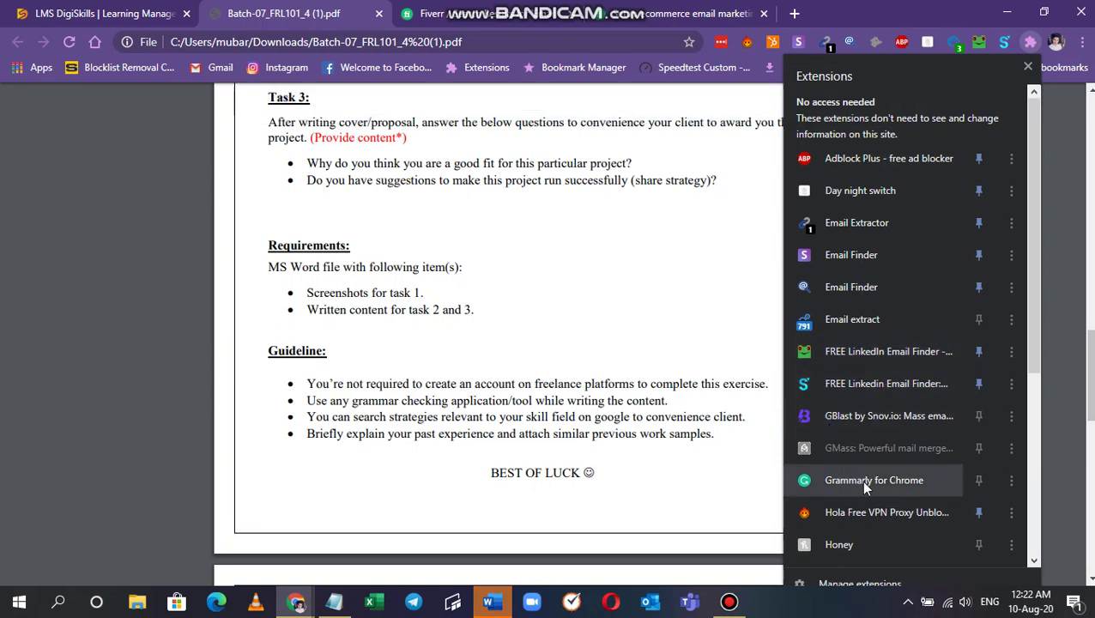
left_click(978, 481)
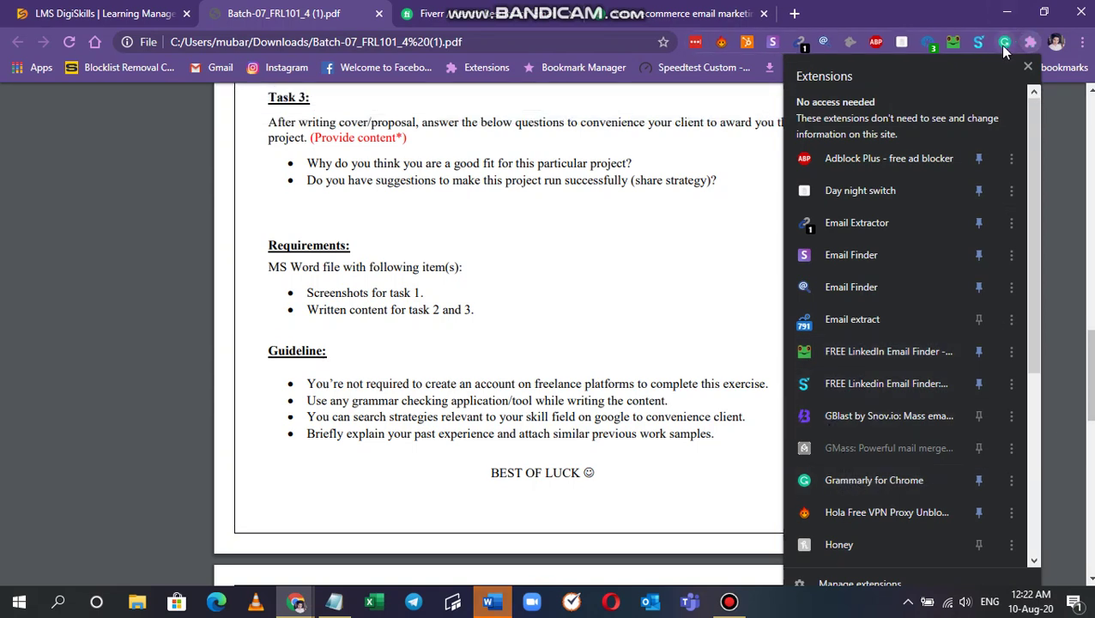
left_click(978, 480)
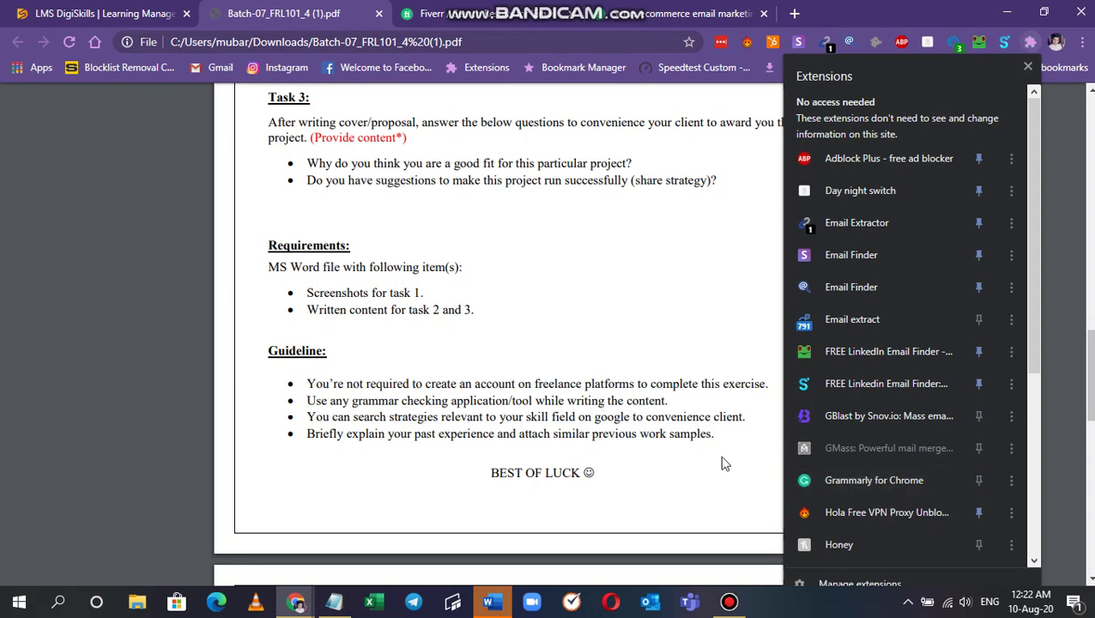
left_click(684, 410)
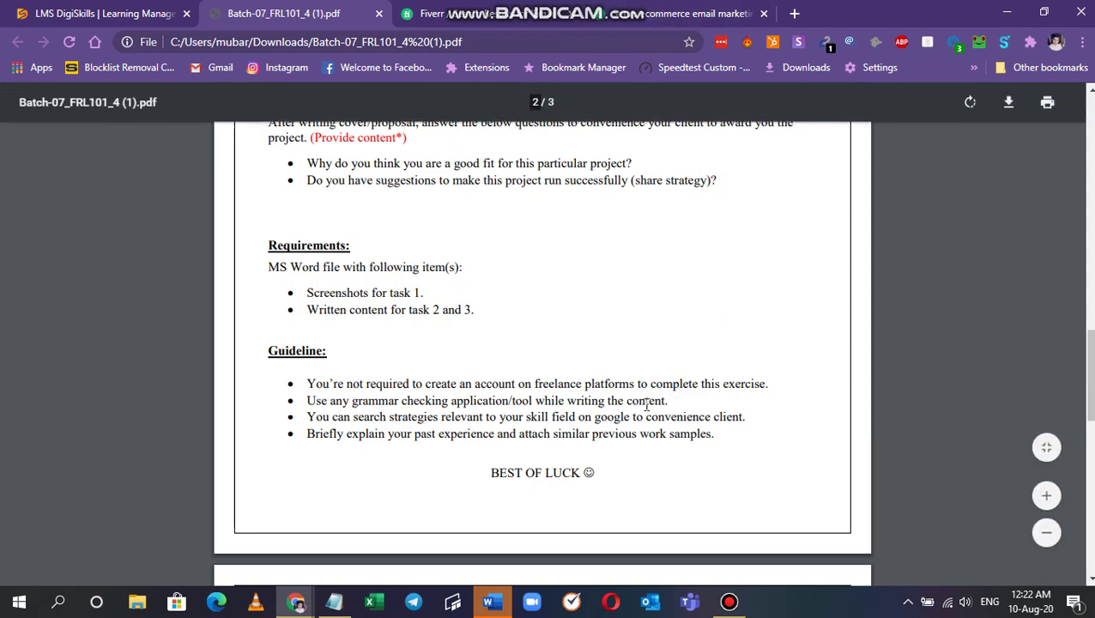
left_click(794, 14)
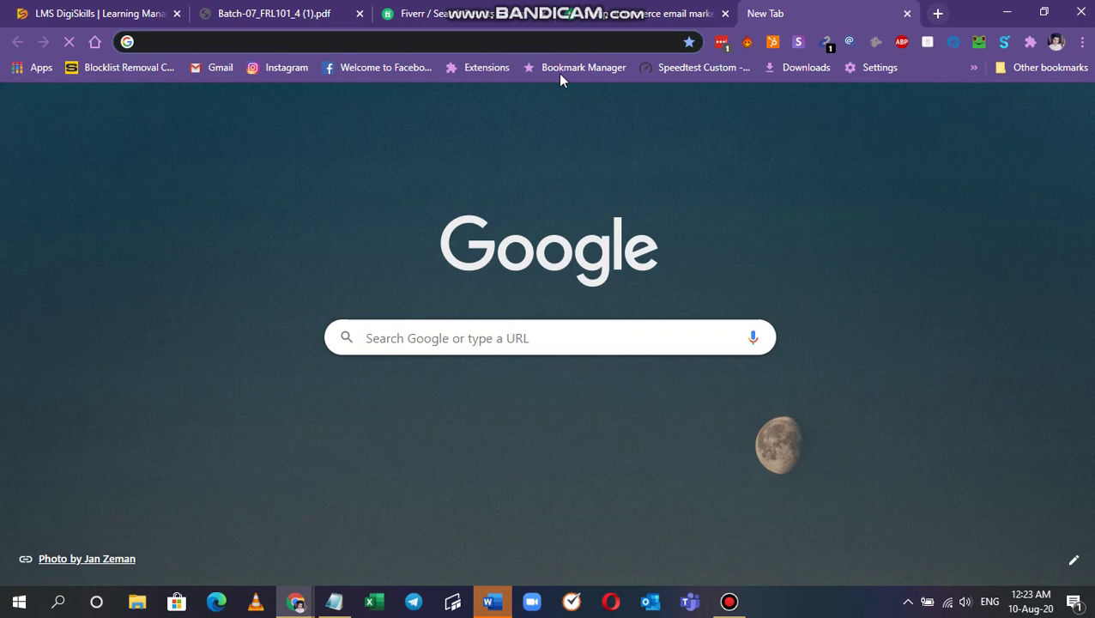
type("ri%pdfgpdfg")
key("Return")
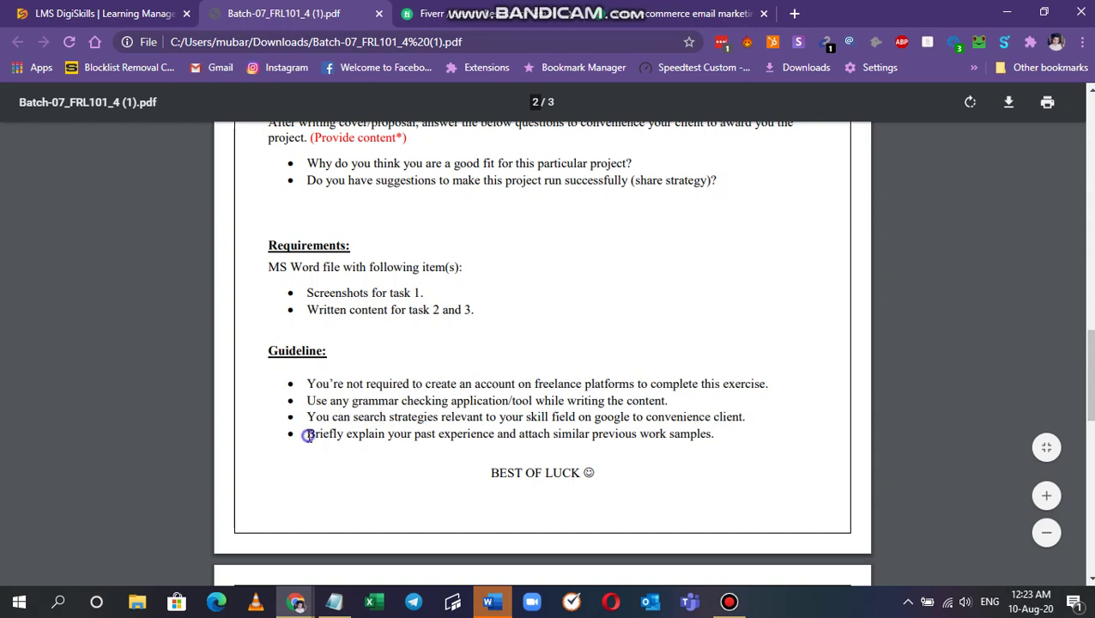
- Reread the last guideline about past experience and scroll back up to the problem statement
left_click_drag(306, 435, 720, 433)
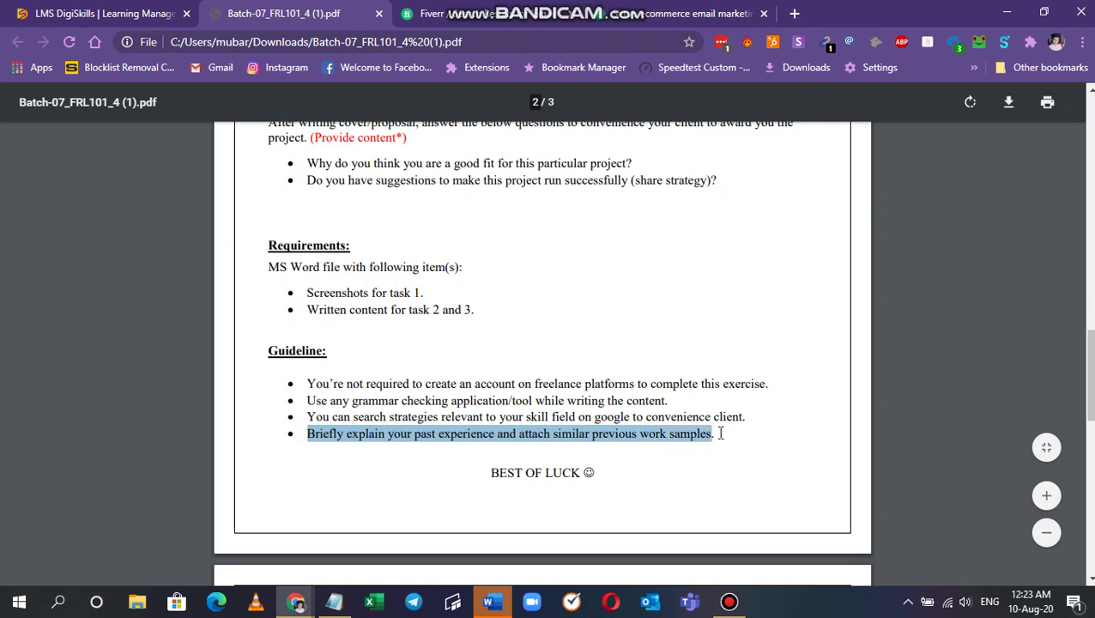
left_click(716, 434)
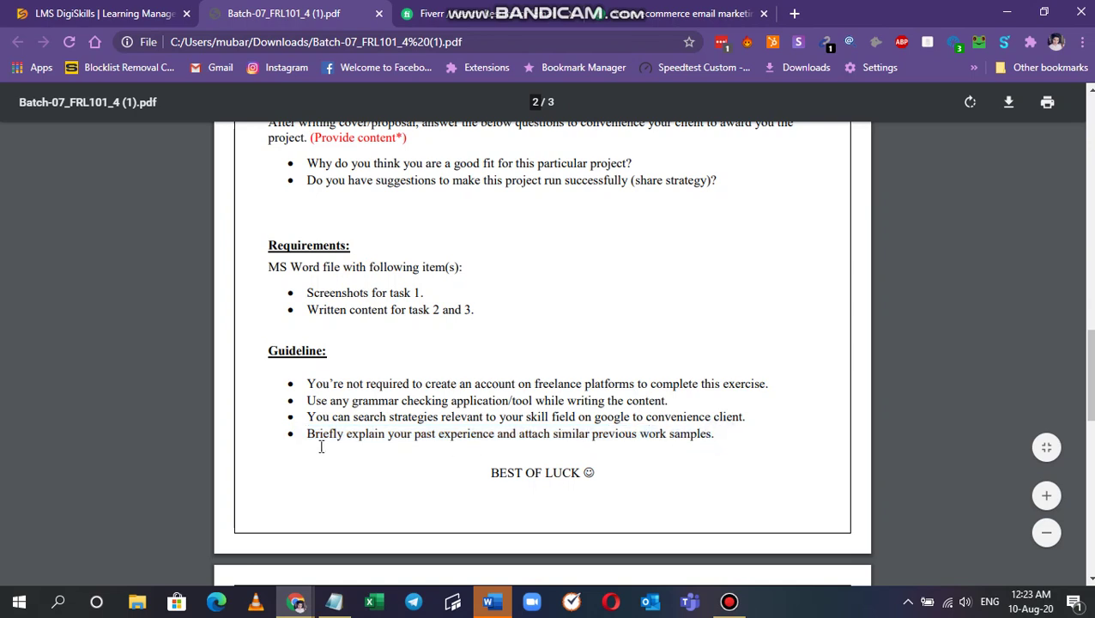
left_click_drag(302, 436, 725, 432)
left_click(726, 432)
scroll(429, 427, "up", 3)
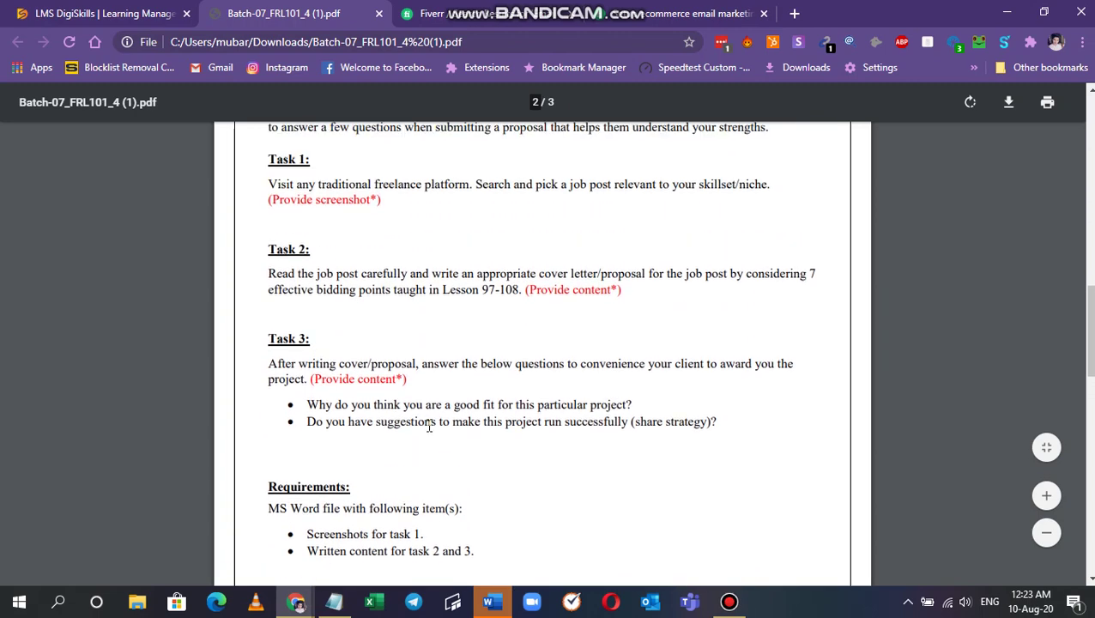
scroll(403, 416, "down", 1)
scroll(343, 377, "up", 3)
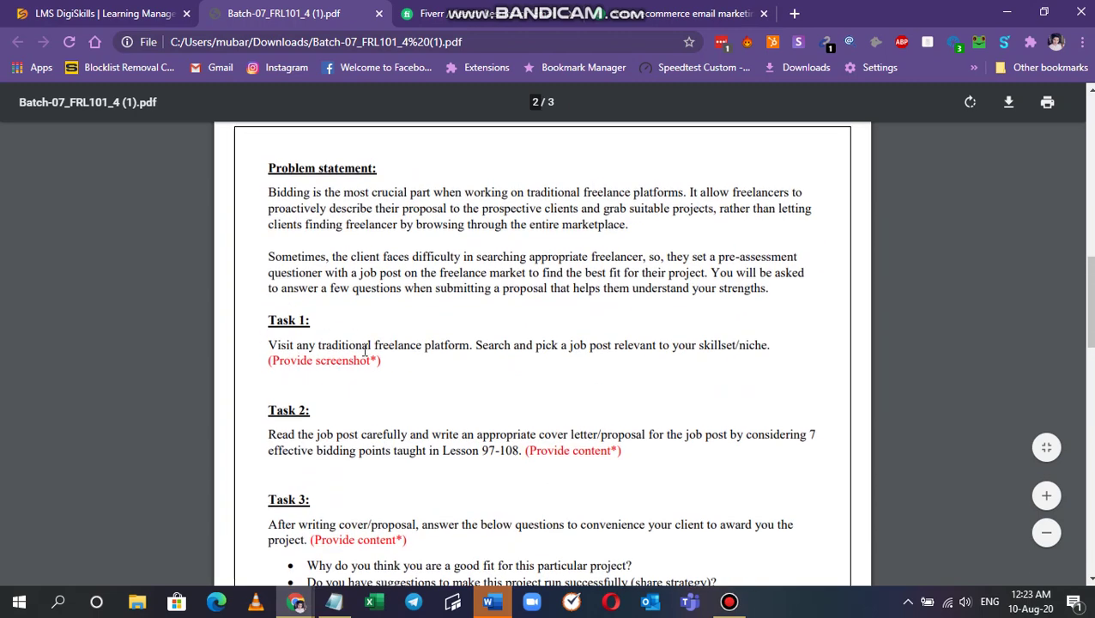
- Scroll through the Klaviyo gig page and briefly view the seller's profile in a new tab
left_click(645, 8)
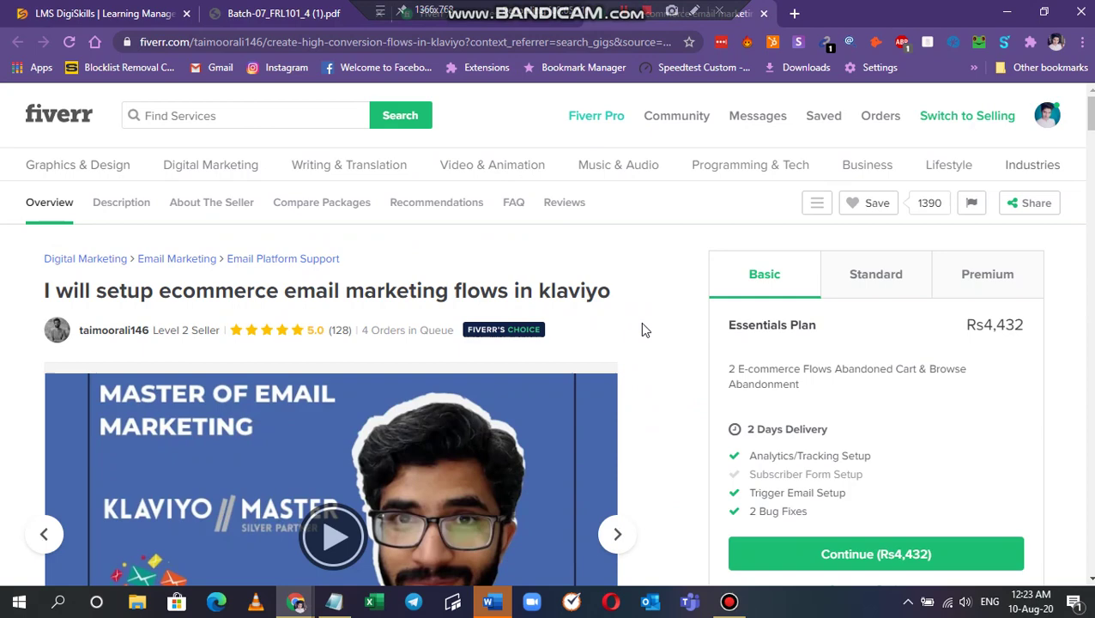
scroll(640, 328, "down", 1)
scroll(649, 361, "down", 2)
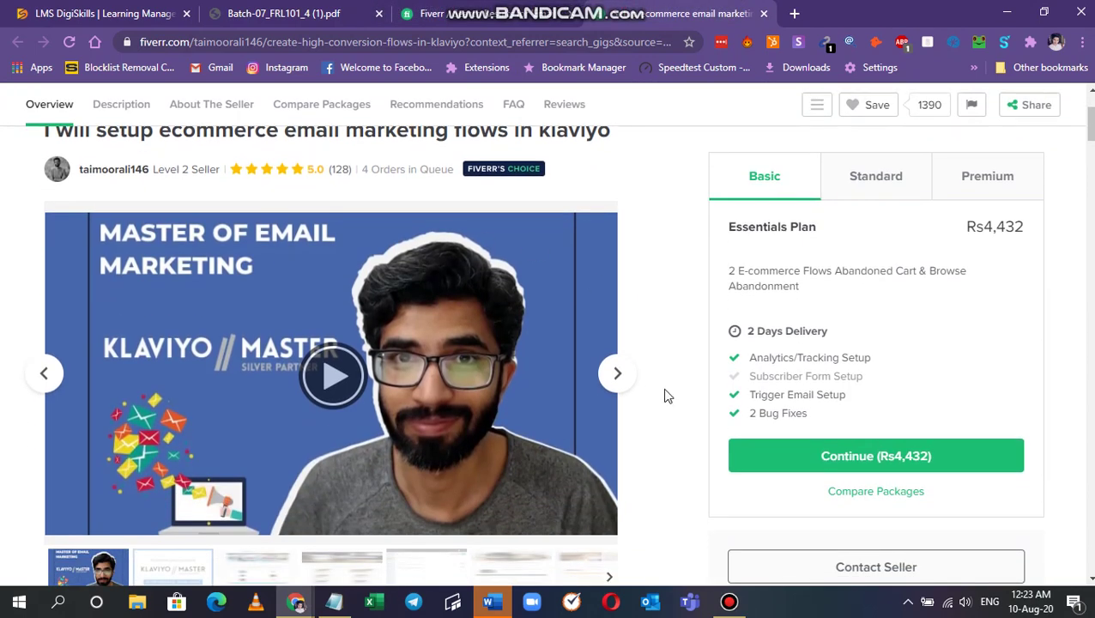
scroll(665, 392, "down", 1)
scroll(663, 408, "down", 2)
scroll(659, 409, "up", 3)
scroll(669, 373, "down", 2)
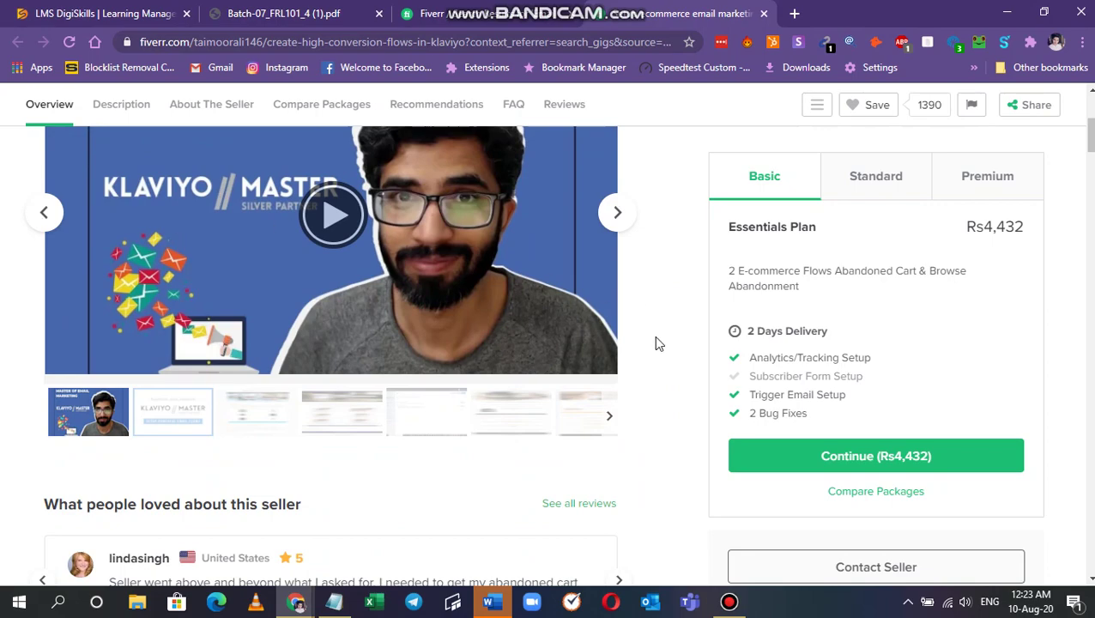
scroll(655, 343, "down", 3)
scroll(357, 352, "down", 10)
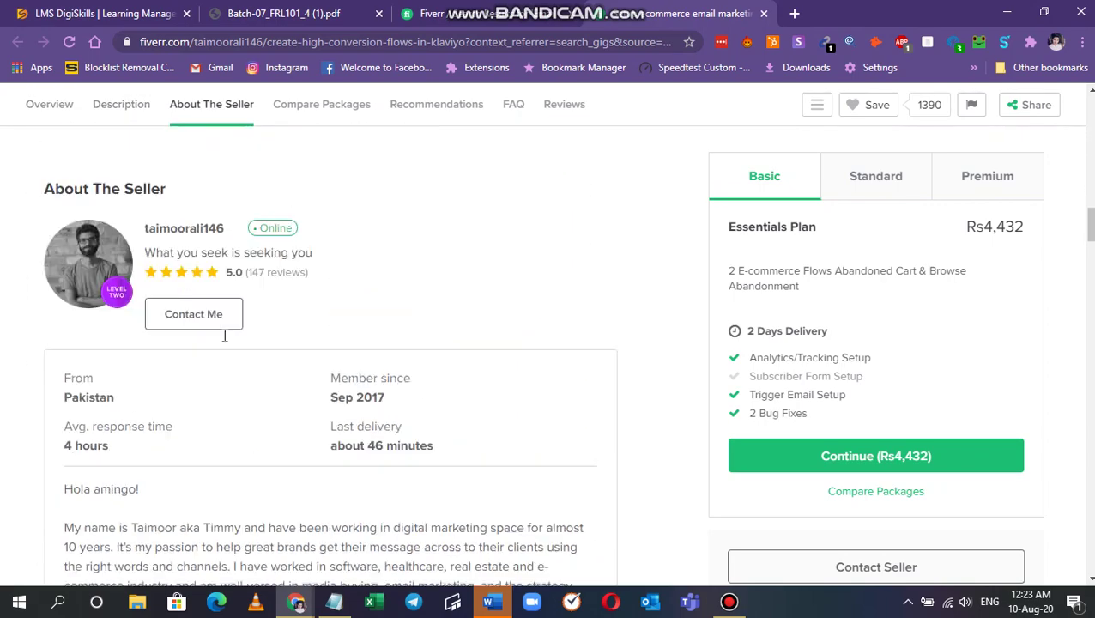
scroll(206, 343, "up", 1)
middle_click(180, 352)
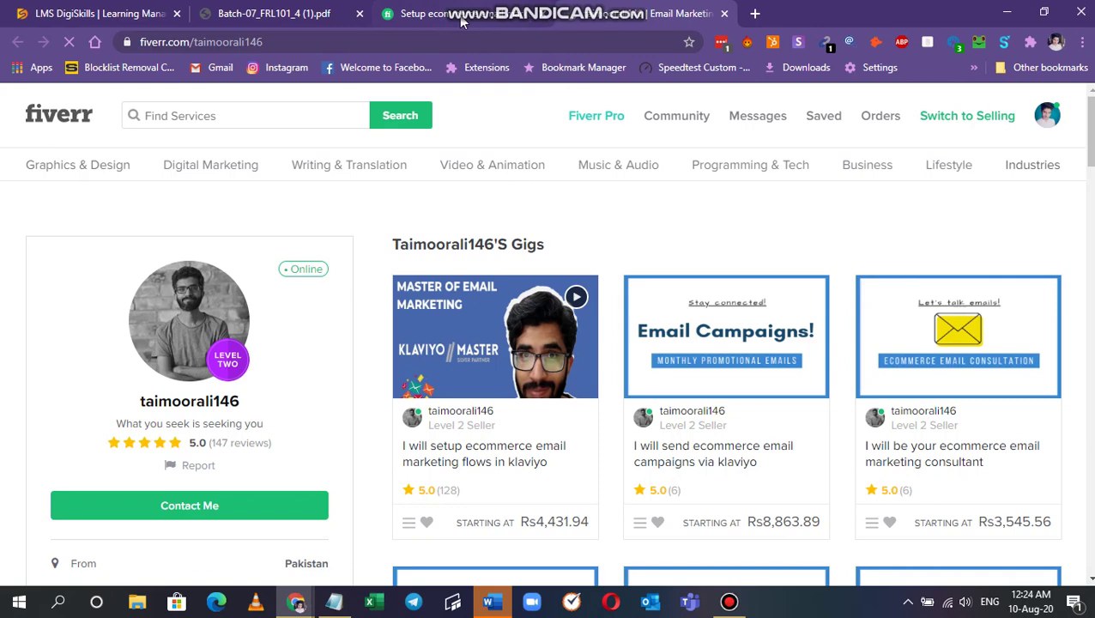
key("ctrl+w")
- Glance at the assignment PDF, revisit the gig page, then bring up Word's start screen
left_click(293, 13)
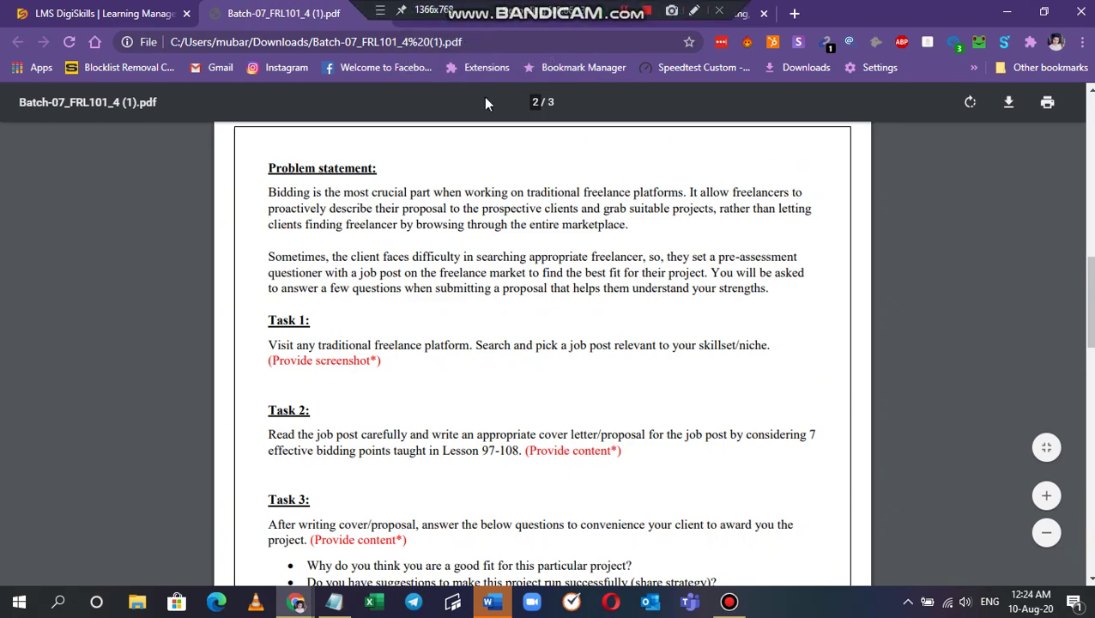
left_click(460, 15)
scroll(677, 386, "down", 2)
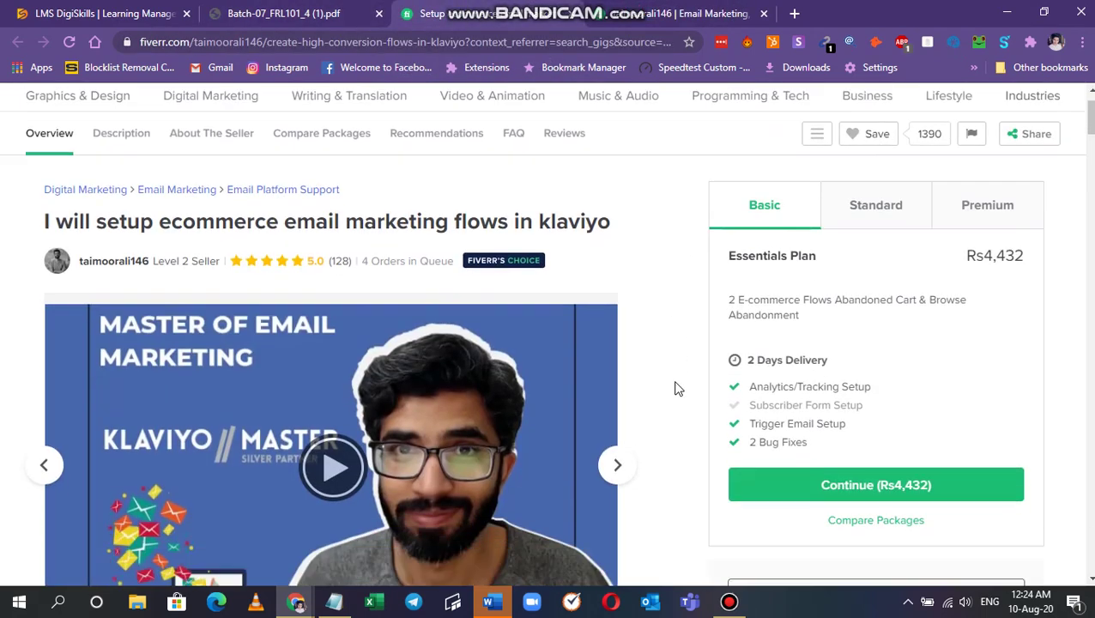
scroll(649, 335, "up", 1)
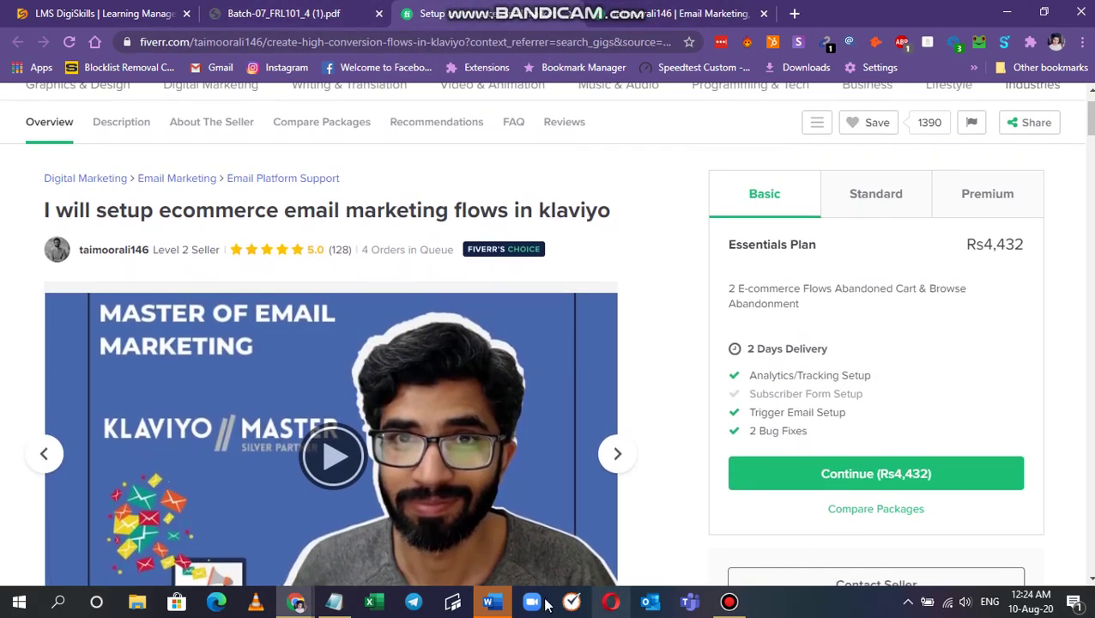
left_click(491, 603)
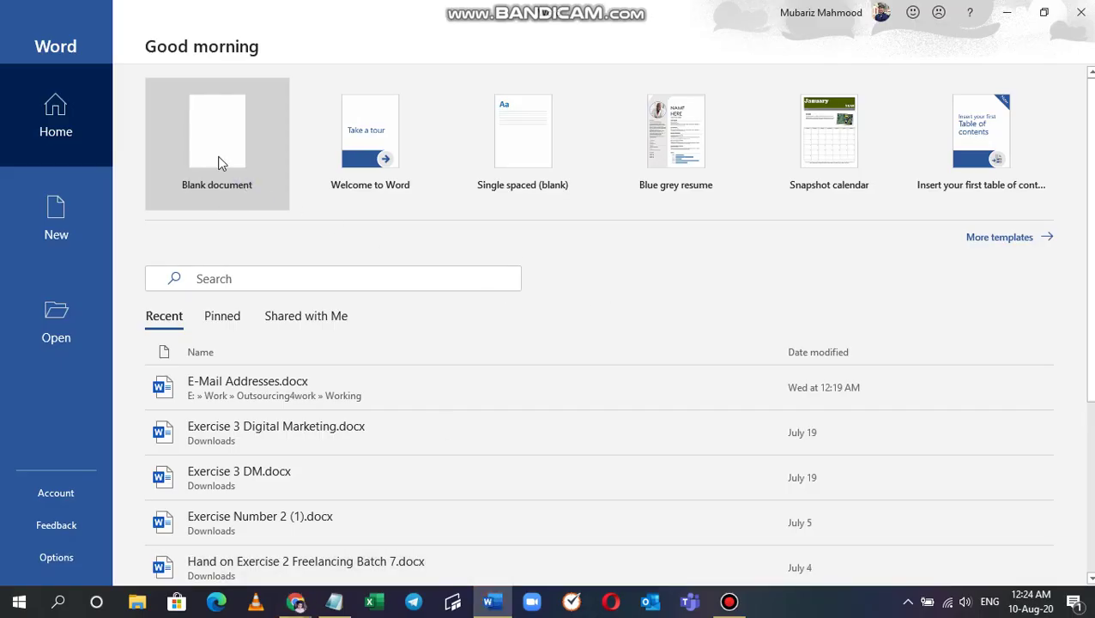
- Switch from Word's start screen back to the Fiverr gig in Chrome with Alt+Tab
key("alt+Tab")
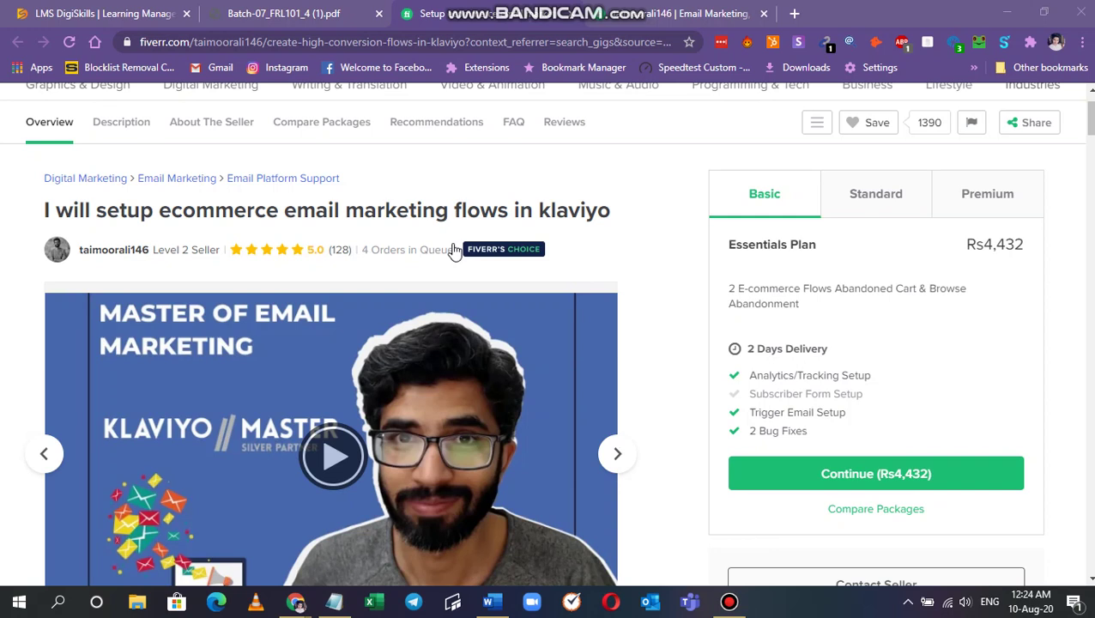
- Dismiss the Focus assist notification in Action Center and try editing the quick actions
left_click(1074, 603)
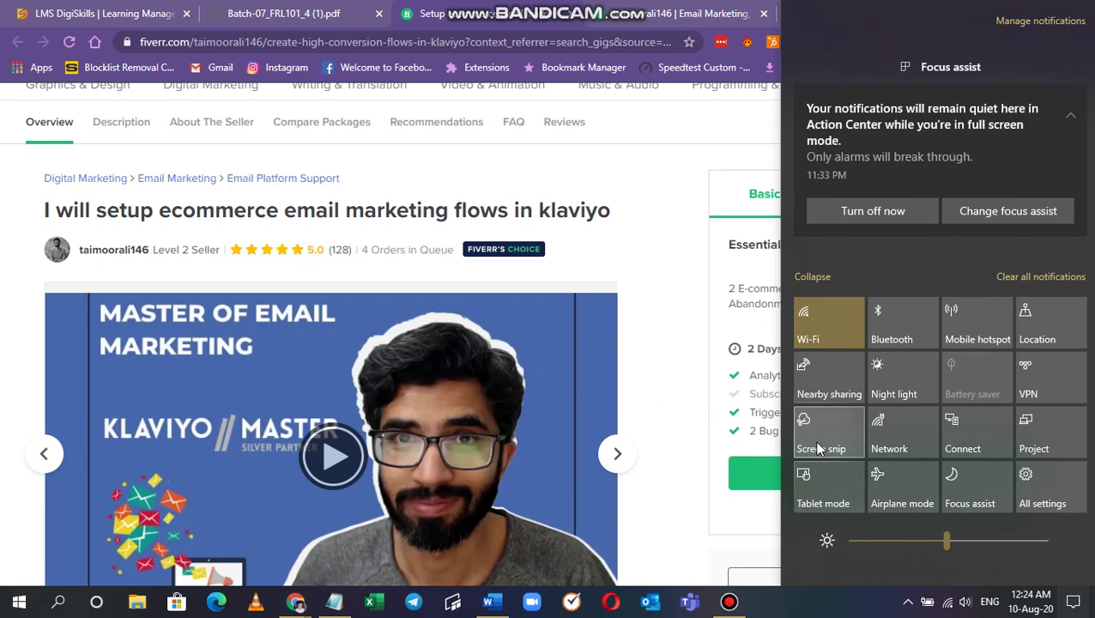
left_click(1068, 69)
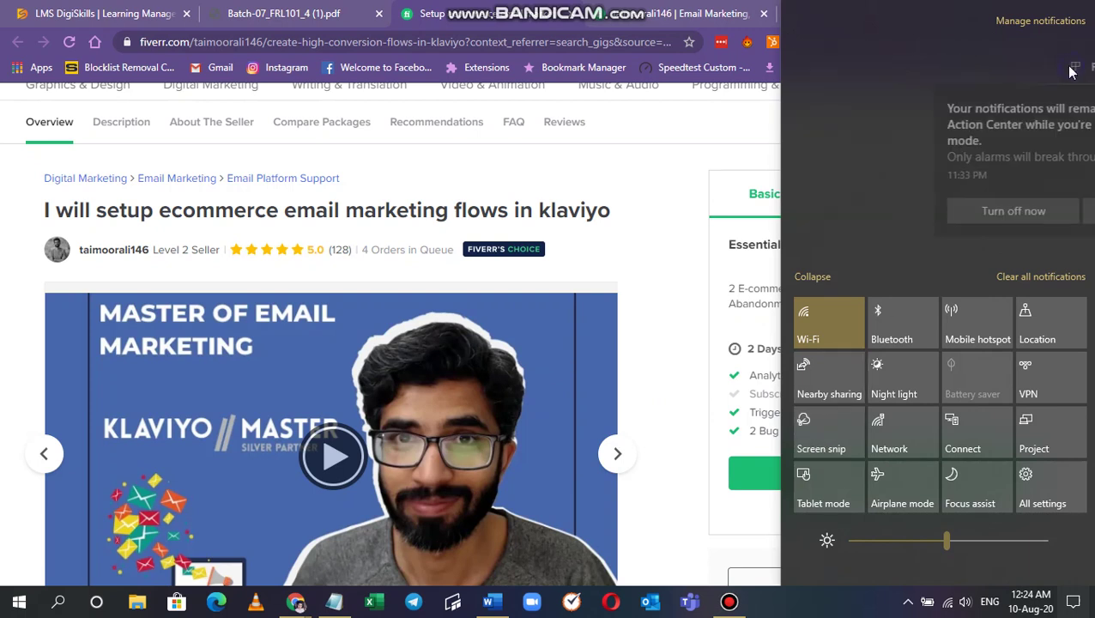
left_click(841, 439)
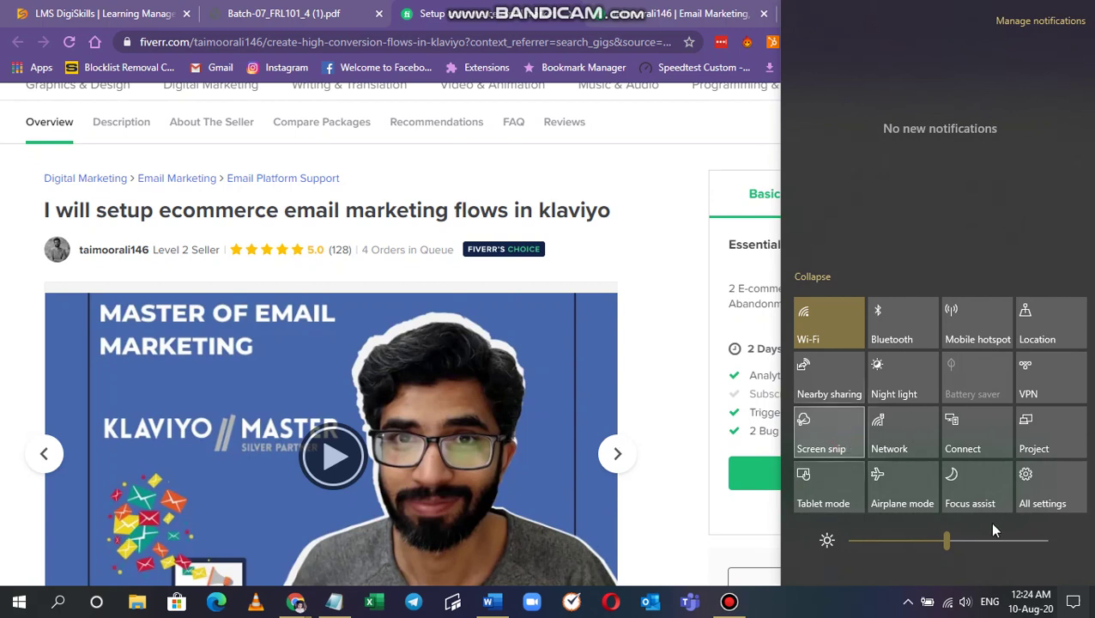
right_click(834, 429)
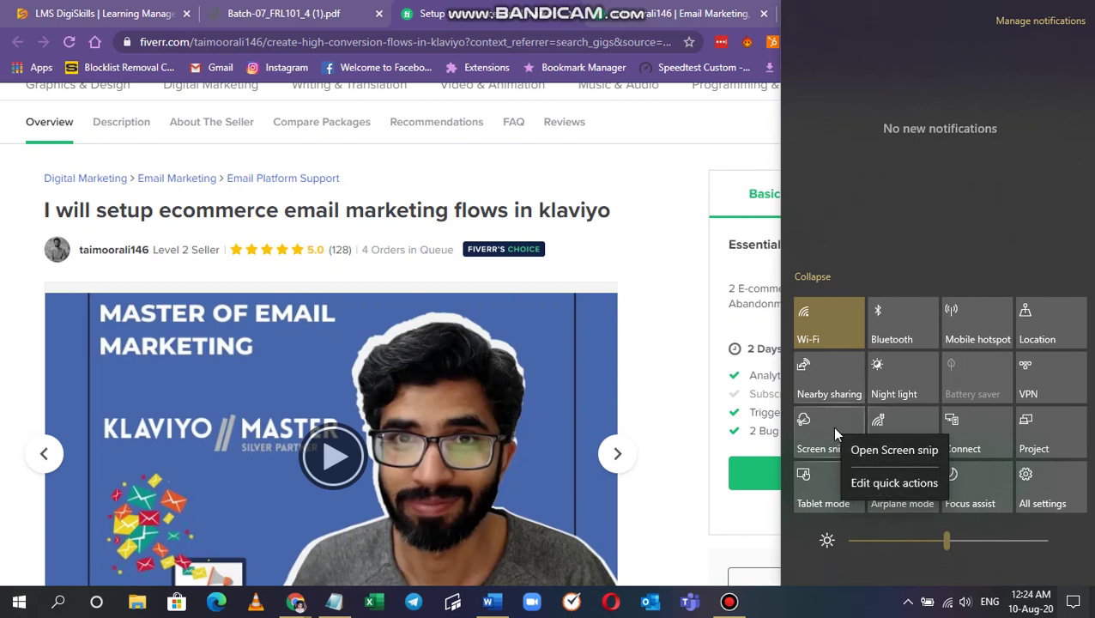
left_click(879, 483)
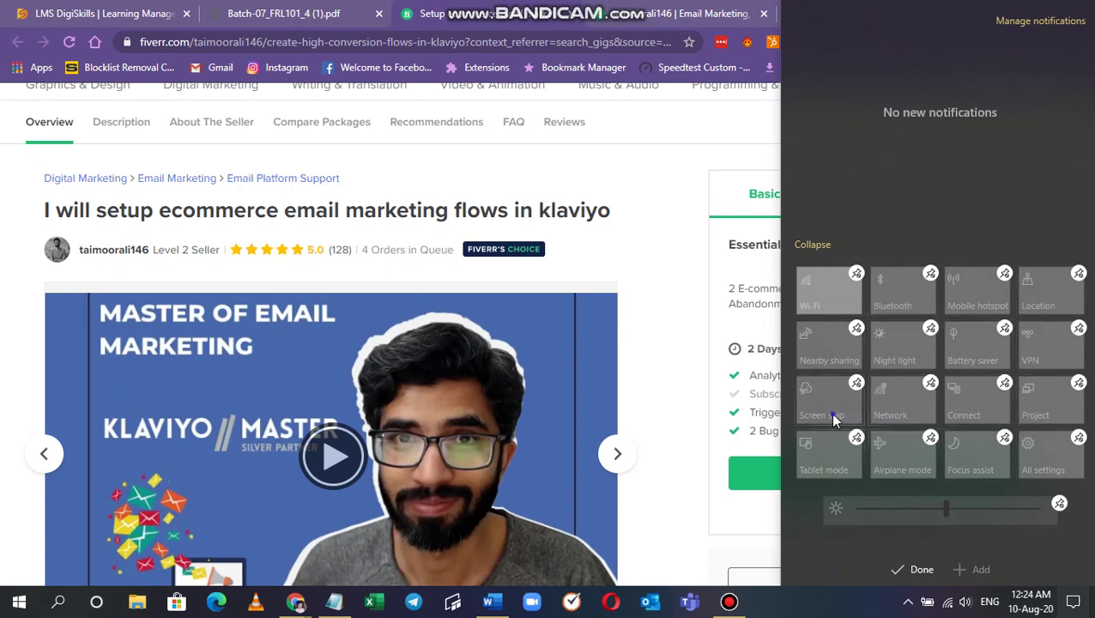
left_click(913, 571)
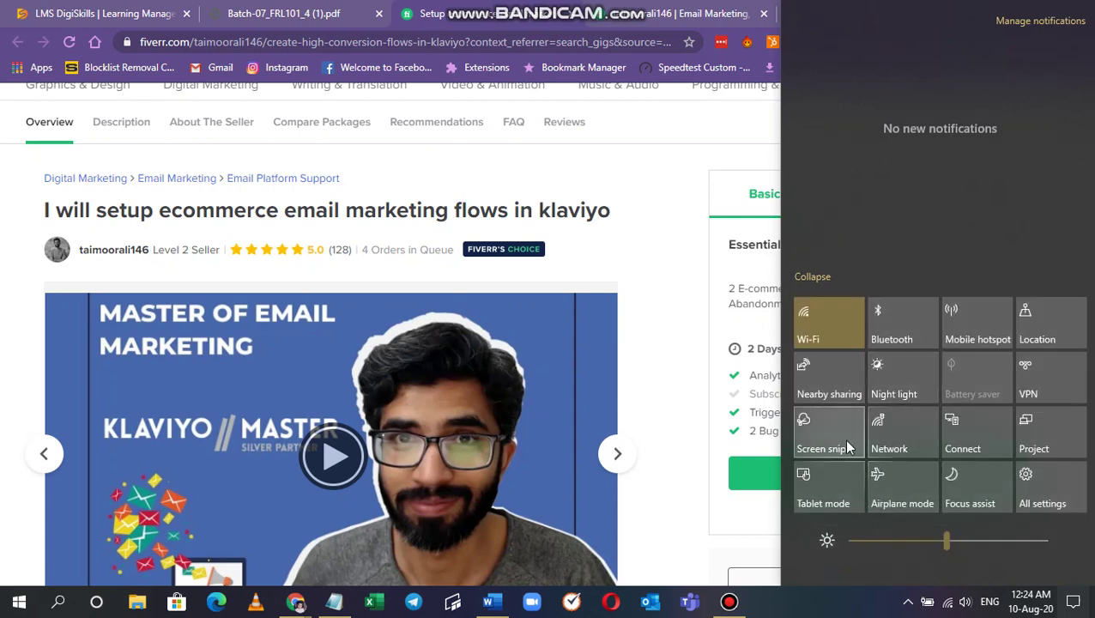
- Rearrange the quick action tiles in edit mode, then reopen Action Center
right_click(847, 442)
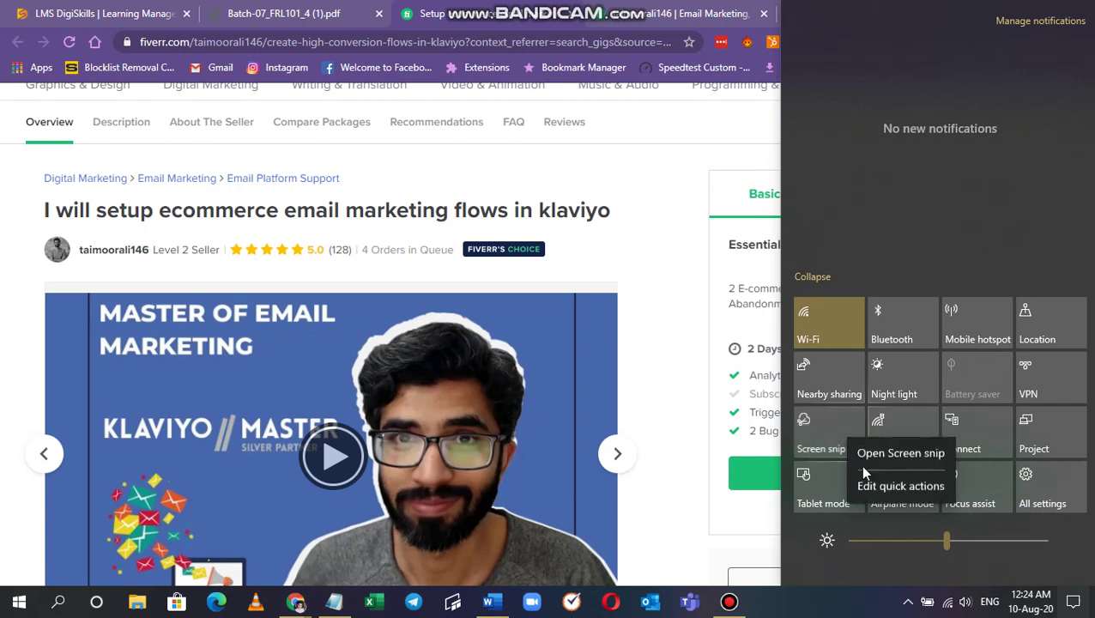
left_click(866, 477)
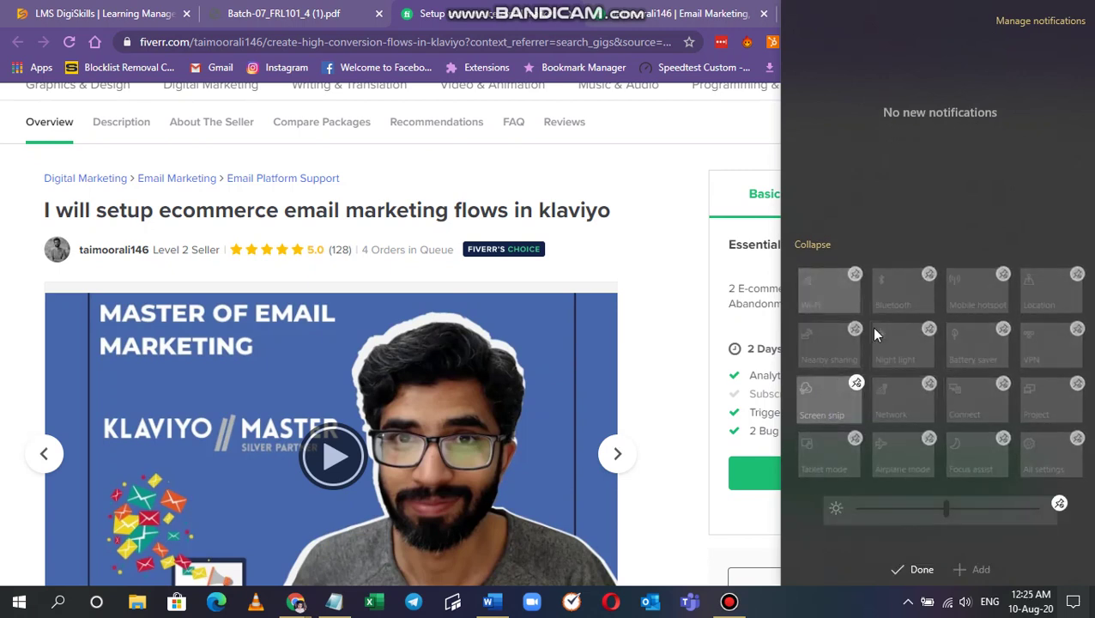
left_click(829, 406)
left_click_drag(870, 404, 846, 409)
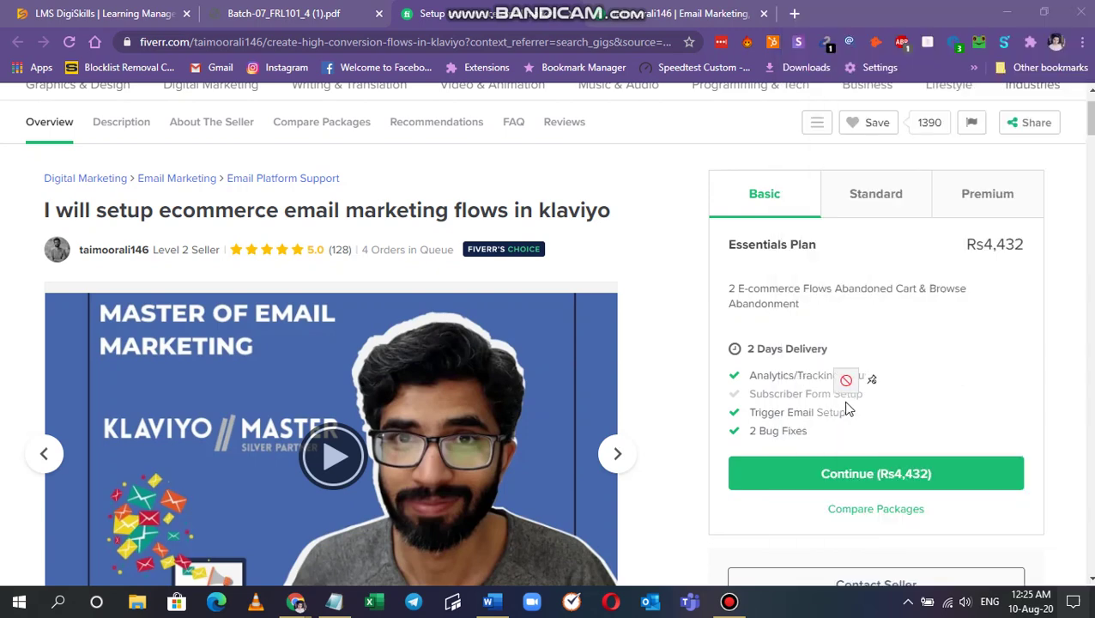
left_click_drag(886, 376, 931, 383)
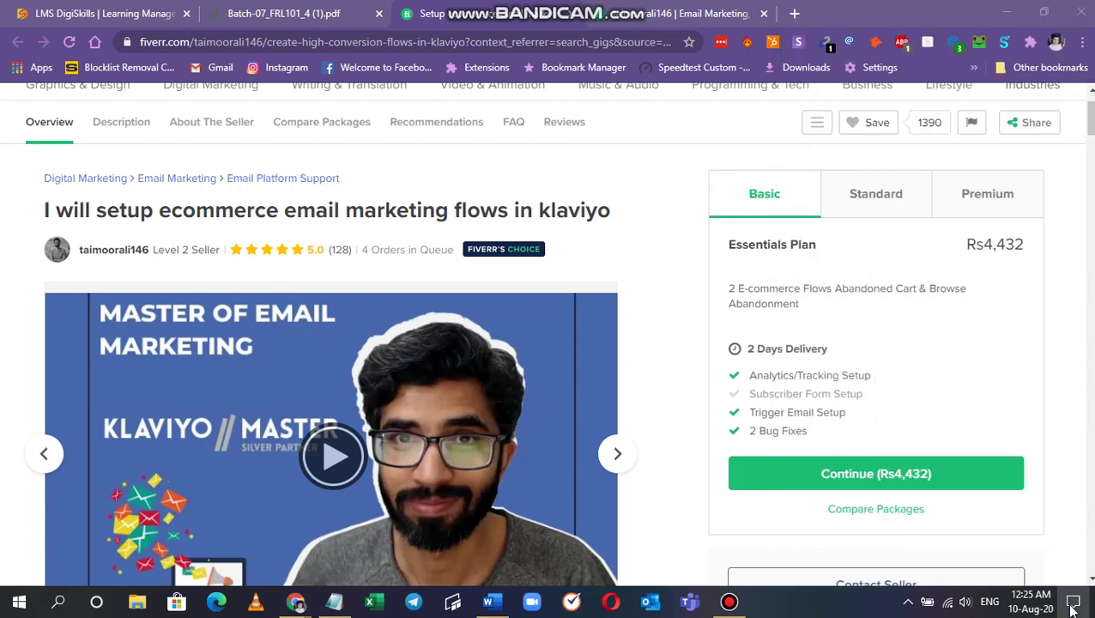
left_click(1072, 600)
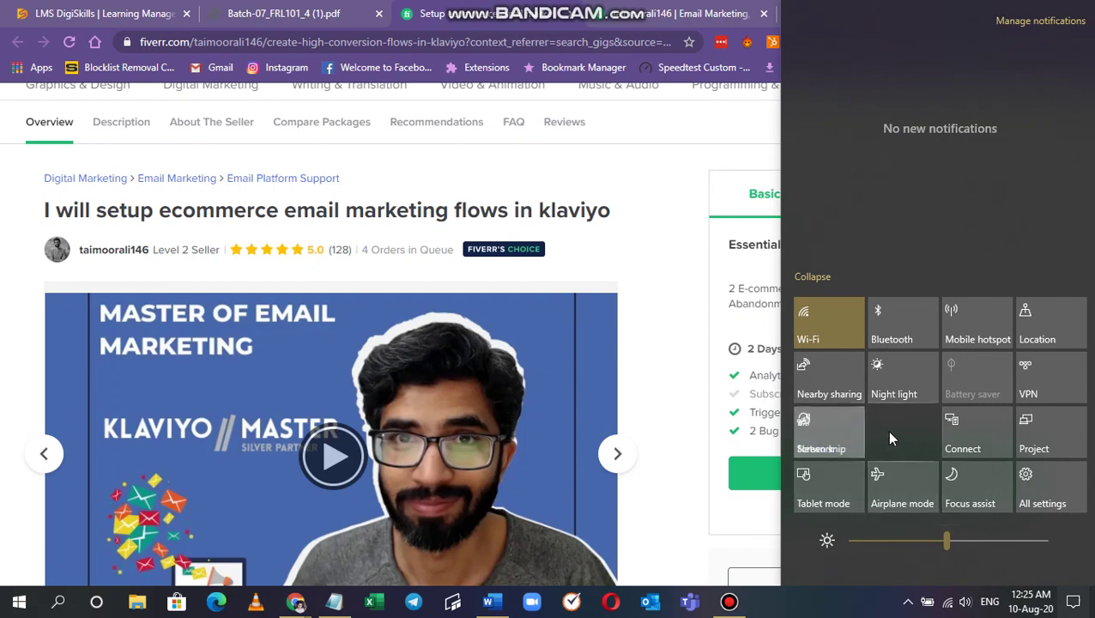
right_click(832, 433)
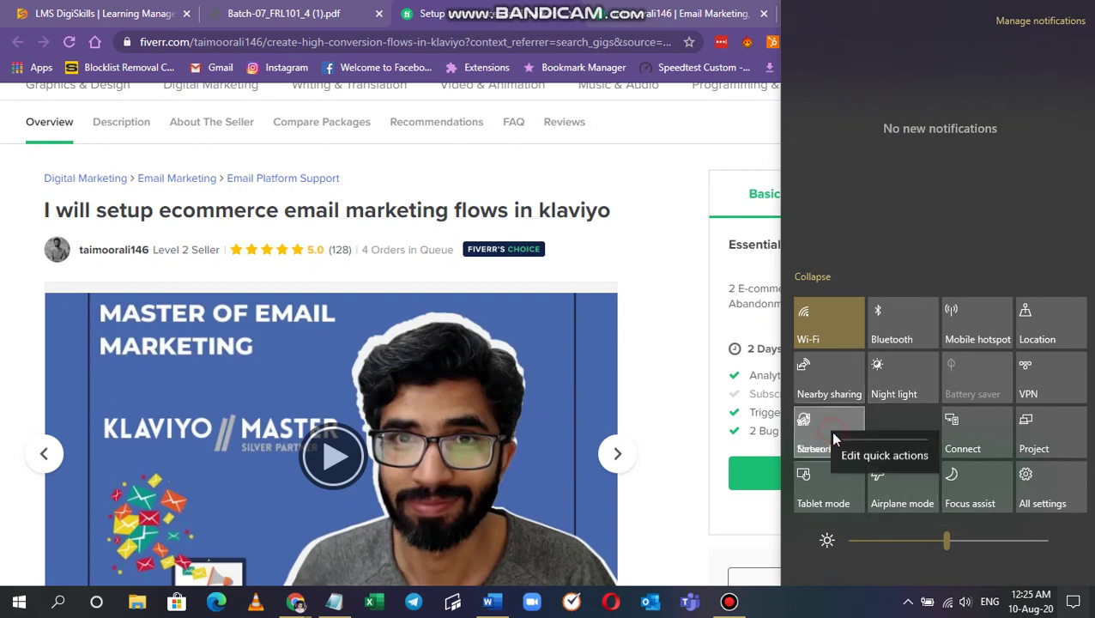
left_click(876, 478)
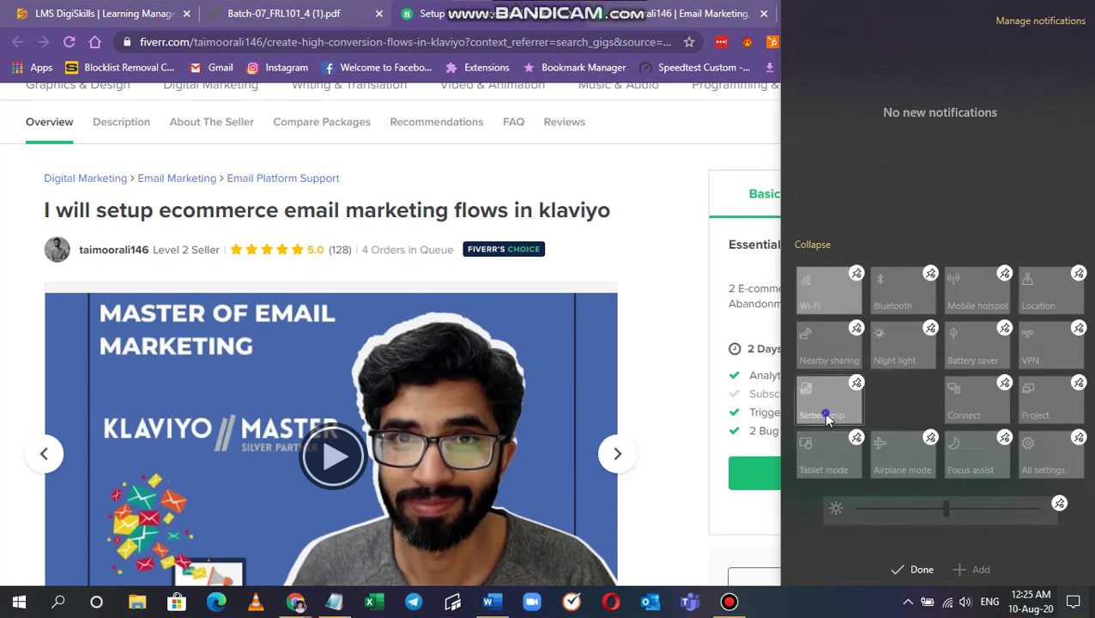
key("Escape")
key("super+a")
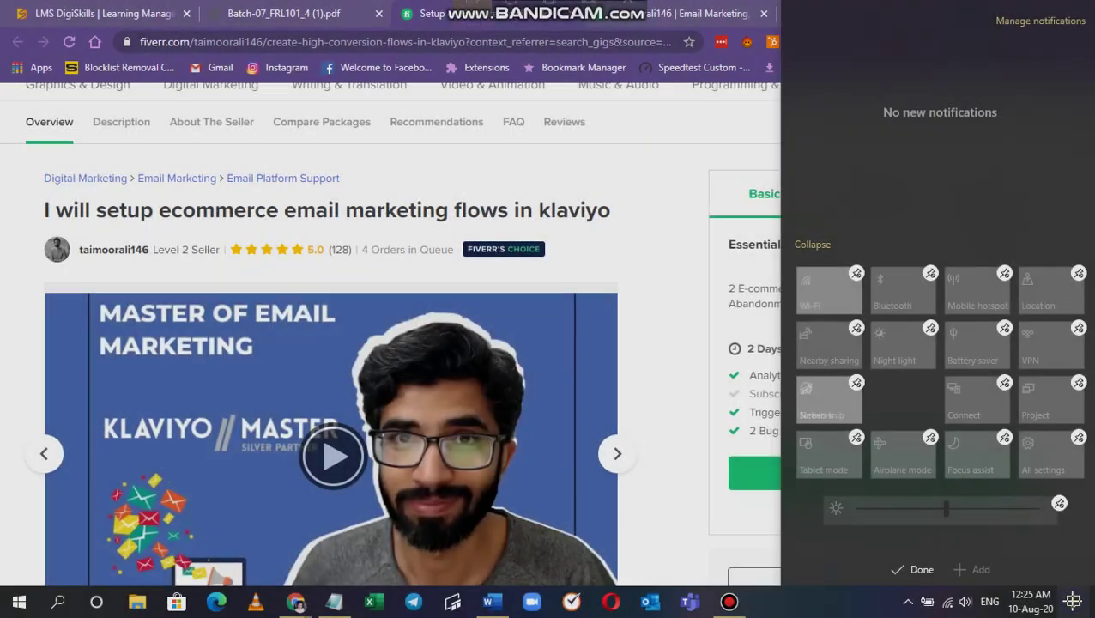
key("Escape")
left_click(1072, 600)
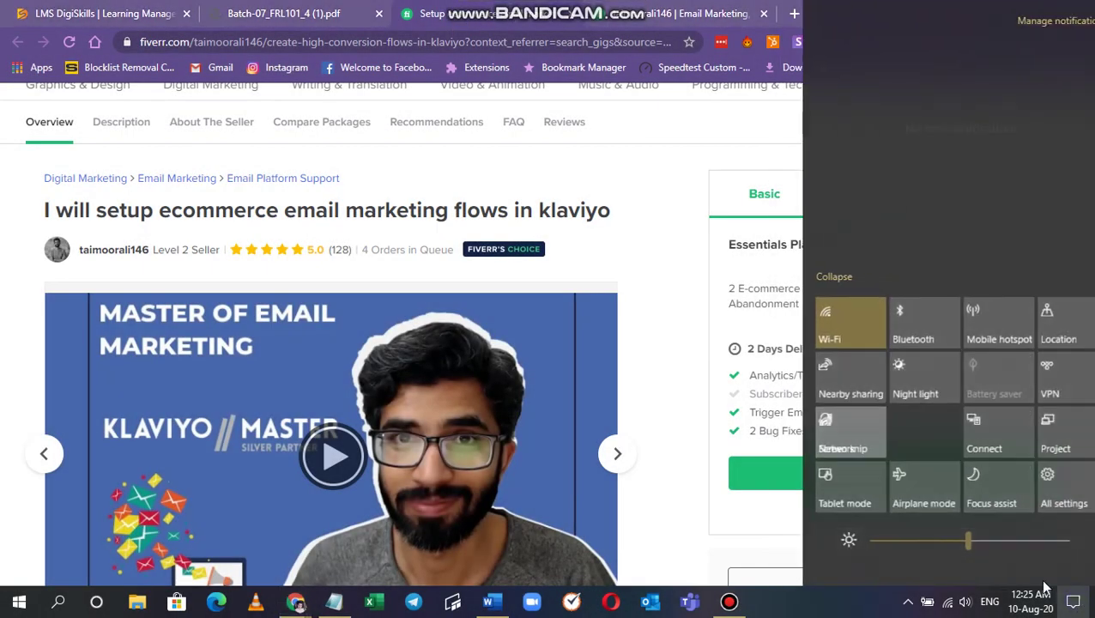
- Add the Network quick action back beside Screen snip and start a screen snip
right_click(837, 442)
left_click(864, 481)
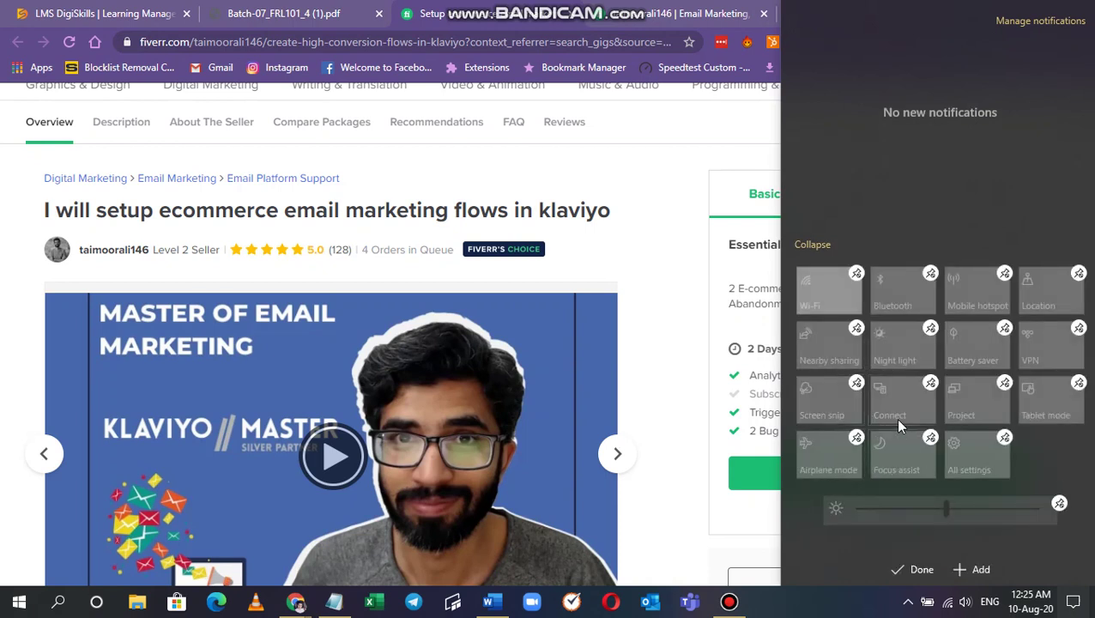
left_click(979, 567)
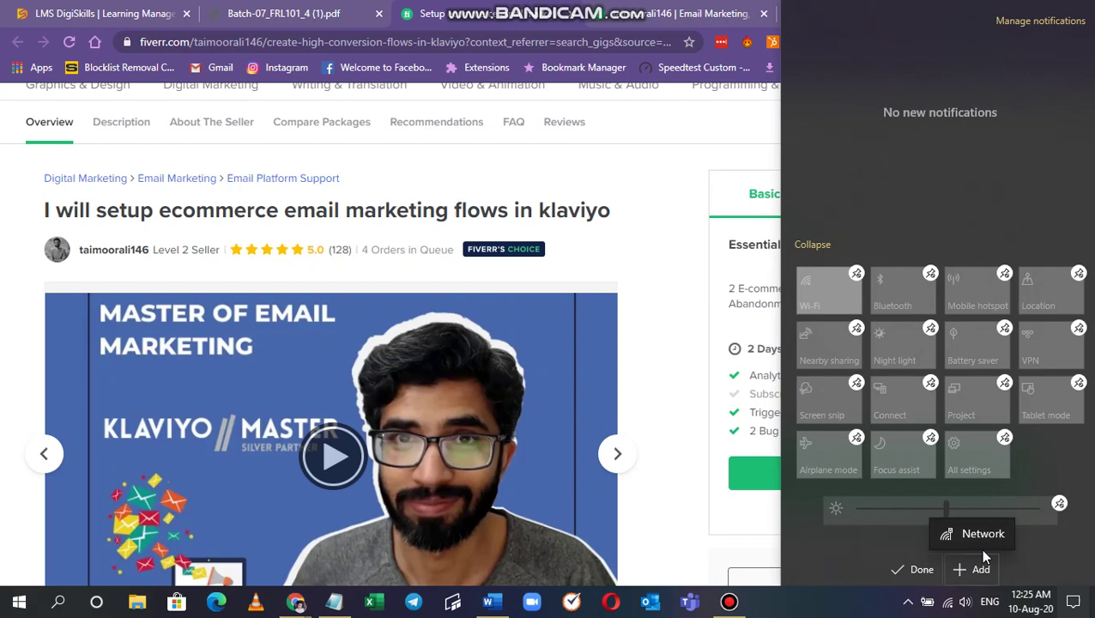
left_click(979, 528)
left_click_drag(1046, 458, 894, 403)
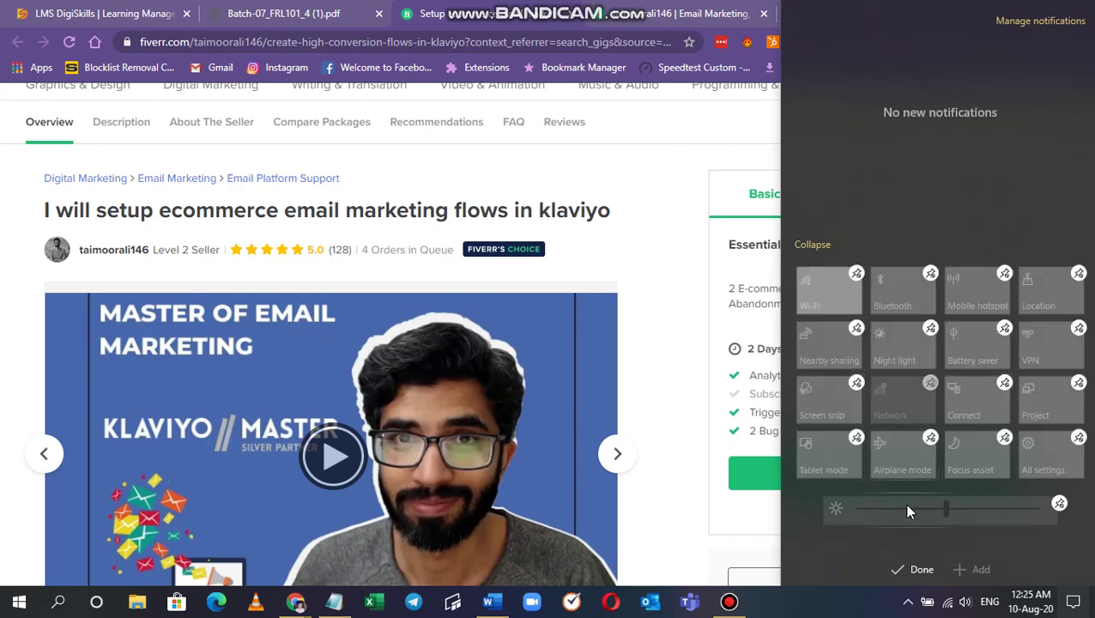
left_click(914, 568)
left_click(829, 435)
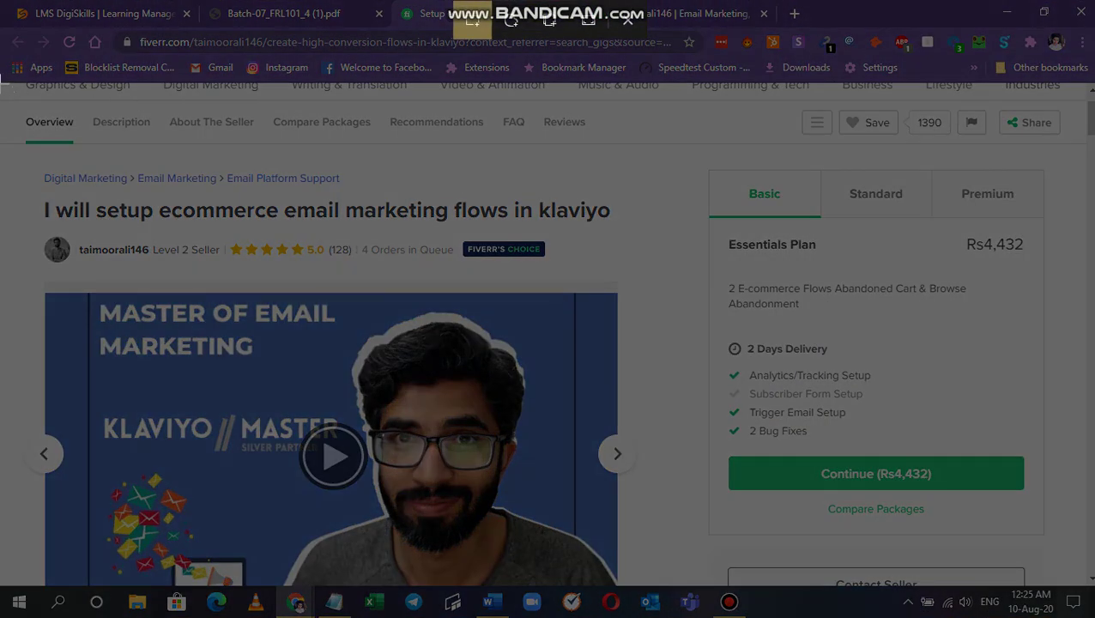
- Capture a full-screen snip of the Fiverr Klaviyo gig page
left_click_drag(2, 82, 1085, 584)
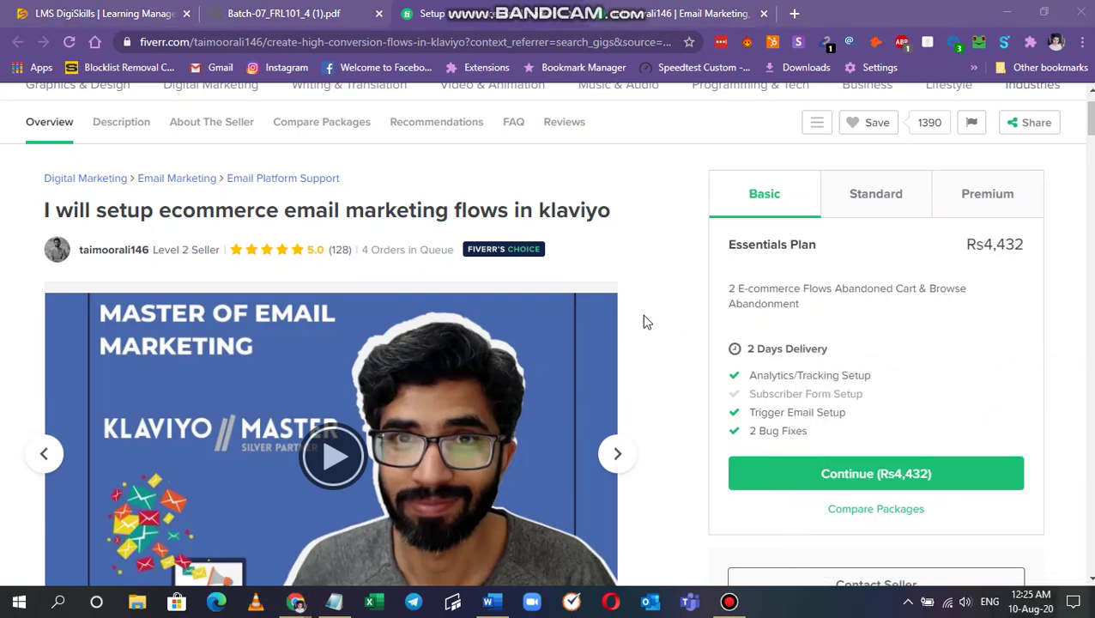
scroll(669, 322, "down", 15)
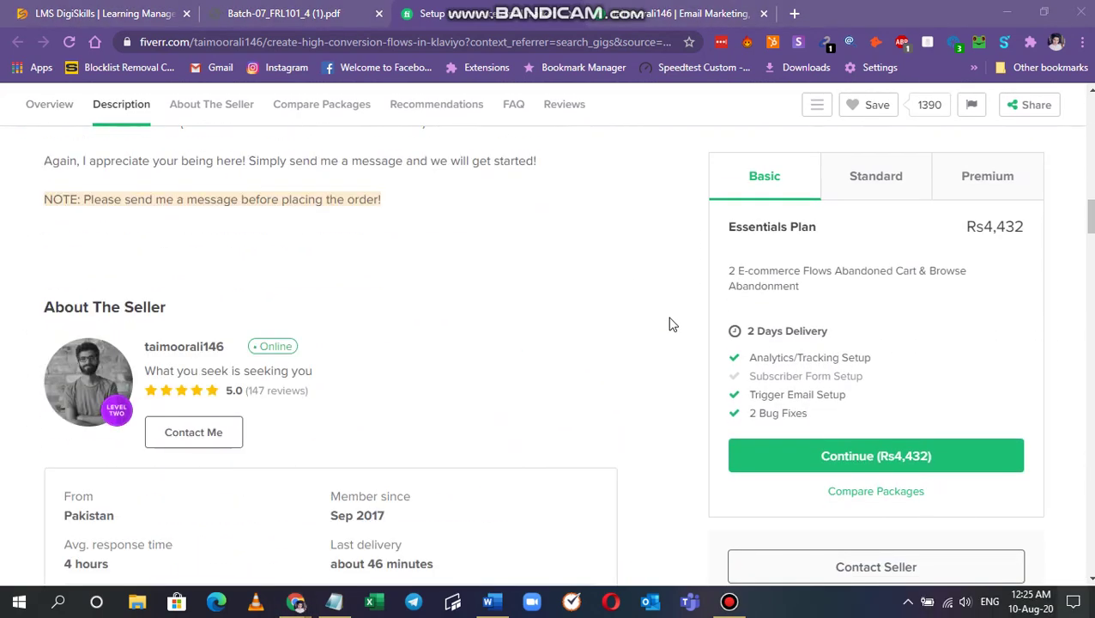
scroll(672, 324, "up", 6)
scroll(286, 370, "up", 4)
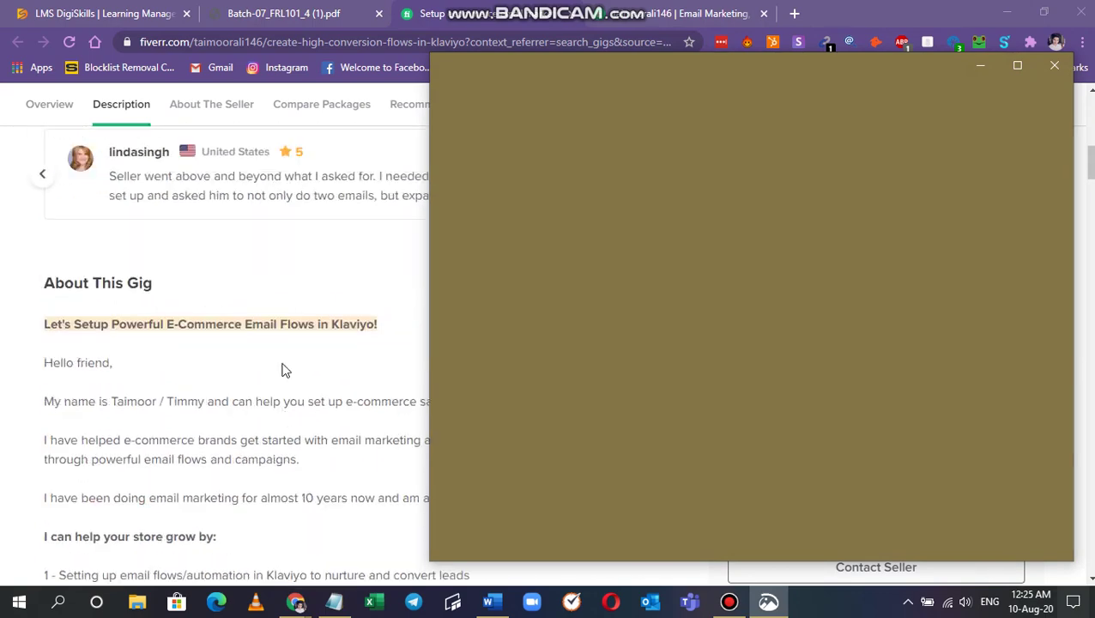
scroll(285, 369, "up", 8)
scroll(240, 452, "down", 10)
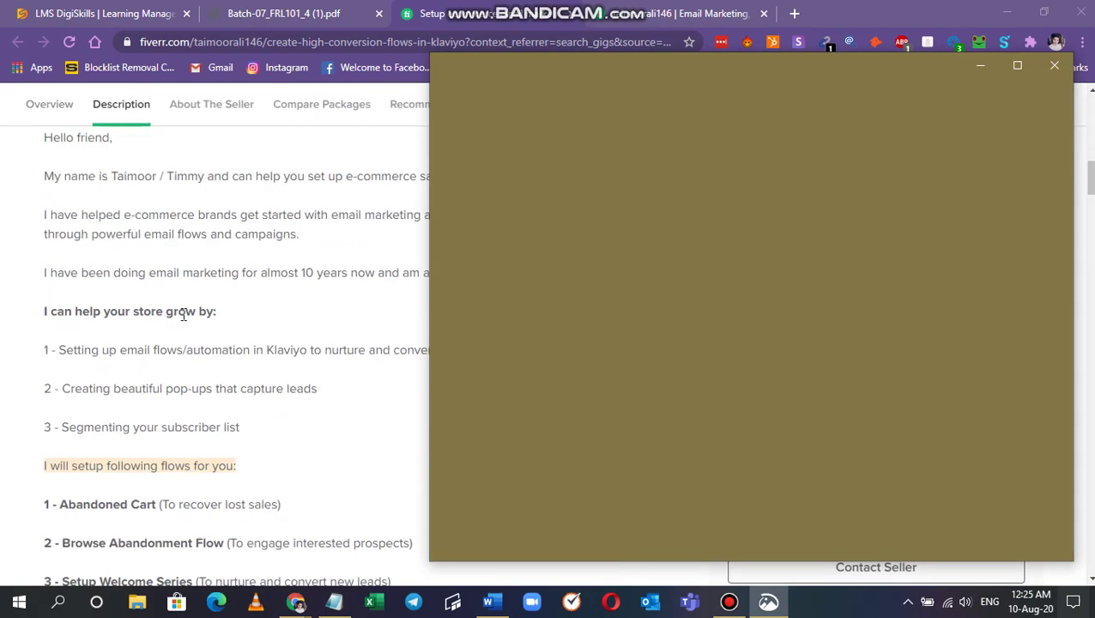
scroll(184, 386, "down", 1)
- Copy the snip to the clipboard and switch to the blank Word document
scroll(215, 378, "down", 6)
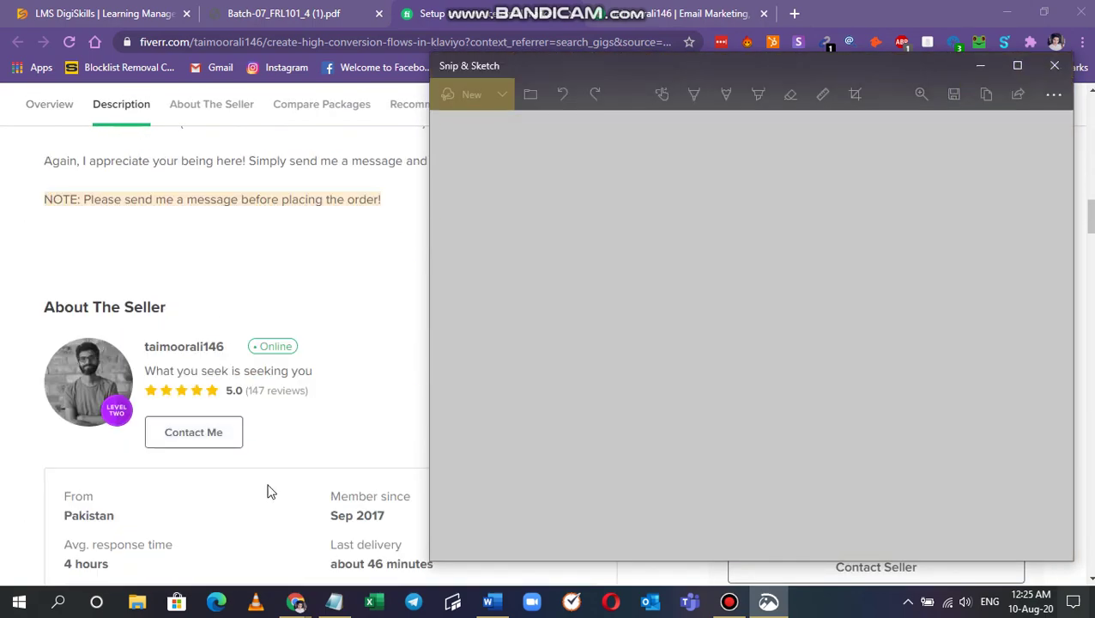
scroll(232, 481, "down", 4)
scroll(228, 469, "down", 2)
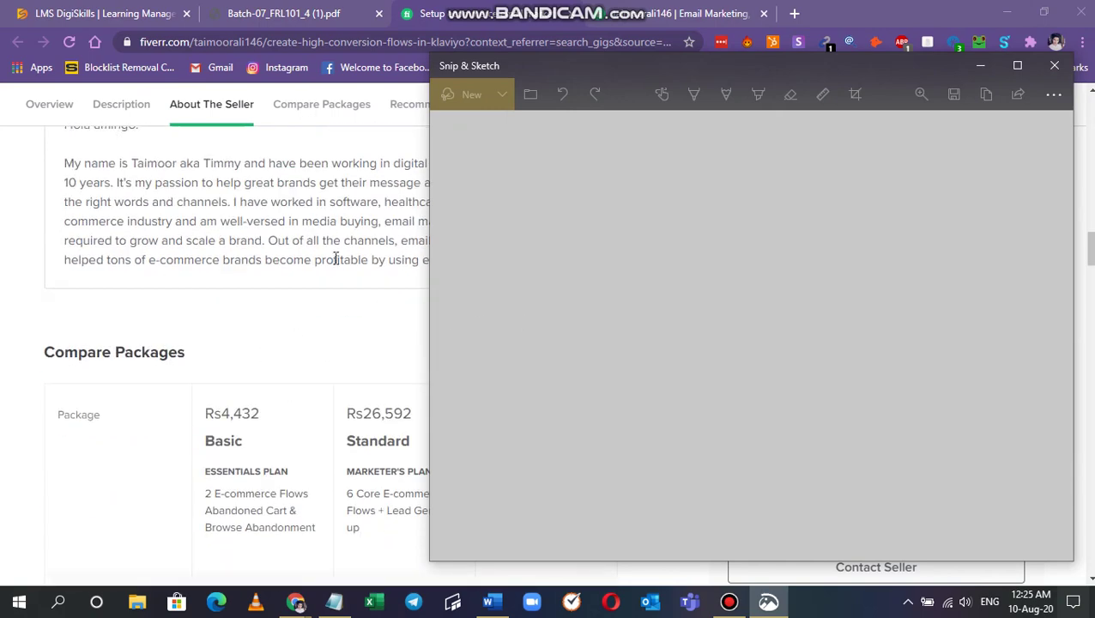
scroll(312, 324, "down", 1)
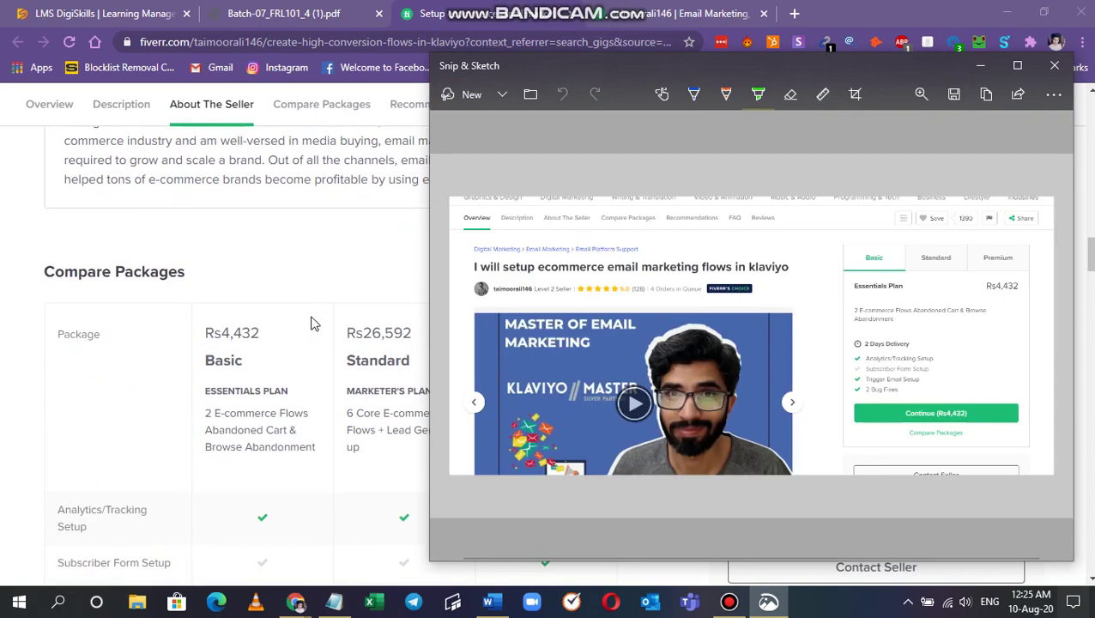
left_click(986, 96)
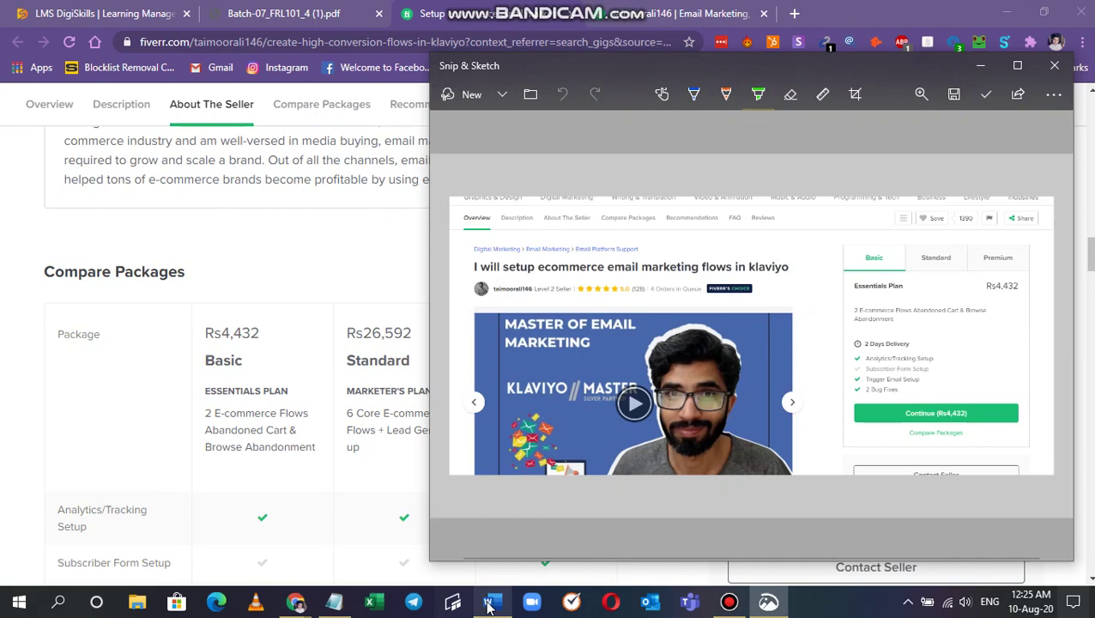
left_click(488, 600)
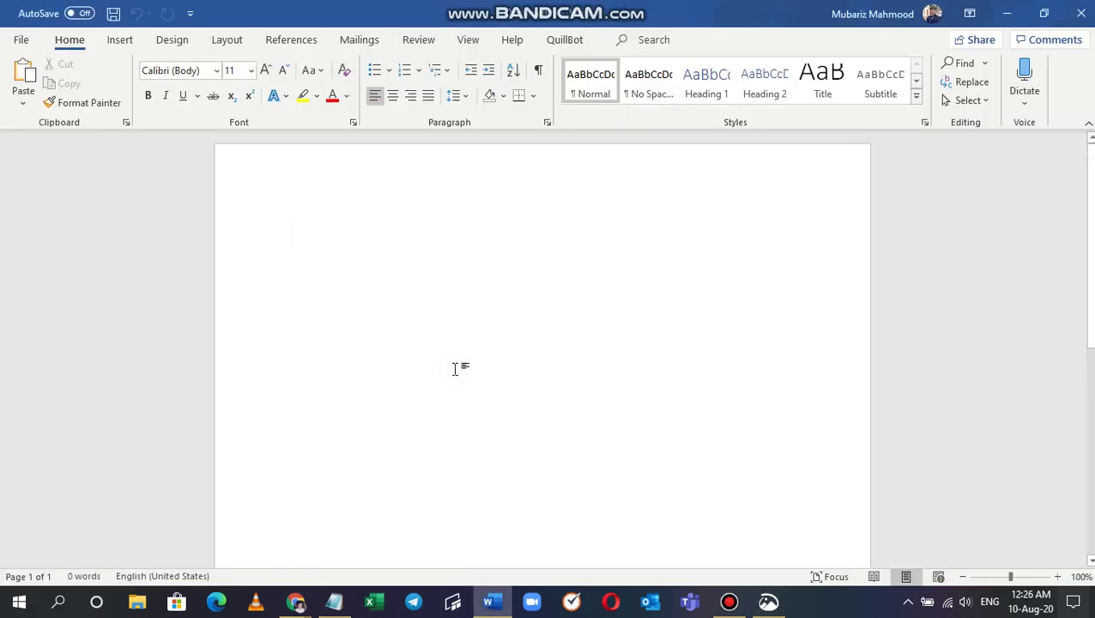
- Write 'Task 1: screenshot of any job post' at the top and start a new line below it
type("Task")
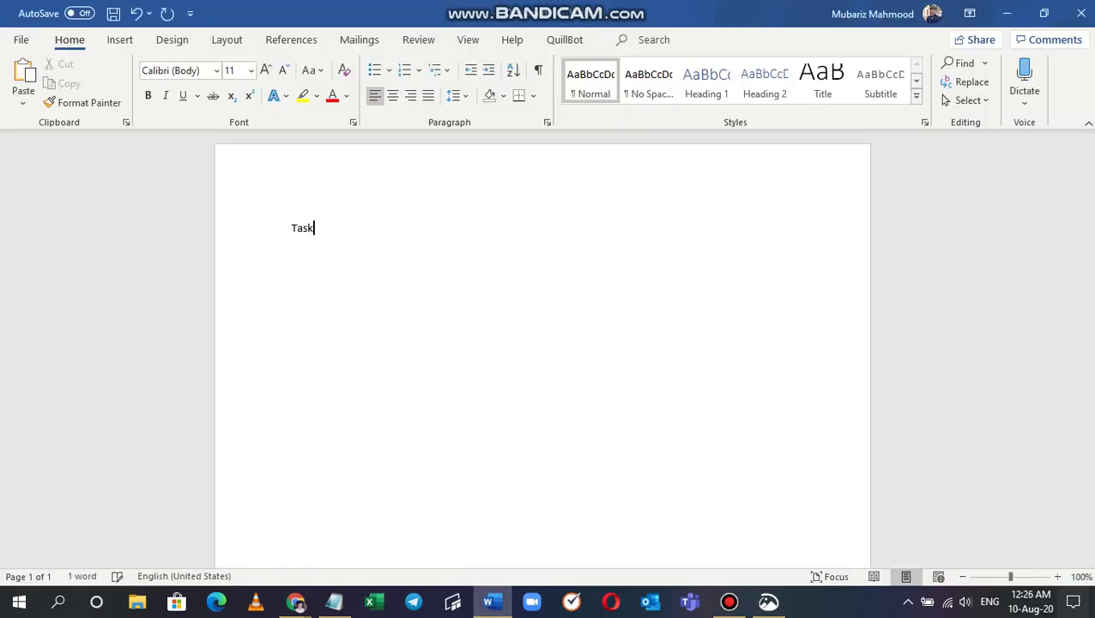
type(" 1: screenshot")
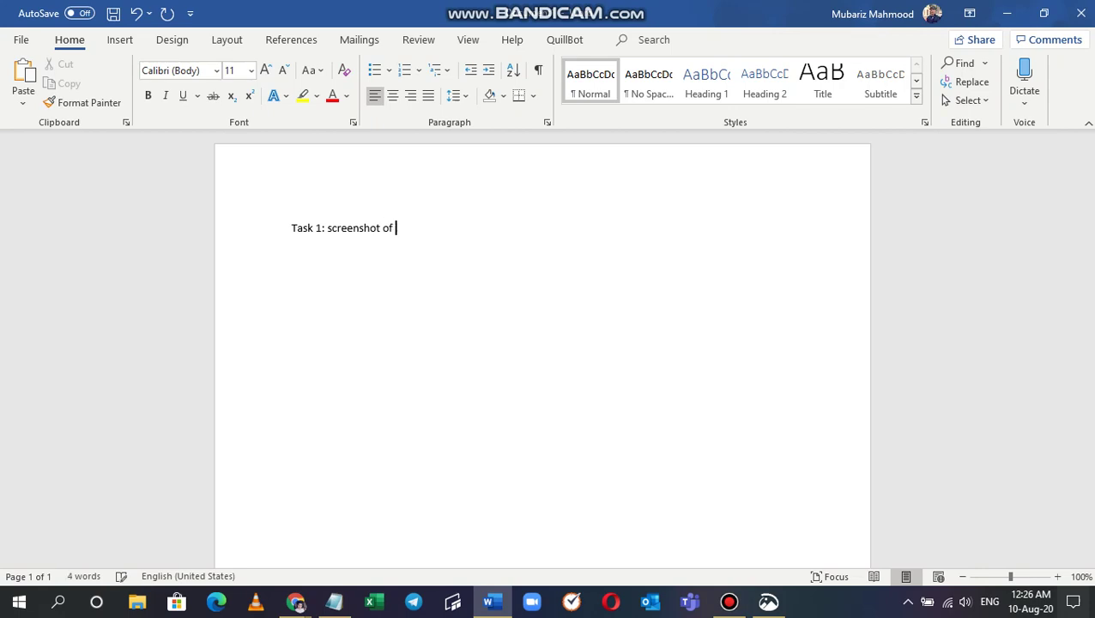
type("of any")
key("alt+Tab")
key("alt+Tab")
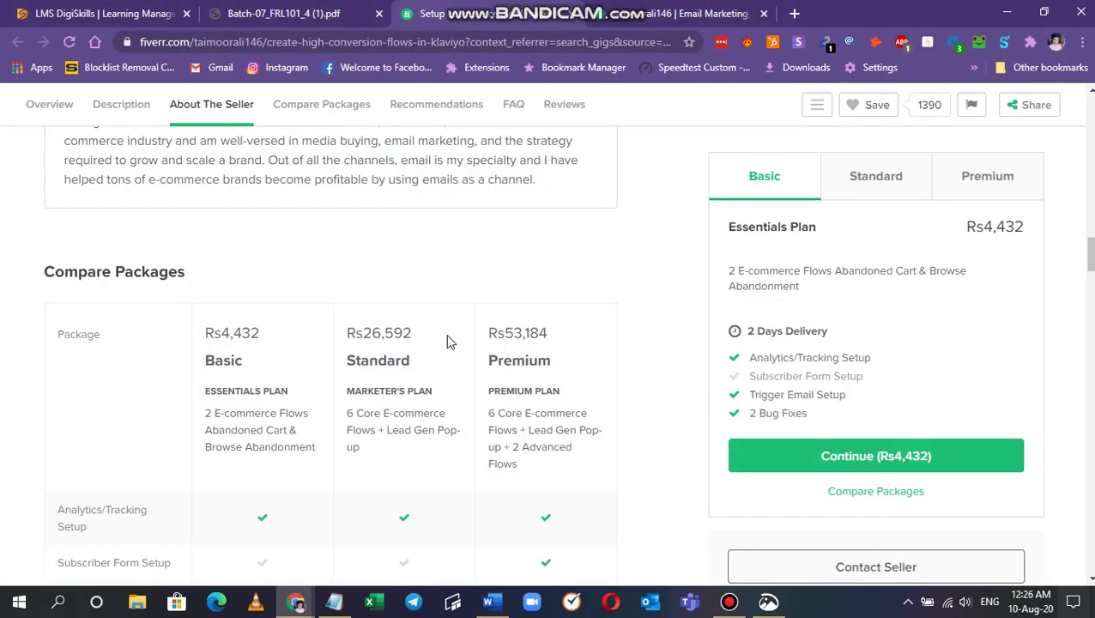
left_click(283, 12)
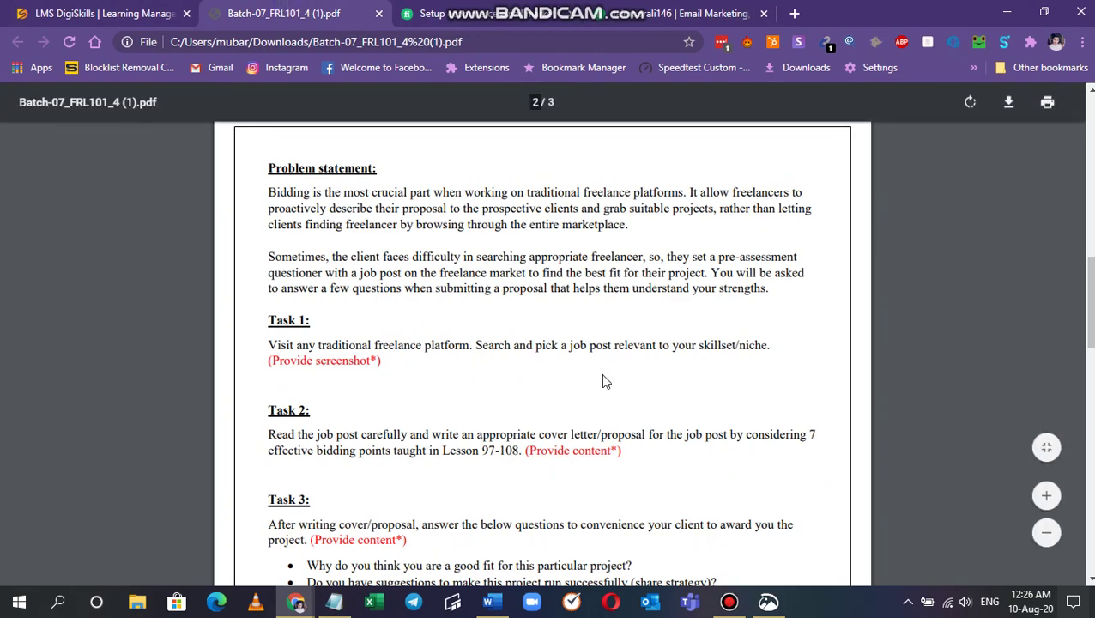
key("alt+Tab")
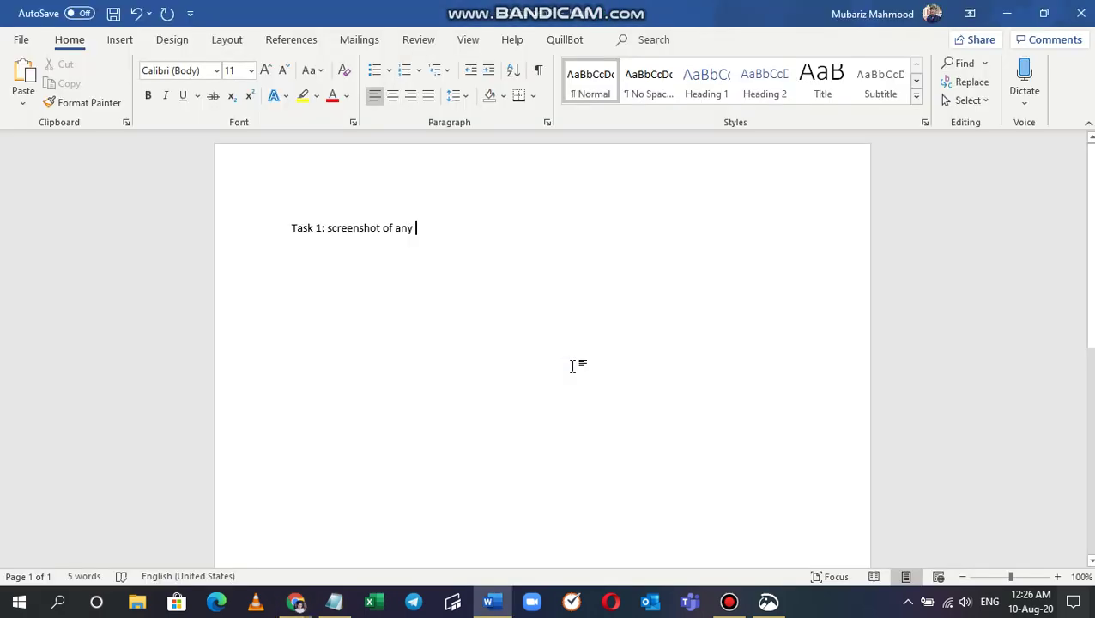
key("alt+Tab")
key("alt+Tab")
type("job po")
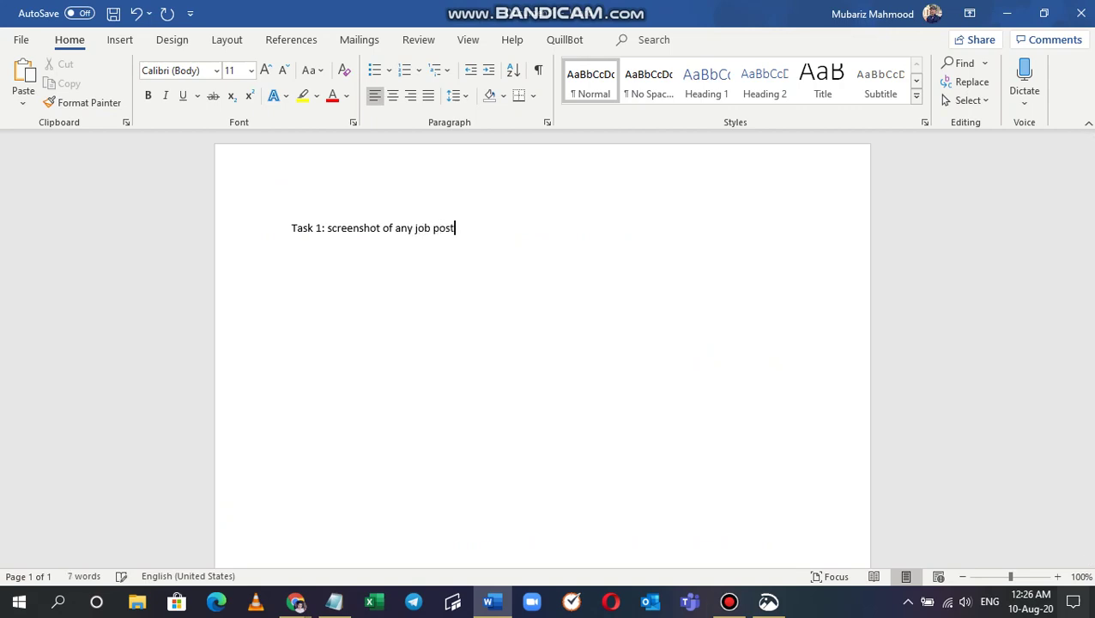
key("Return")
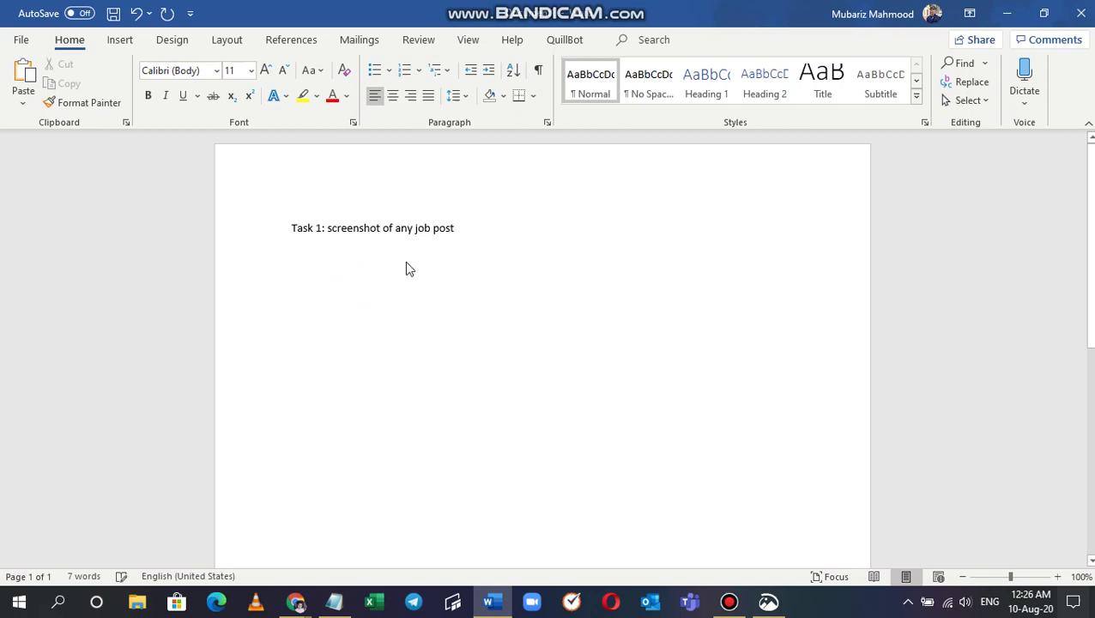
- Make the Task 1 line a bold, 18 pt, centred heading above the screenshot
left_click(728, 603)
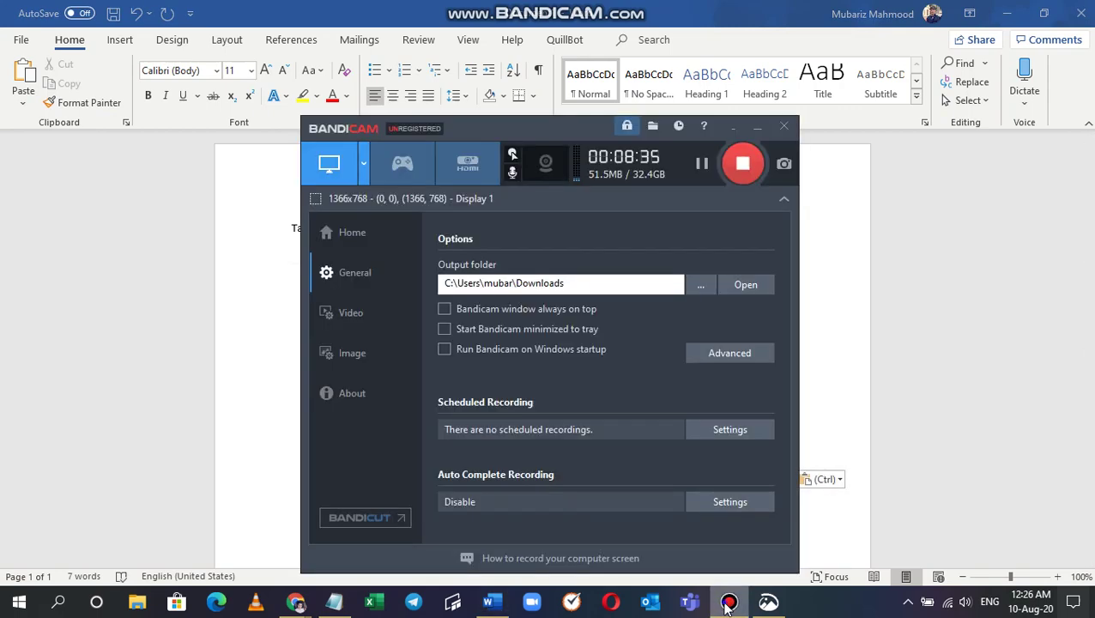
left_click(727, 603)
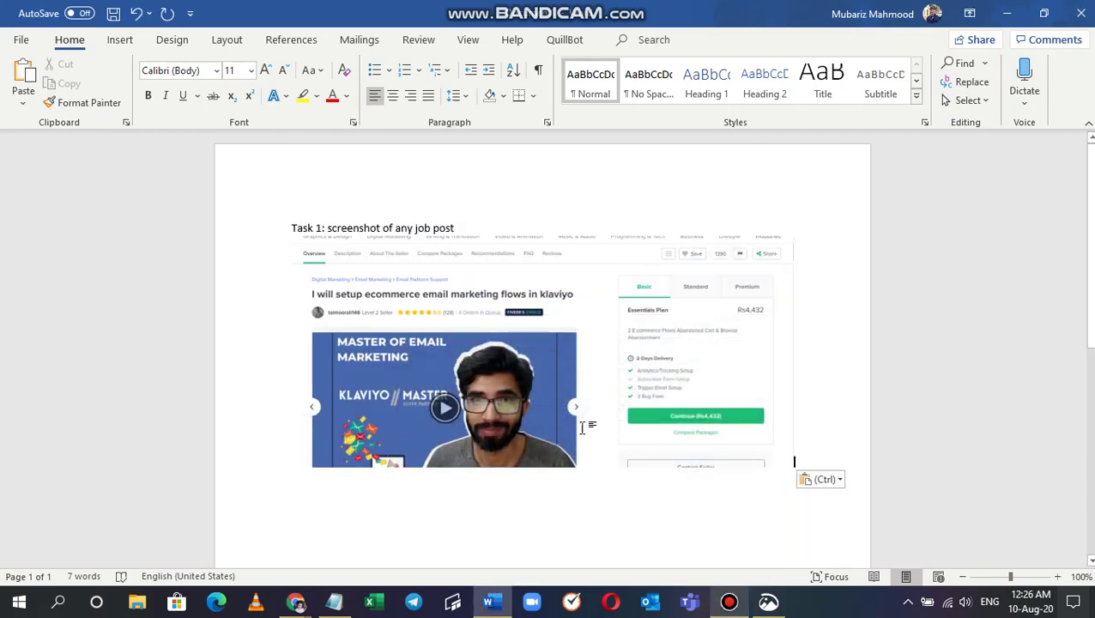
left_click(465, 223)
key("Return")
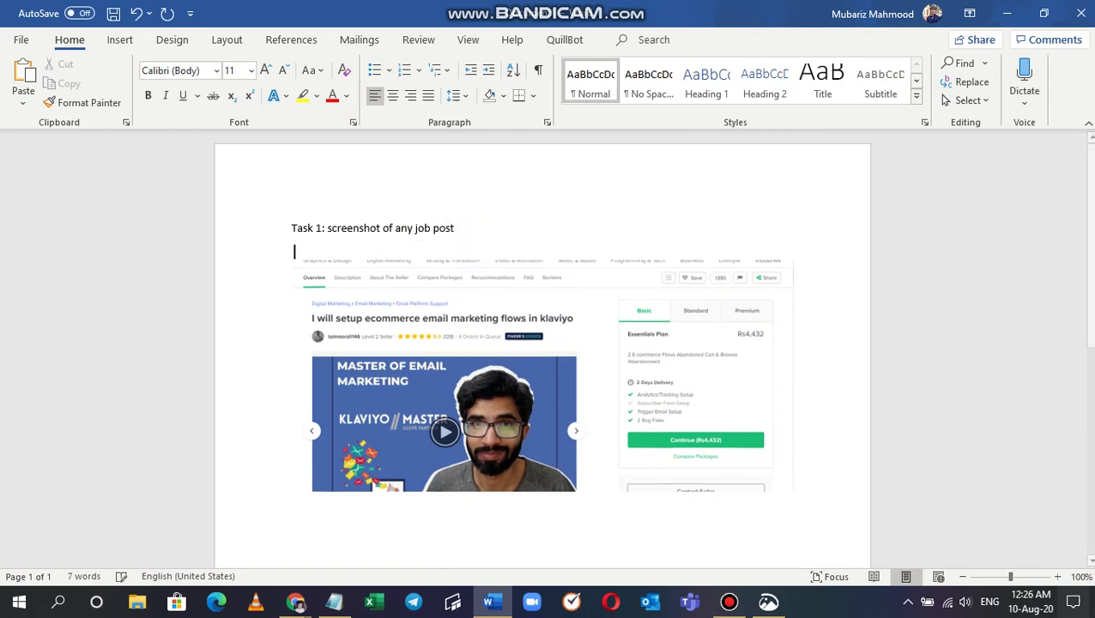
double_click(420, 227)
key("ctrl+a")
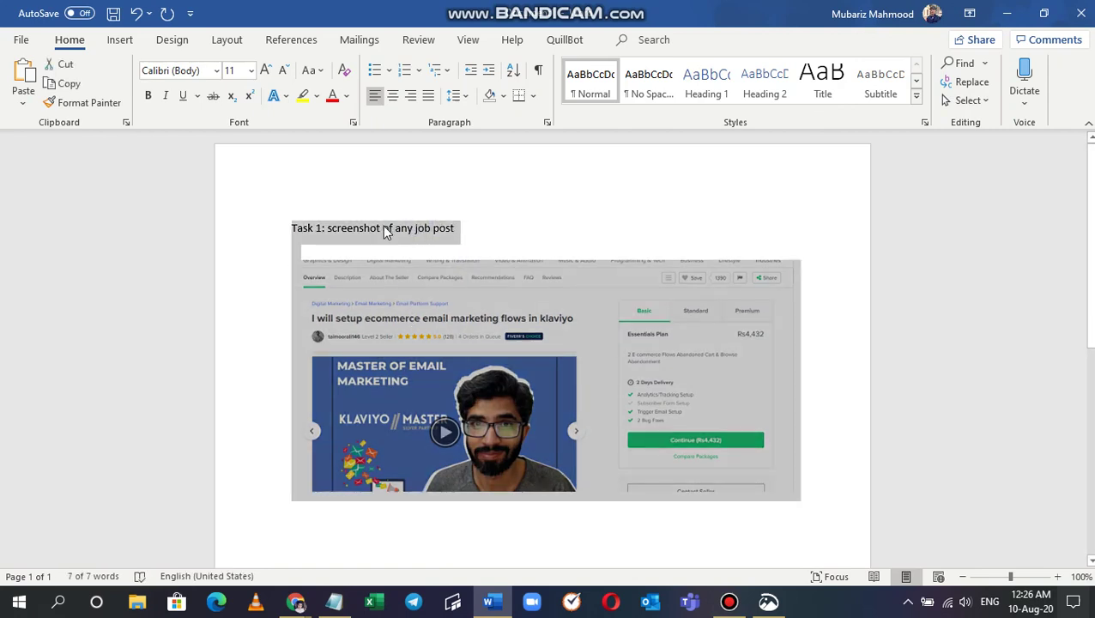
left_click(382, 228)
double_click(383, 228)
triple_click(383, 228)
key("ctrl+c")
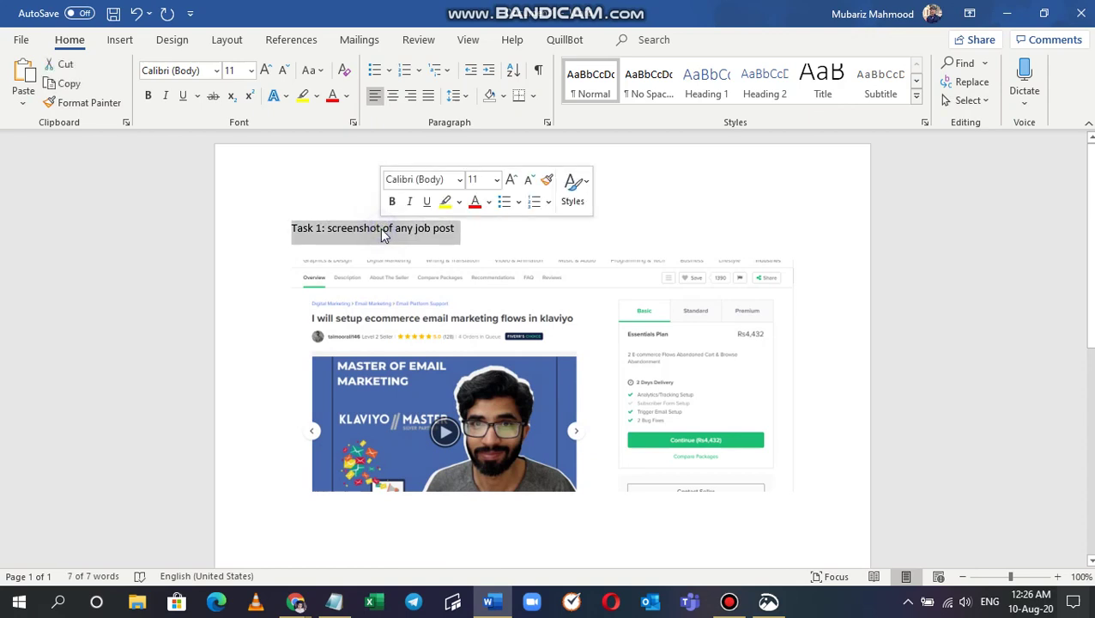
left_click(148, 96)
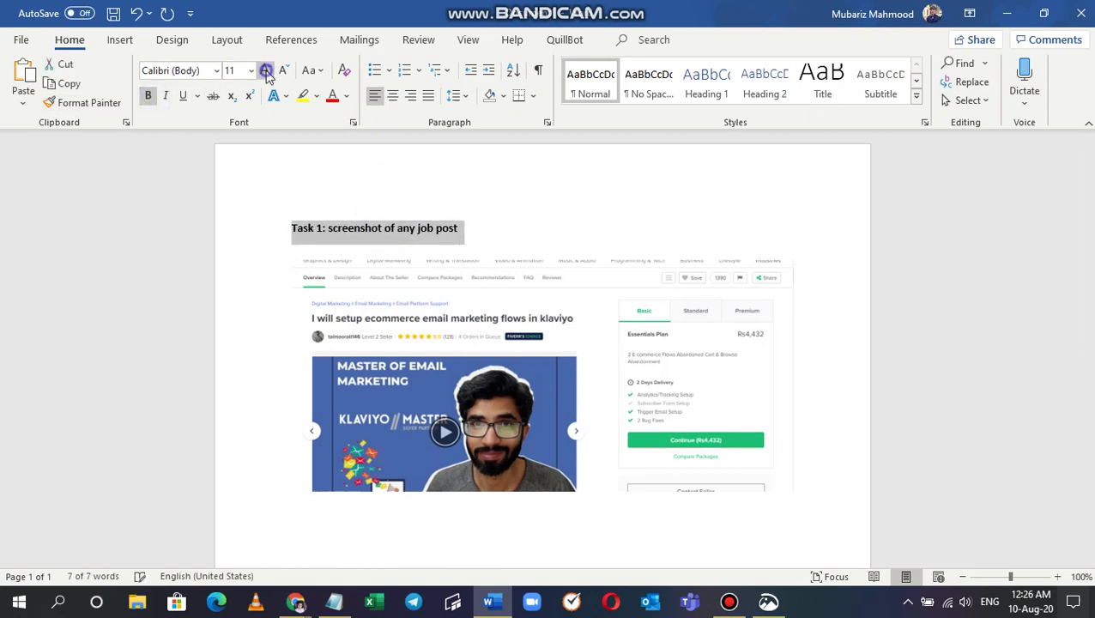
left_click(266, 70)
left_click(266, 70)
left_click(266, 71)
left_click(266, 71)
left_click(392, 96)
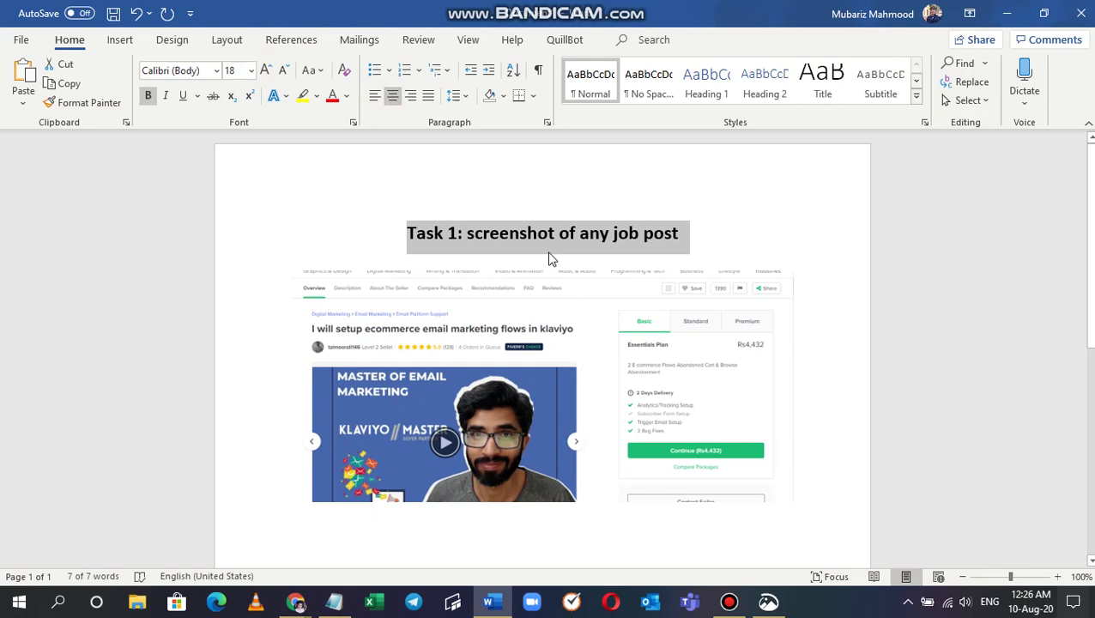
- Paste a copy of the heading below the screenshot and change it to 'Task 2:'
scroll(686, 257, "down", 3)
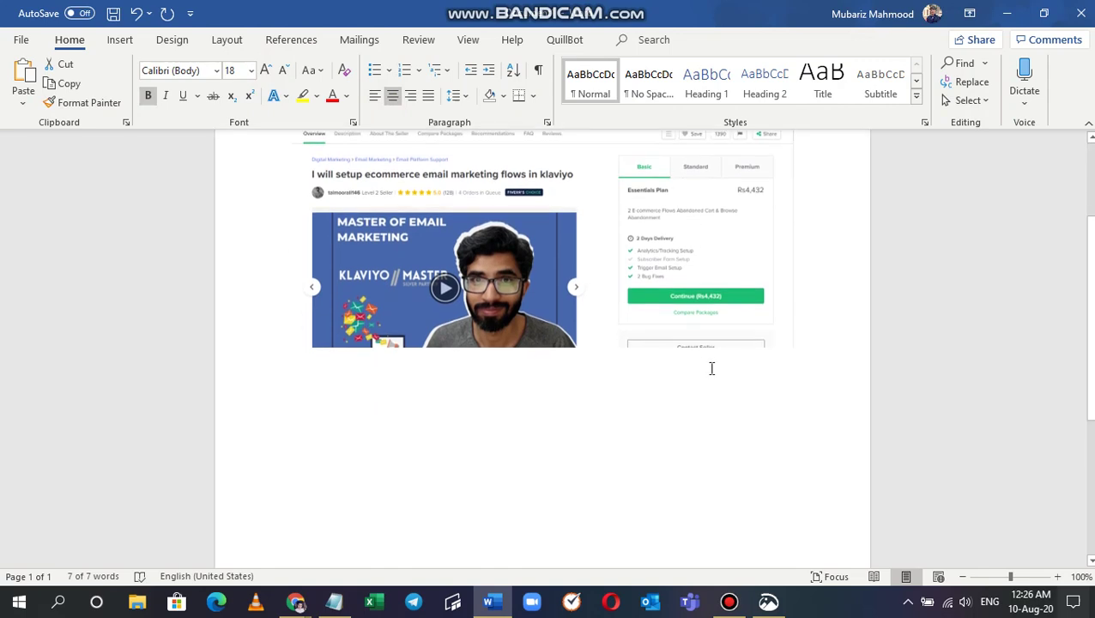
left_click(728, 378)
key("Down")
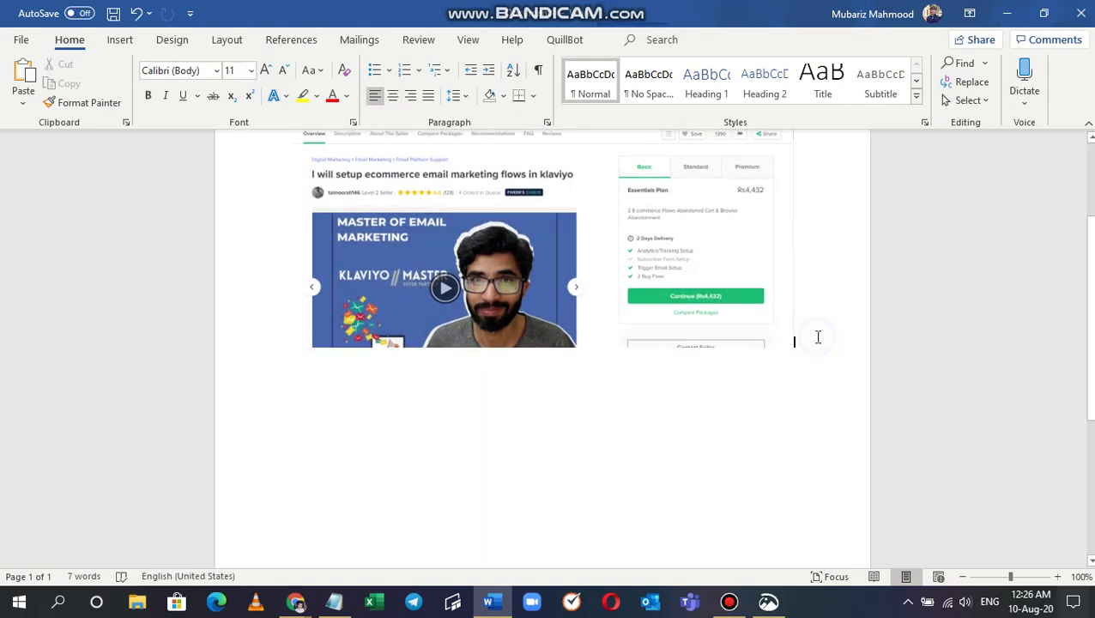
key("Return")
key("ctrl+v")
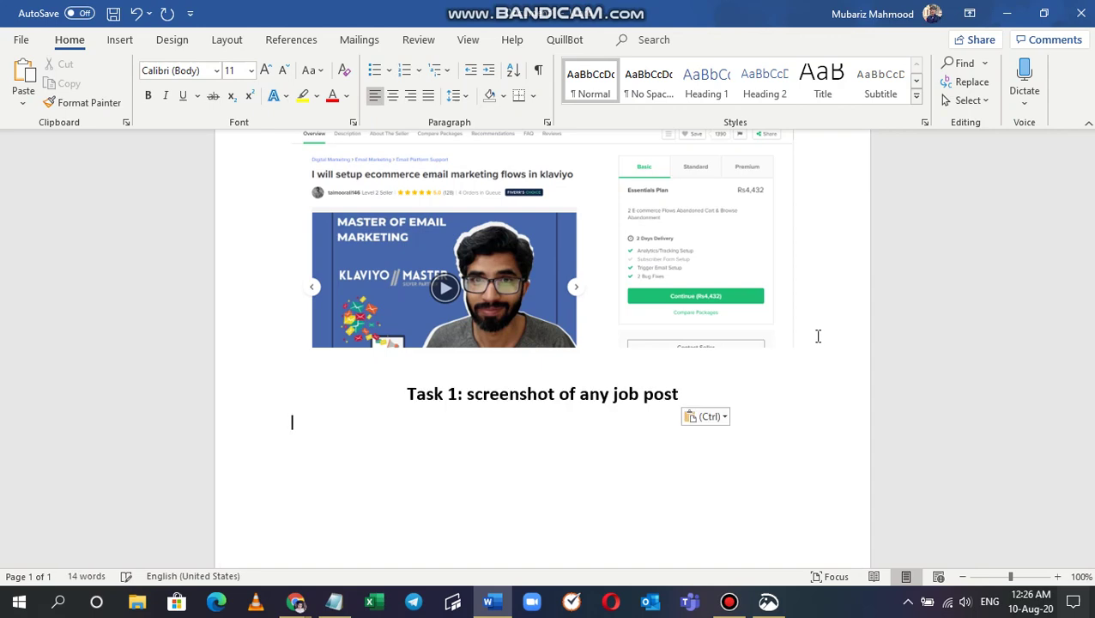
left_click_drag(454, 394, 684, 390)
type("2:")
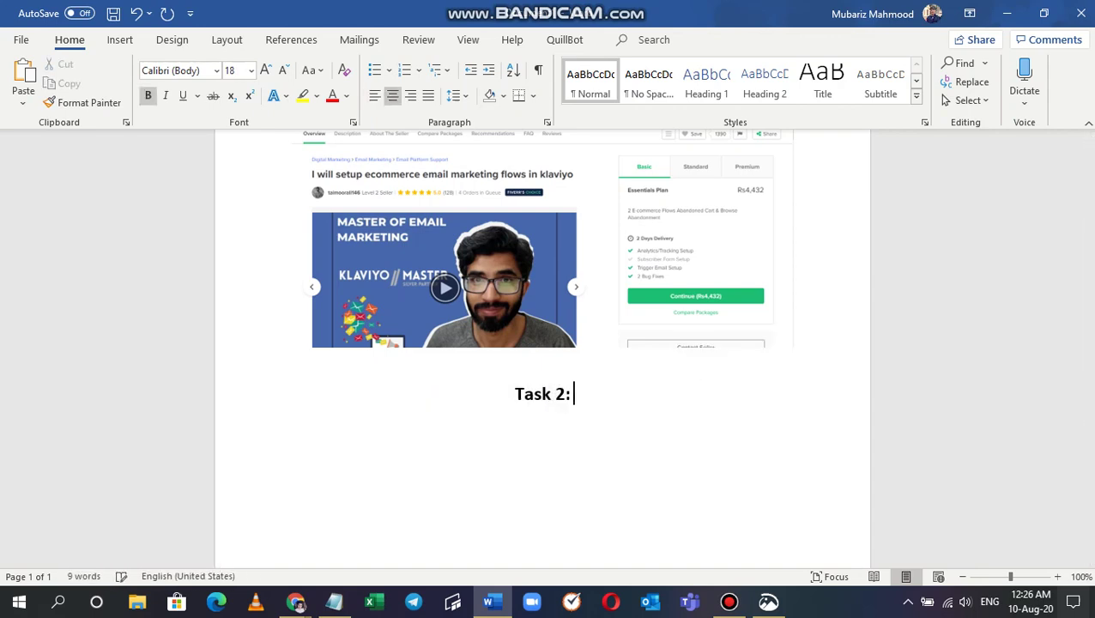
key("alt+Tab")
key("alt+Tab")
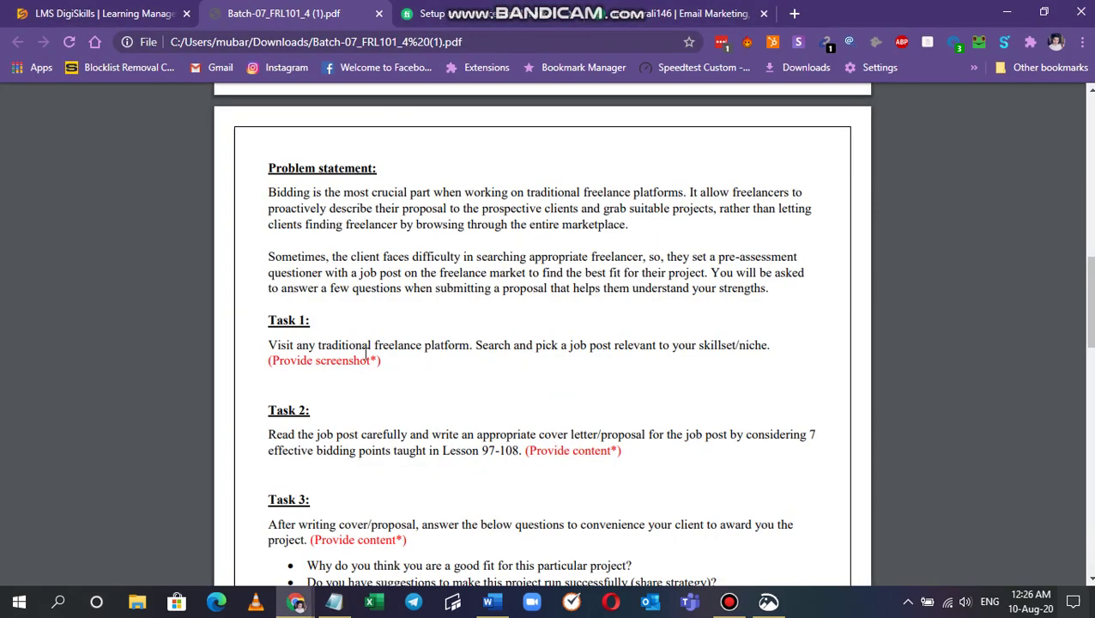
- Scroll the assignment PDF to Task 2 and highlight its Lesson 97-108 reference
scroll(318, 369, "down", 1)
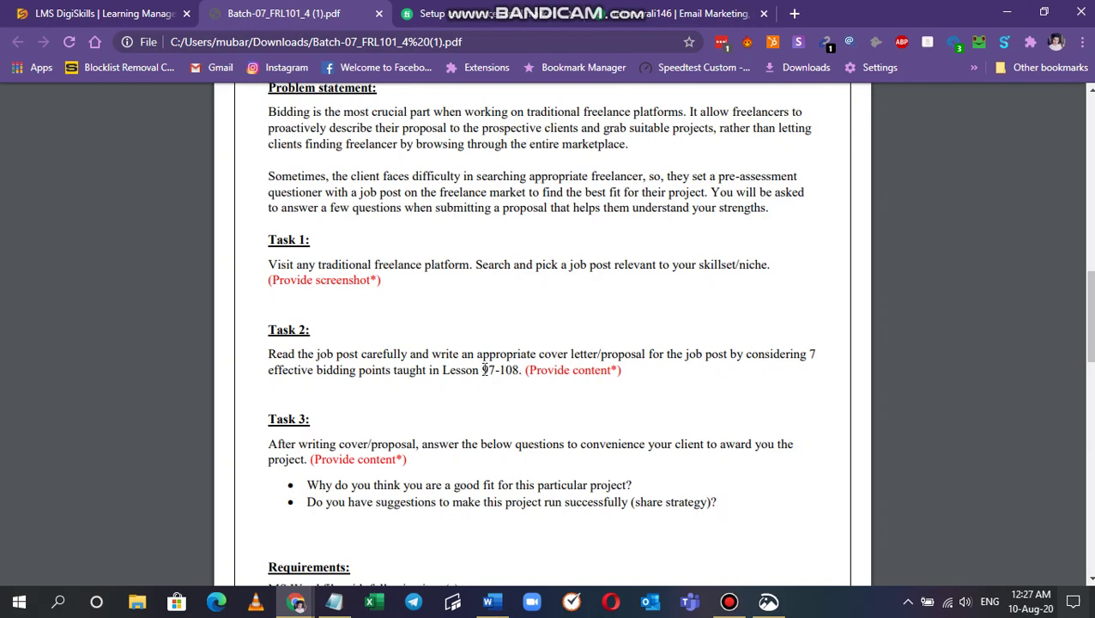
left_click_drag(520, 371, 446, 372)
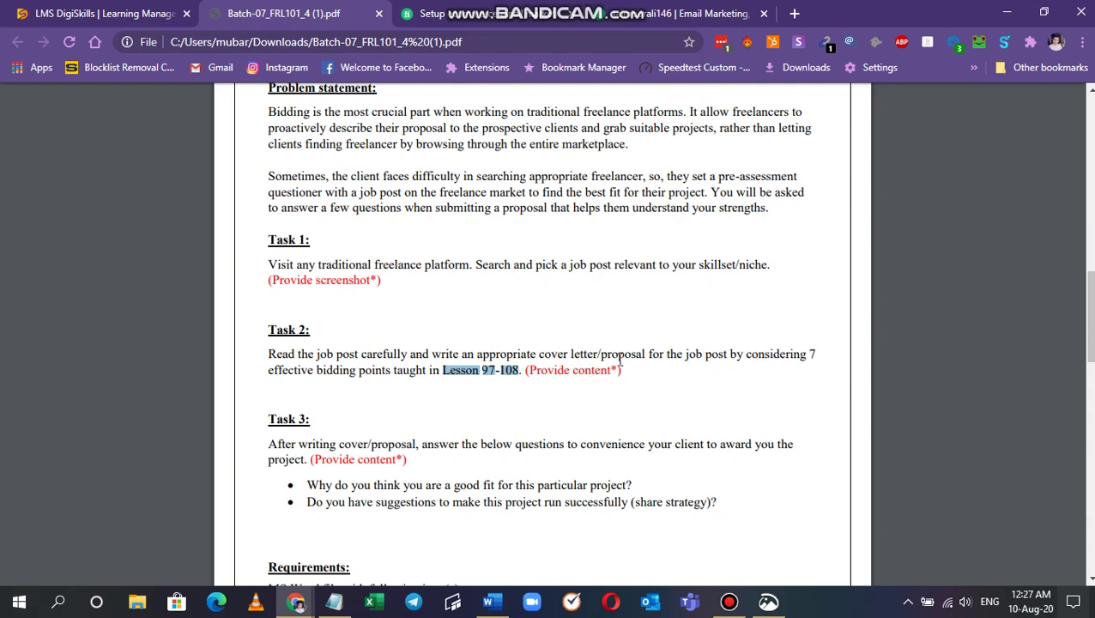
left_click(464, 403)
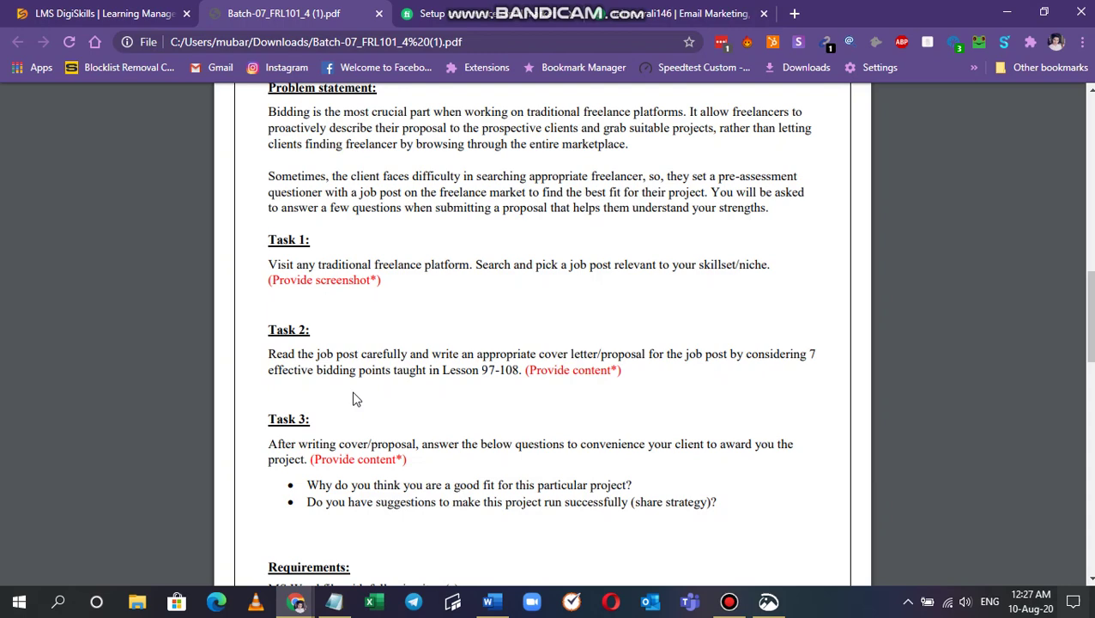
- Under 'Task 2:', request professional email marketing for a baby-clothes online store and ask the delivery time
left_click(488, 602)
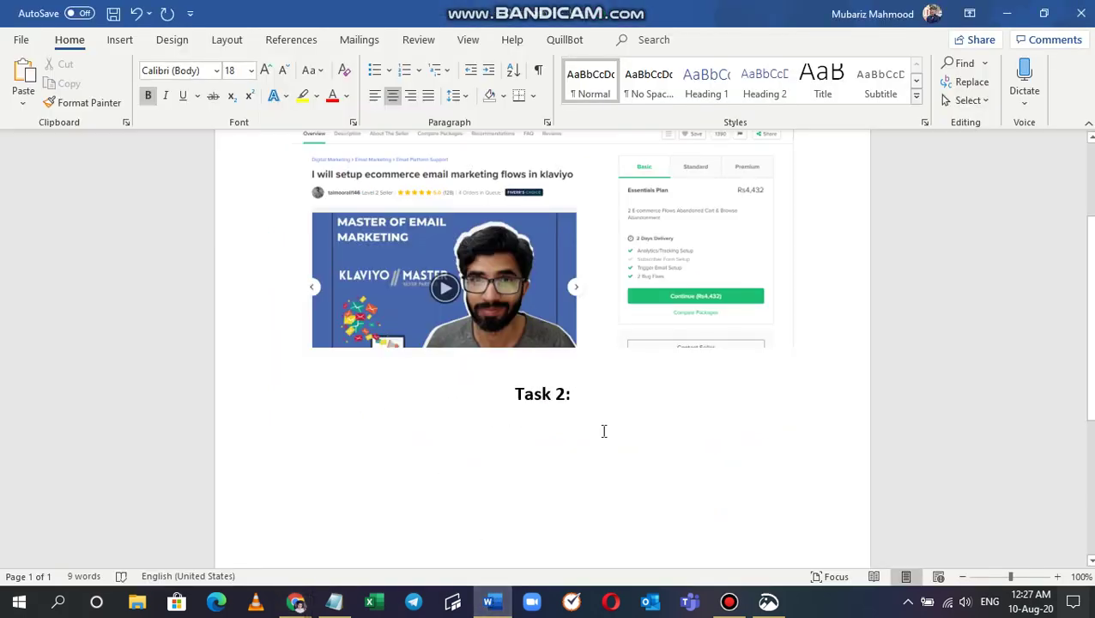
left_click(604, 429)
type("I")
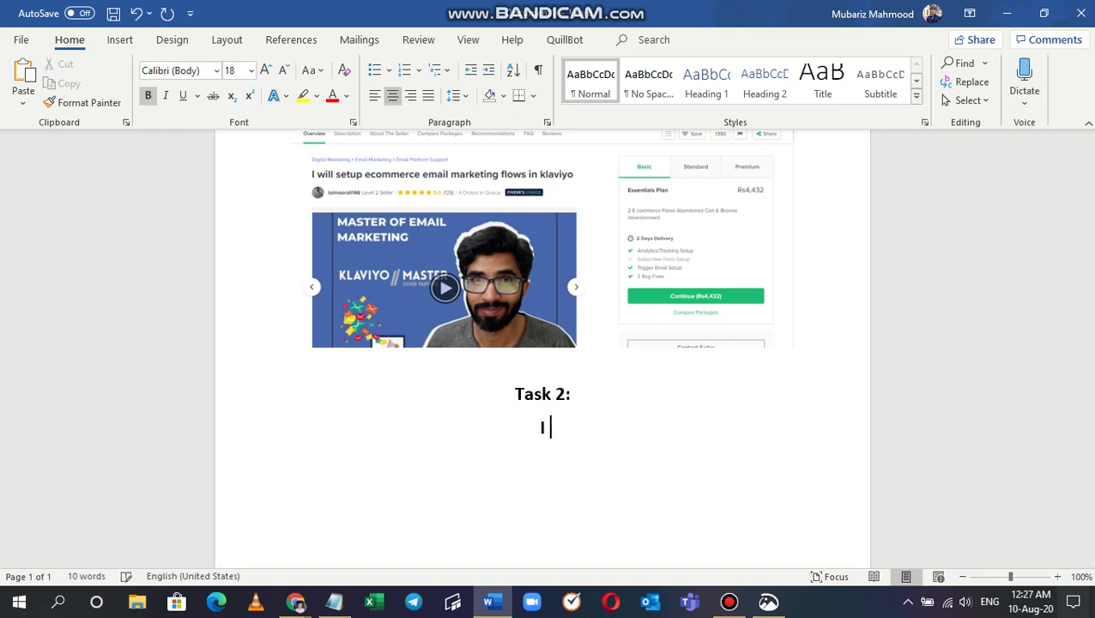
type(" want profe")
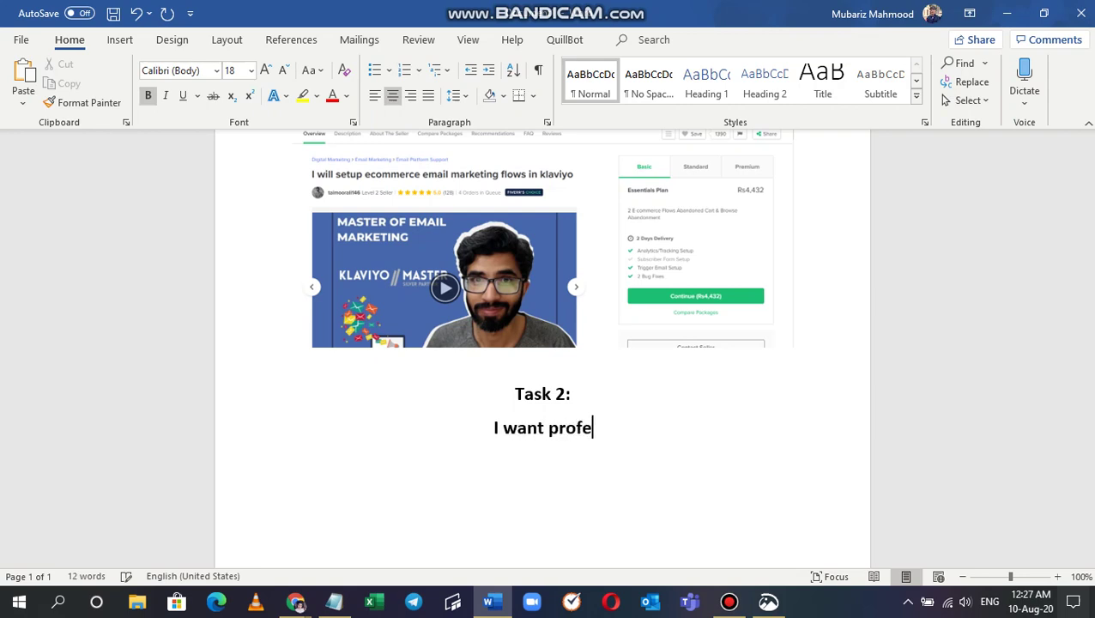
type("esional email")
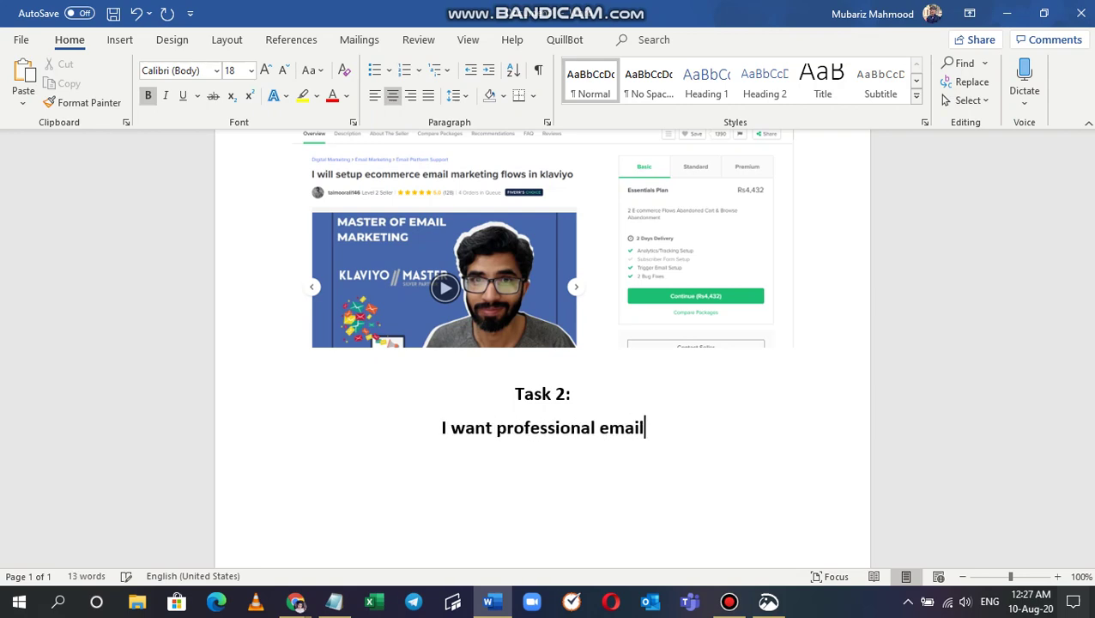
type(" m")
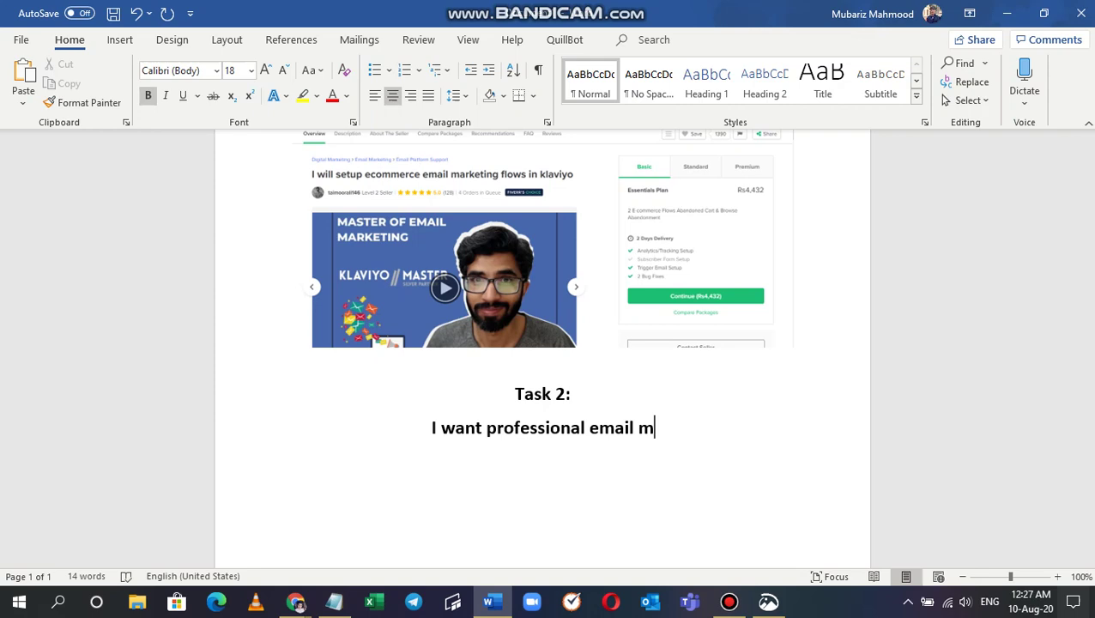
type("ar")
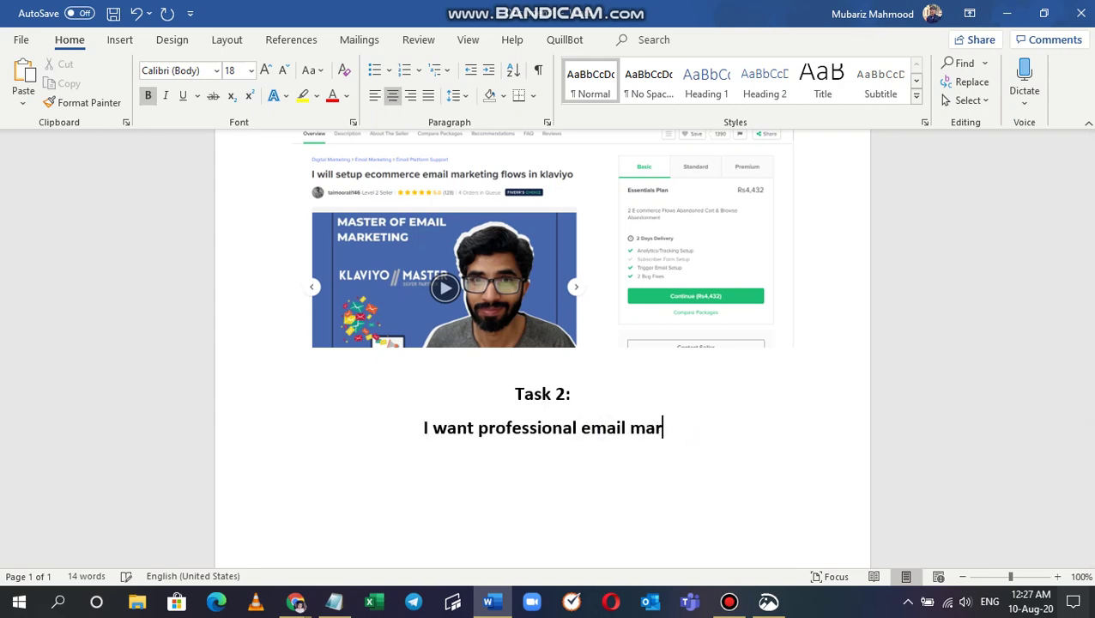
type("keting ")
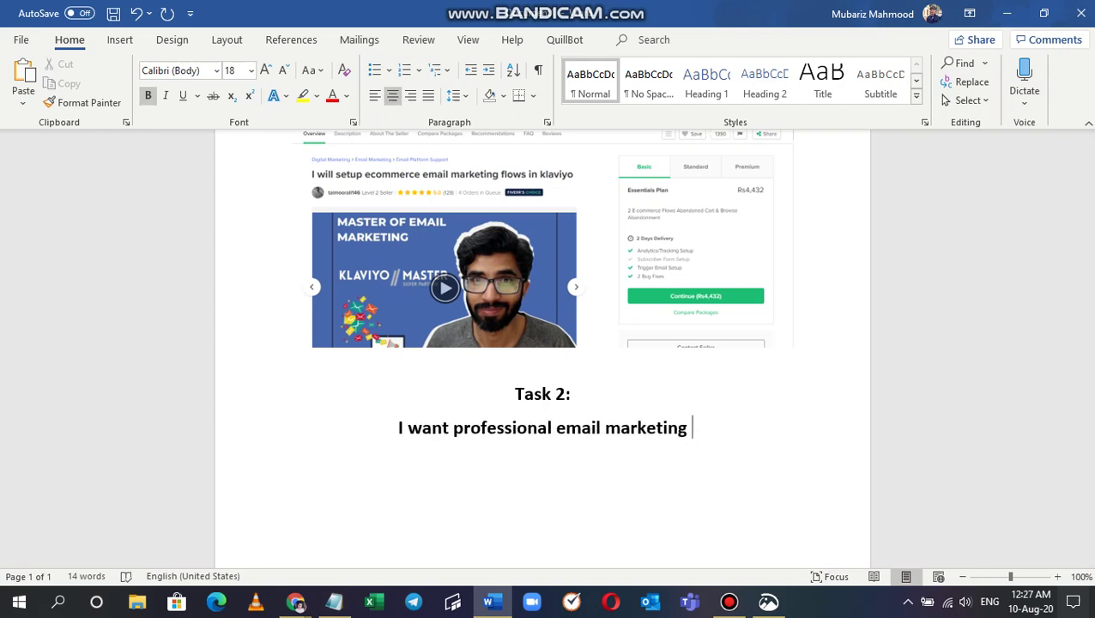
type("for ")
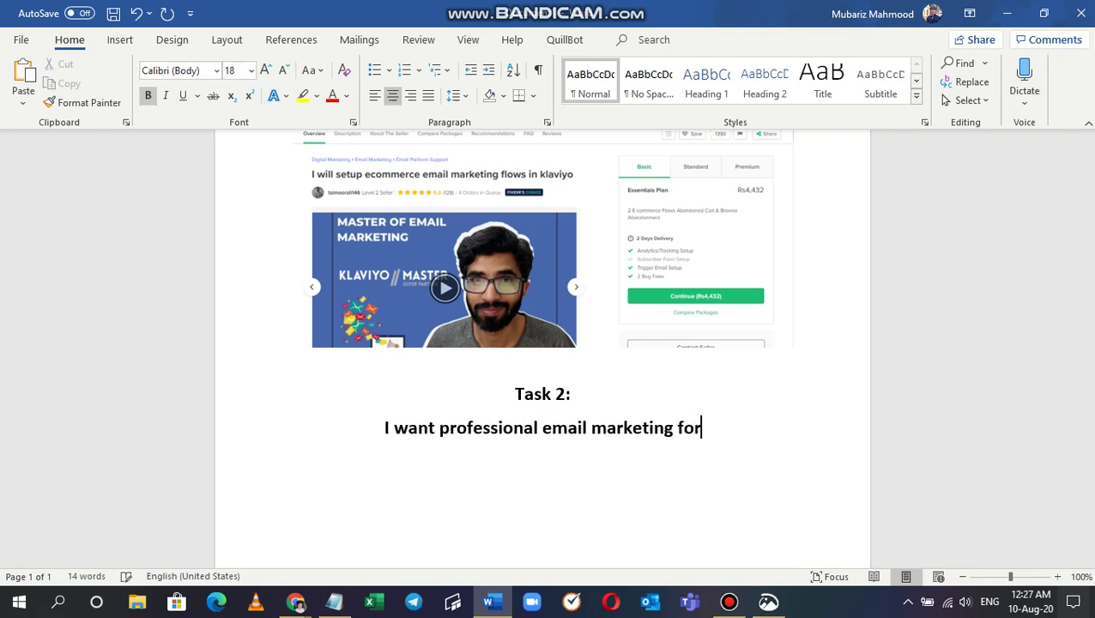
type("my")
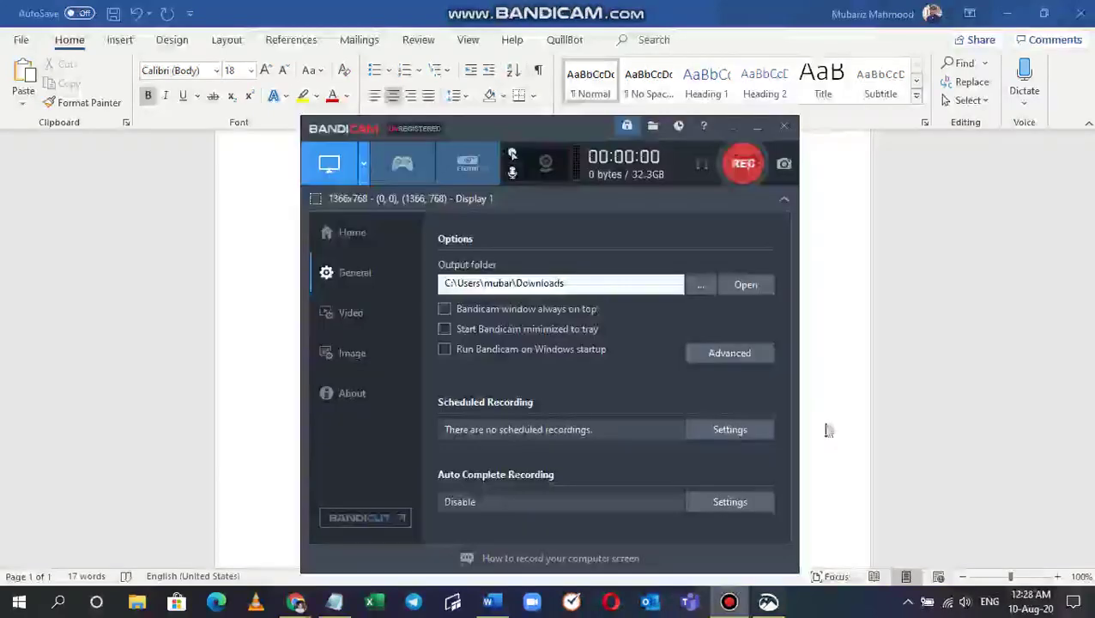
left_click(828, 430)
type("whe")
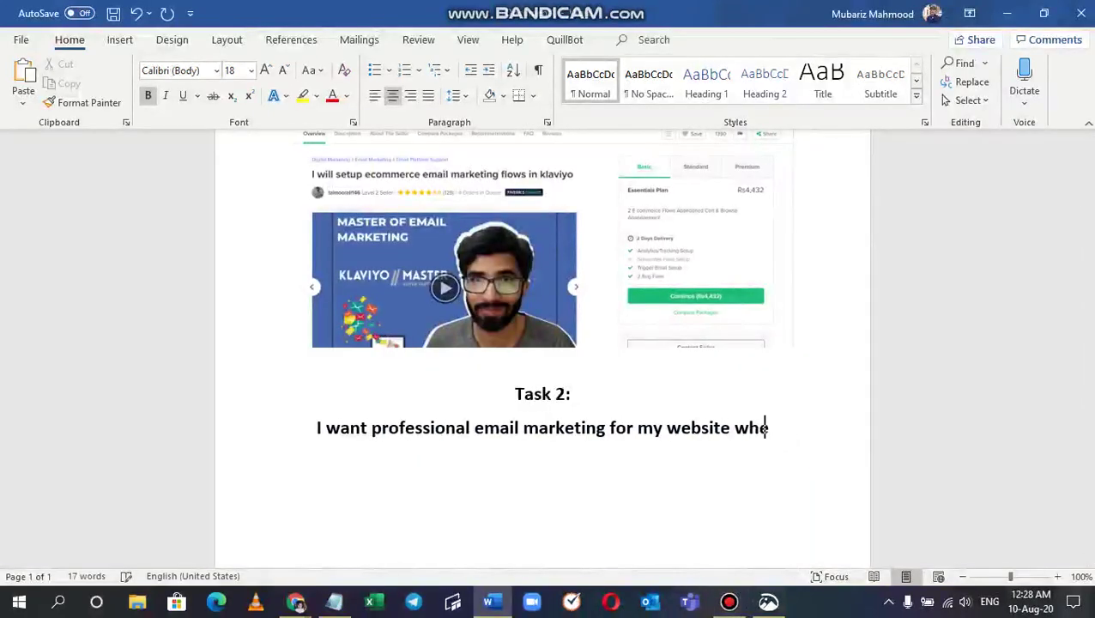
type("re I have")
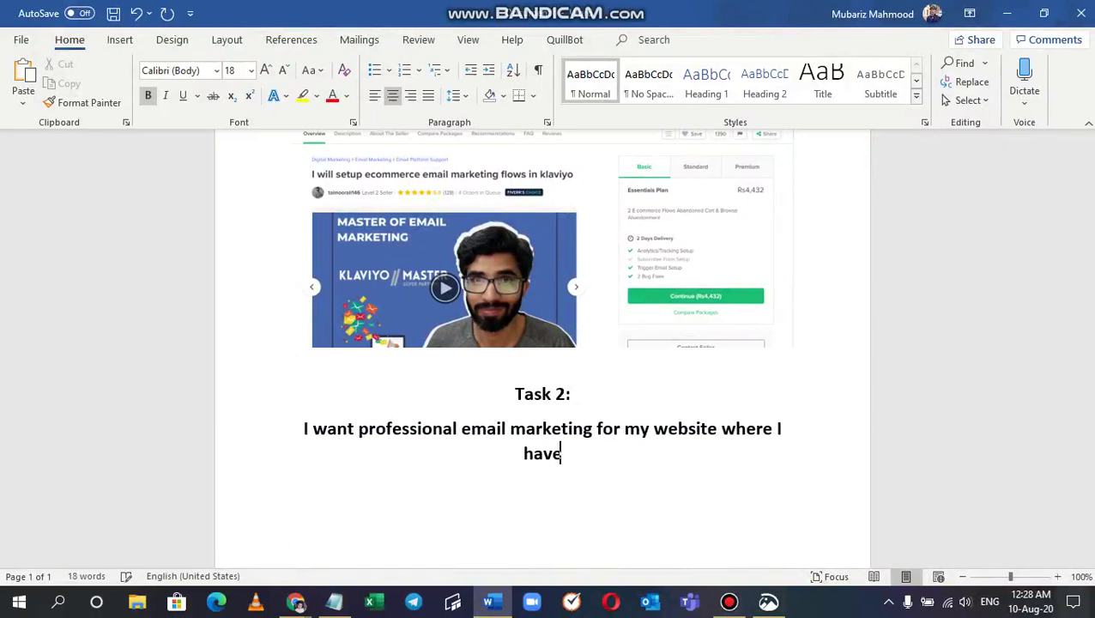
type(" an online s")
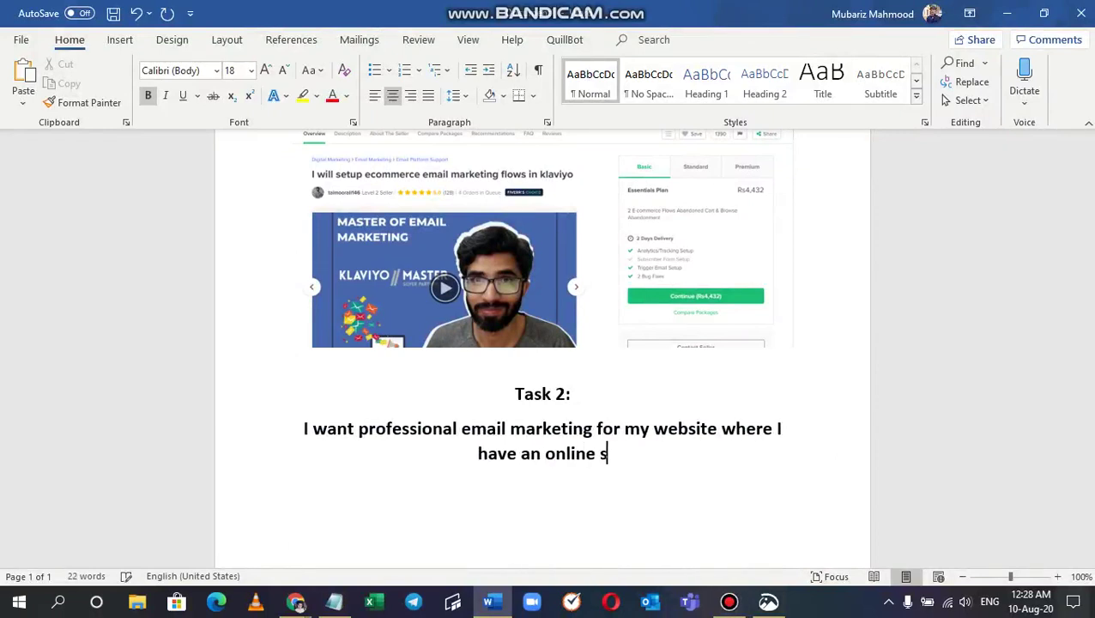
type("tore to ")
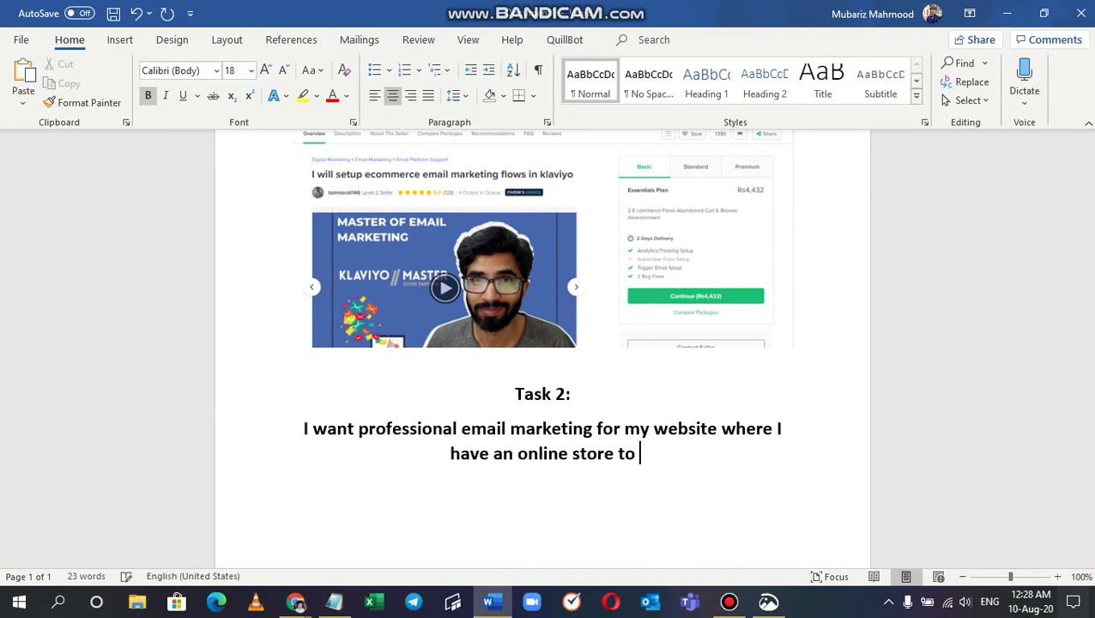
type("sell things ")
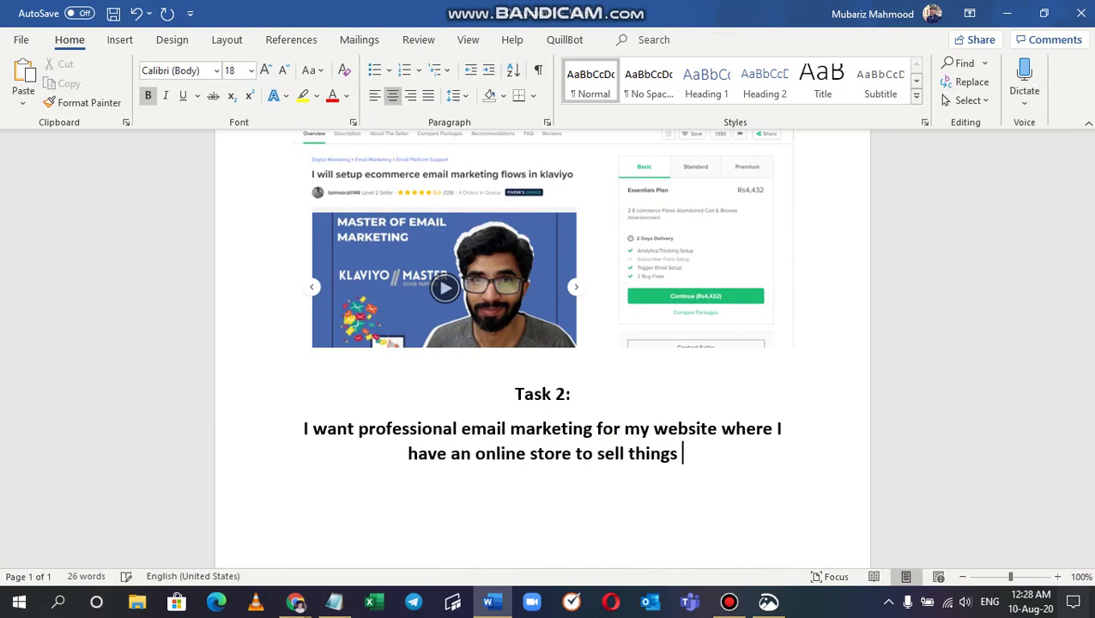
type("like ")
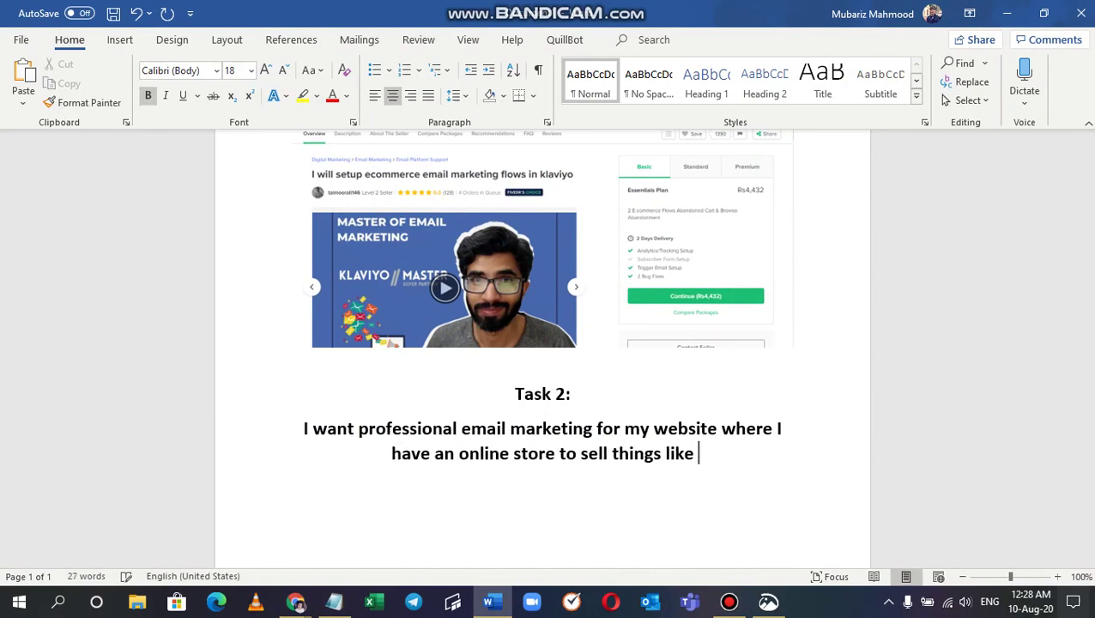
type("baby ")
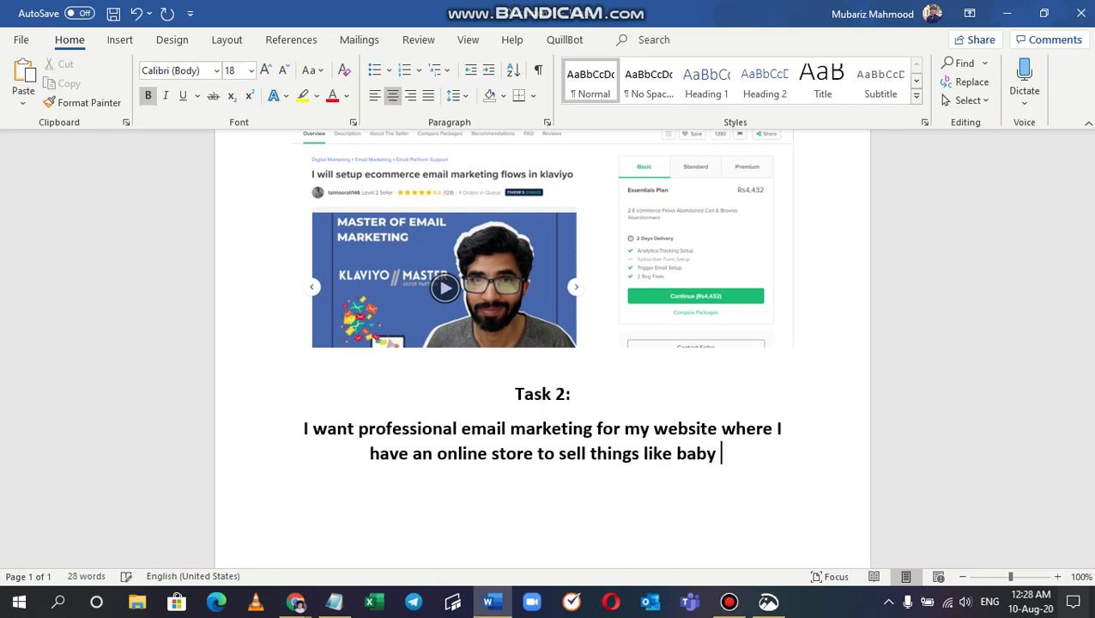
type("clothes and")
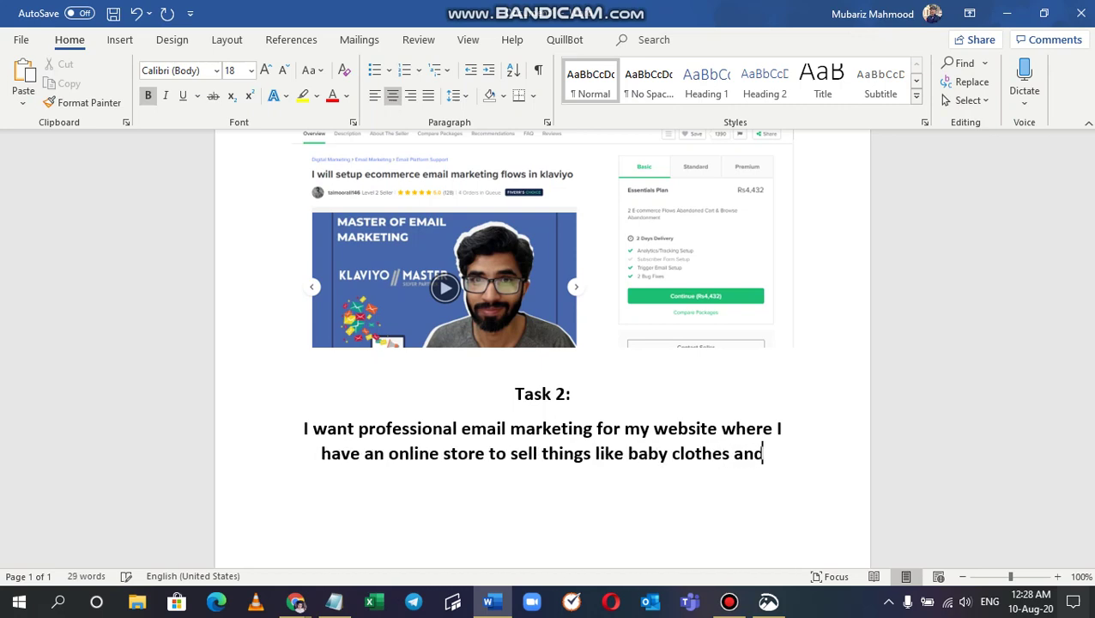
type(" other st")
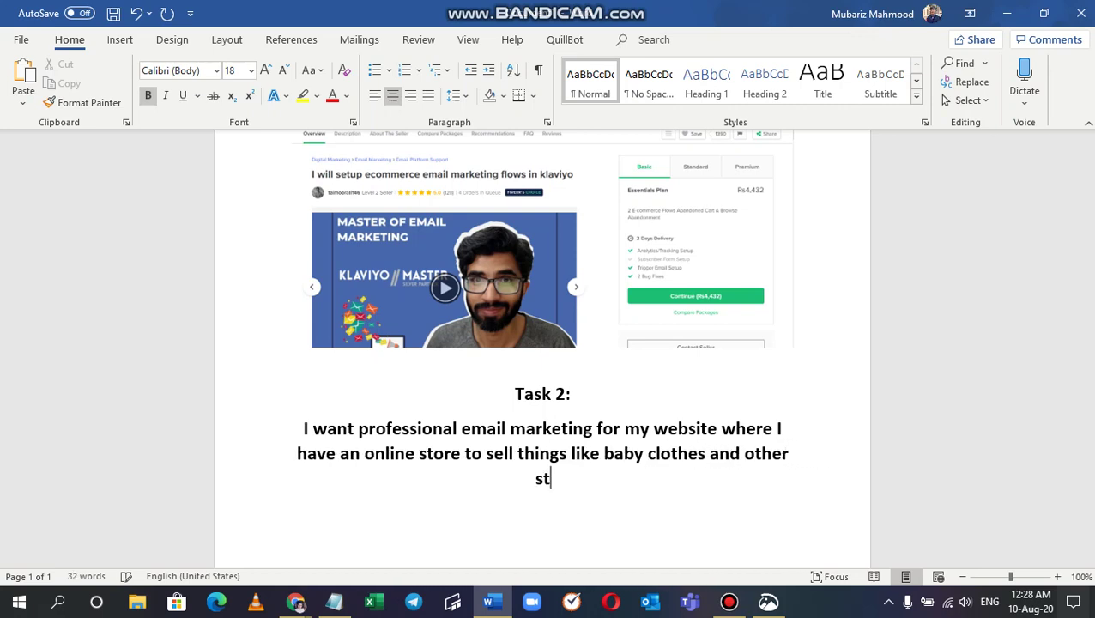
type("uff. Can you ha")
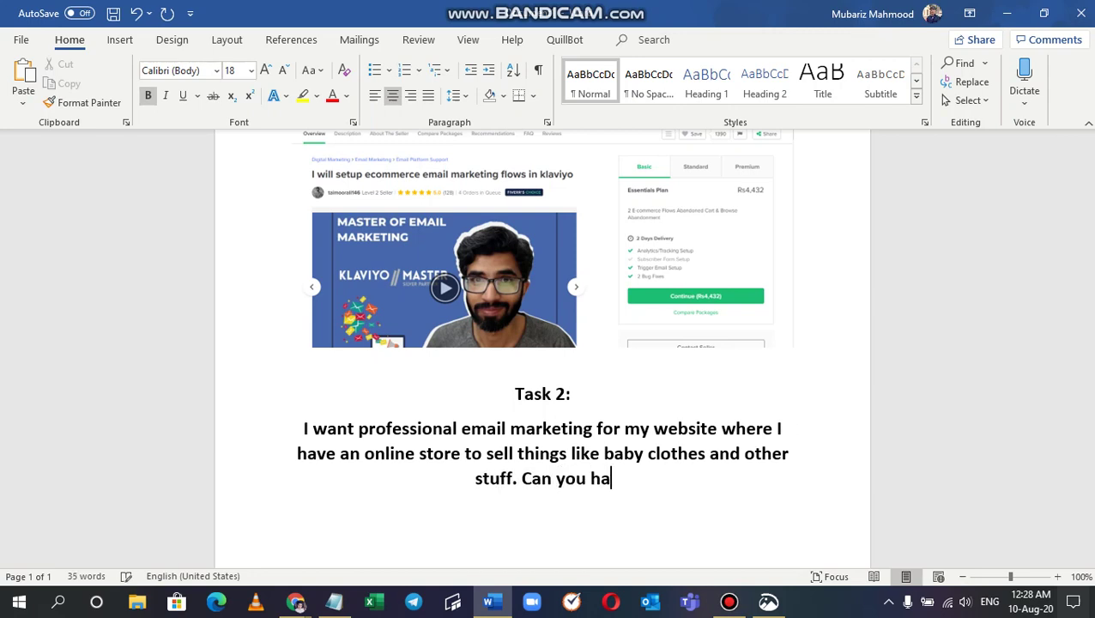
key("BackSpace")
type("elp me in")
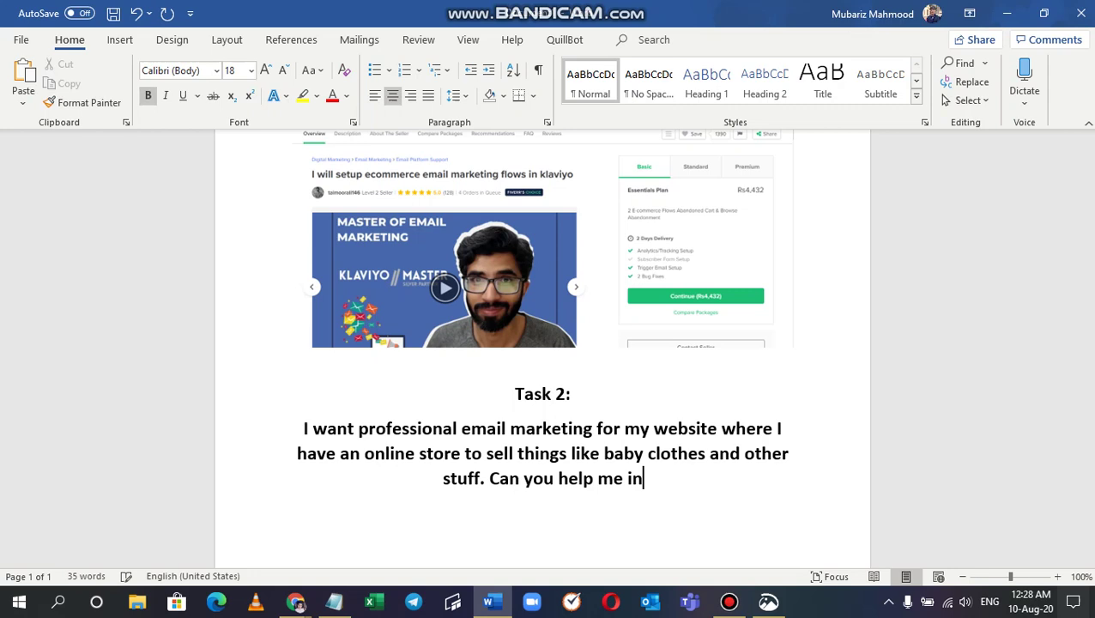
type(" my work")
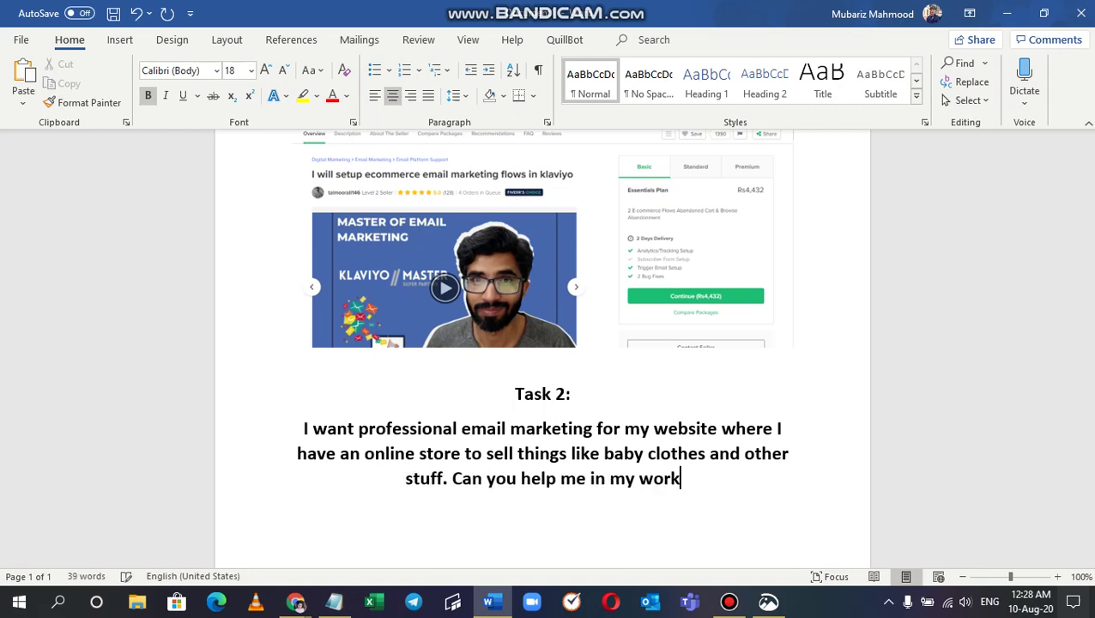
type("? And ")
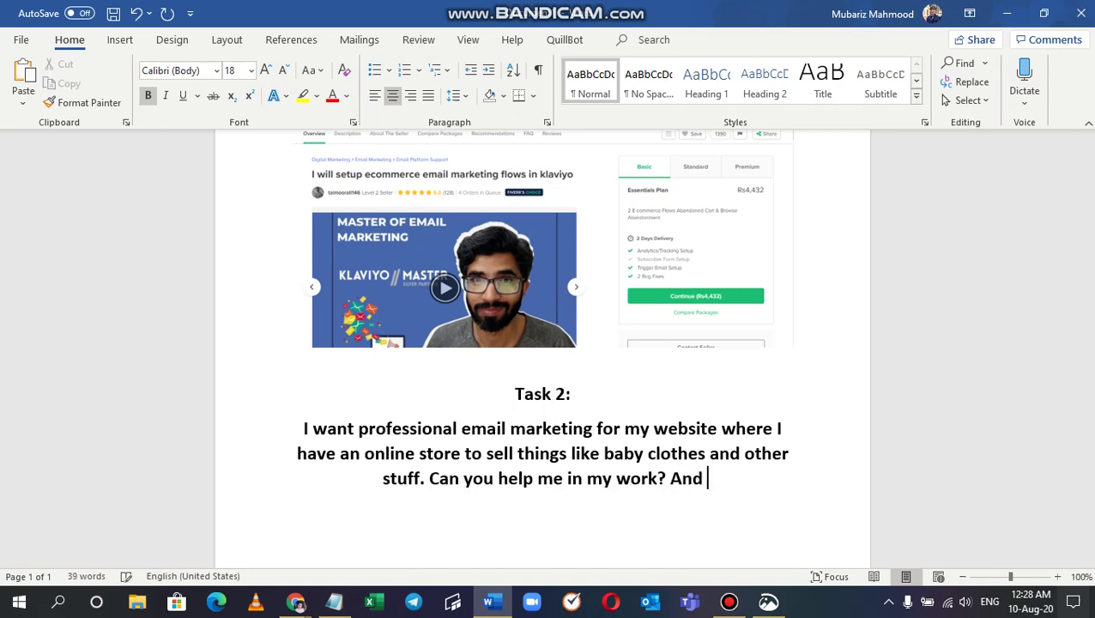
type("how mu")
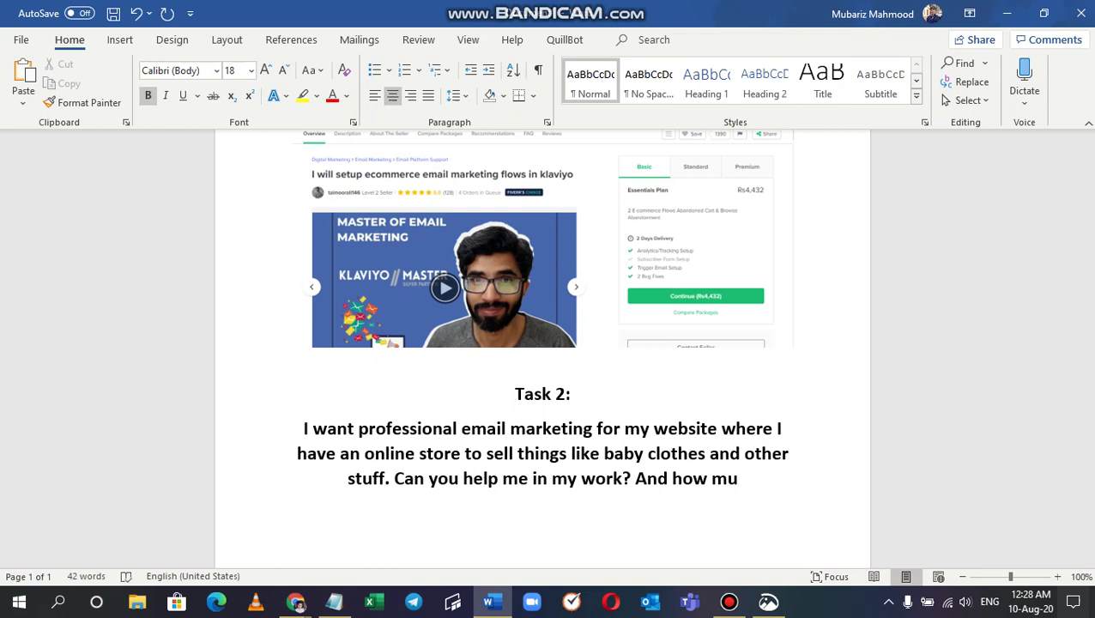
type("ch time c")
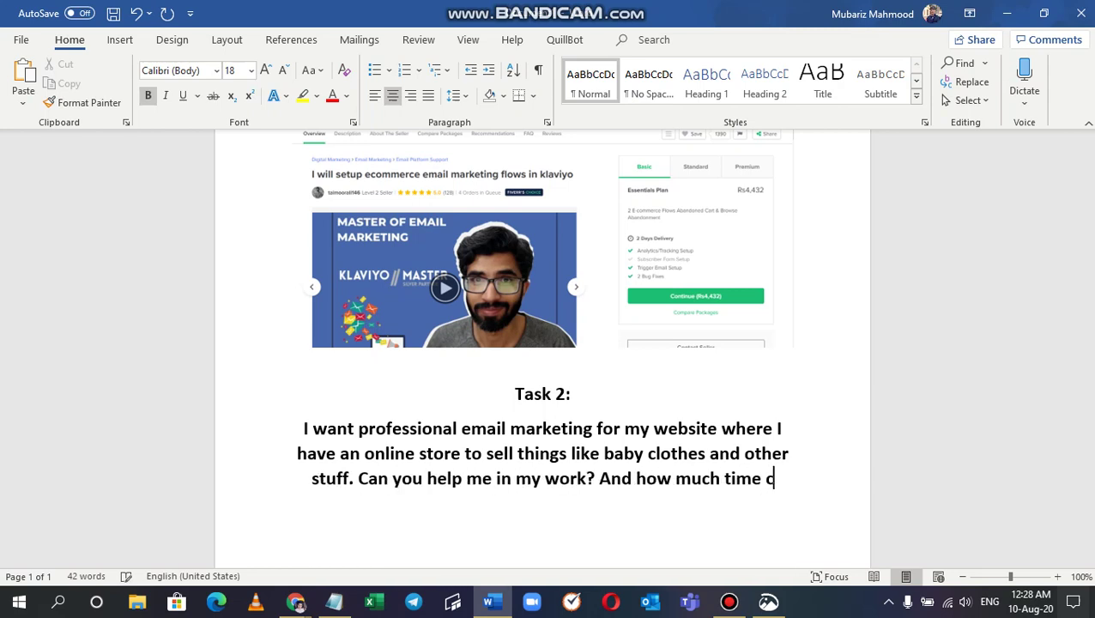
type("an you give me?")
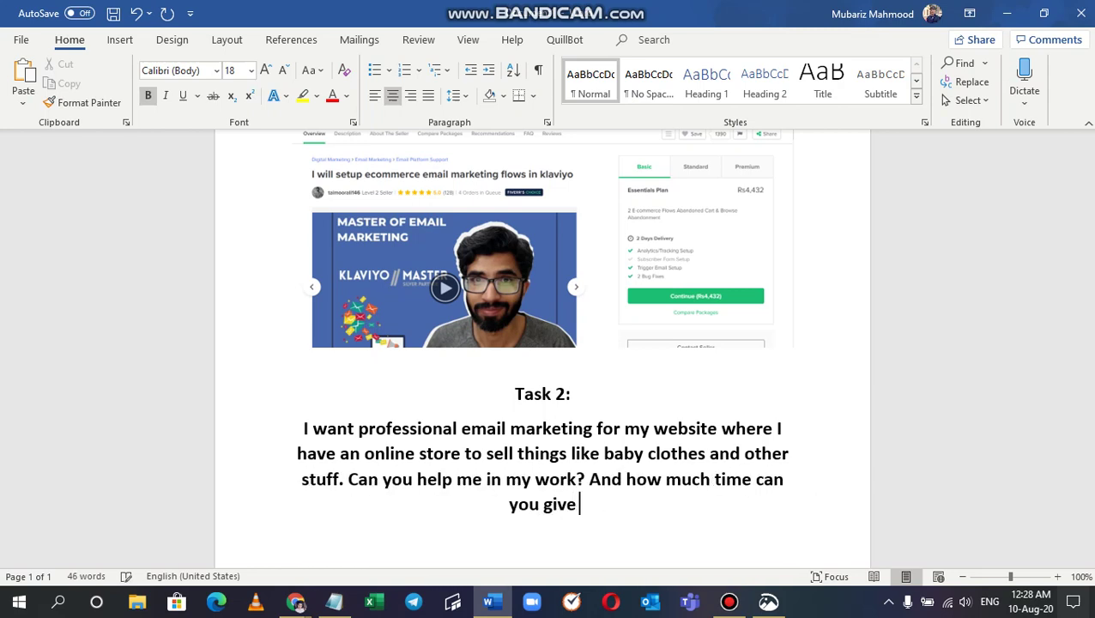
key("BackSpace")
type("?")
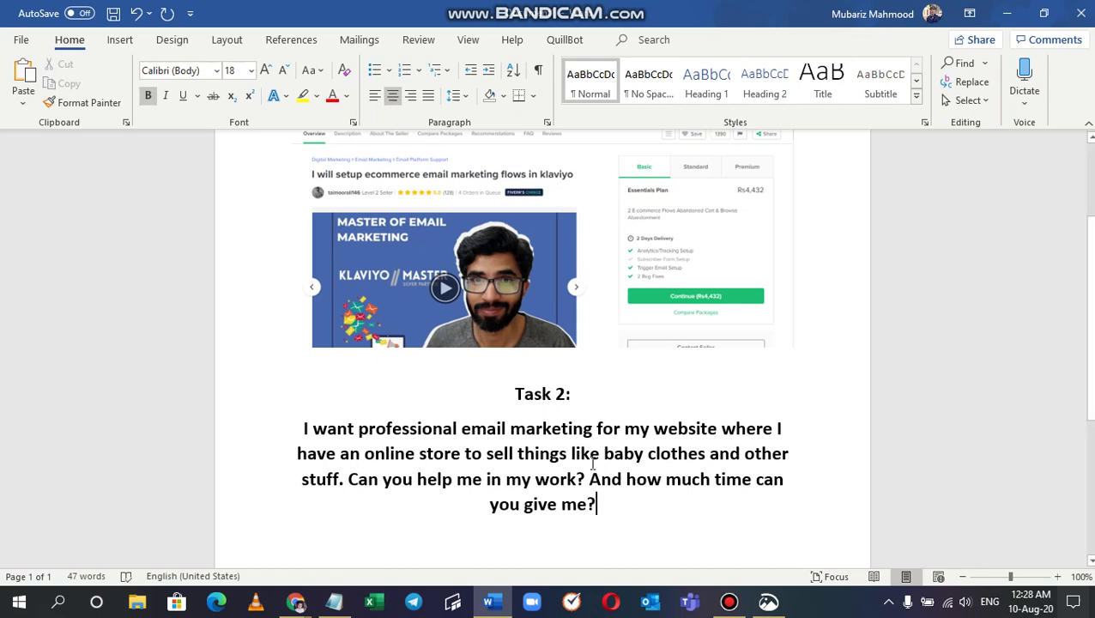
- Remove an accidentally pasted duplicate of the Task 2 paragraph, leaving an empty line below it
left_click_drag(608, 505, 278, 438)
key("ctrl+c")
left_click(628, 506)
key("Return")
key("ctrl+v")
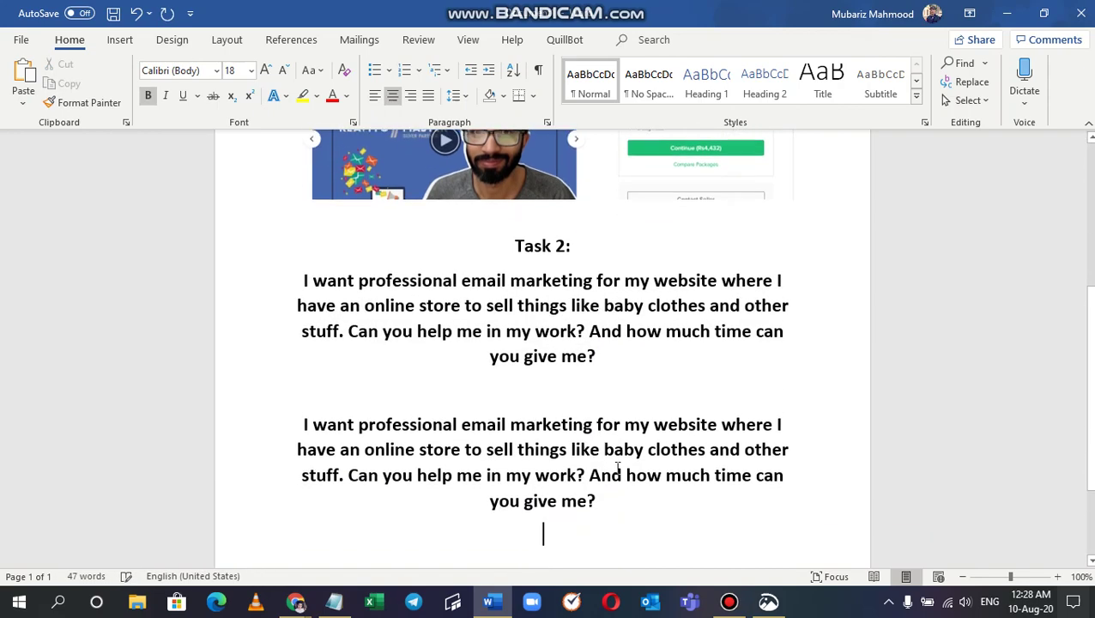
left_click_drag(552, 532, 491, 406)
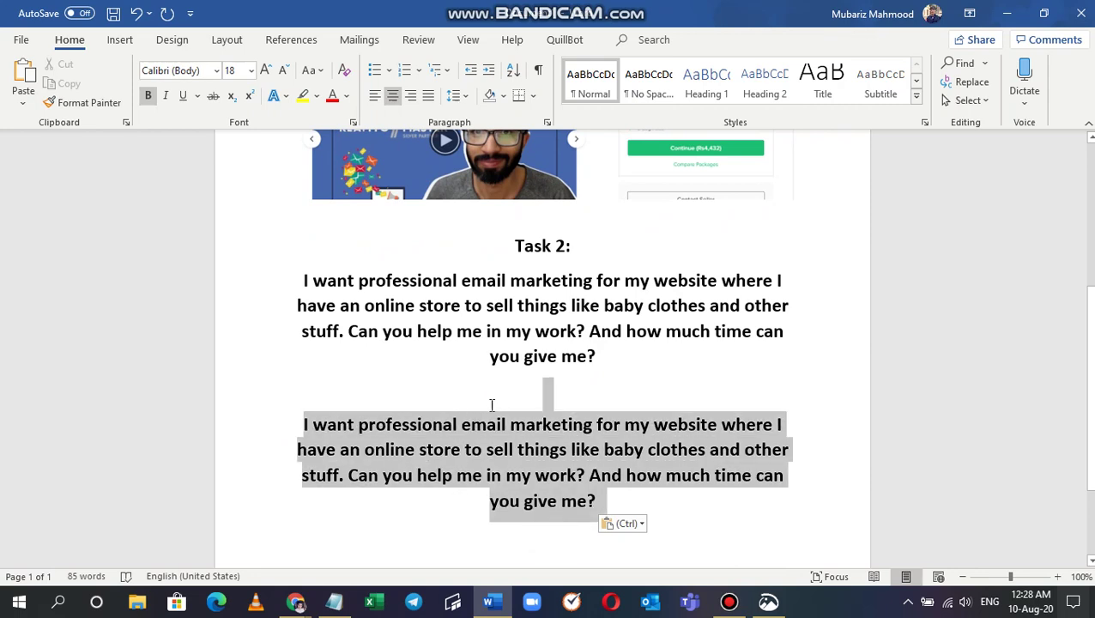
key("BackSpace")
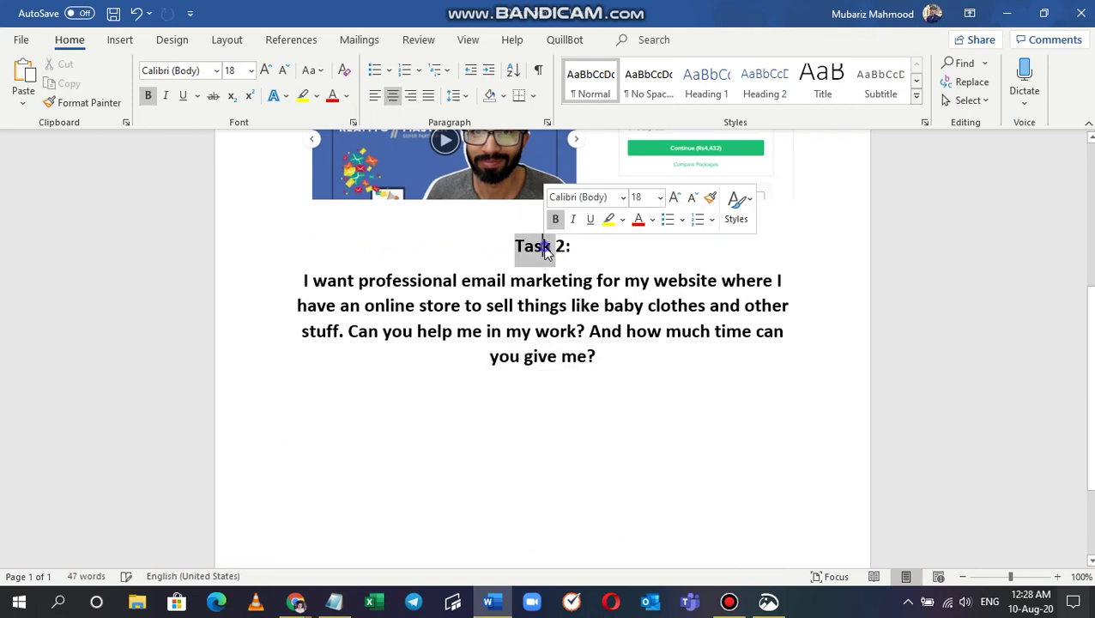
- Add a centred 'Task 3:' heading on the empty line below the Task 2 paragraph
triple_click(536, 244)
key("ctrl+c")
left_click(564, 440)
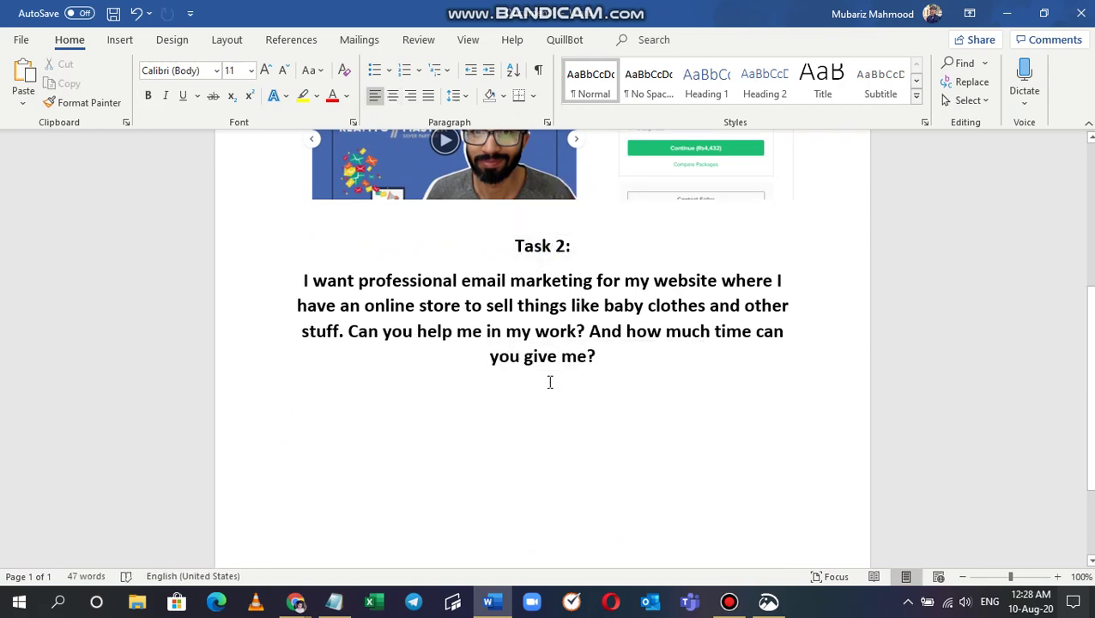
key("ctrl+e")
key("ctrl+v")
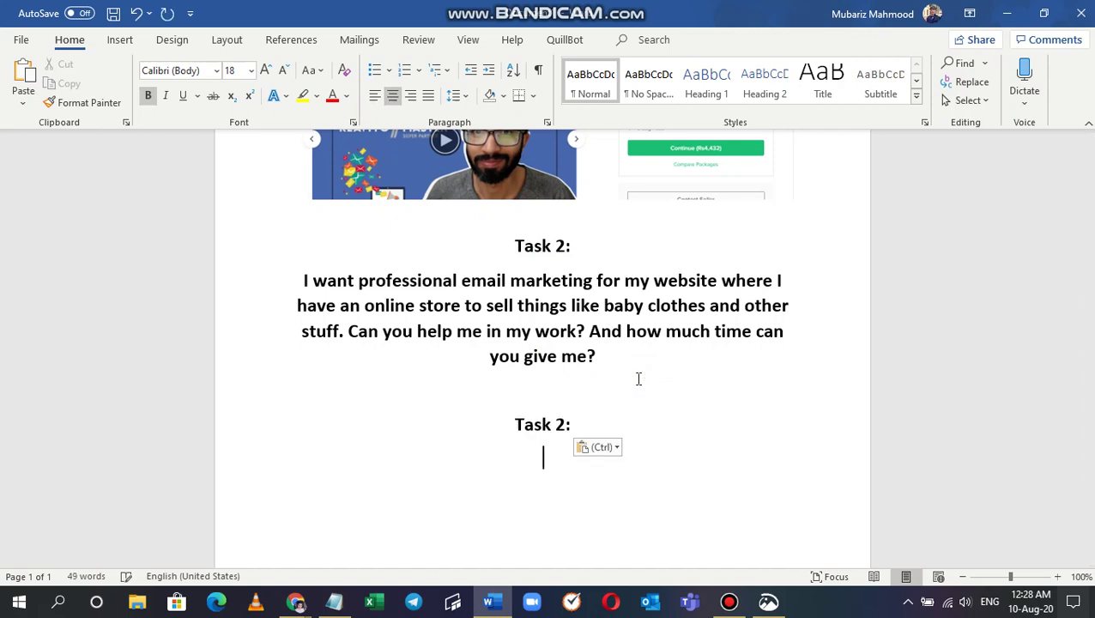
key("BackSpace")
key("BackSpace")
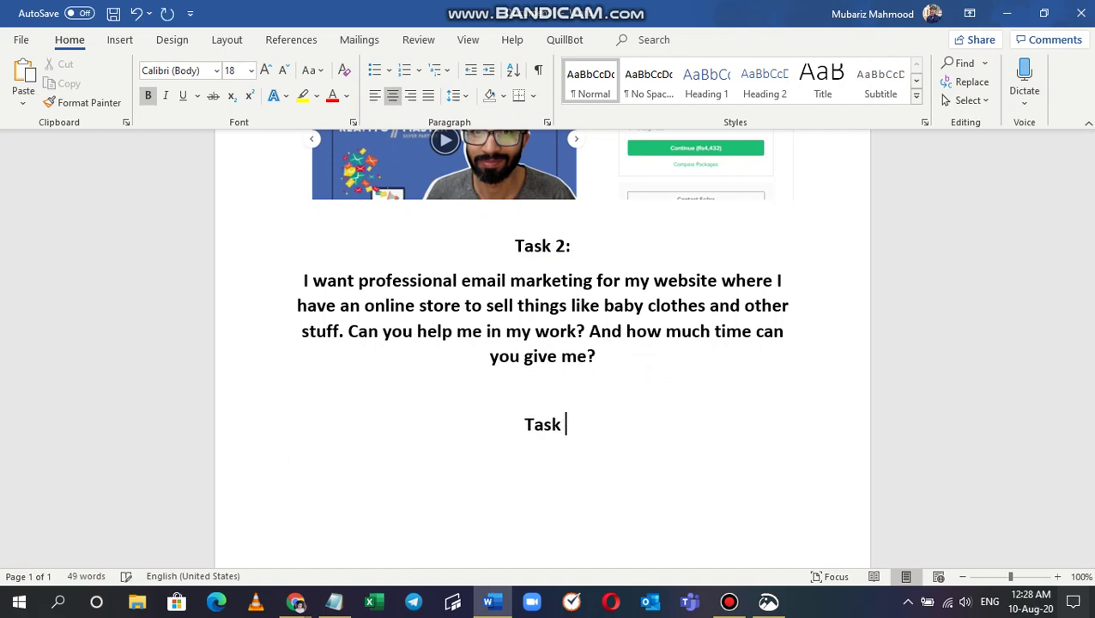
type("3:")
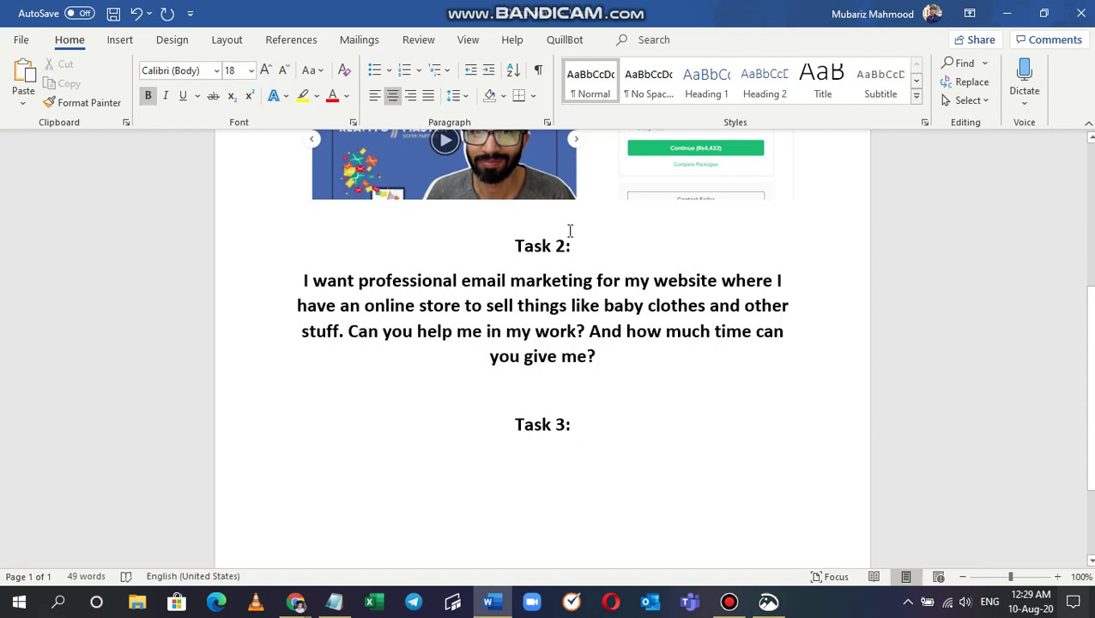
key("alt+Tab")
key("alt+Tab")
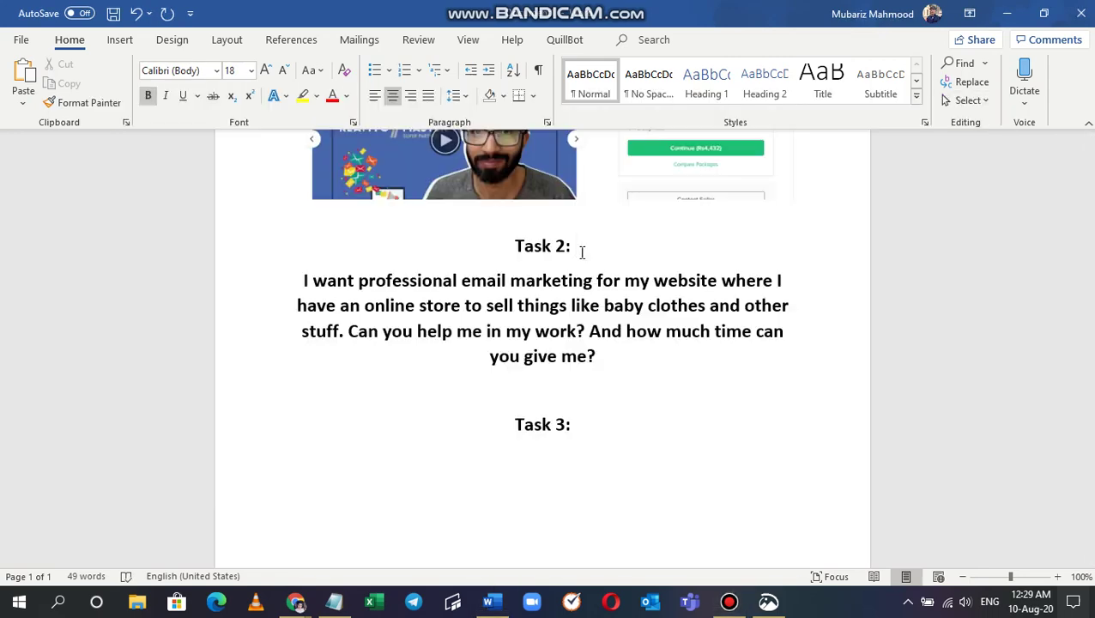
key("alt+Tab")
key("Tab")
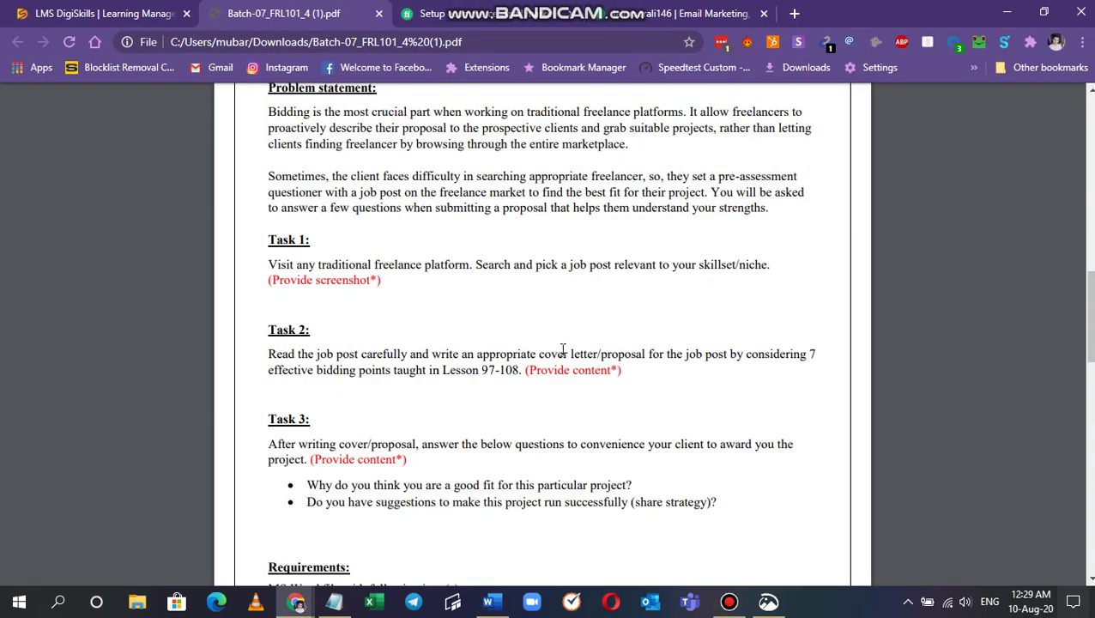
- Append 'Cover letter' to the Task 2 heading and scroll through the page to review it
key("alt+Tab")
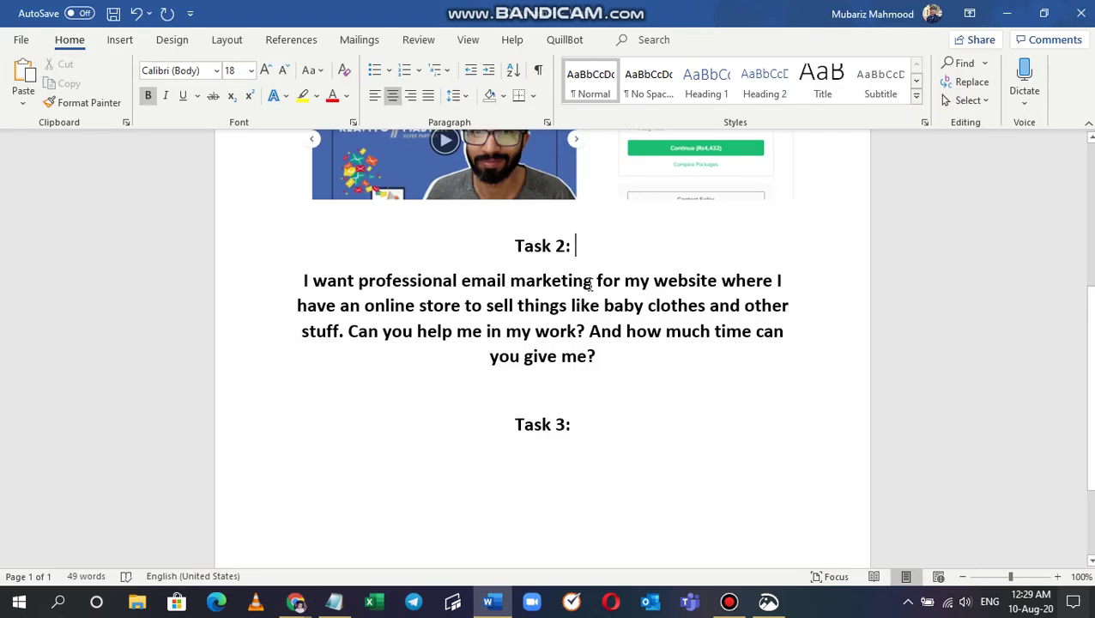
type("Cover letter")
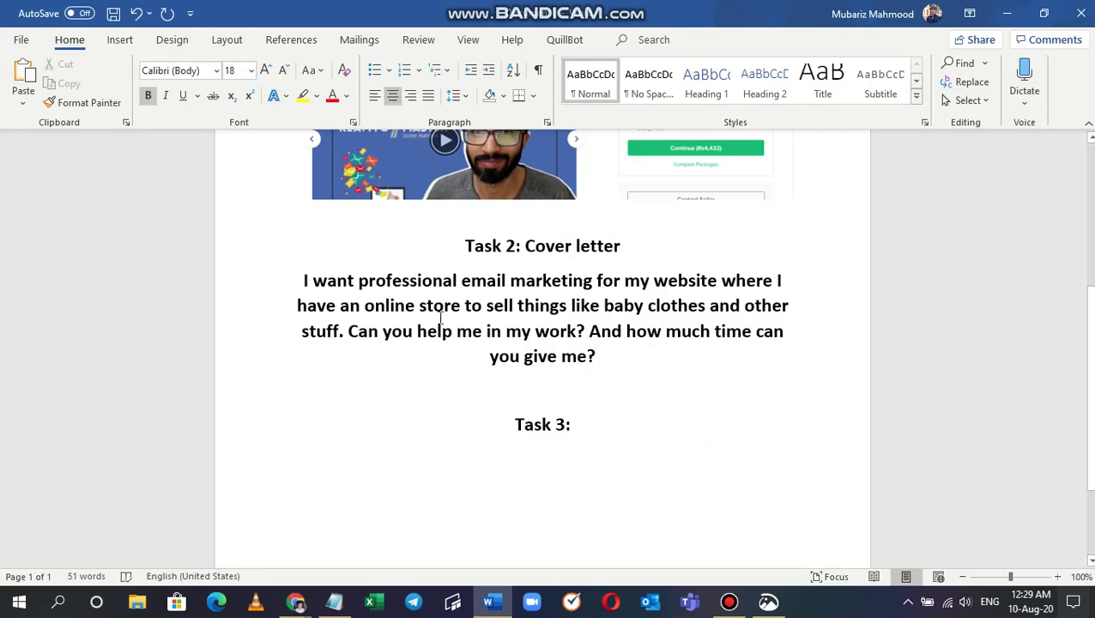
scroll(427, 325, "up", 6)
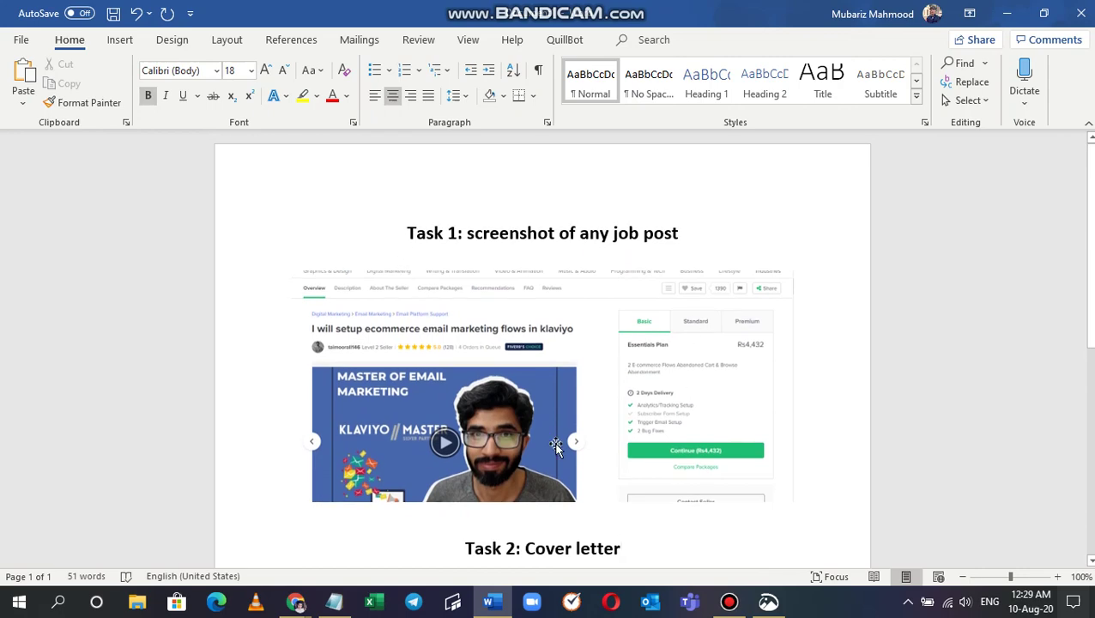
scroll(555, 446, "down", 3)
scroll(670, 371, "down", 4)
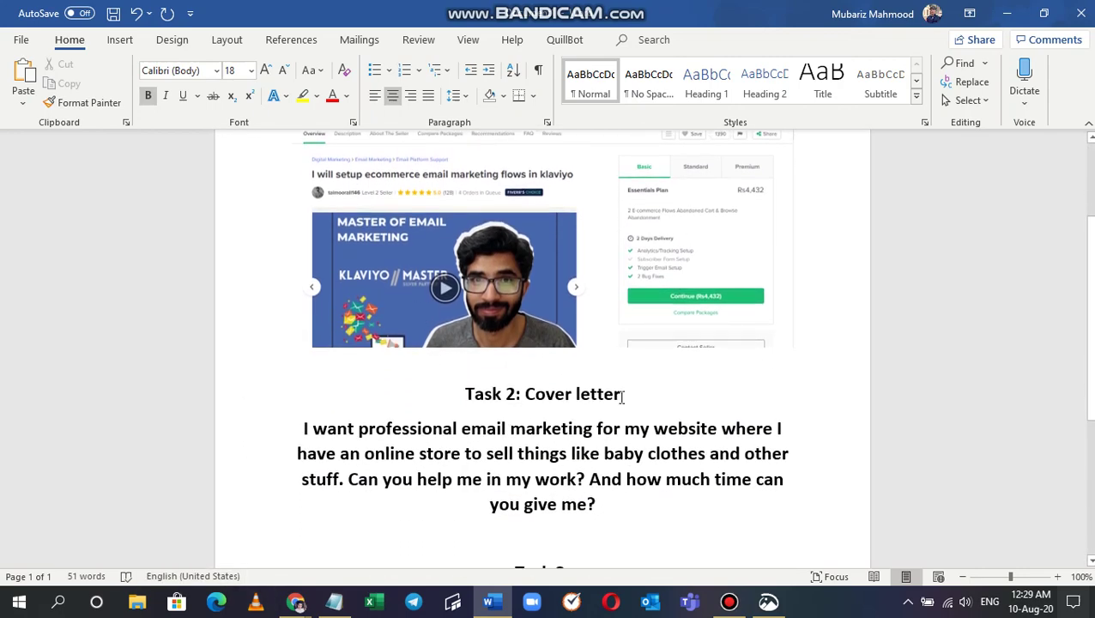
scroll(613, 395, "up", 5)
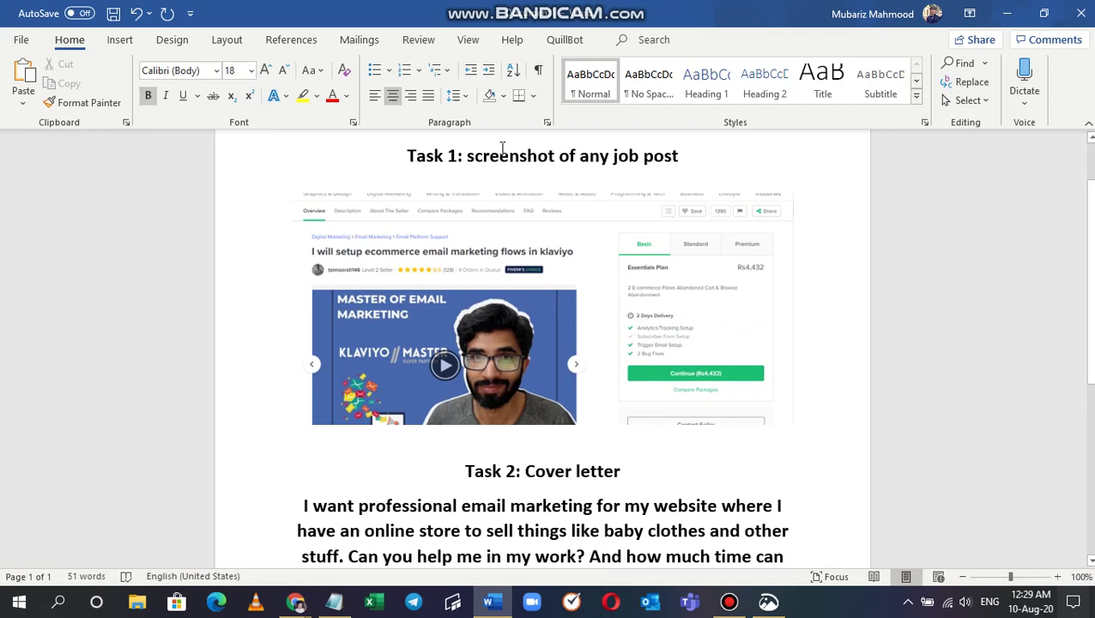
scroll(611, 410, "down", 3)
scroll(614, 467, "down", 3)
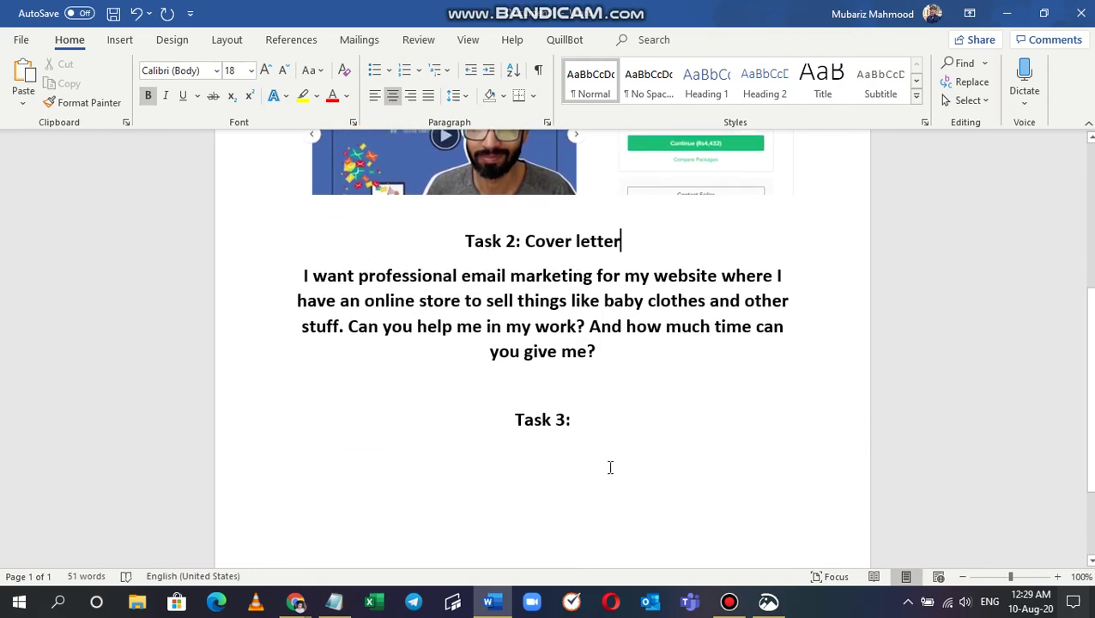
- Turn off bold on the Task 2 paragraph and shrink it to 16 pt
left_click_drag(597, 349, 302, 271)
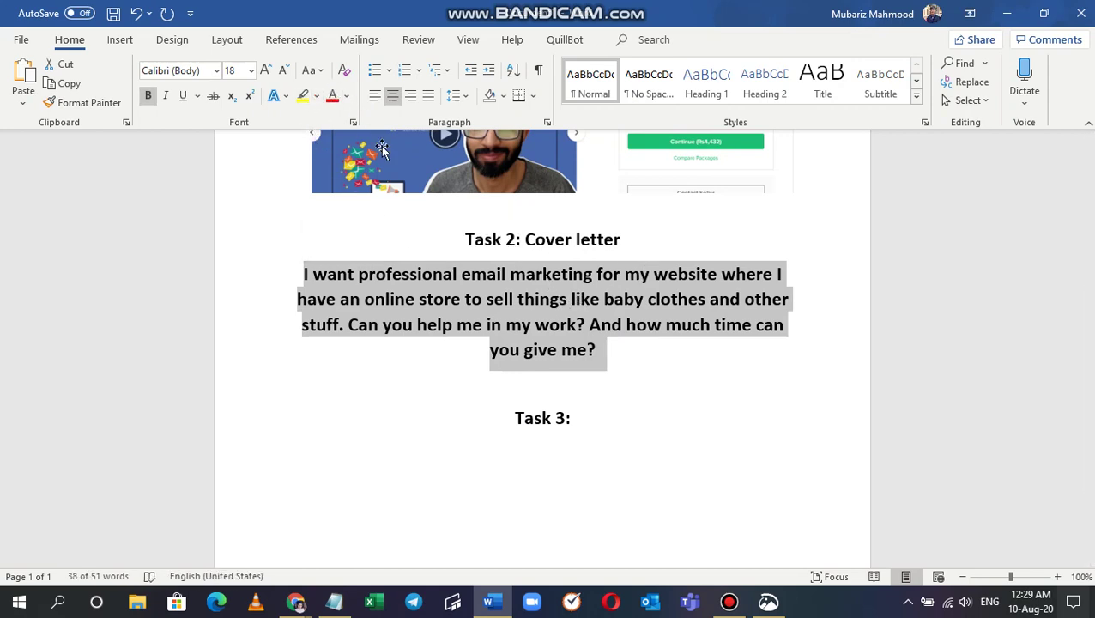
key("alt+Tab")
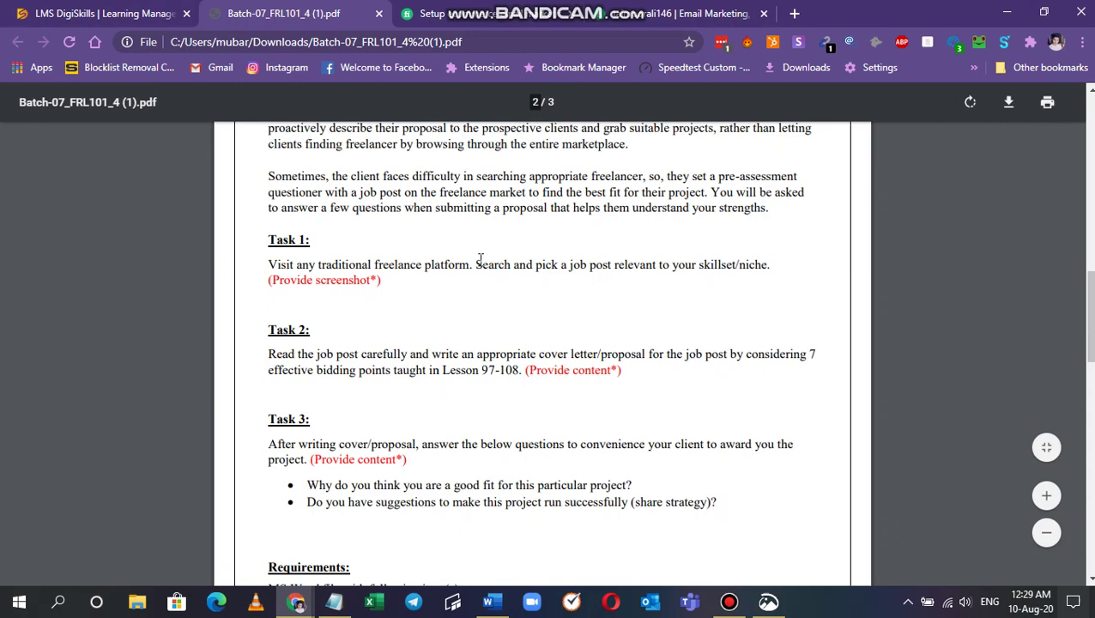
left_click(131, 13)
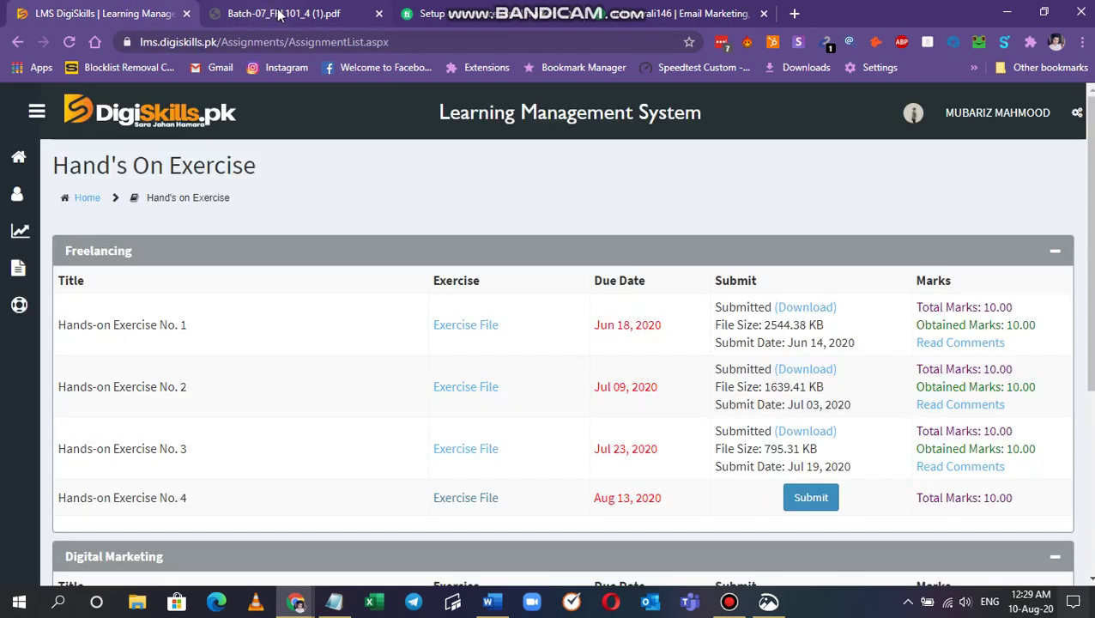
left_click(278, 14)
key("alt+Tab")
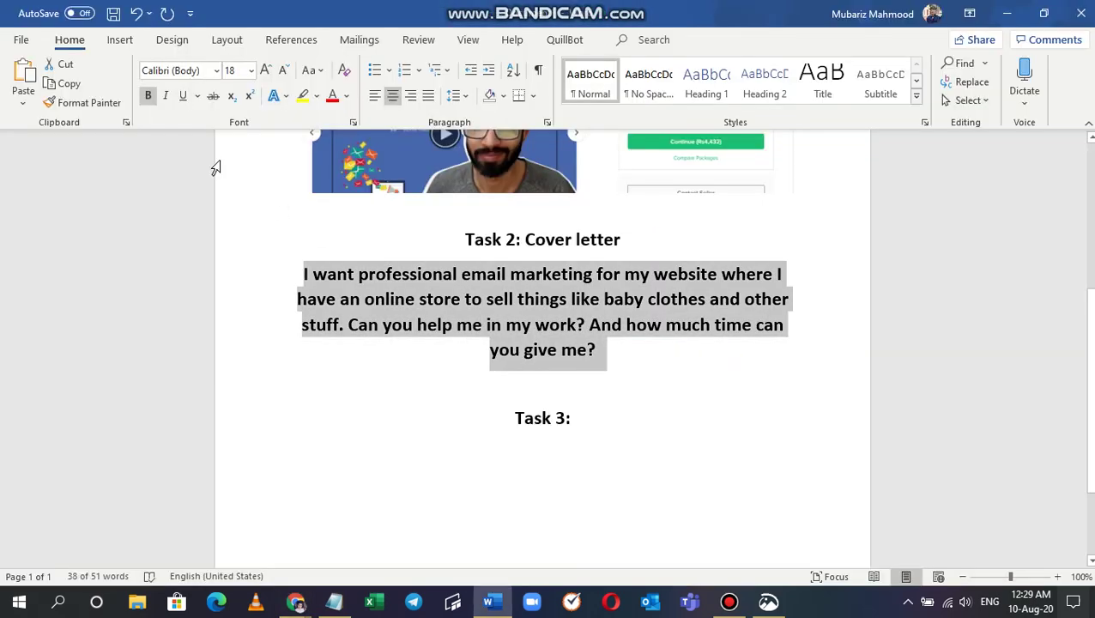
left_click(147, 95)
left_click(275, 71)
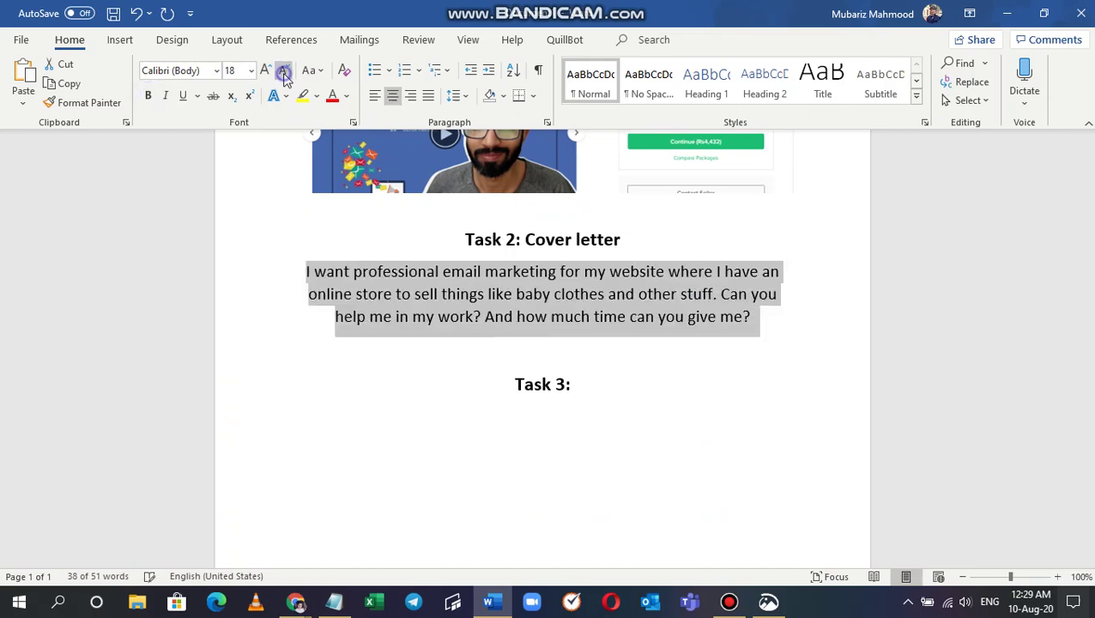
left_click(604, 386)
- Scroll the assignment PDF to Task 3's questions and the Requirements list
key("alt+Tab")
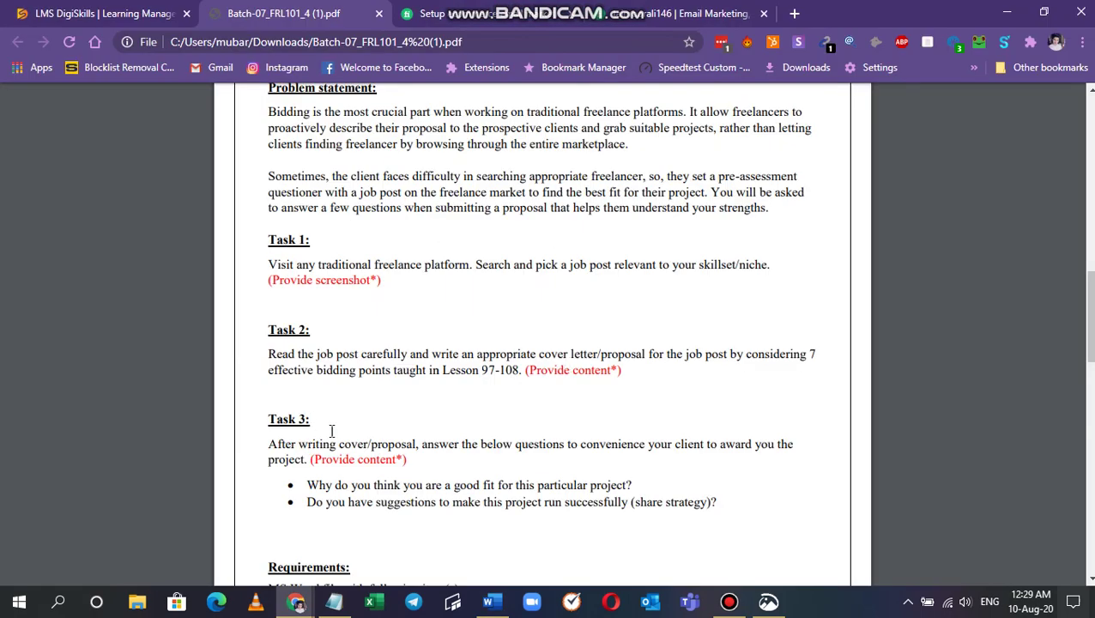
scroll(331, 431, "down", 1)
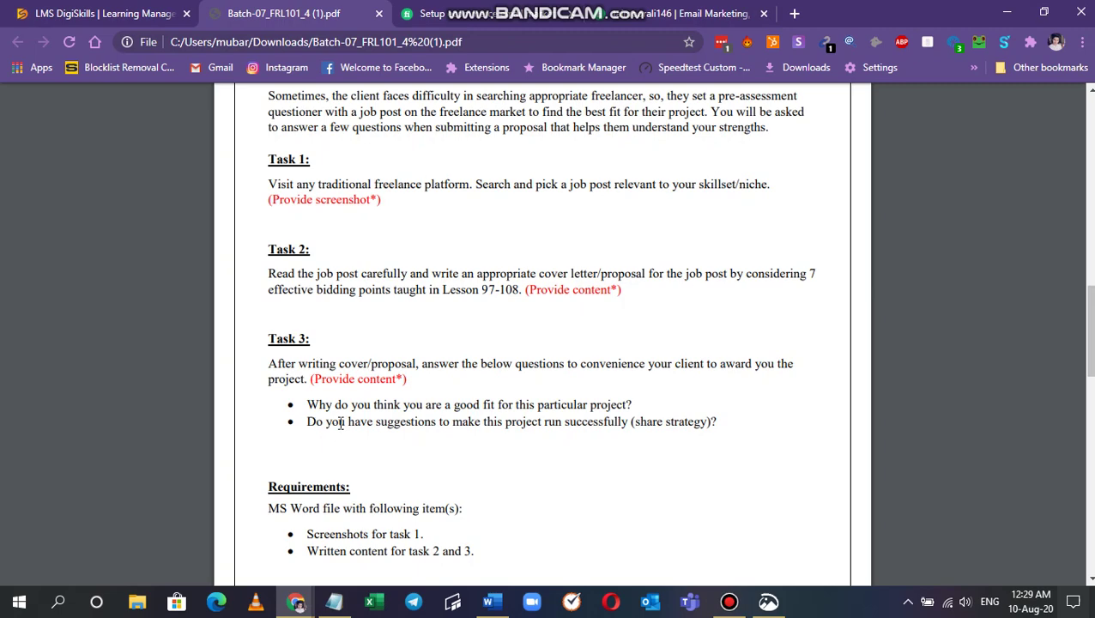
- Complete the heading as 'Task 3: Write about yourself', rechecking the Task 3 questions in the PDF
key("alt+Tab")
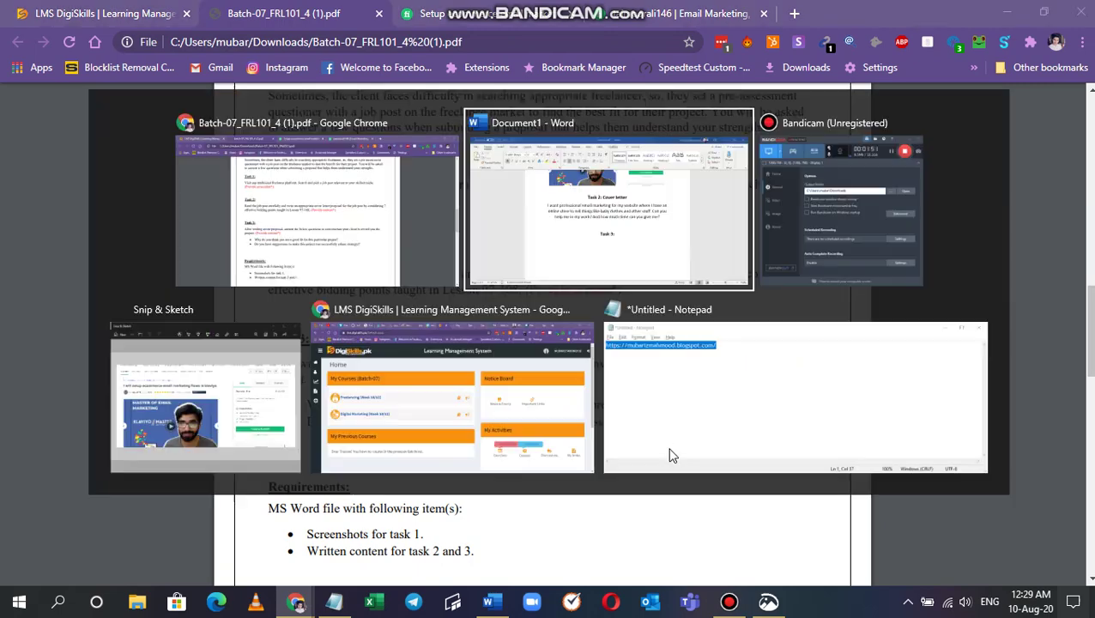
double_click(590, 389)
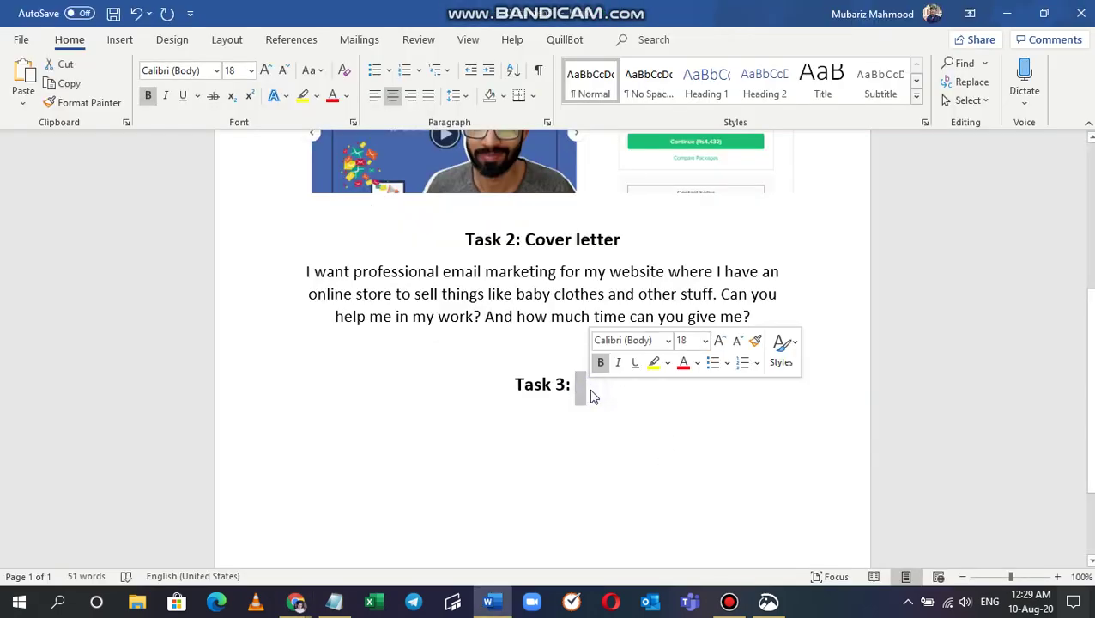
left_click(582, 390)
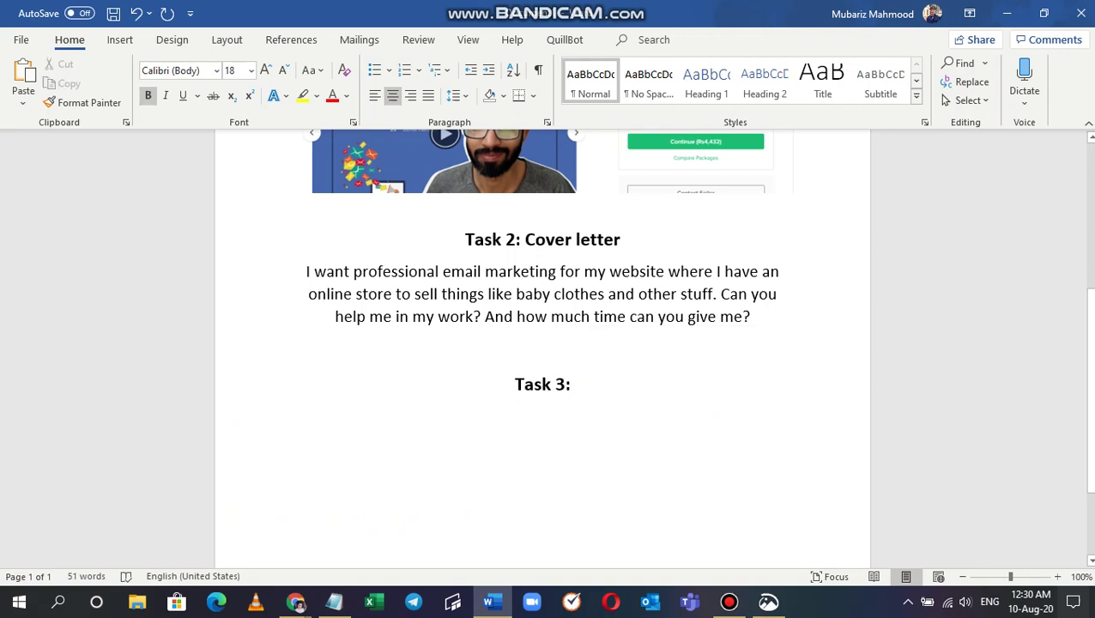
type("Write ")
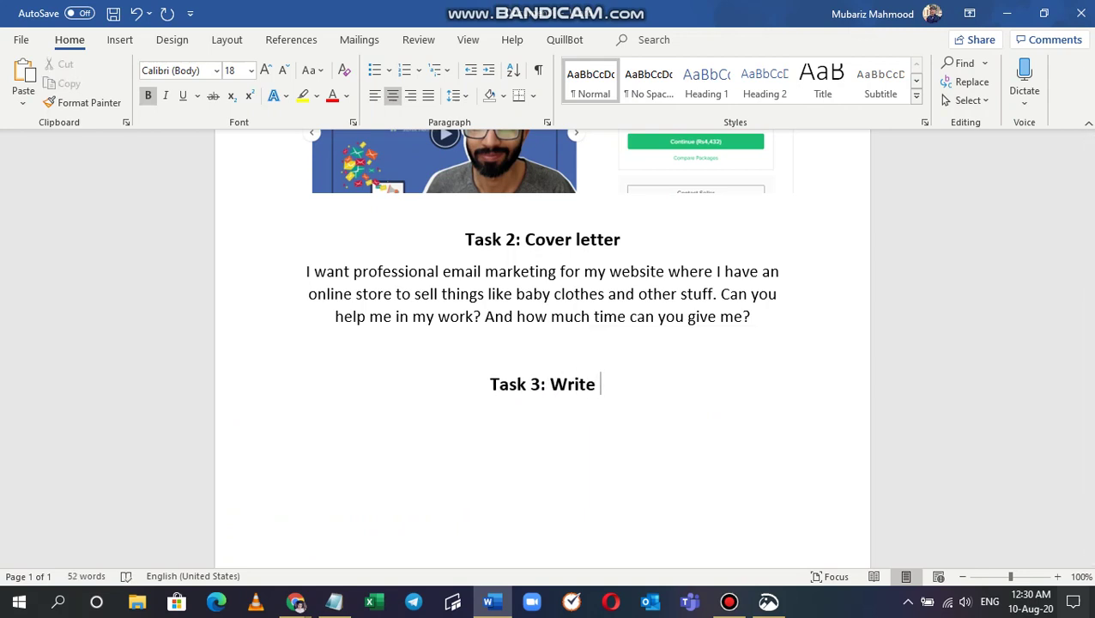
type("about")
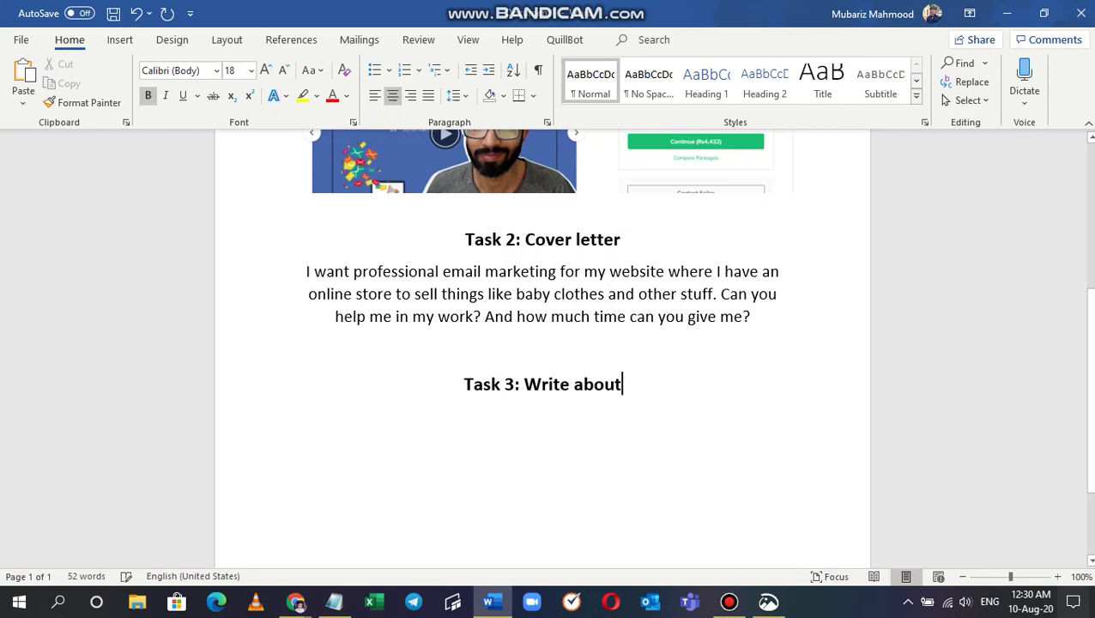
type(" yourself a")
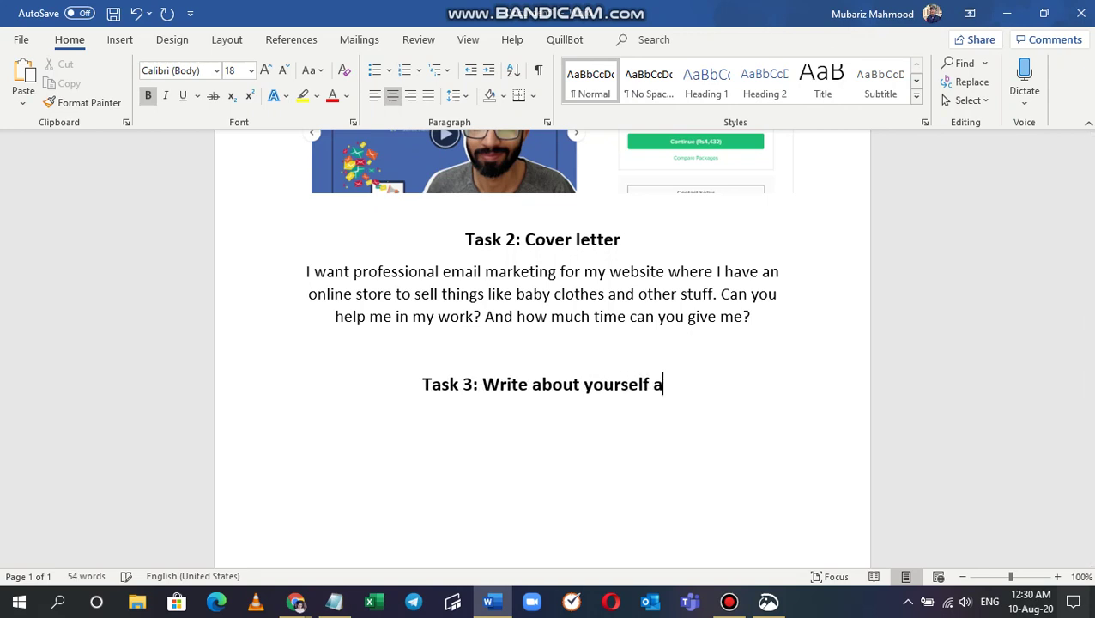
type("nd why")
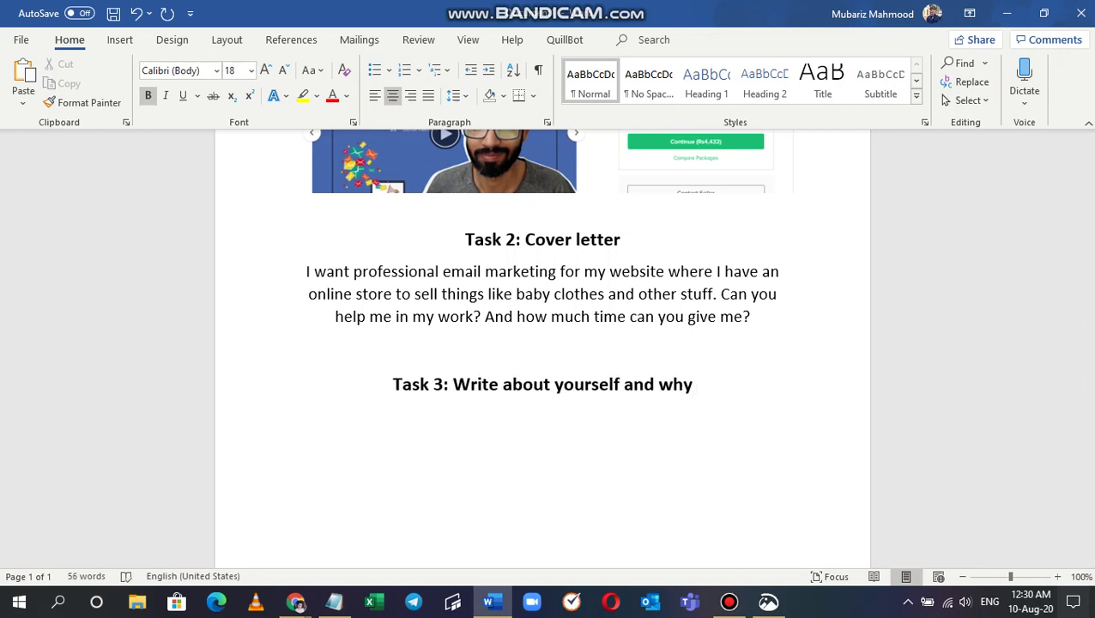
key("BackSpace")
key("BackSpace")
key("BackSpace")
key("BackSpace")
key("BackSpace")
key("BackSpace")
key("BackSpace")
key("BackSpace")
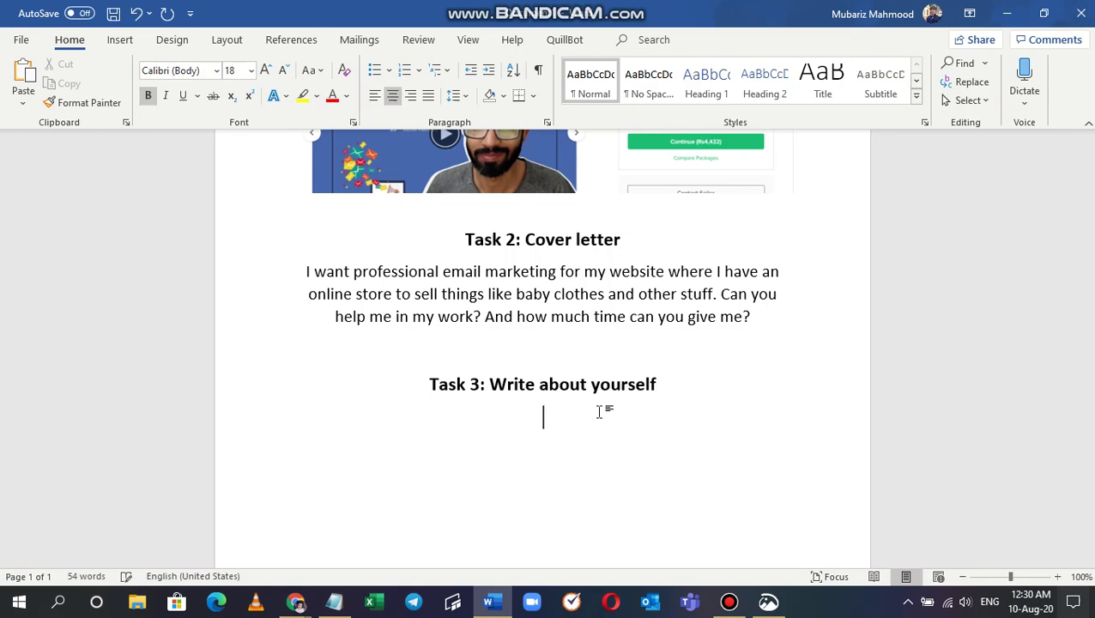
key("alt+Tab")
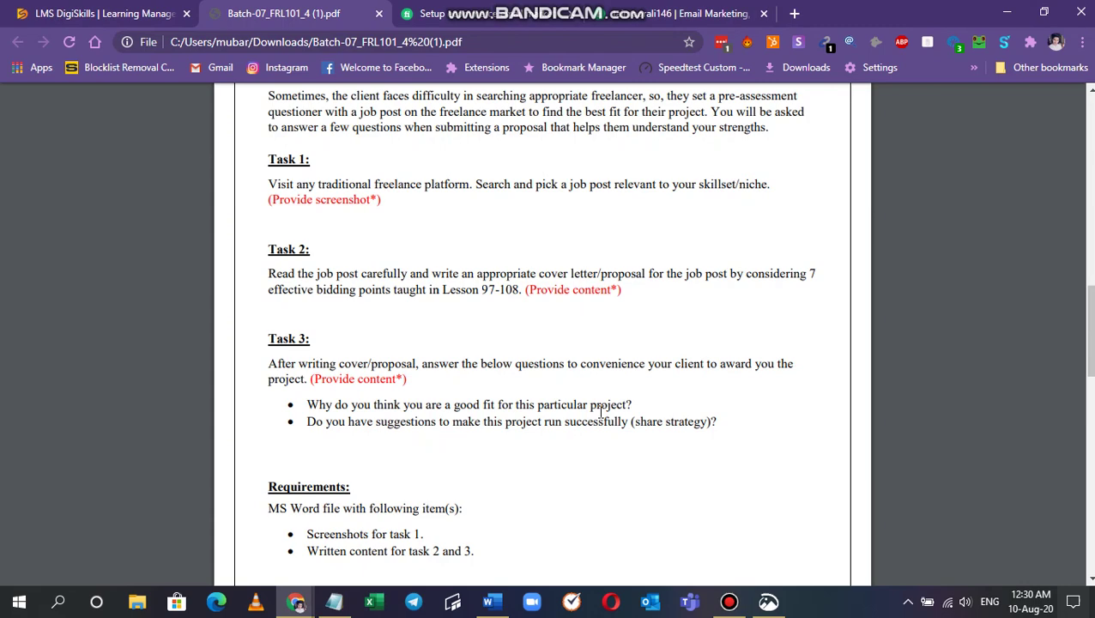
key("alt+Tab")
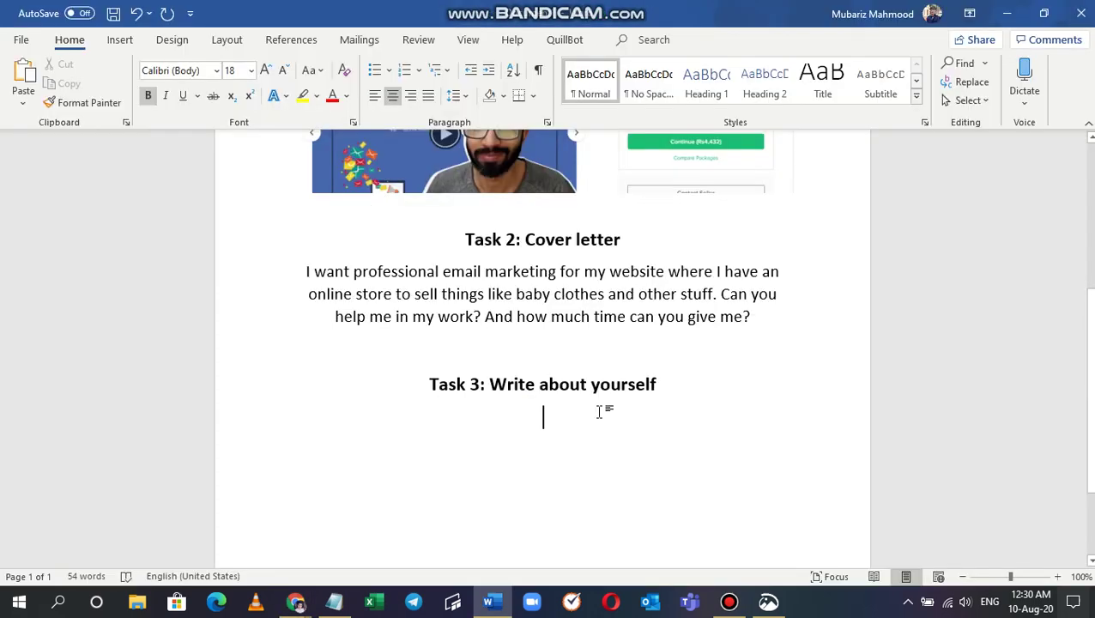
key("alt+Tab")
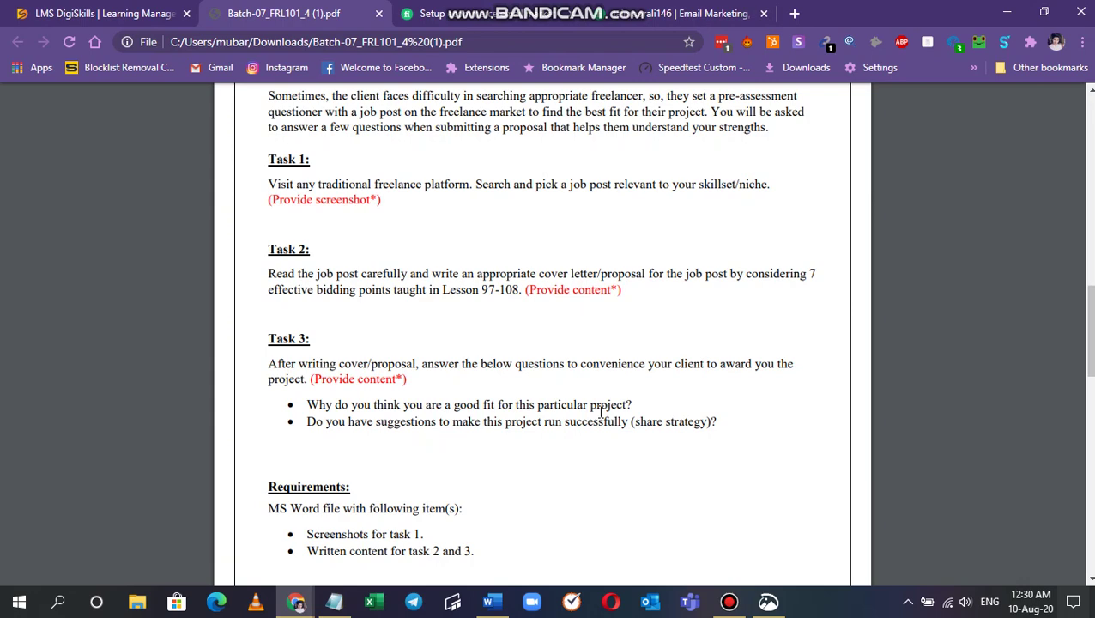
key("alt+Tab")
type("I")
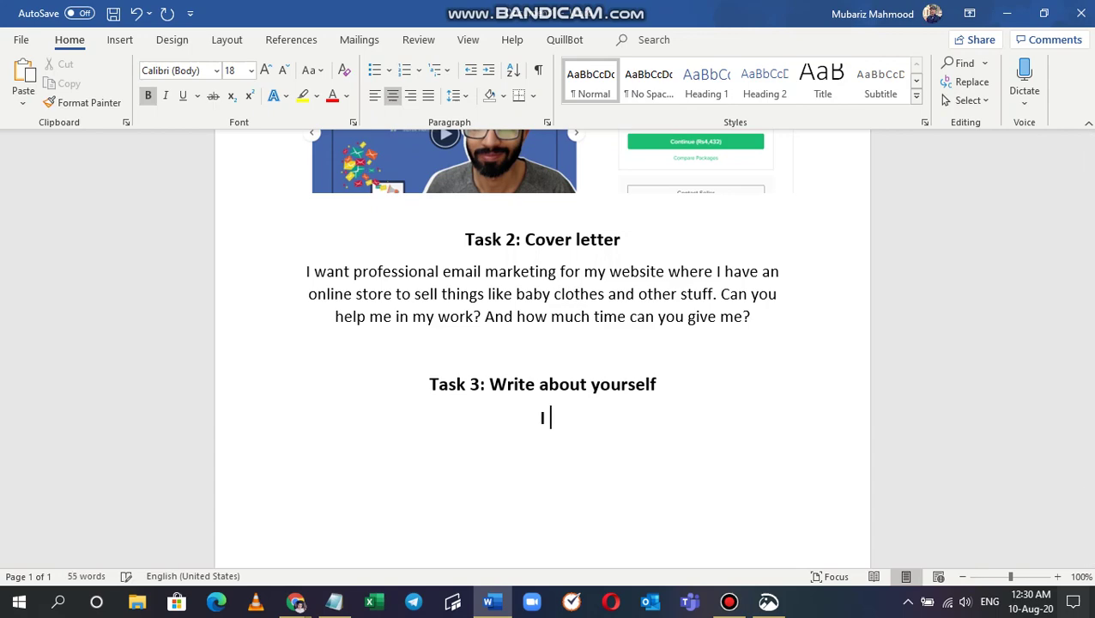
key("alt+Tab")
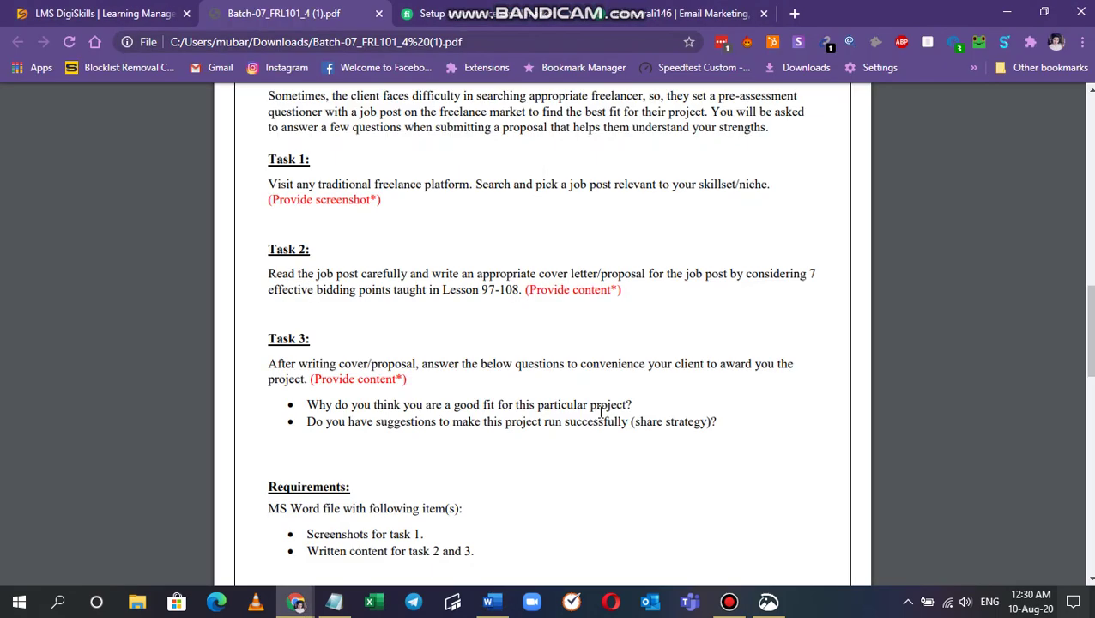
key("alt+Tab")
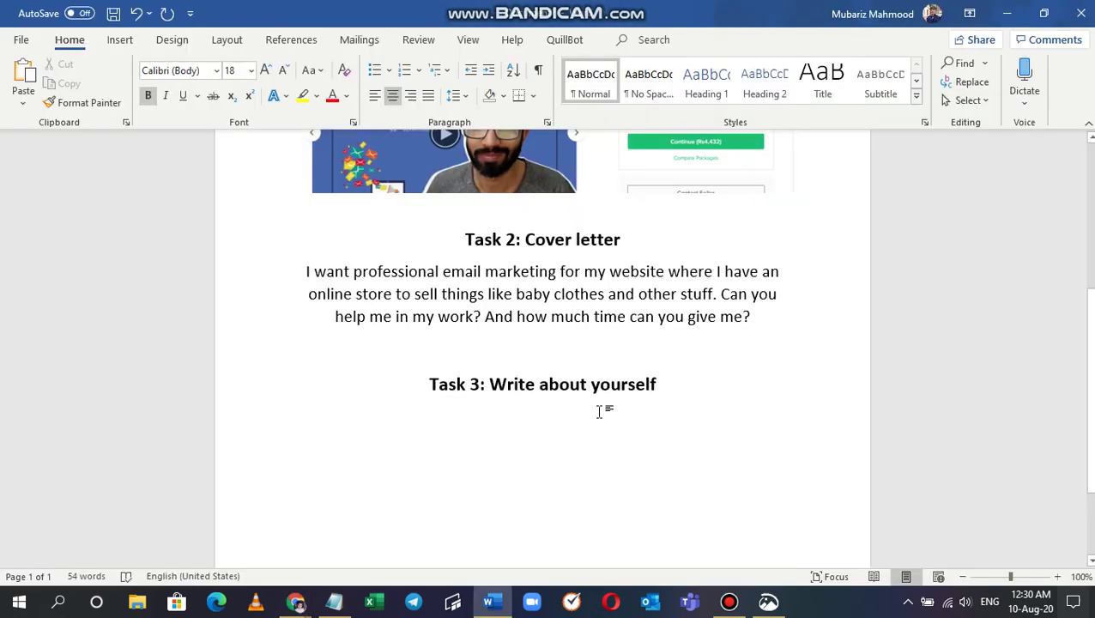
- Reword the opening to 'I can do professional email marketing for your…' with 'where you' following
double_click(334, 271)
type("can ")
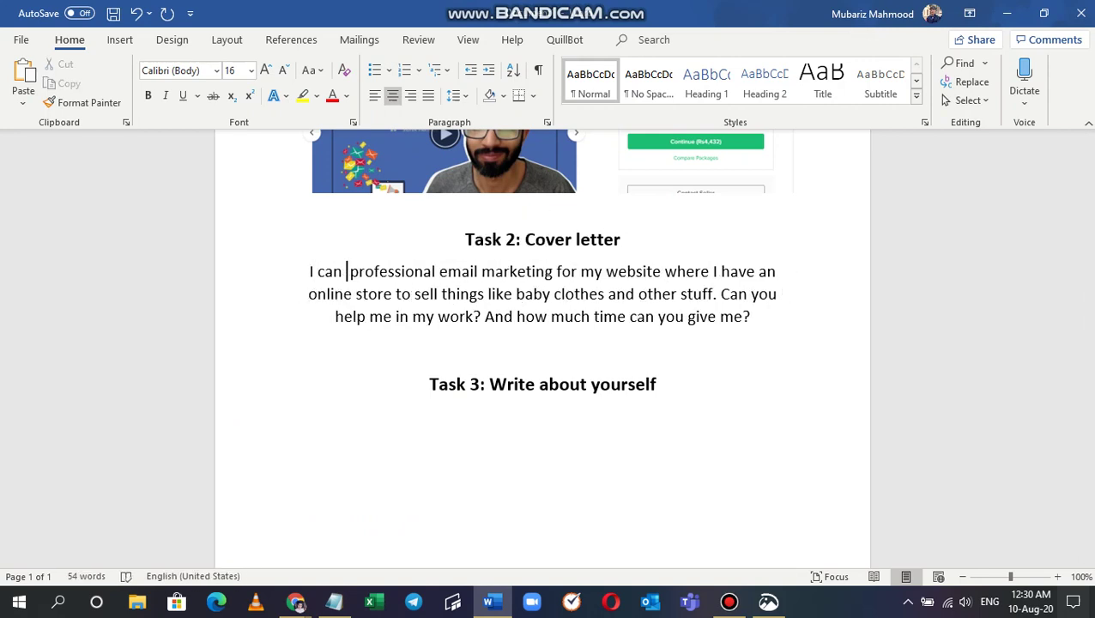
type("do")
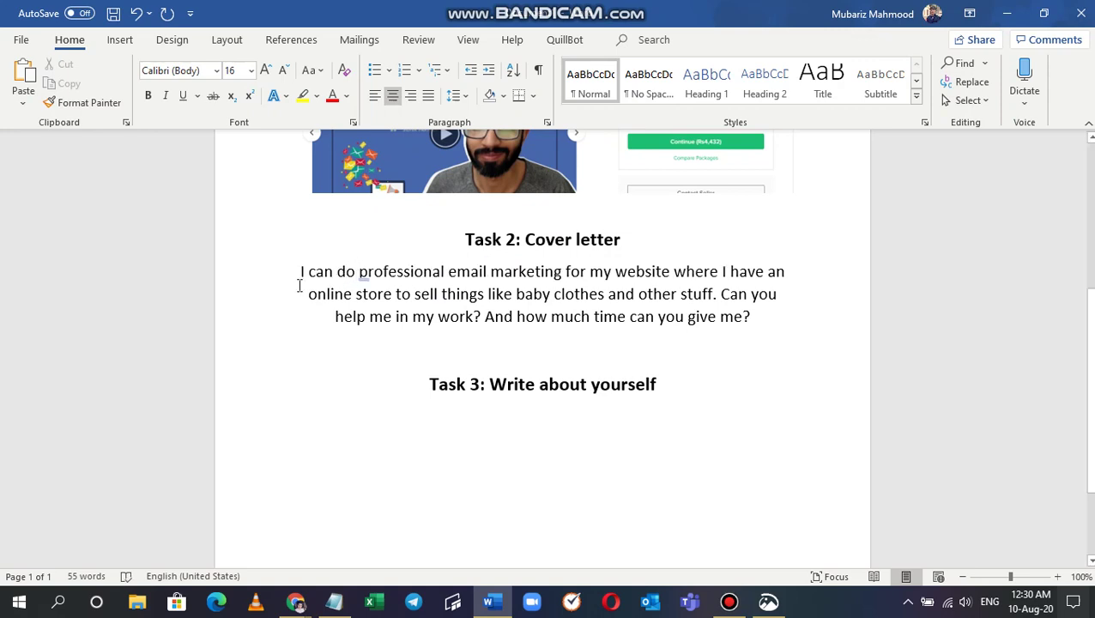
double_click(601, 271)
key("BackSpace")
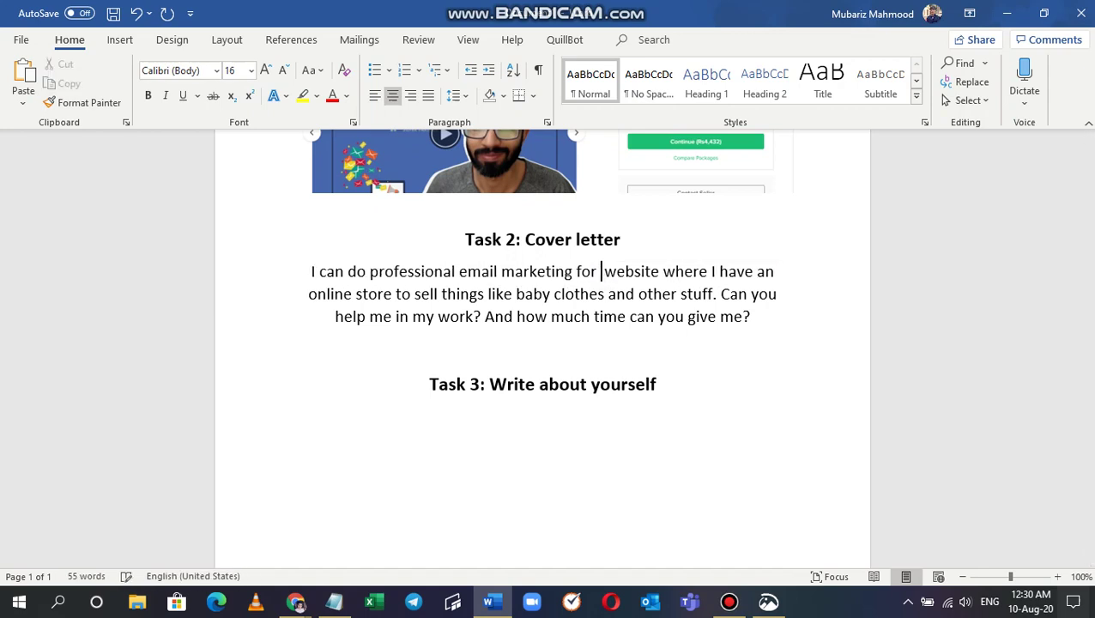
type("your")
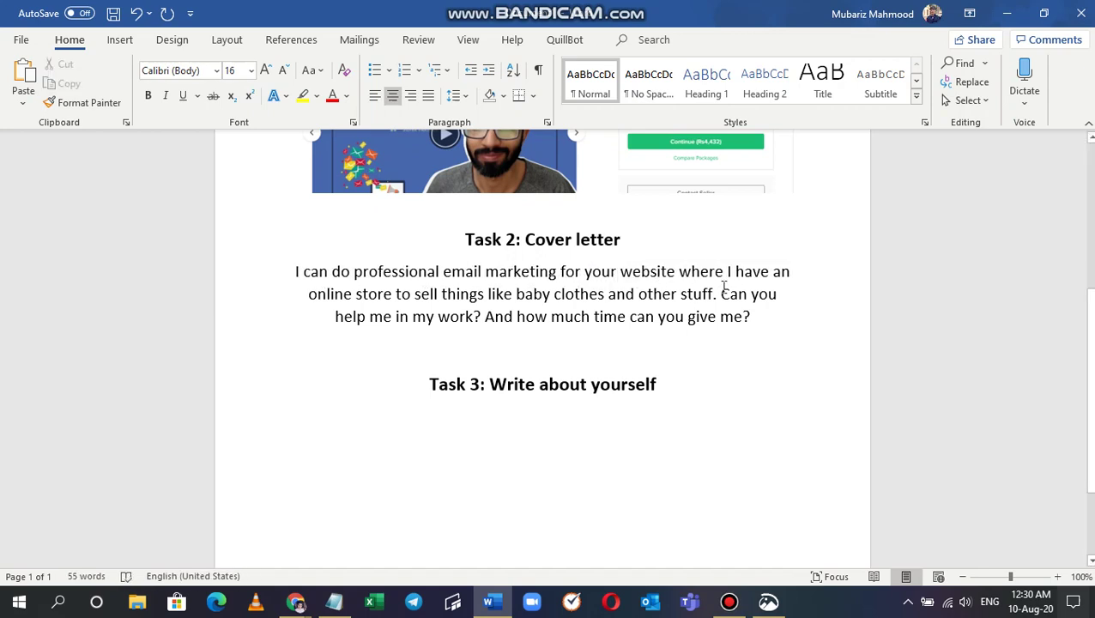
double_click(728, 271)
type("you")
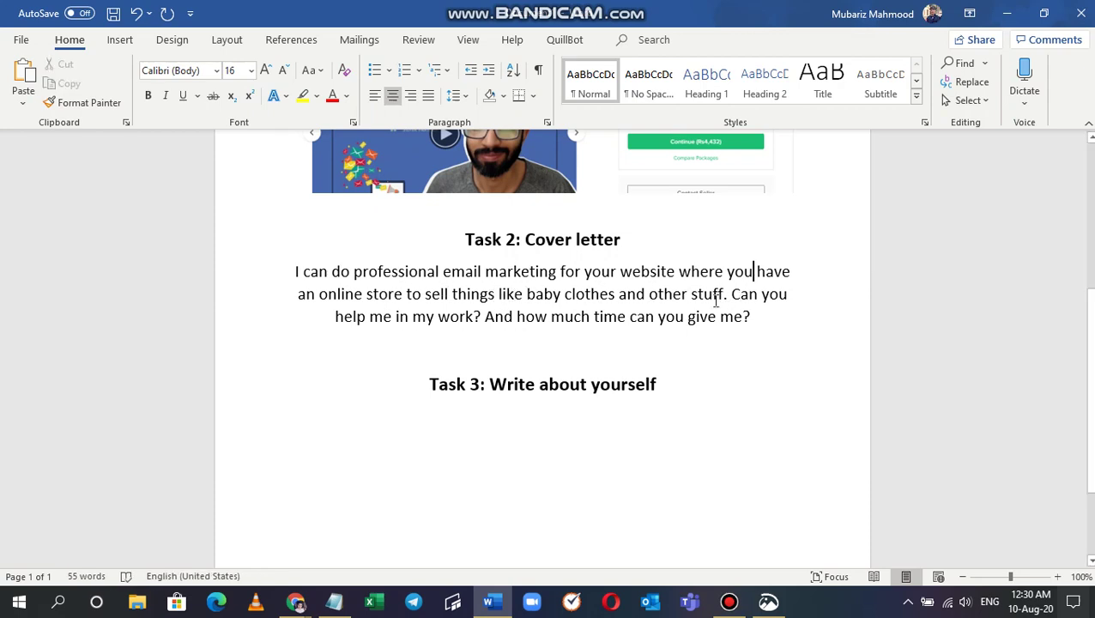
- Turn the question into the statement 'I can help you in your work'
triple_click(747, 298)
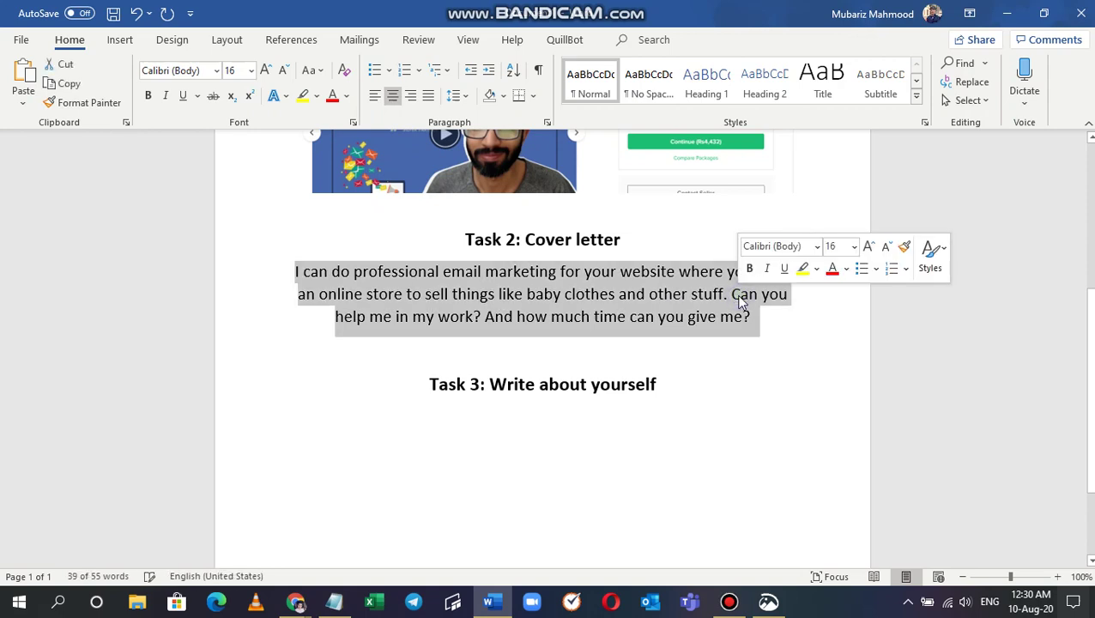
double_click(747, 298)
type("I")
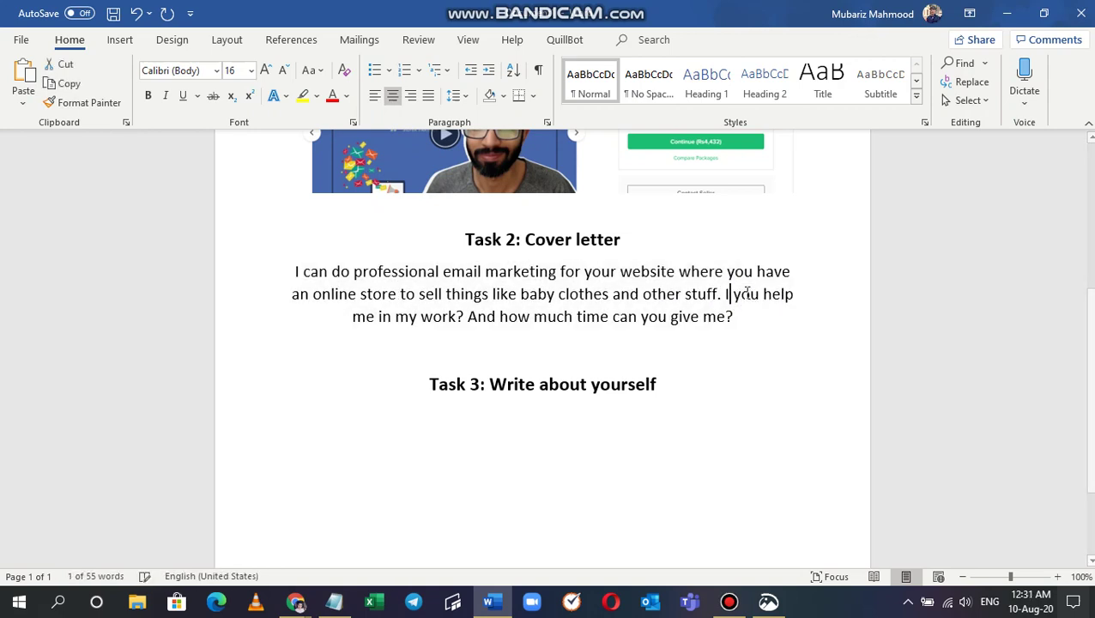
double_click(745, 294)
type("c")
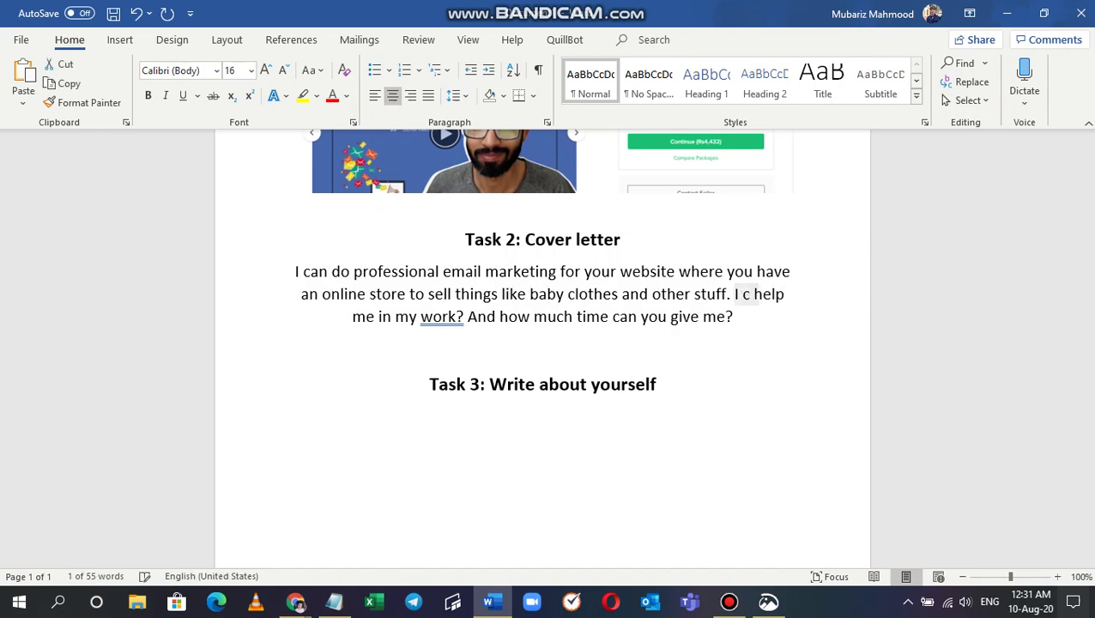
type("an")
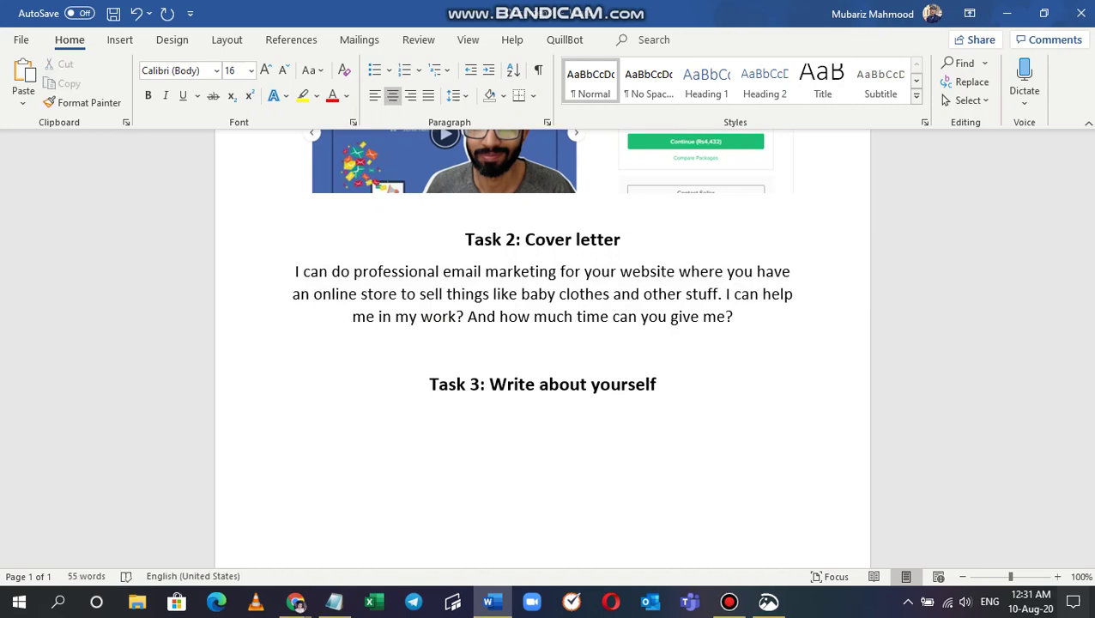
triple_click(359, 317)
left_click(359, 319)
double_click(358, 317)
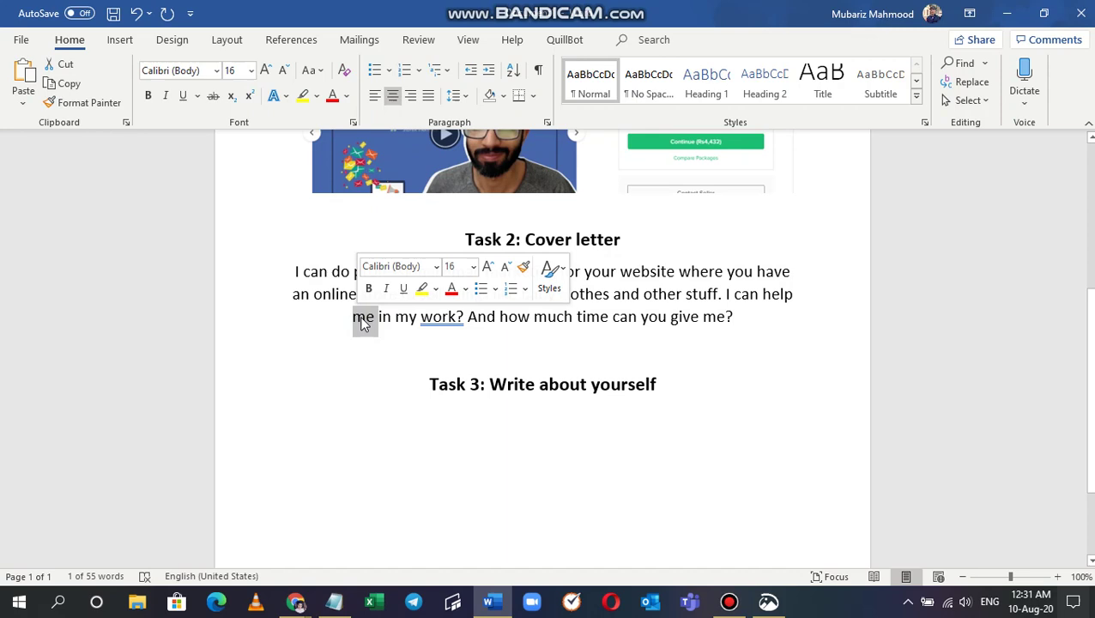
type("you")
double_click(407, 317)
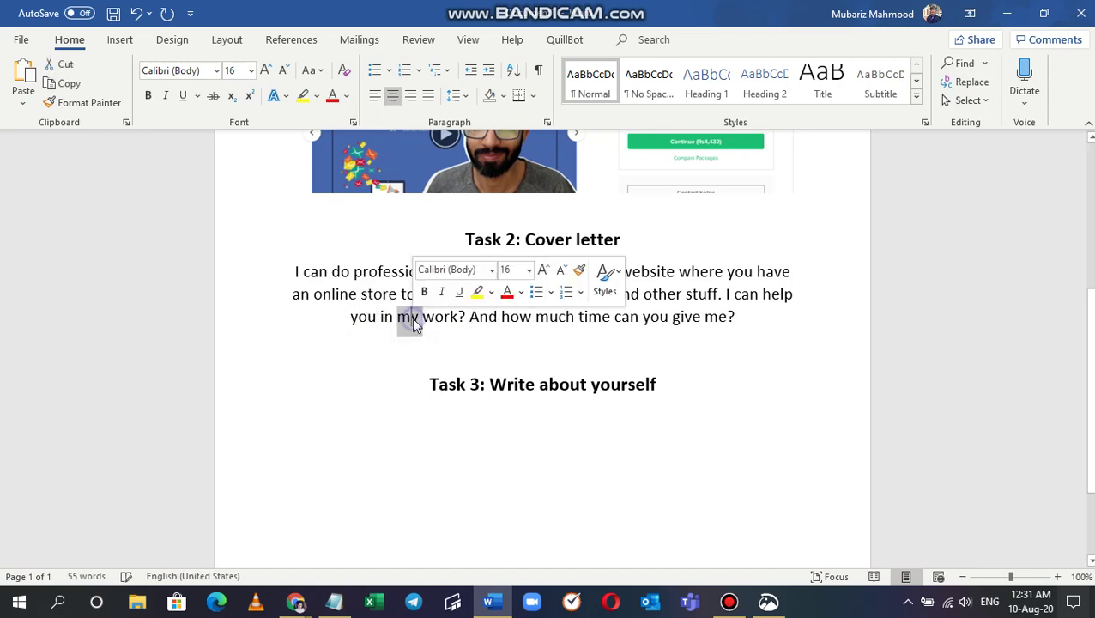
type("your")
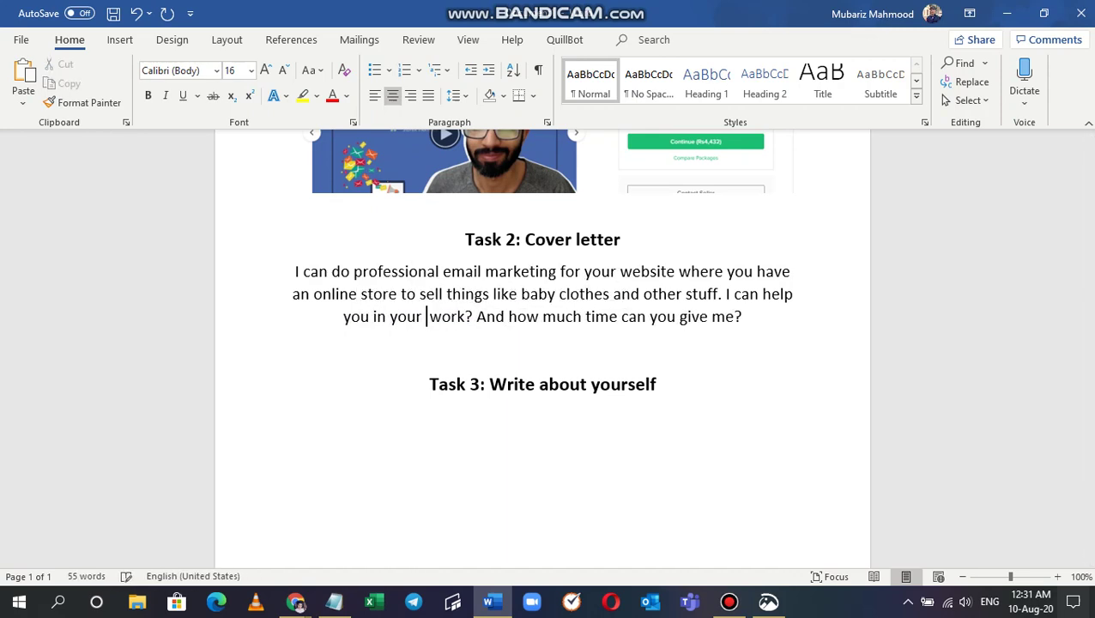
key("BackSpace")
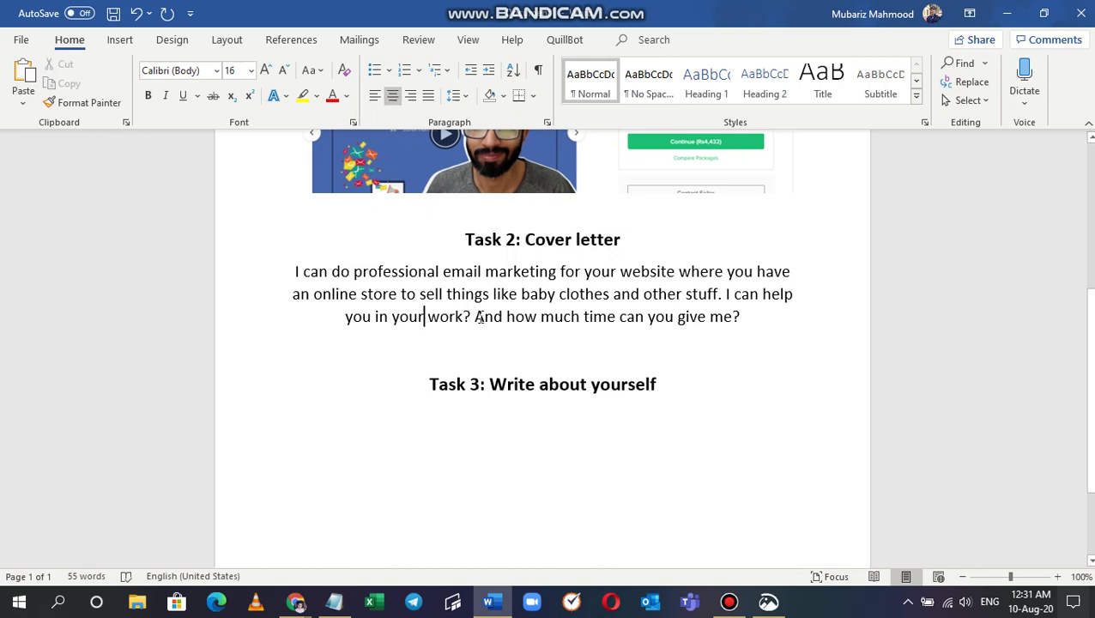
- Replace the closing questions with 'better than anyone else because I have the proper skillset and experience in the field'
left_click_drag(463, 316, 789, 330)
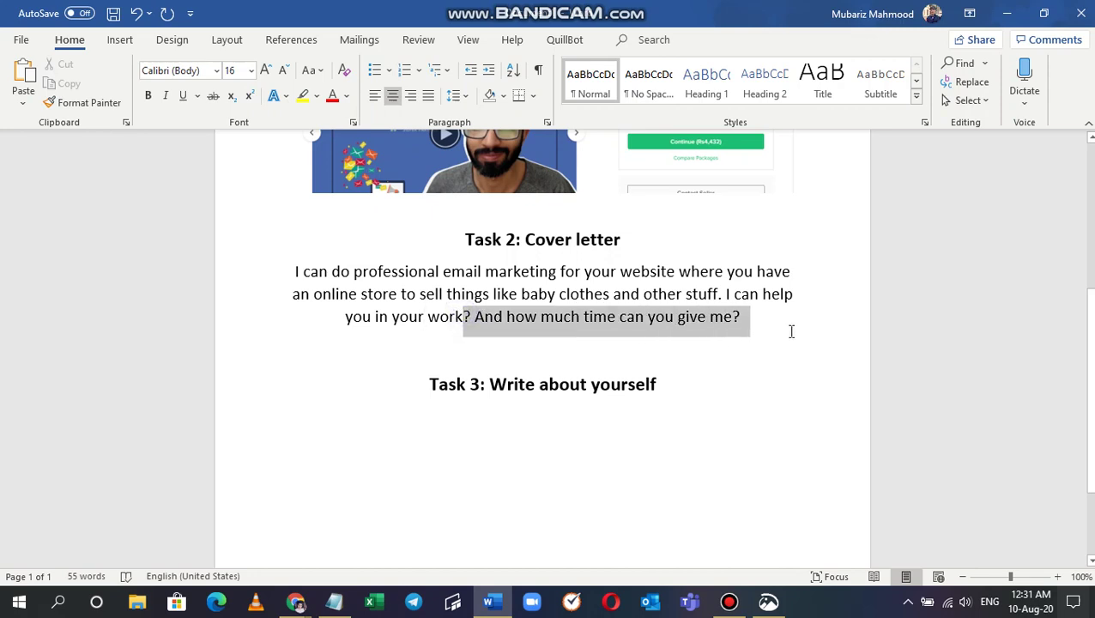
type("b")
key("BackSpace")
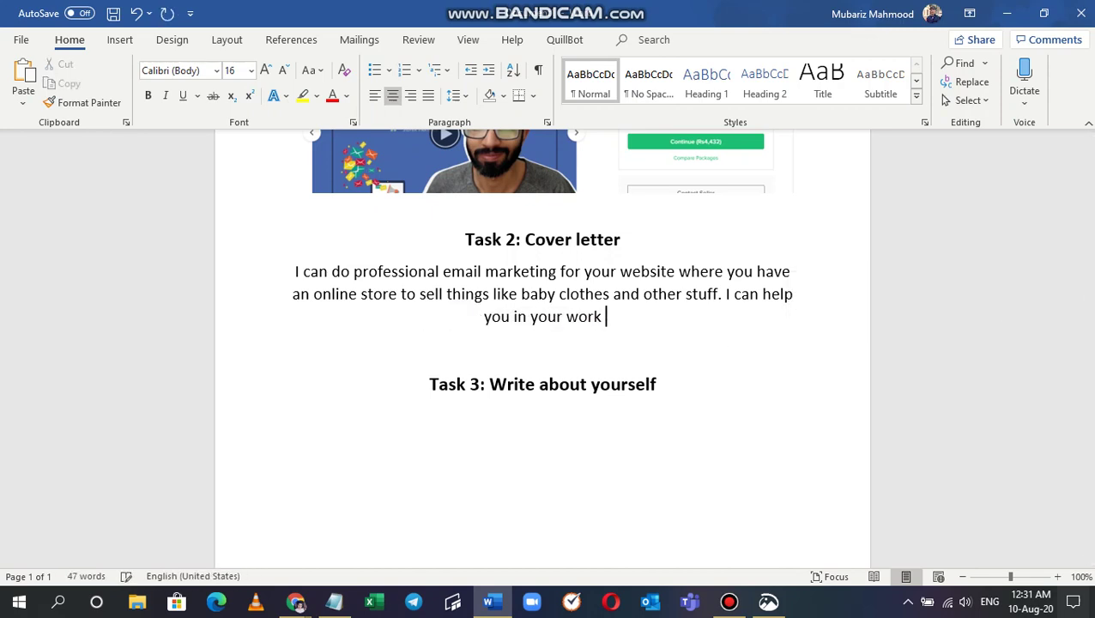
type("better than an")
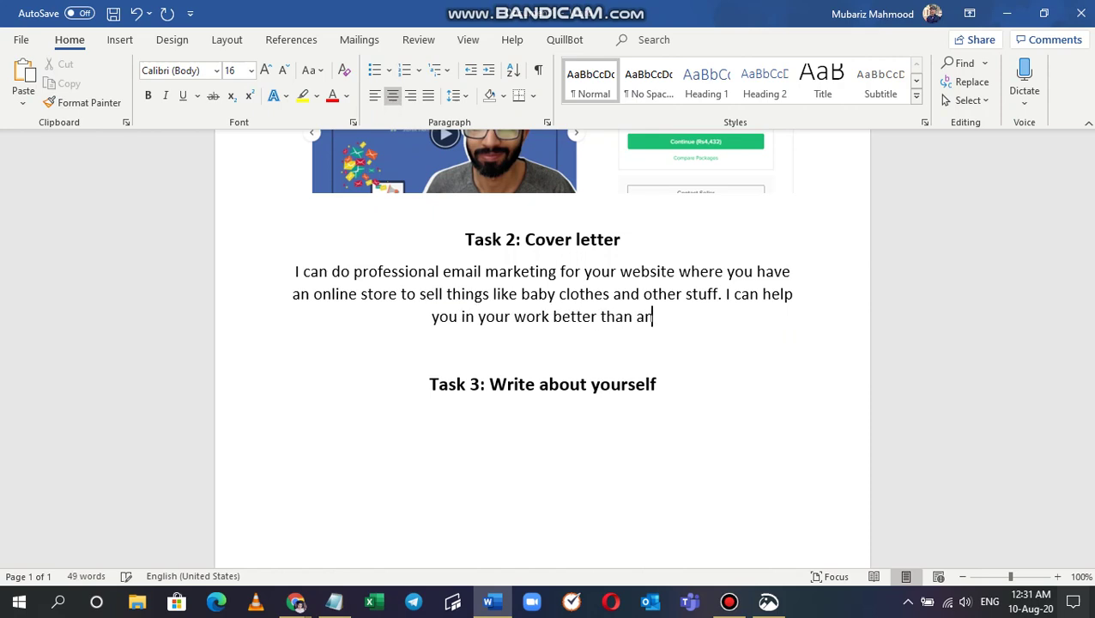
type("yone else because i")
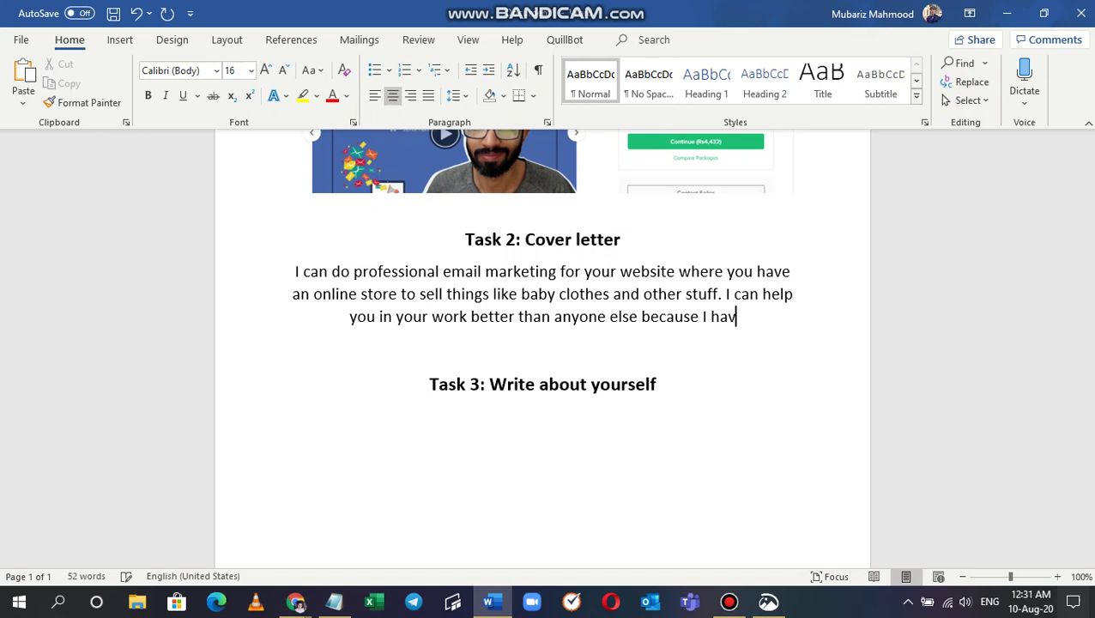
type("e the proper ")
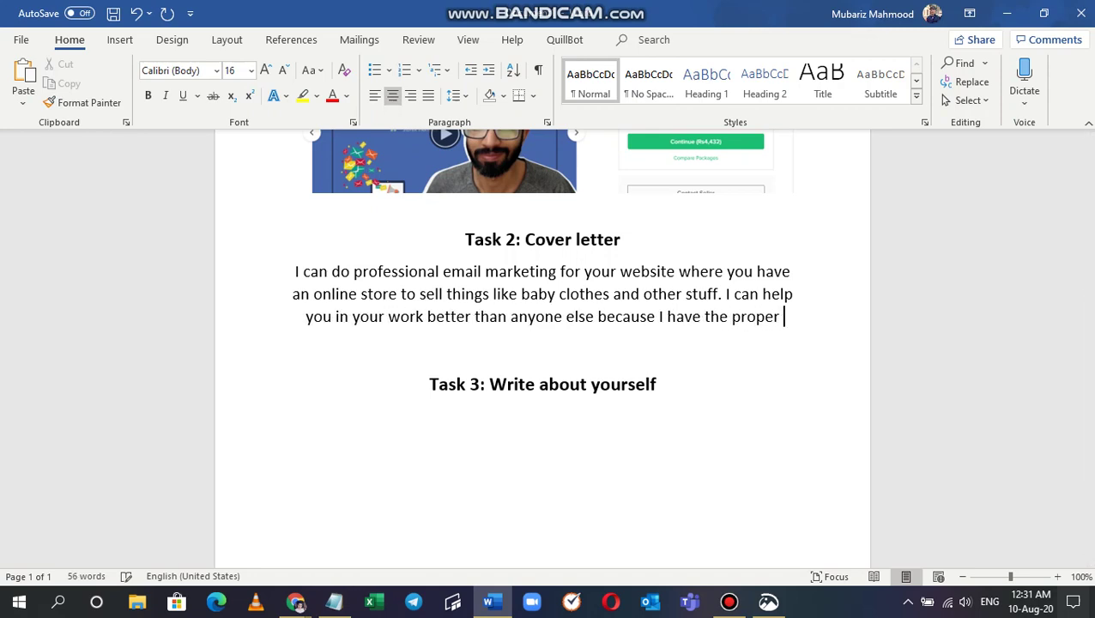
type("skillset as")
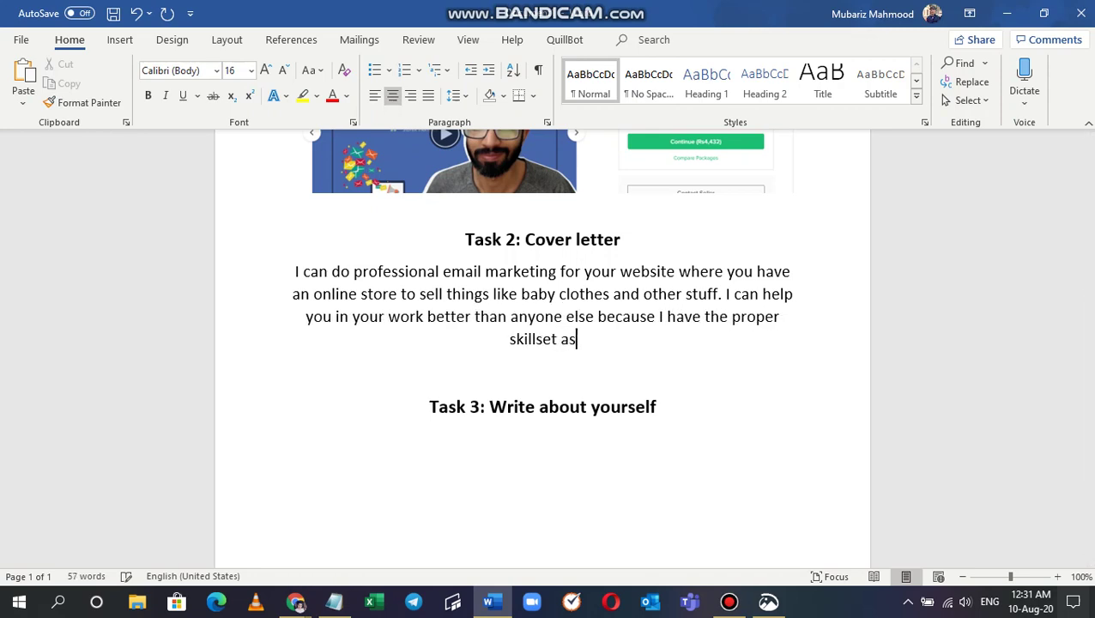
type(" well as prop")
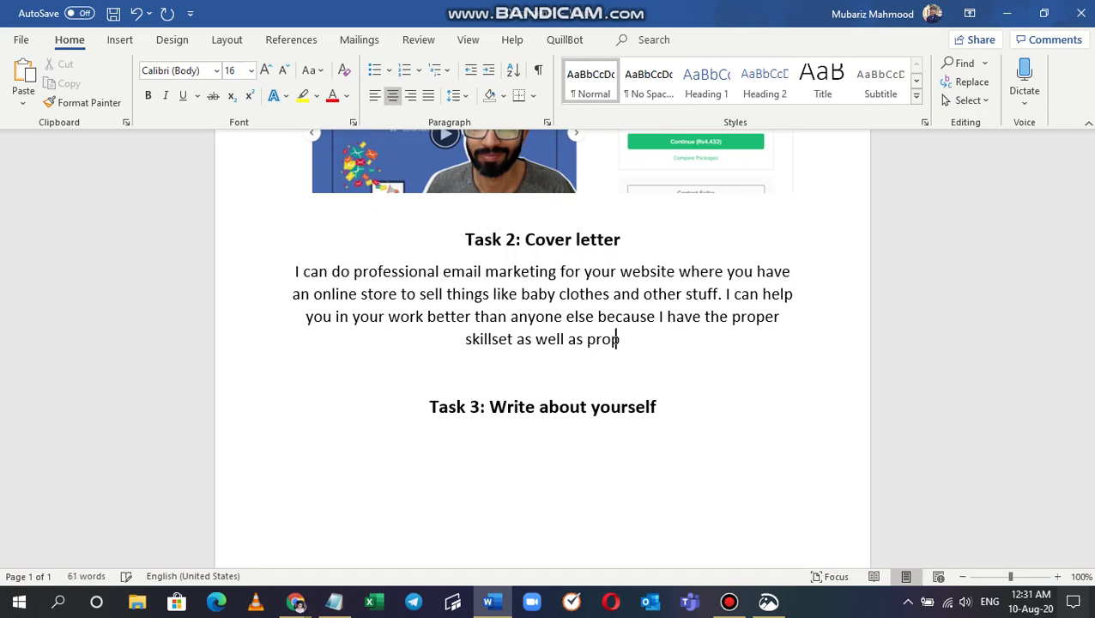
type("er exper")
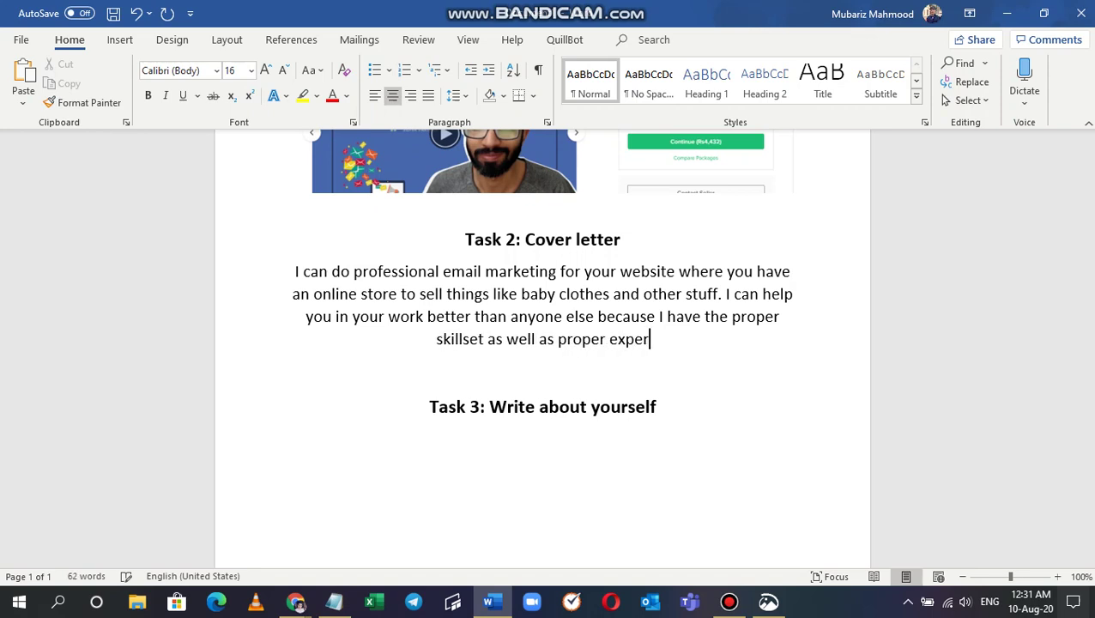
type("ience in the fi")
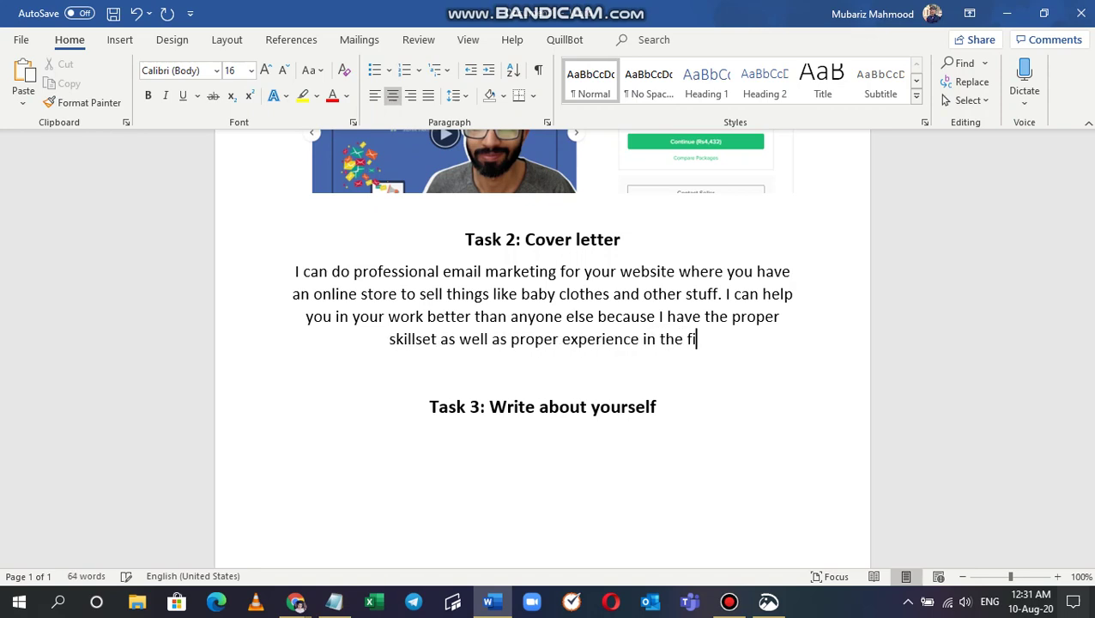
type("eld")
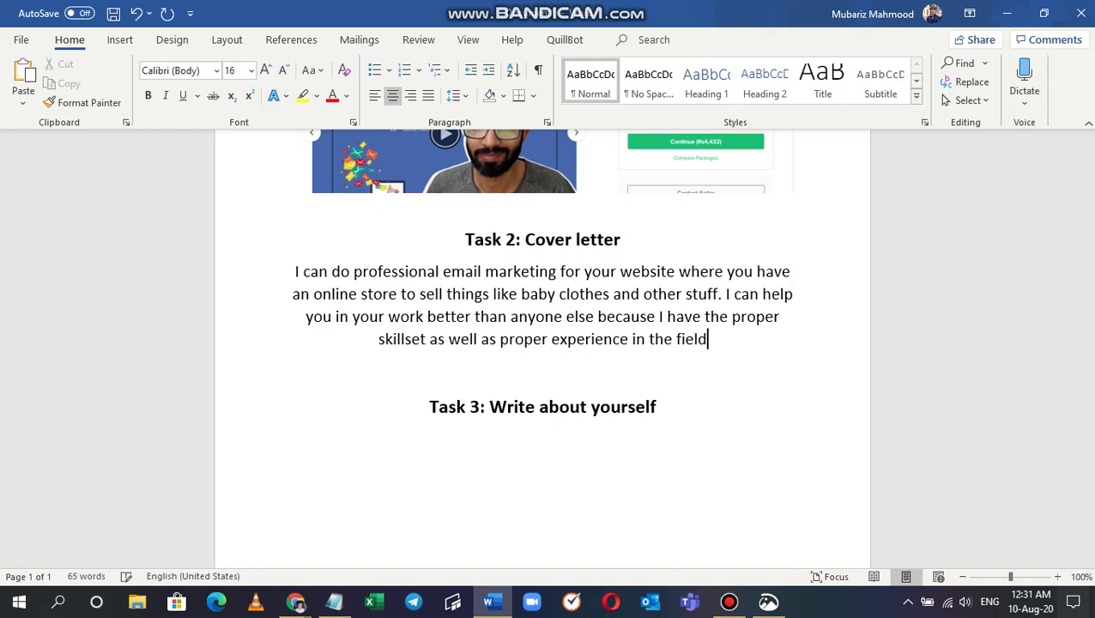
- Type the first Task 3 answer citing highest success ratio and best ROI, ending 'better than anyone else.'
left_click(599, 453)
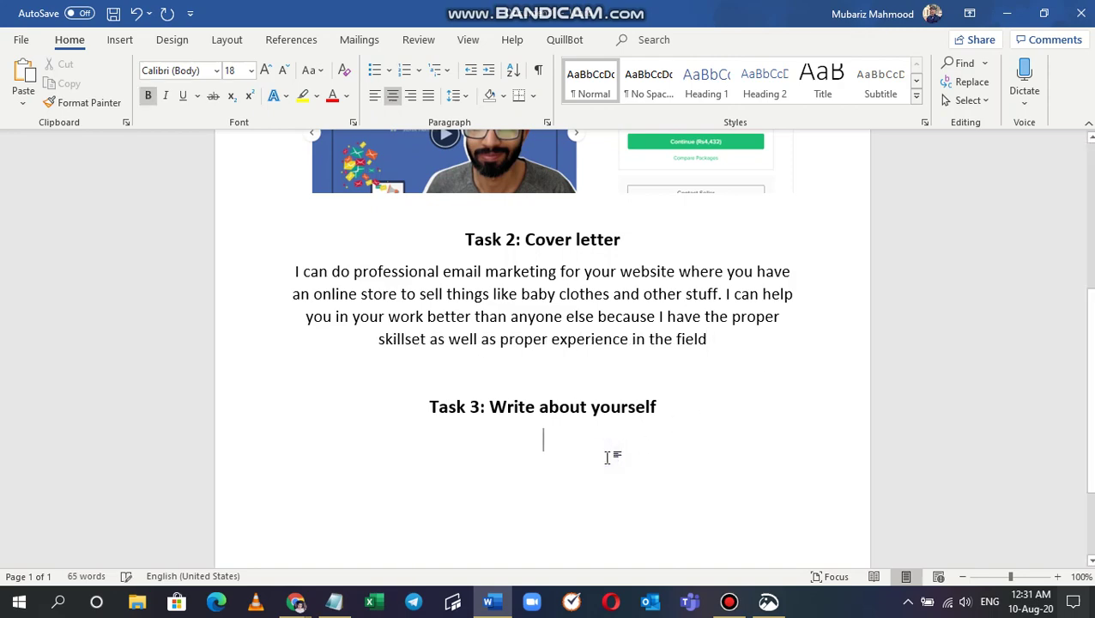
key("alt+Tab")
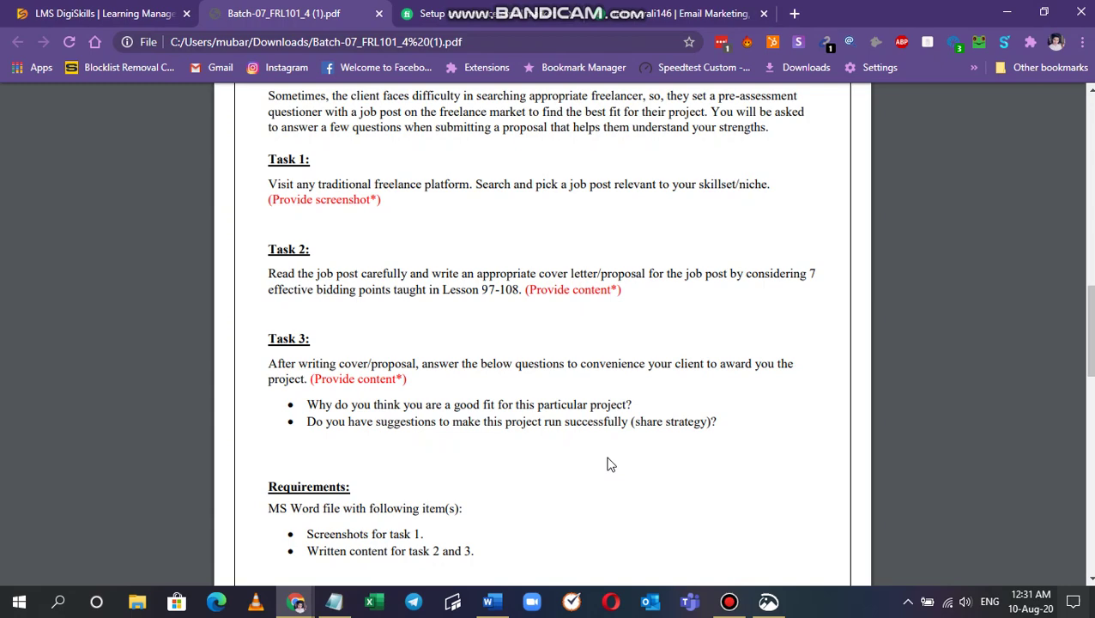
key("alt+Tab")
type("I hav")
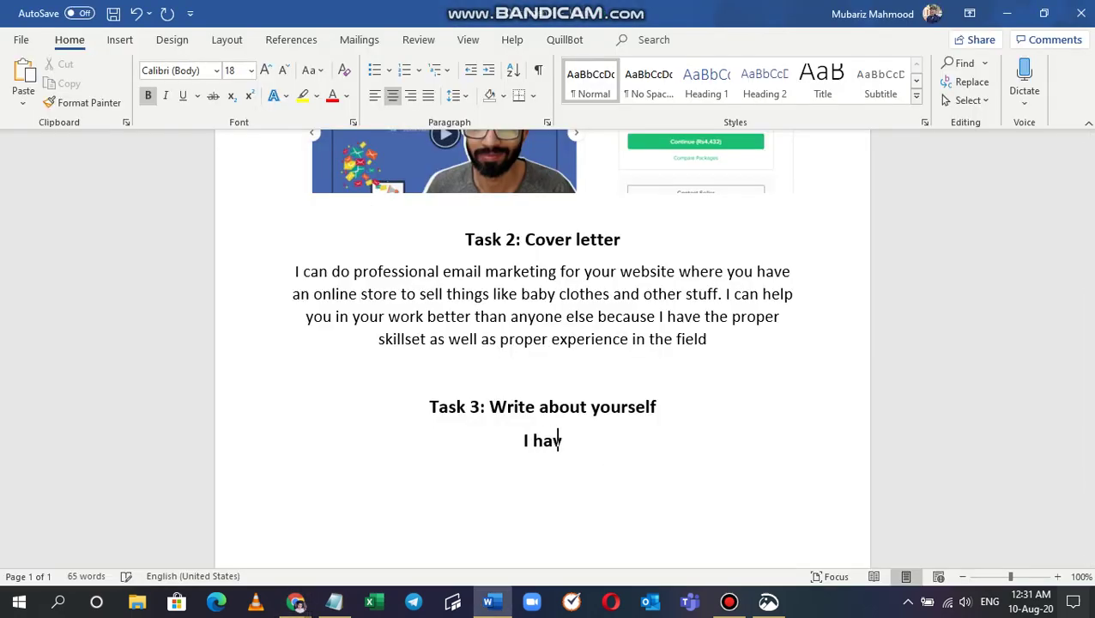
type("e worked ")
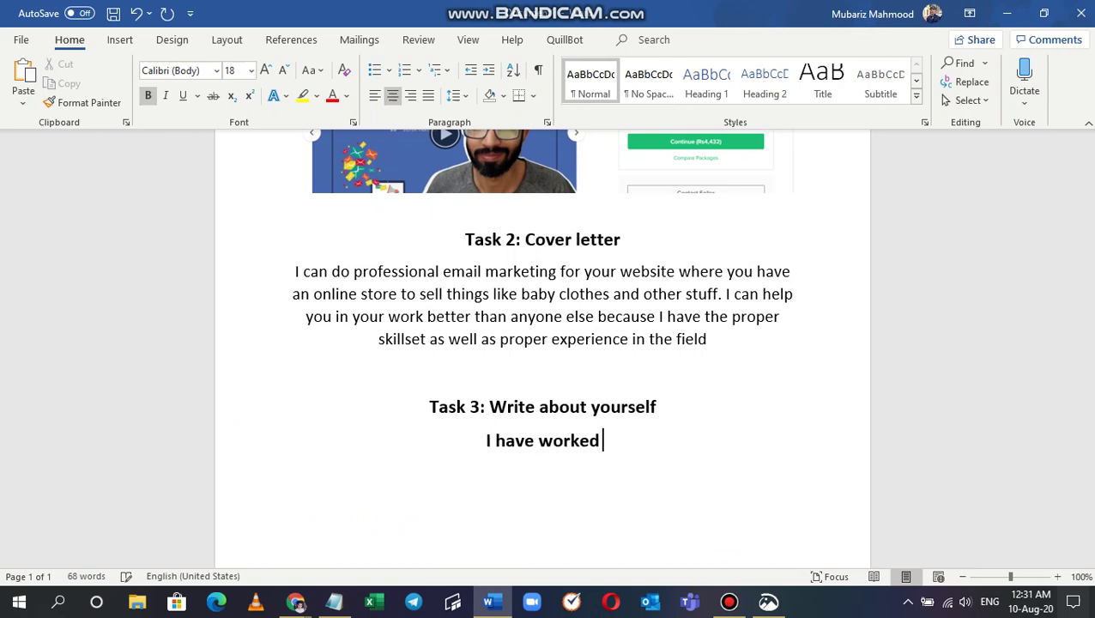
type("in the ")
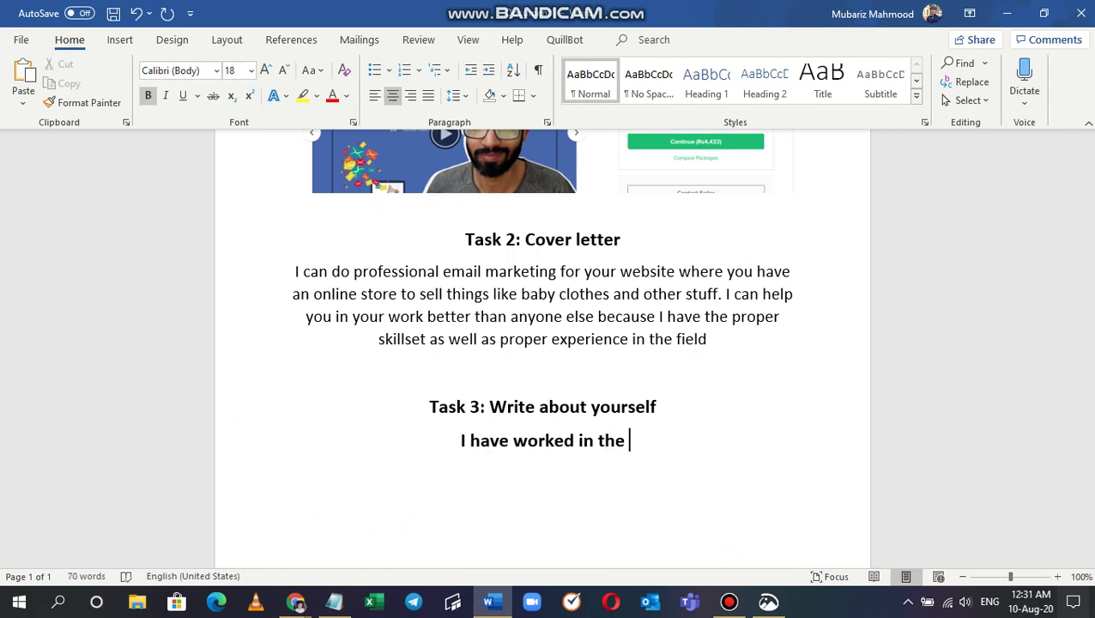
type("similar p")
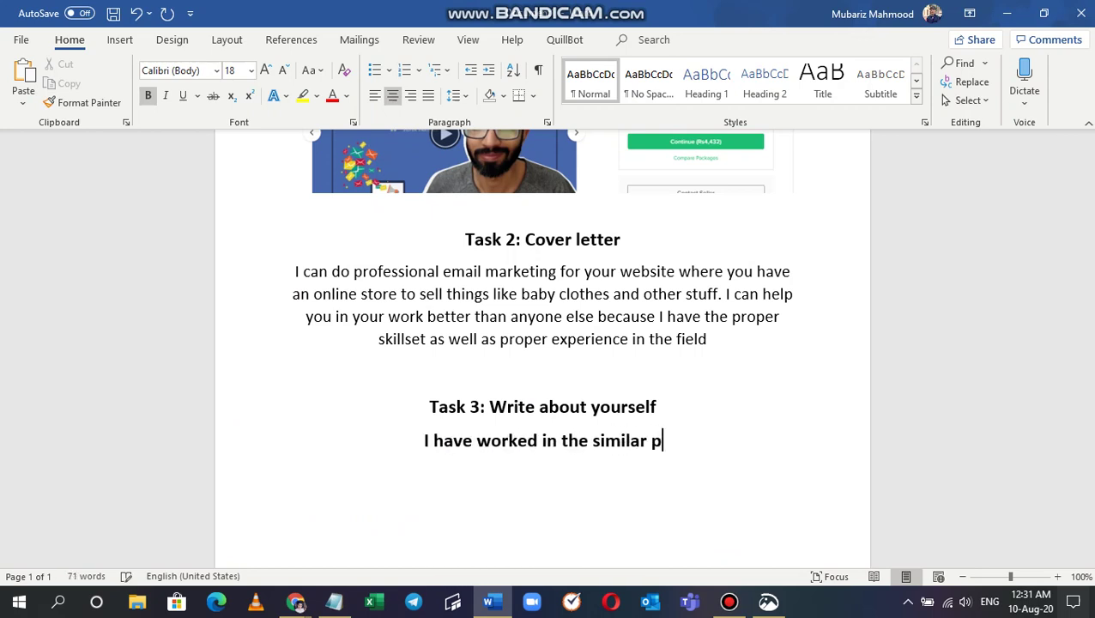
type("rojects be")
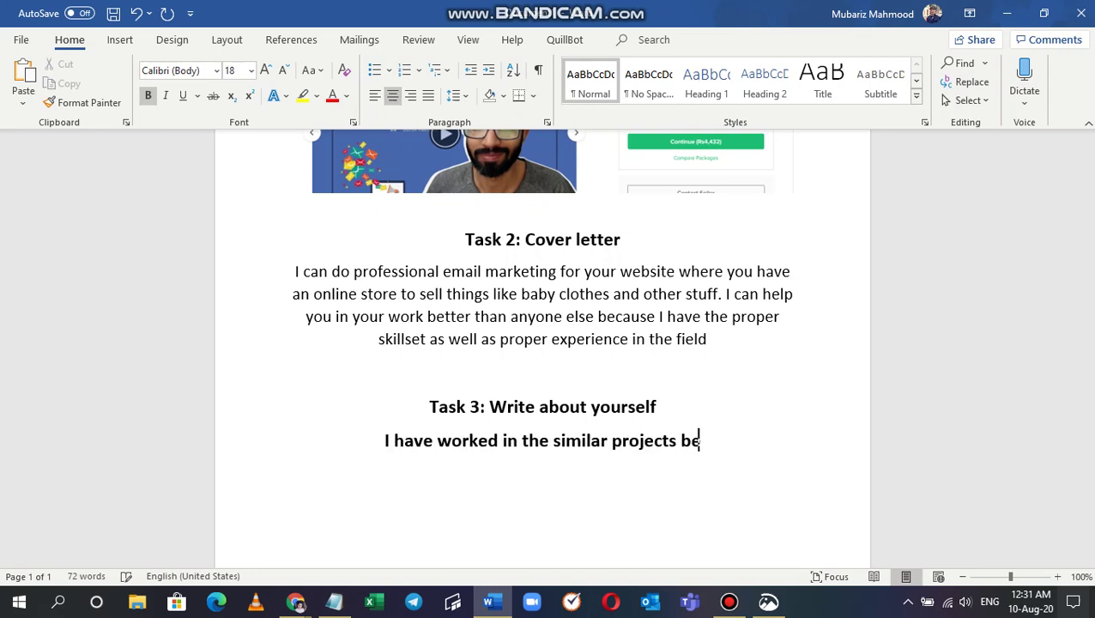
type("fore wot")
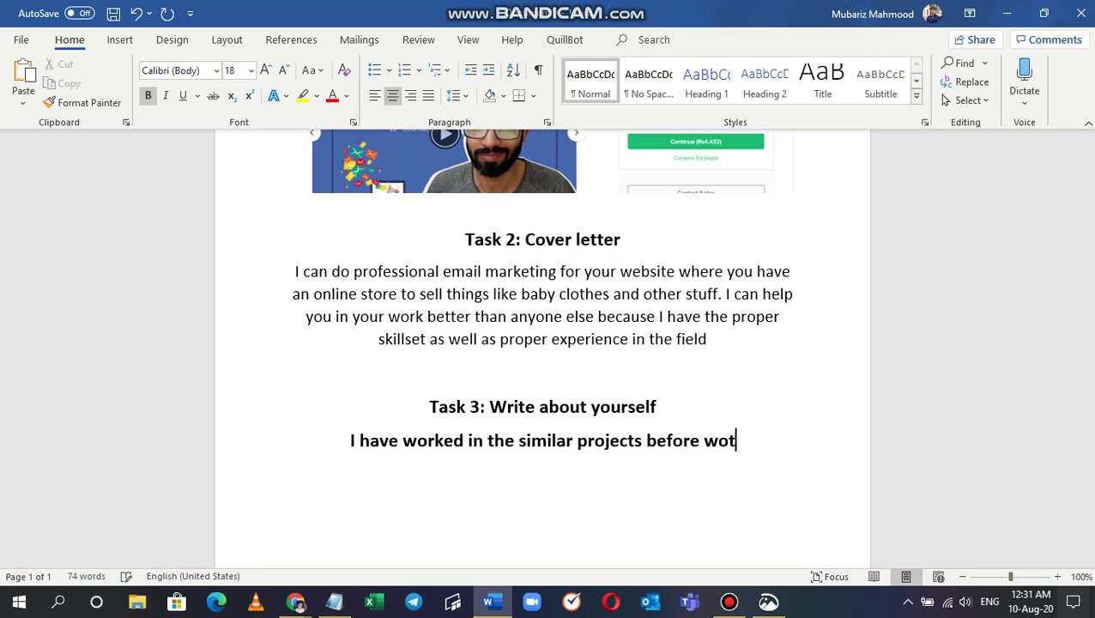
key("BackSpace")
key("BackSpace")
type("ith the h")
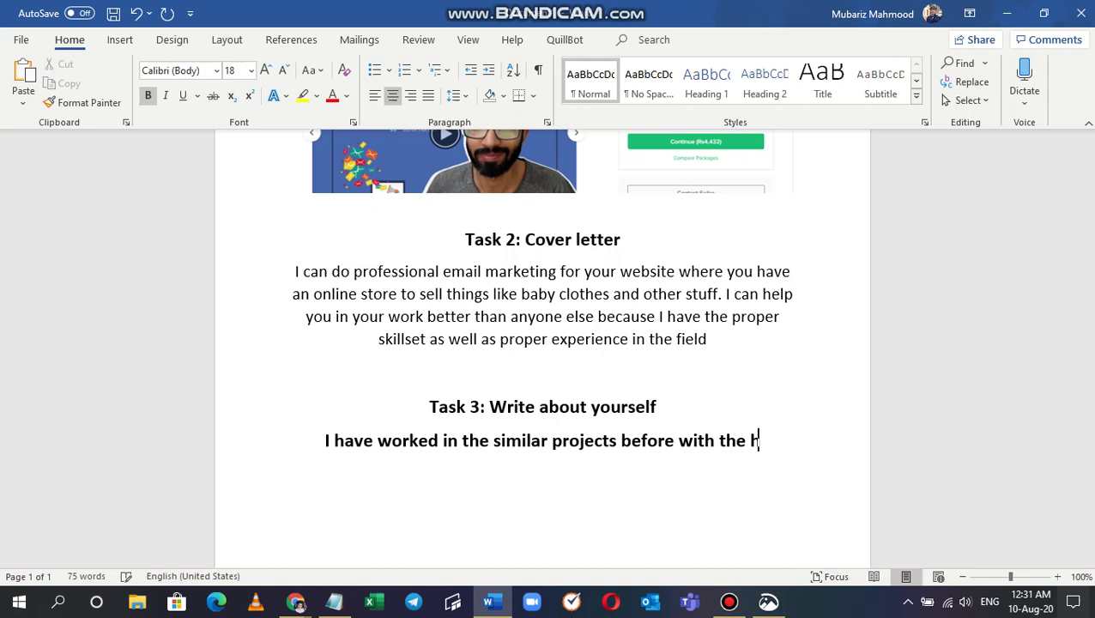
type("u")
key("BackSpace")
type("ighest")
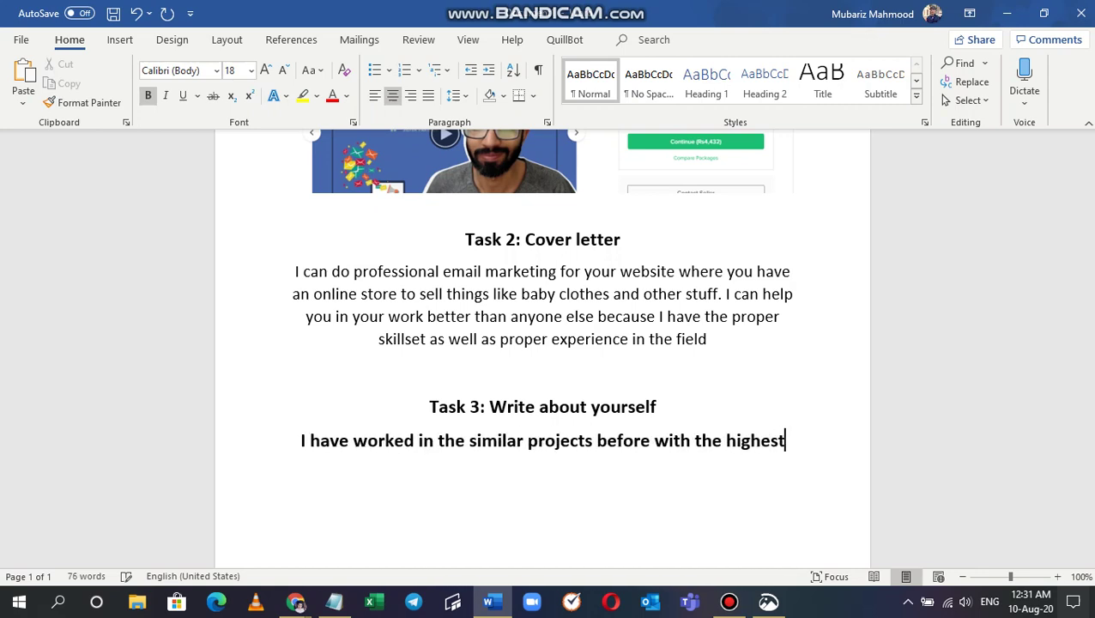
type(" succe")
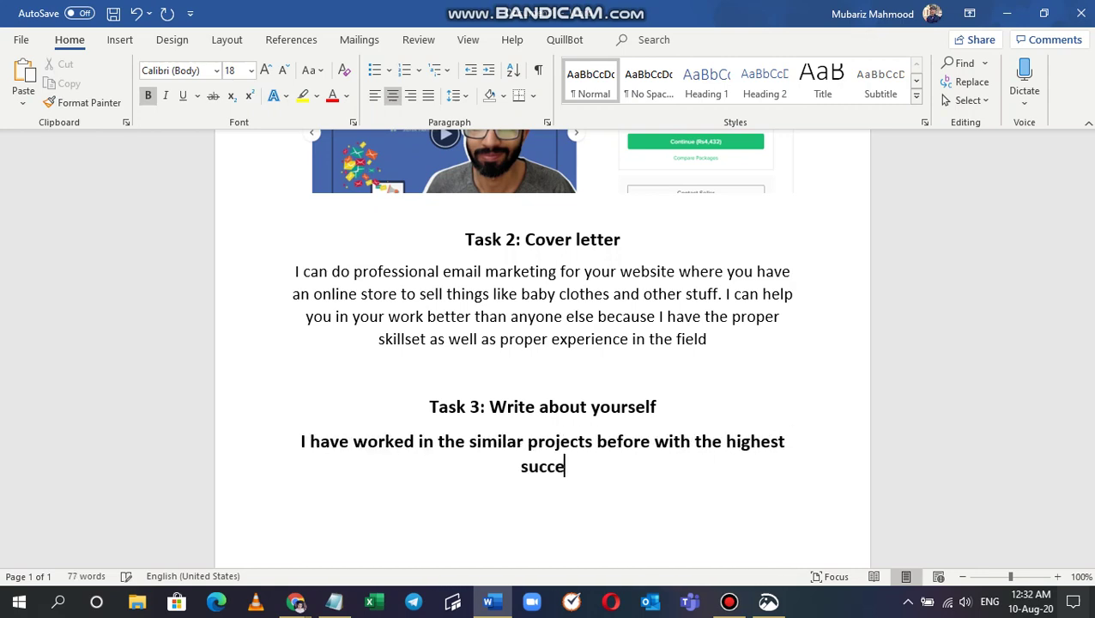
type("ss ratio and ")
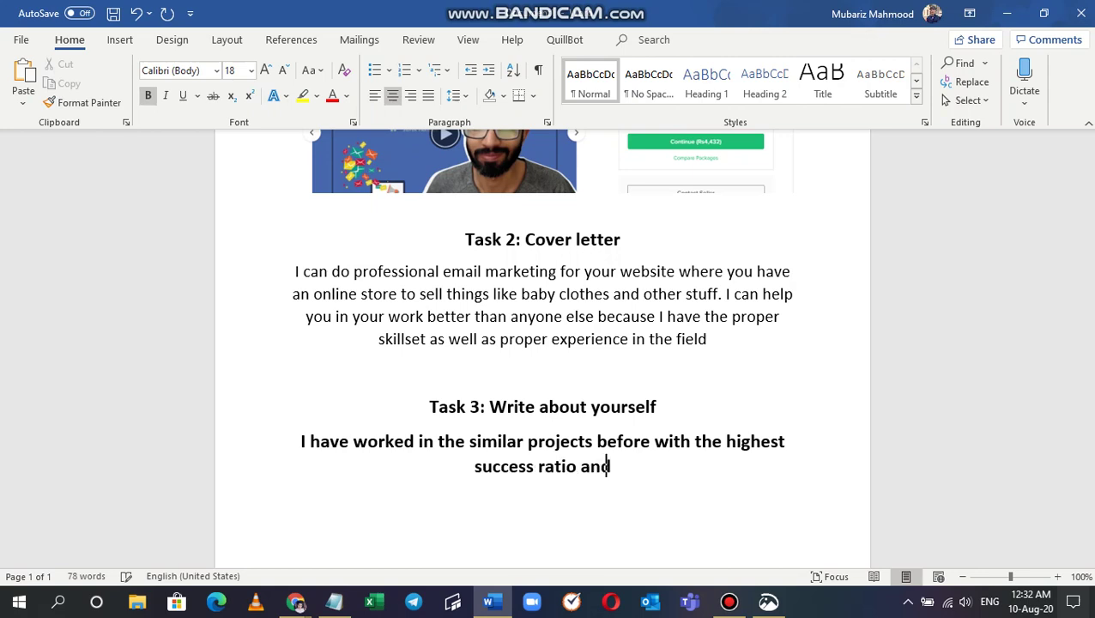
type("best ROI")
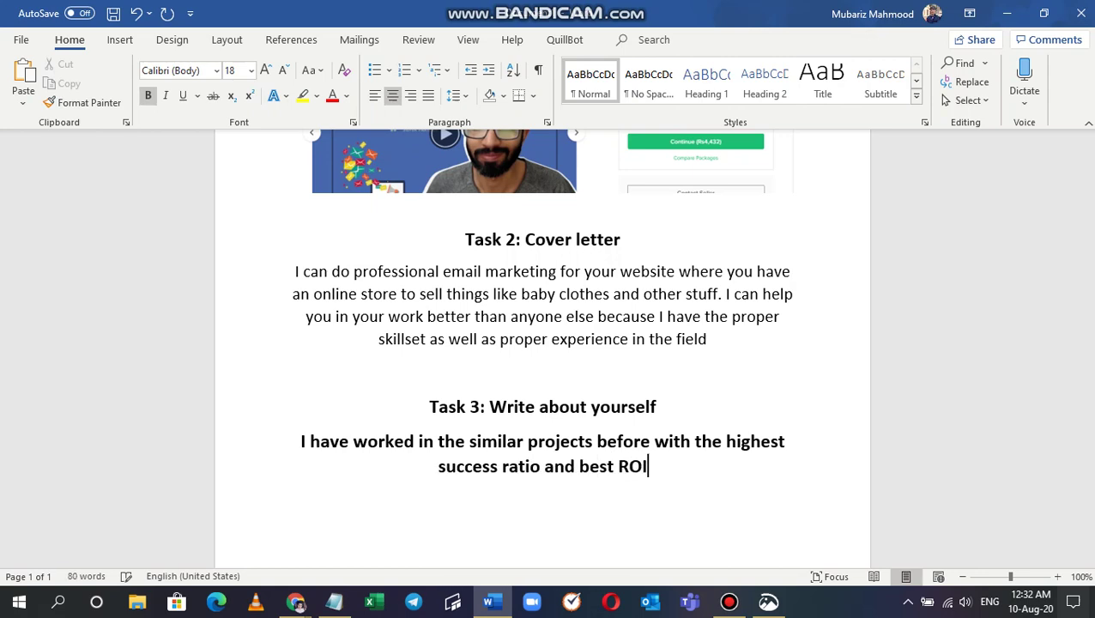
type(" than m")
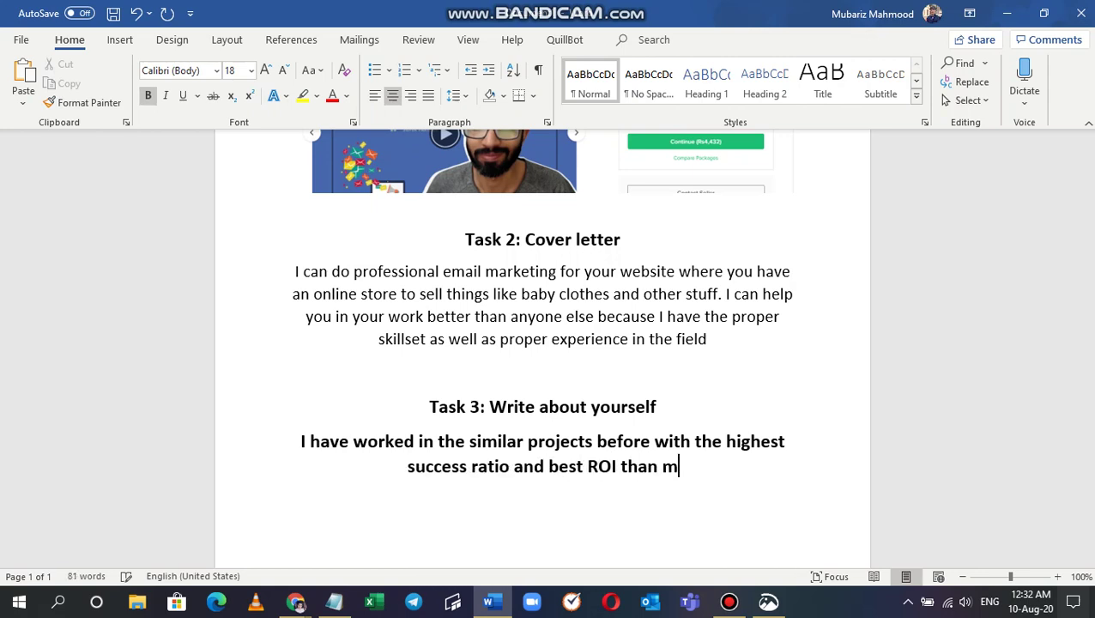
type("y team so ")
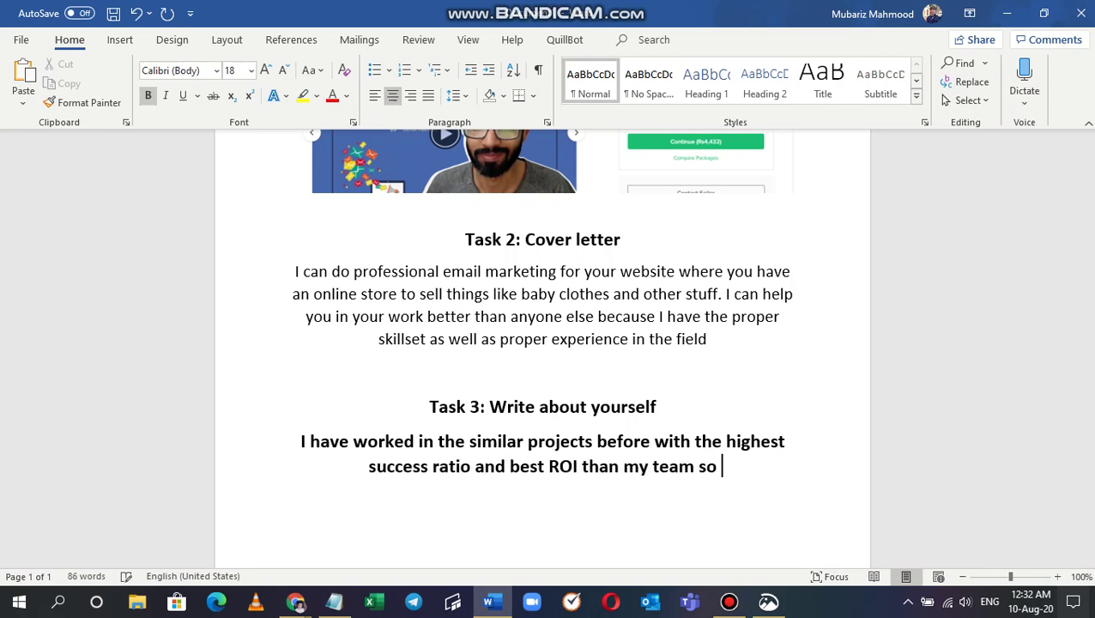
type("I think")
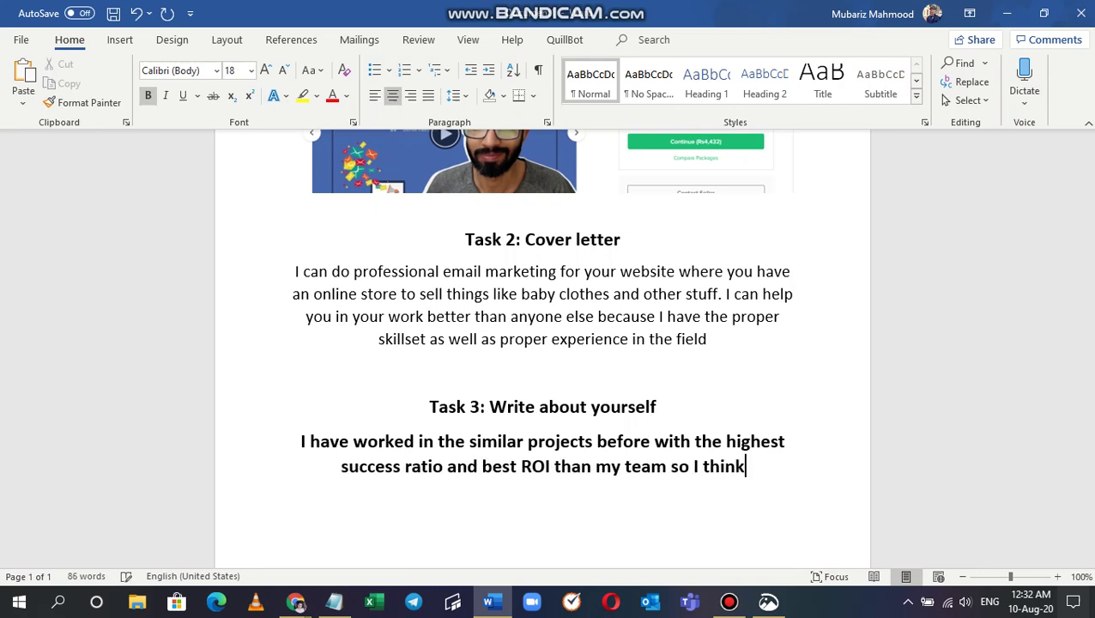
type(" I can manage it ")
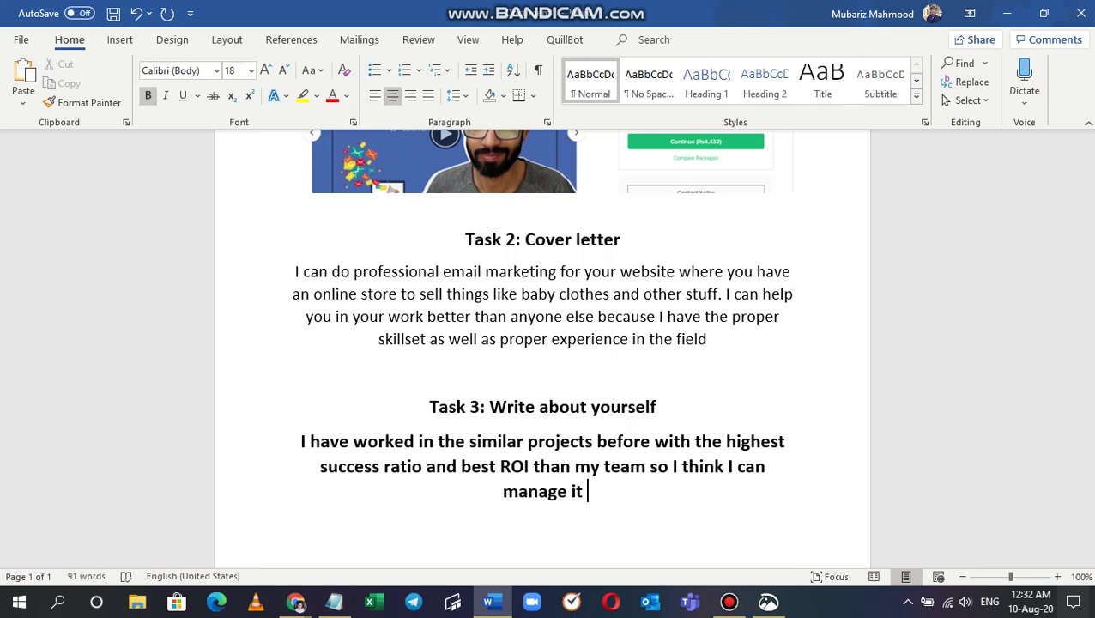
type("better th")
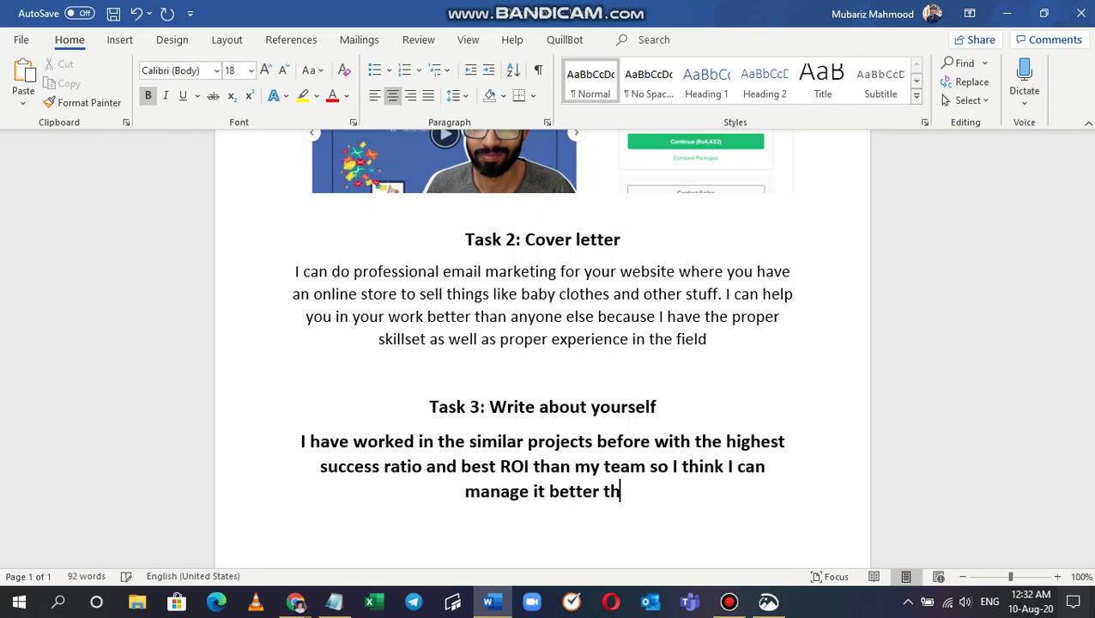
type("an anyone")
key("BackSpace")
type("w")
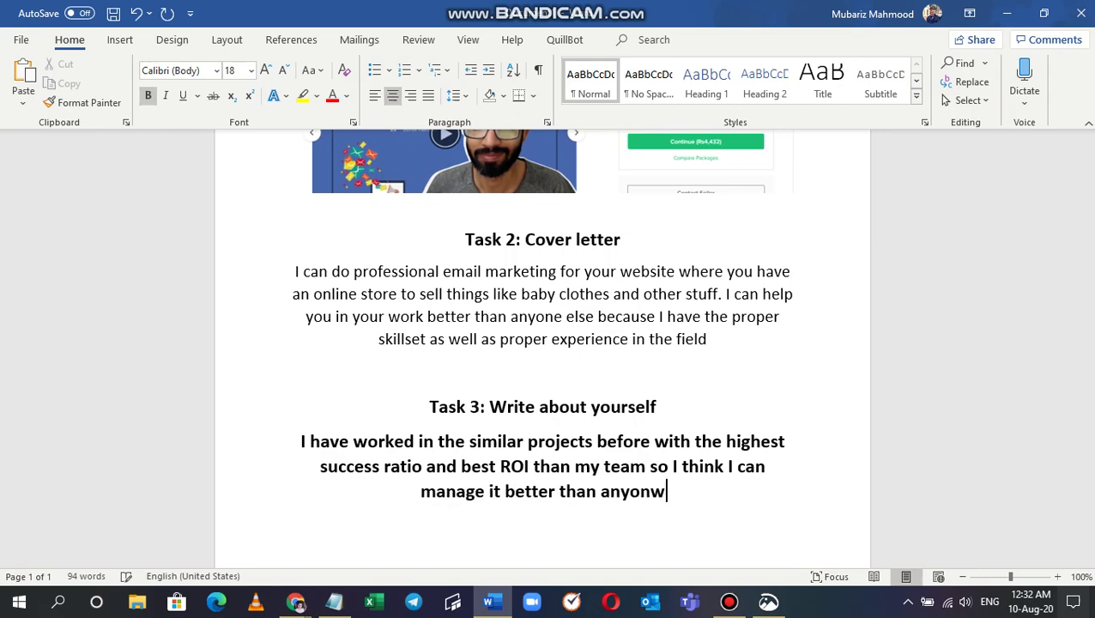
key("BackSpace")
type("e else.")
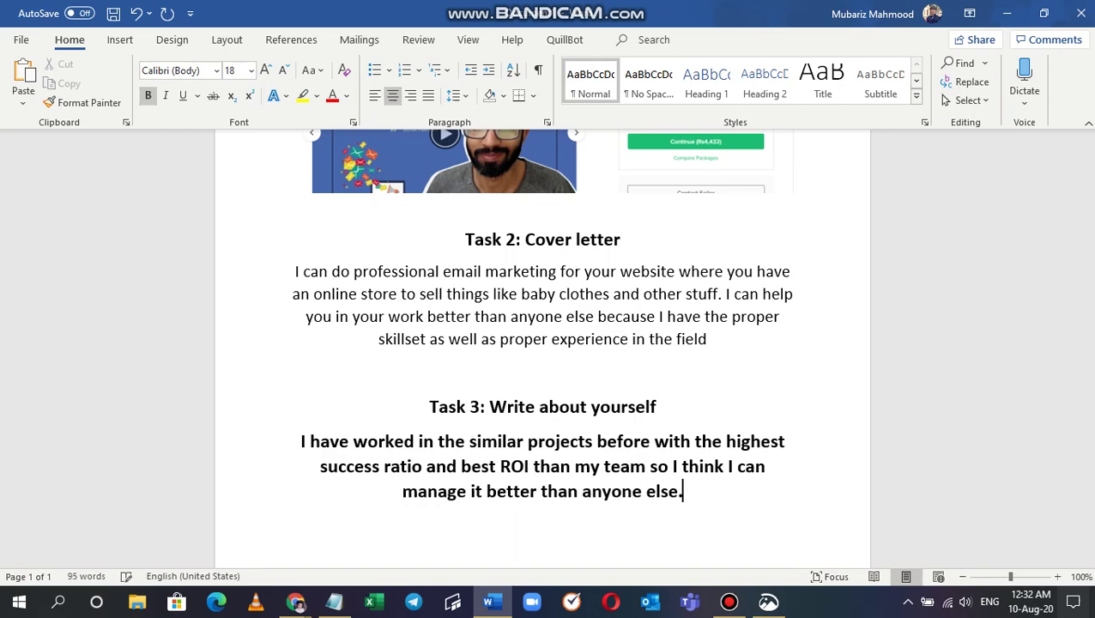
- Check the second Task 3 question in the PDF, then make the answer paragraph non-bold and smaller
key("alt+Tab")
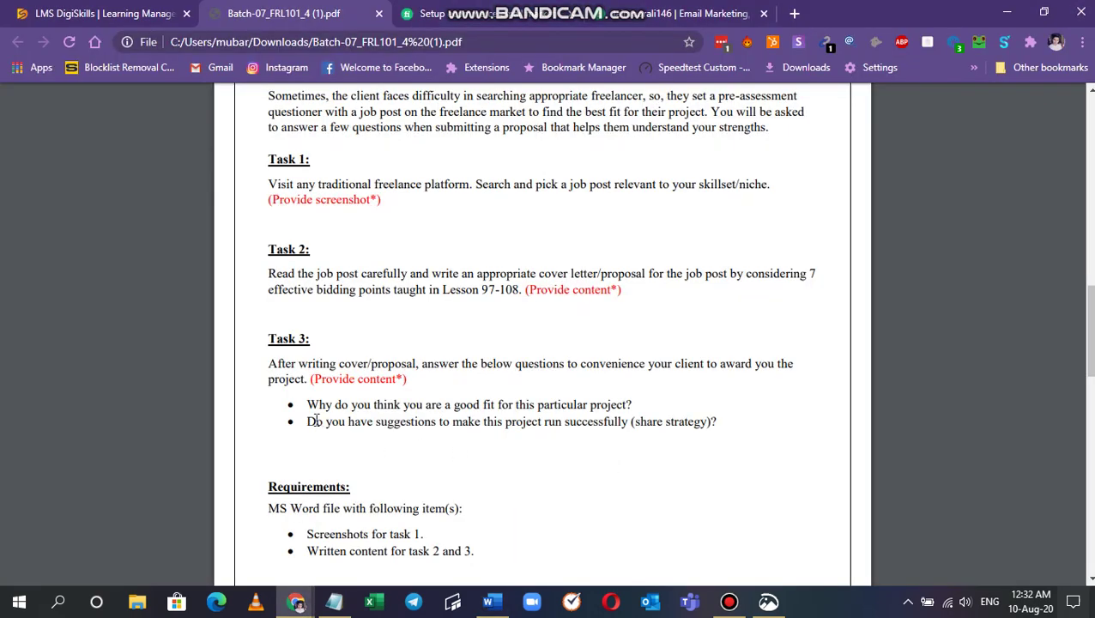
left_click_drag(314, 419, 648, 422)
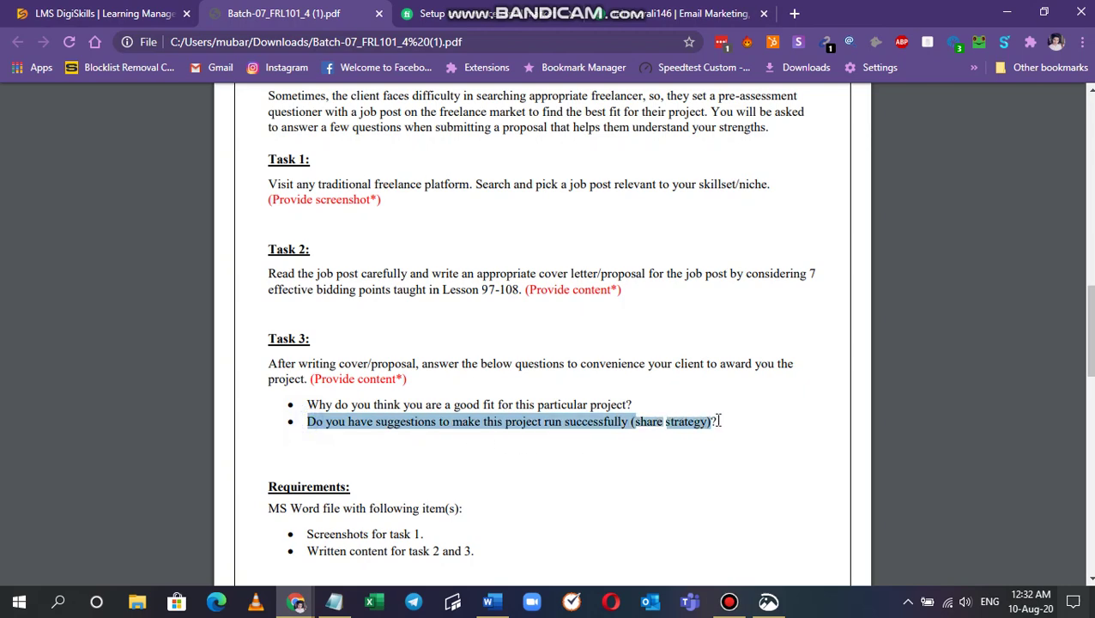
key("alt+Tab")
scroll(643, 429, "down", 3)
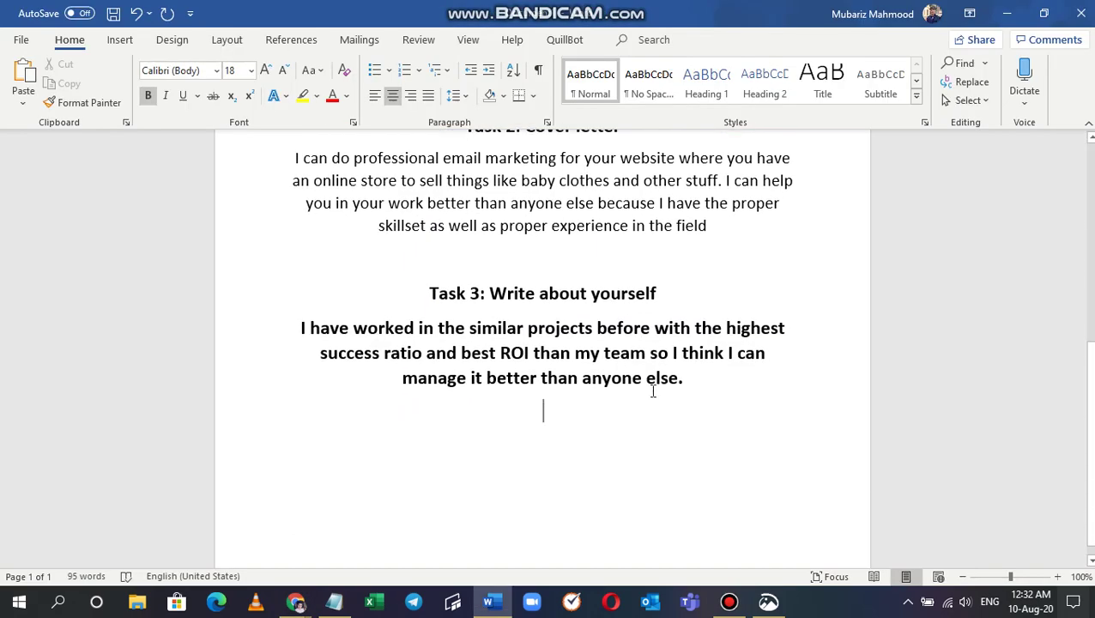
left_click_drag(694, 375, 291, 305)
left_click(148, 95)
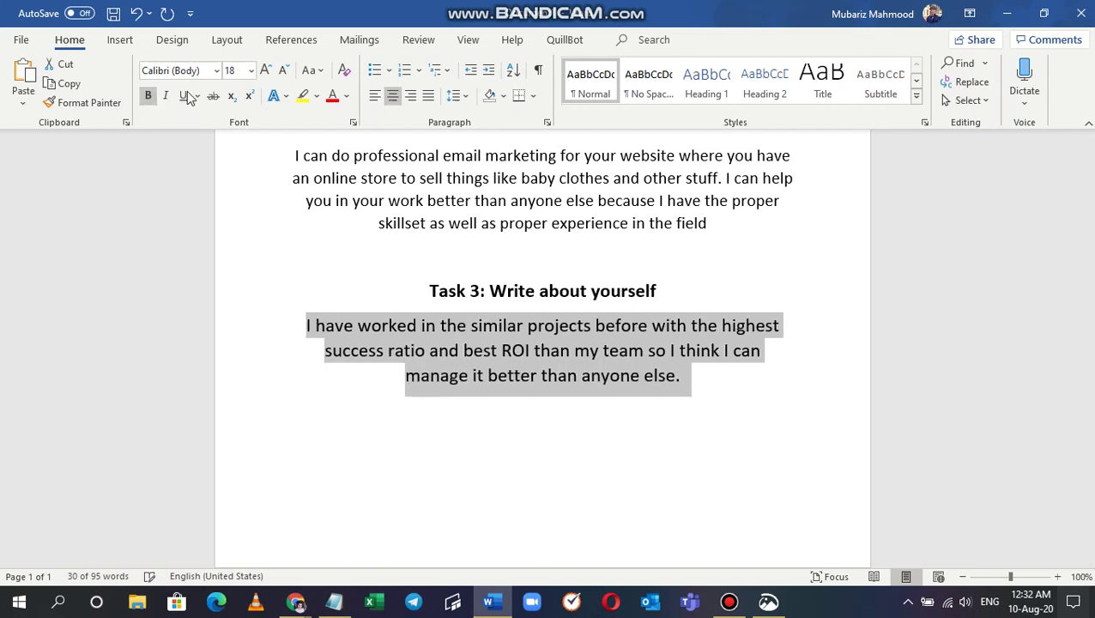
left_click(280, 70)
left_click(544, 407)
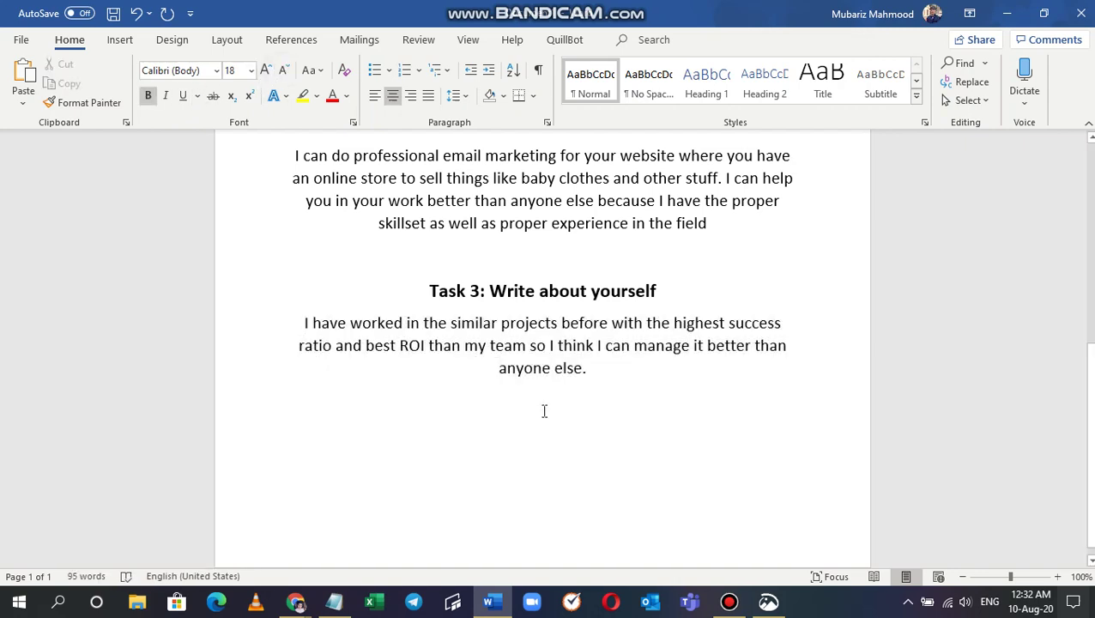
- Write the second Task 3 paragraph proposing multiple domains for email campaigns, ending 'to sell more in less time'
type("I can")
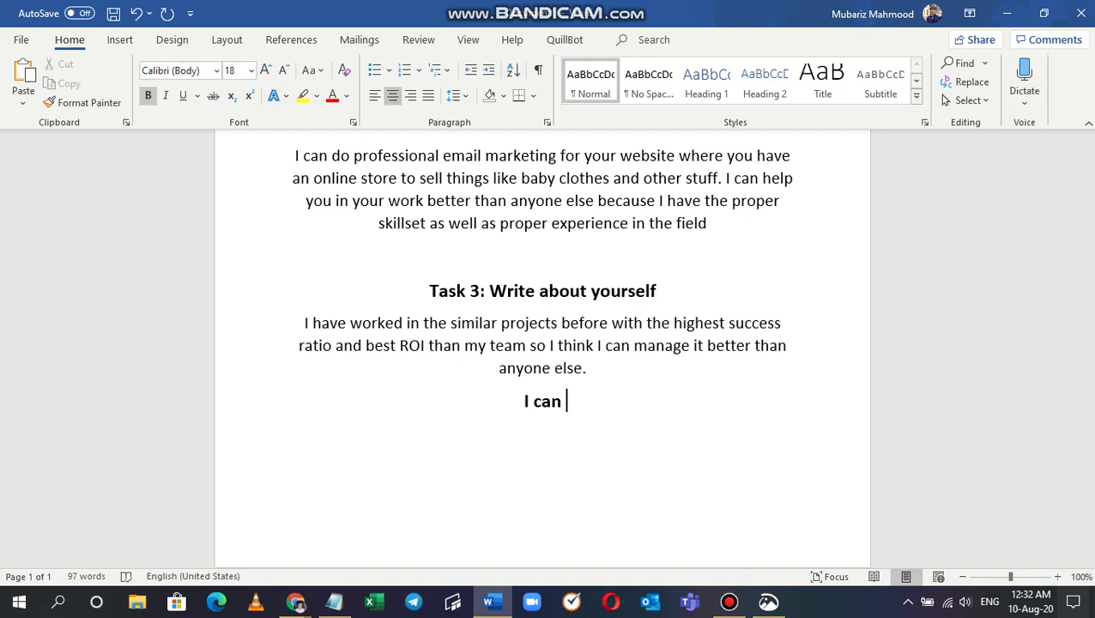
type(" tell you ")
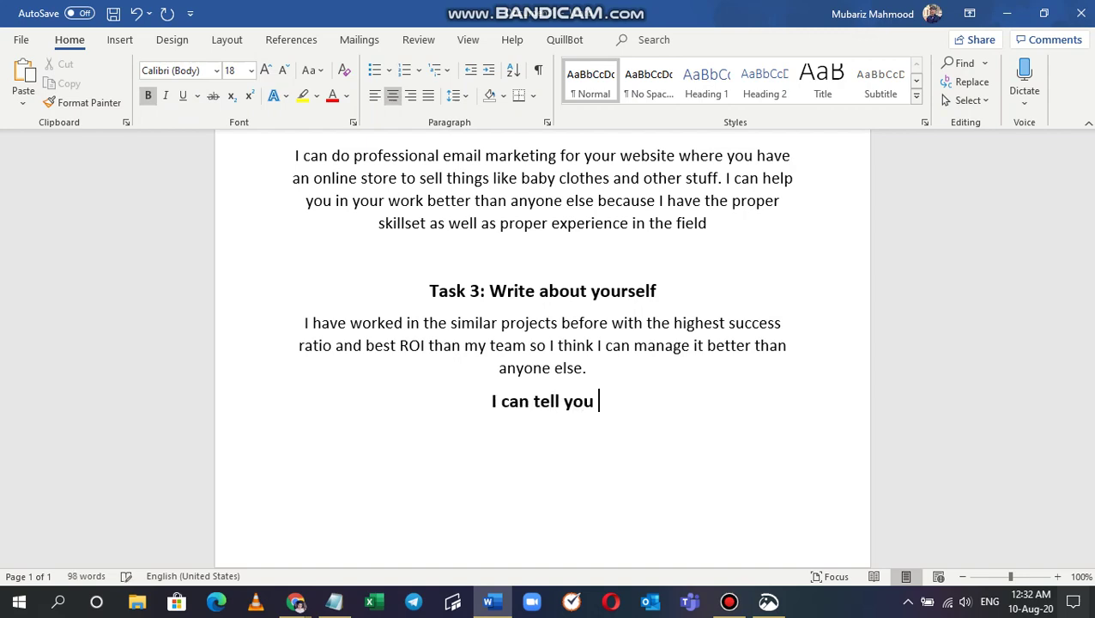
type("that we ca")
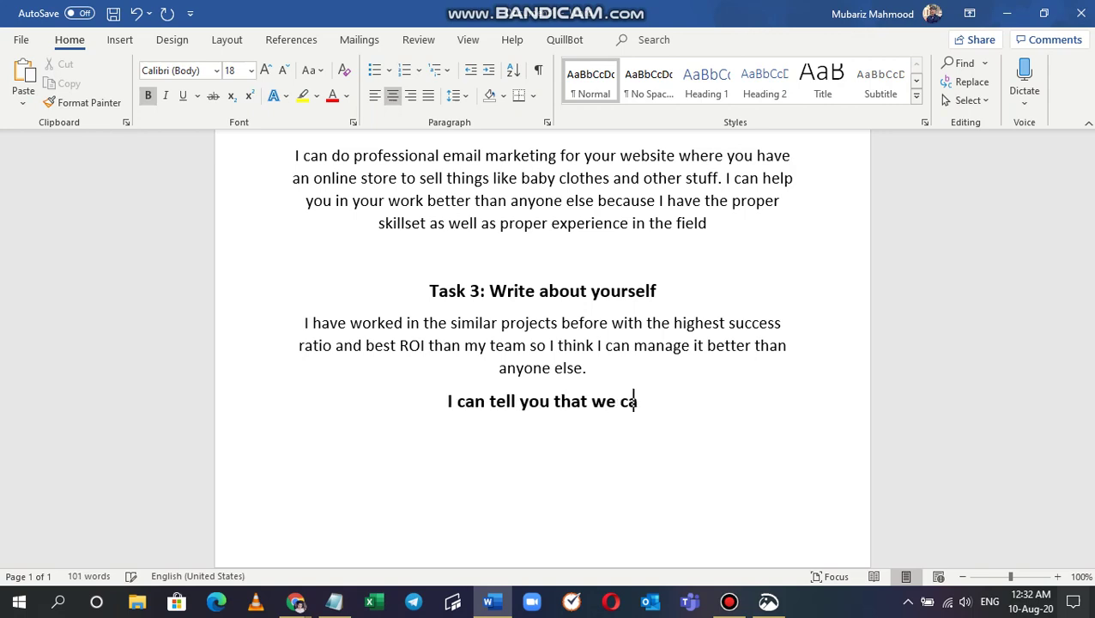
type("n use multi")
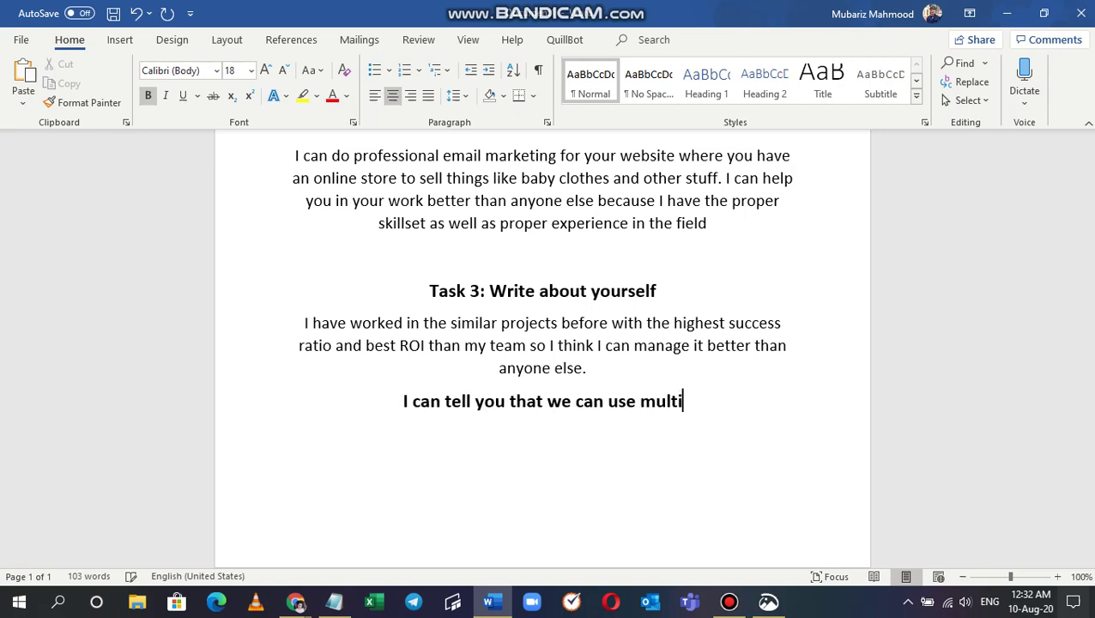
type("ple domains f")
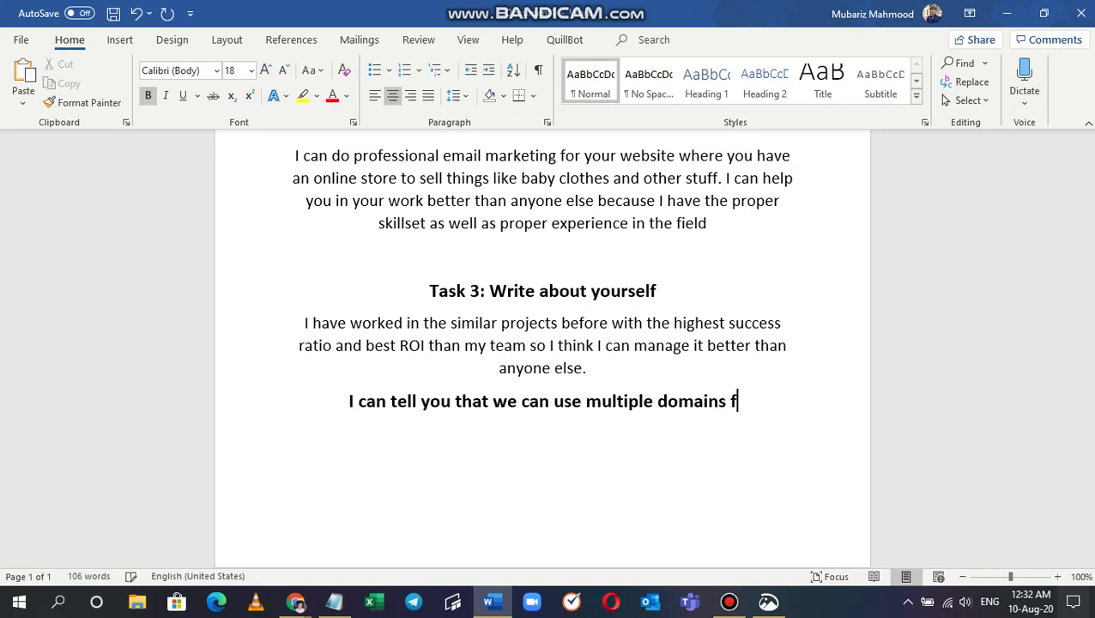
key("BackSpace")
type("to send")
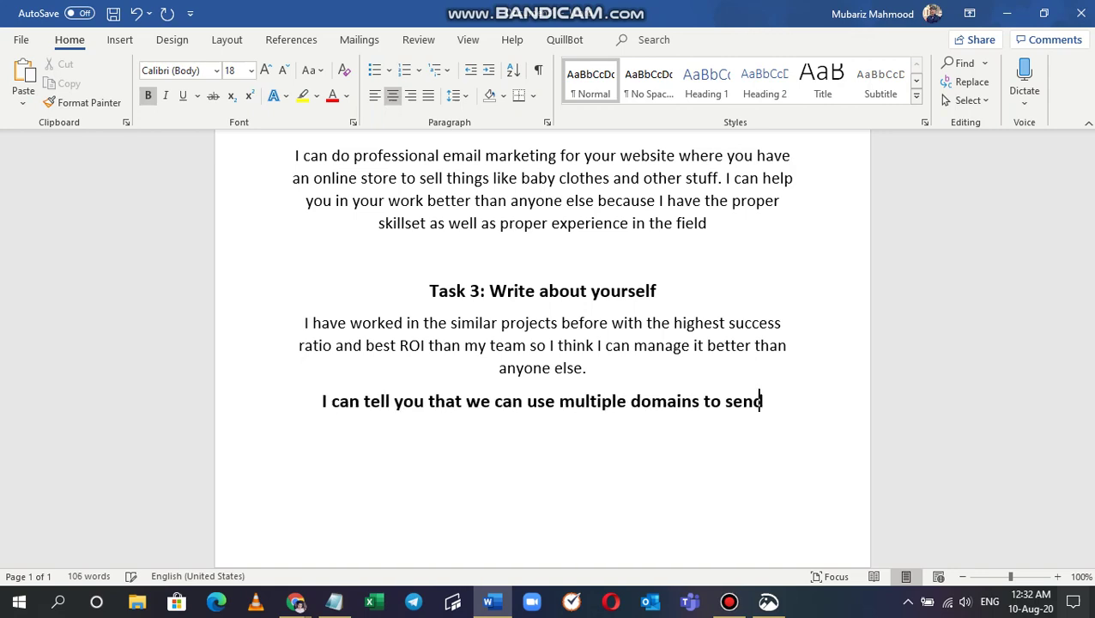
type(" mulit")
key("BackSpace")
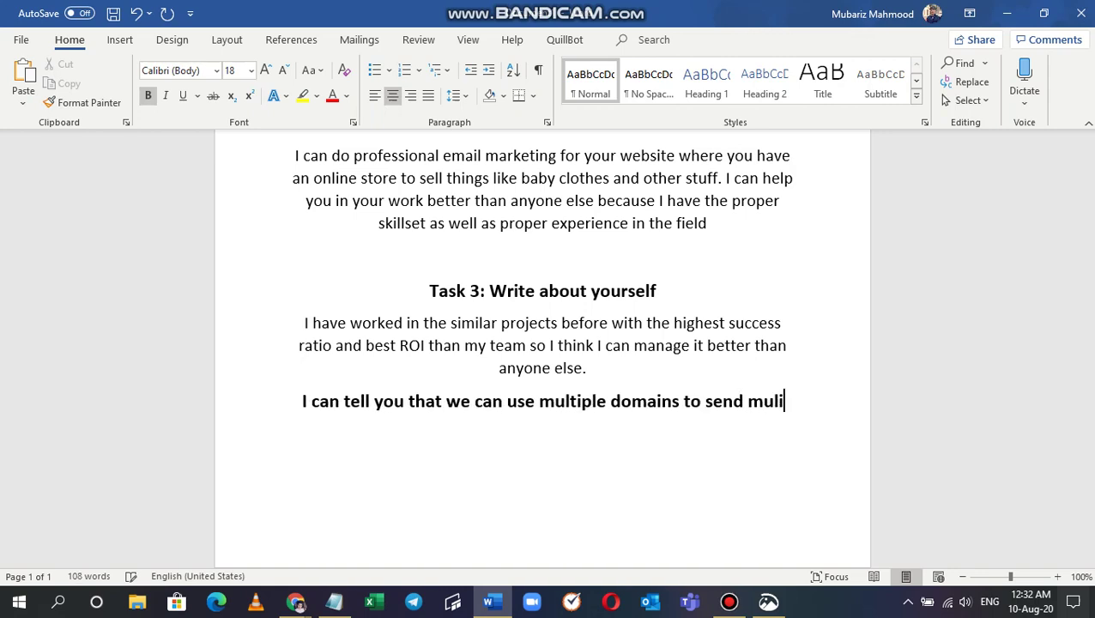
type("ple email m")
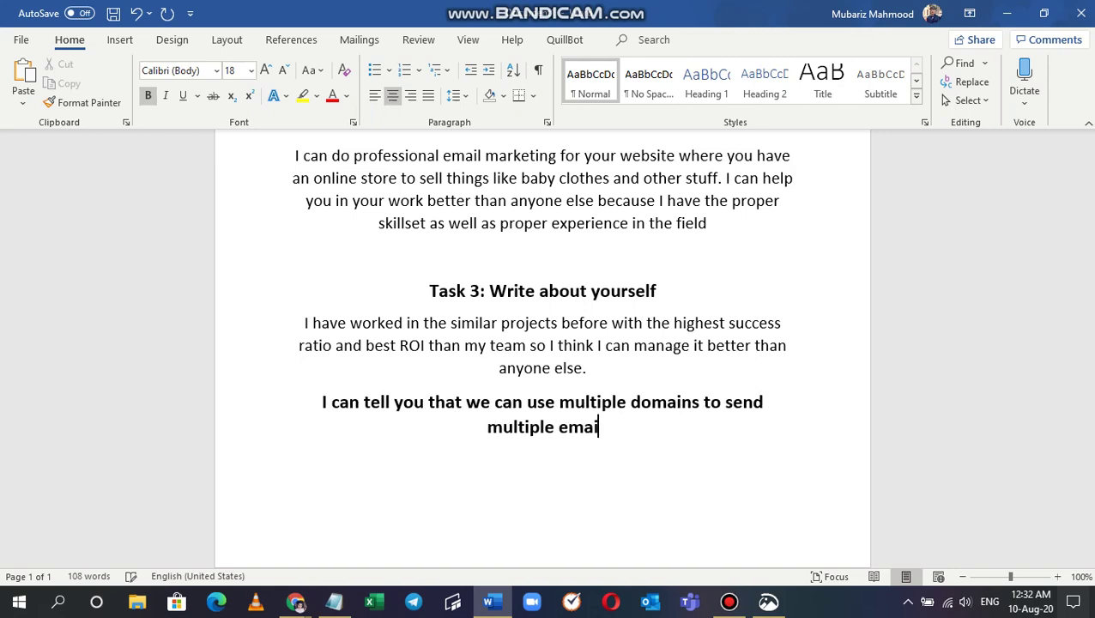
type("arketing")
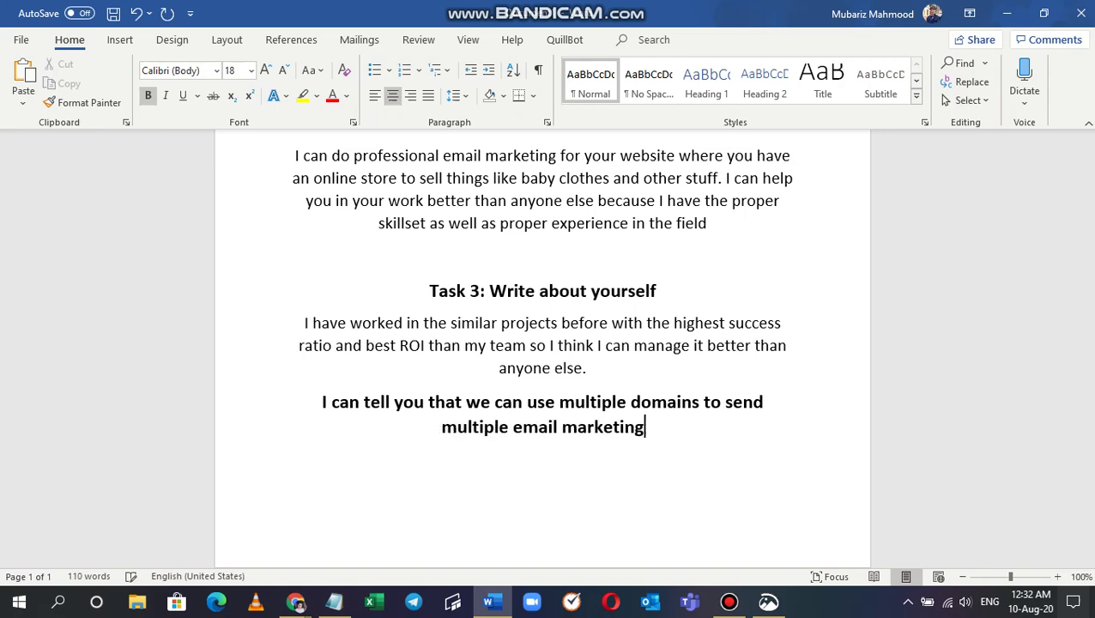
type(" campaigns")
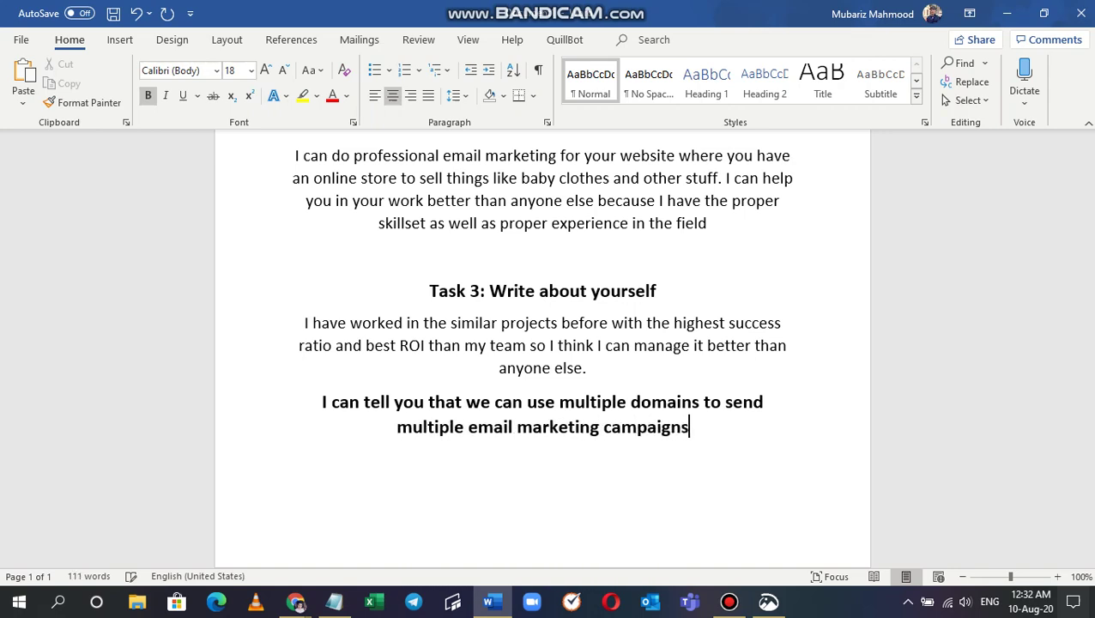
type(" for your compa")
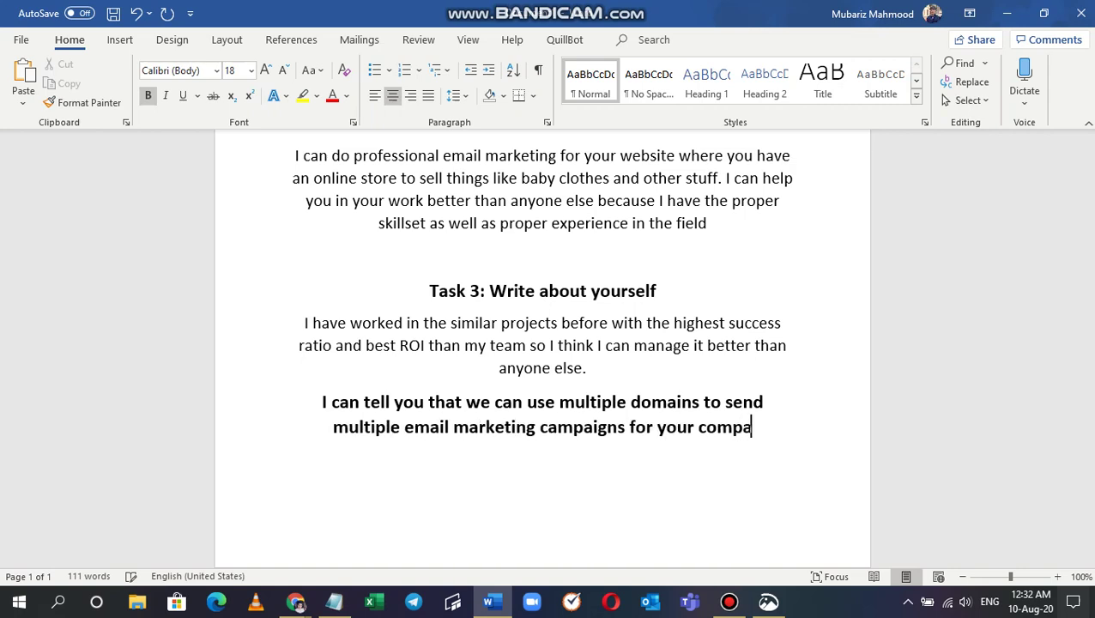
type("ny so y")
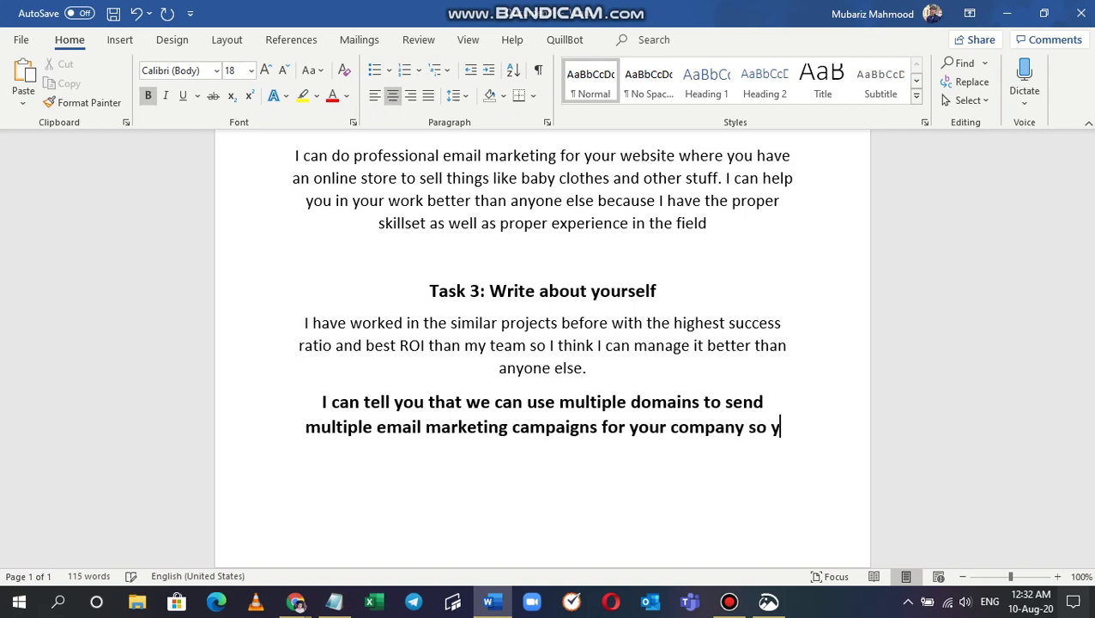
type("ou can have m")
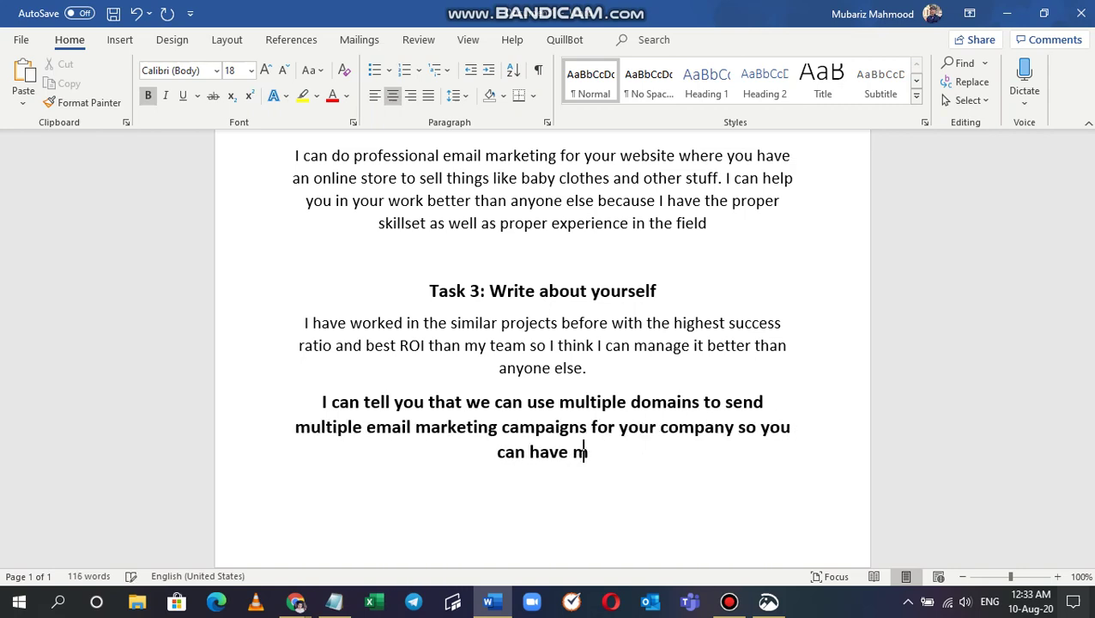
type("ultiple exp")
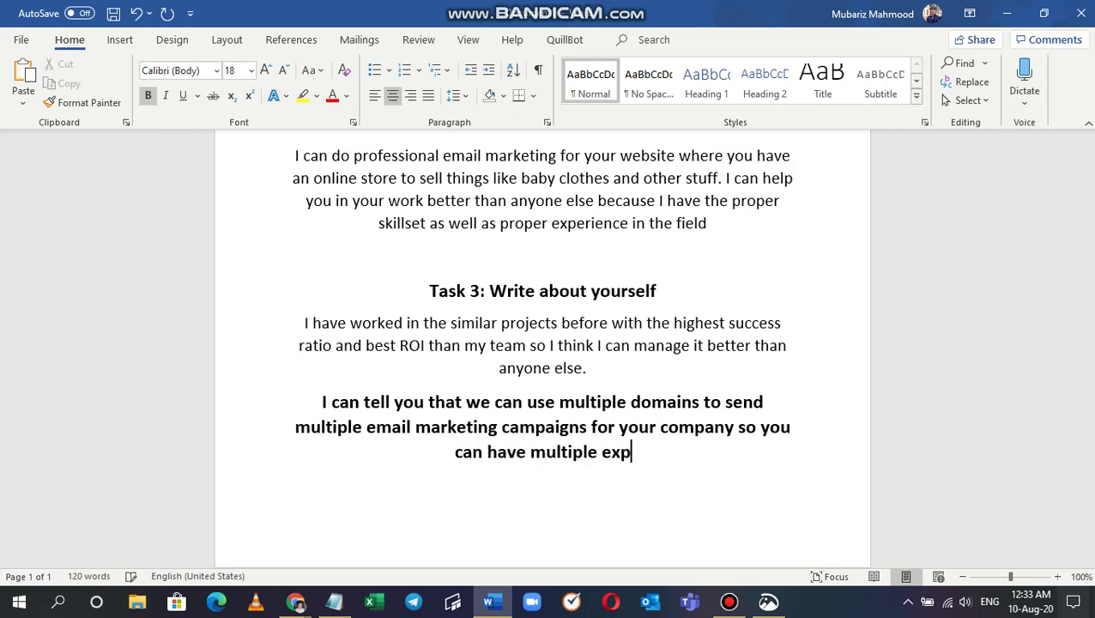
type("osures as well as ")
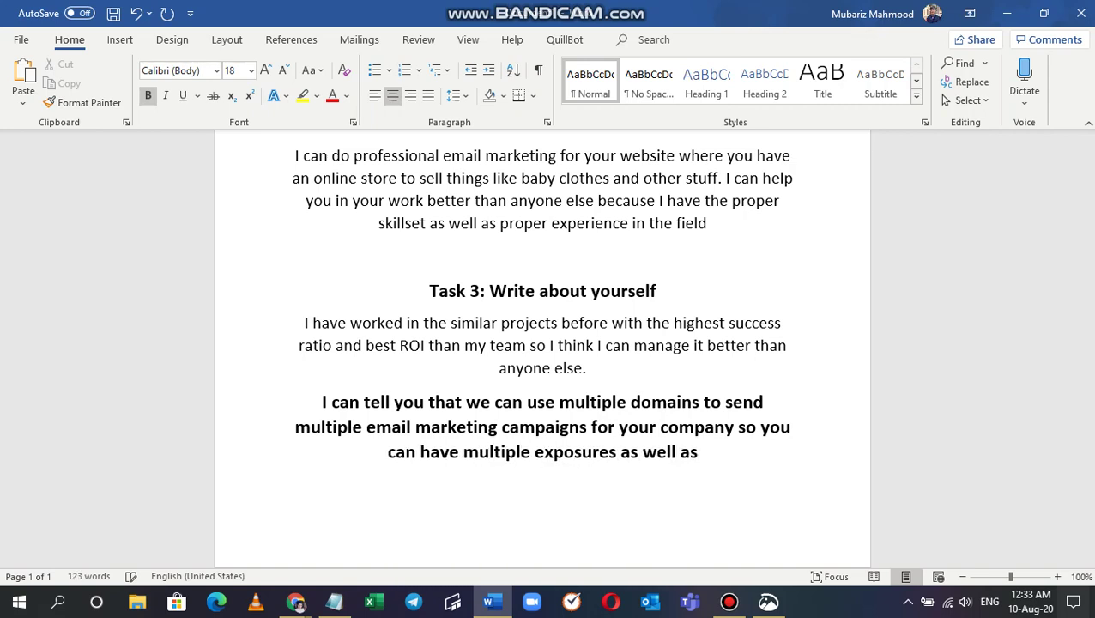
type("multiple")
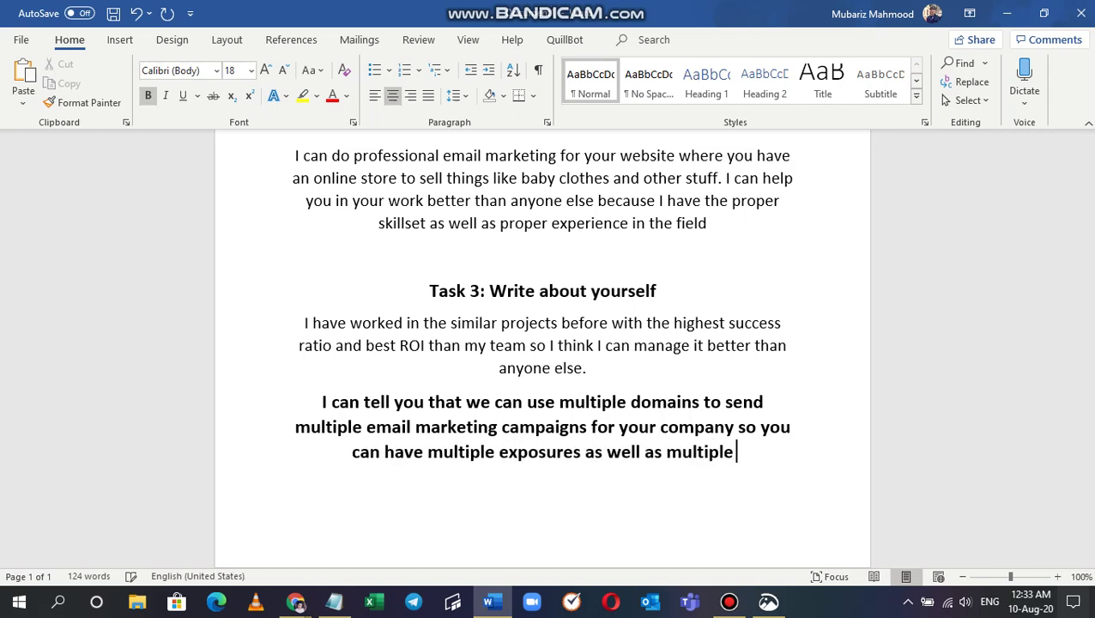
key("BackSpace")
key("BackSpace")
key("BackSpace")
key("BackSpace")
key("BackSpace")
key("BackSpace")
key("BackSpace")
key("BackSpace")
key("BackSpace")
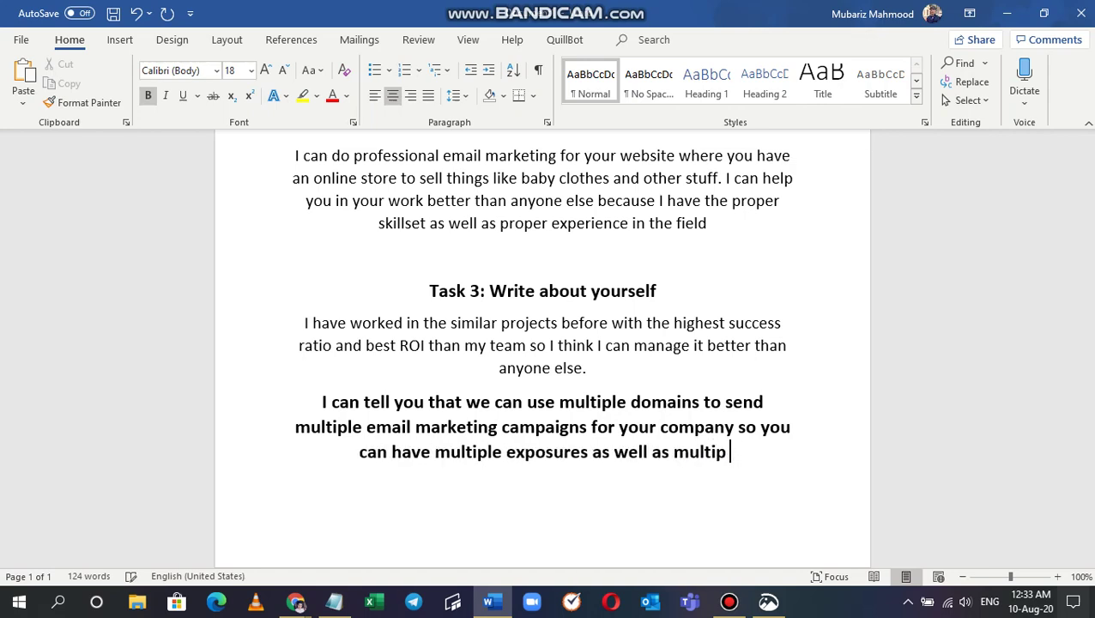
type("people ")
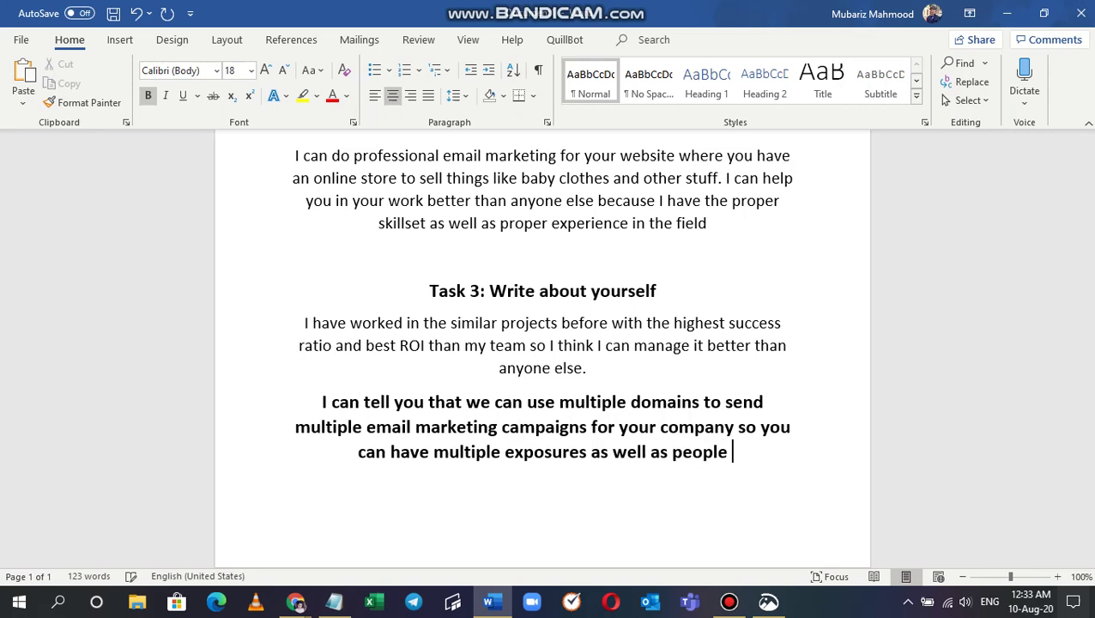
type("can see mul")
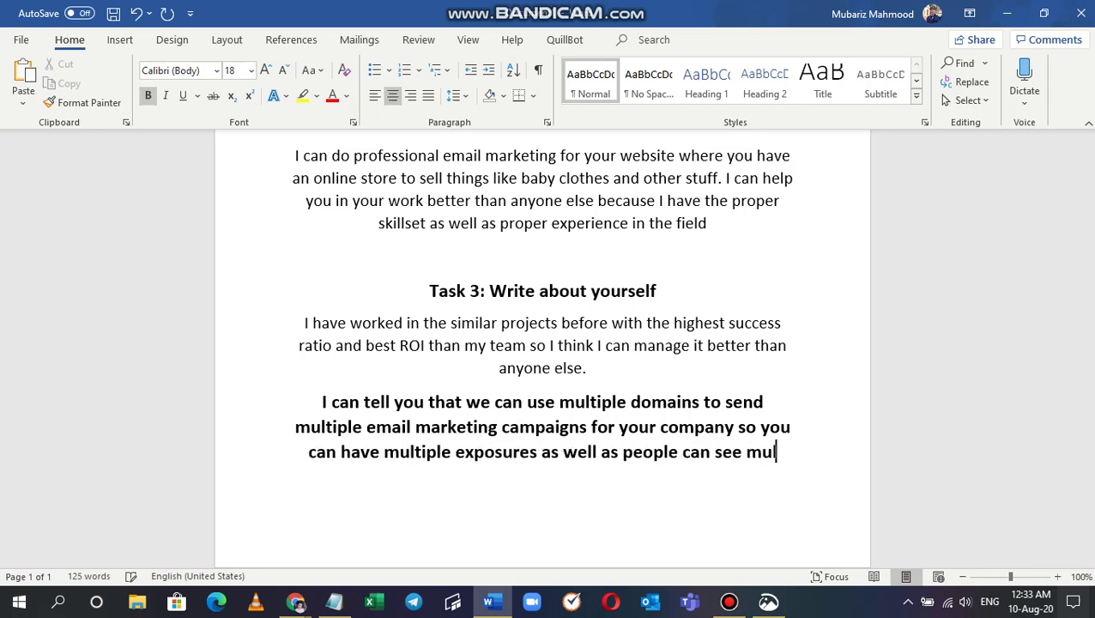
type("tiple emai")
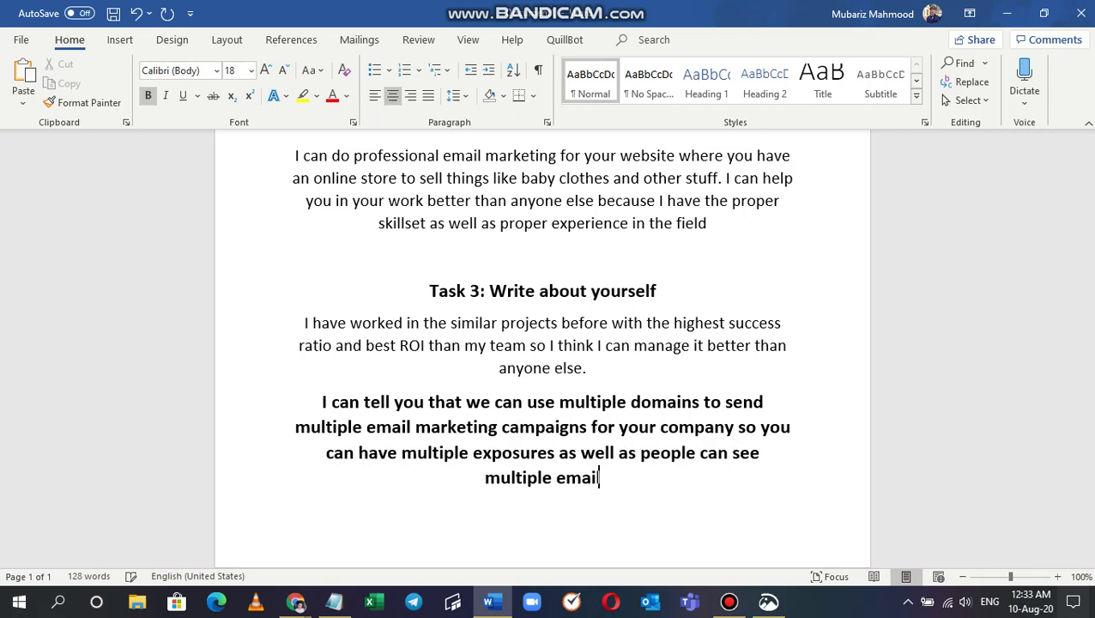
type("ls in their")
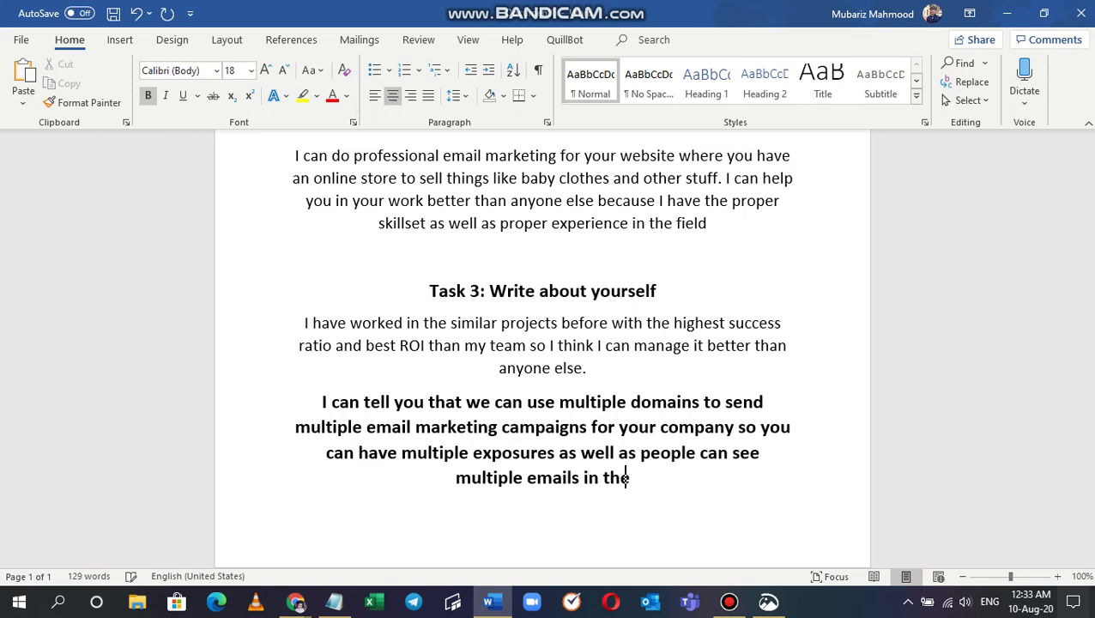
key("BackSpace")
type("ir in")
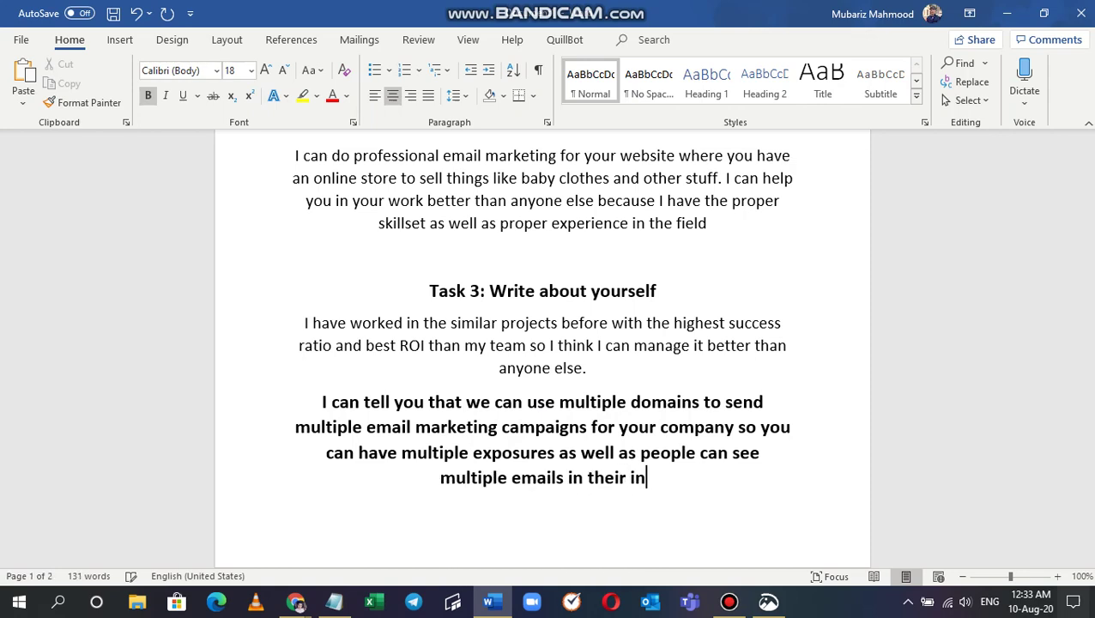
type("boxes")
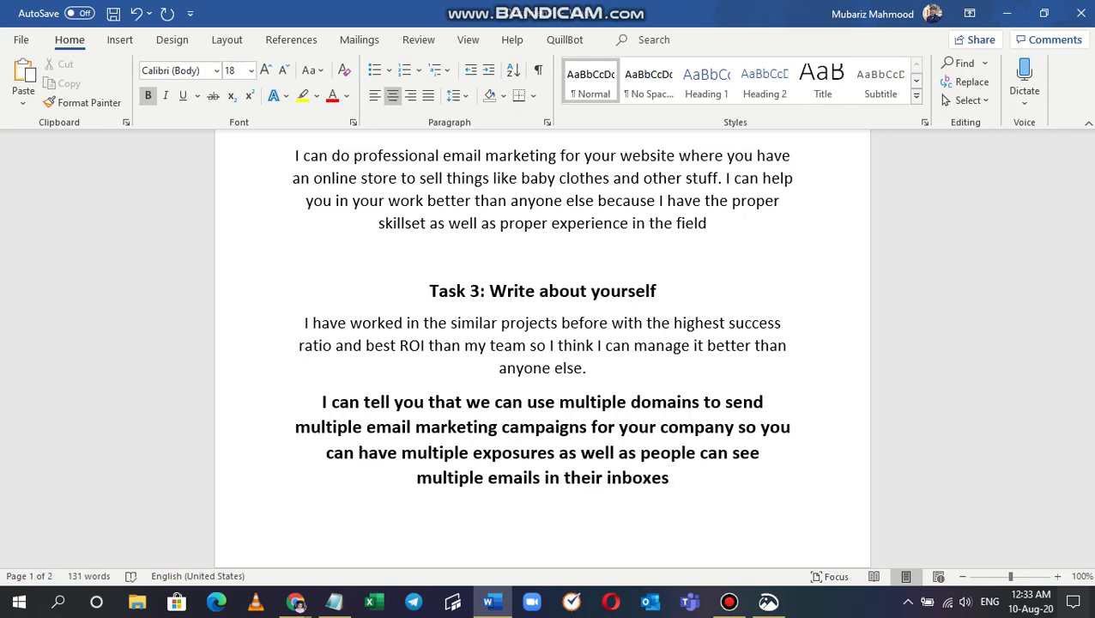
type(". Which ")
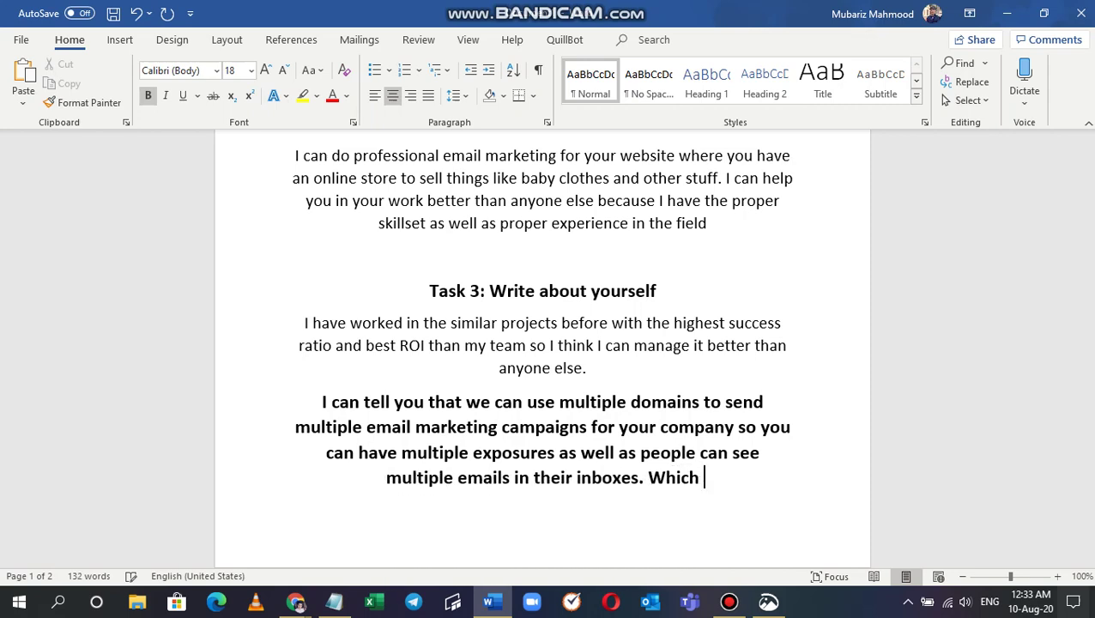
type("gives ")
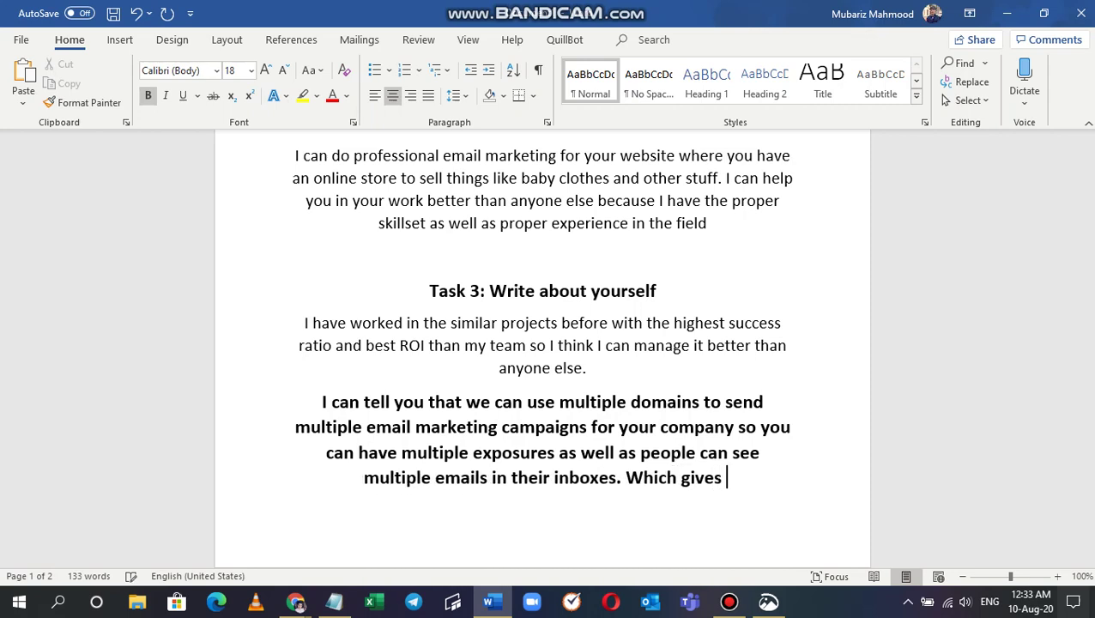
type("us an ")
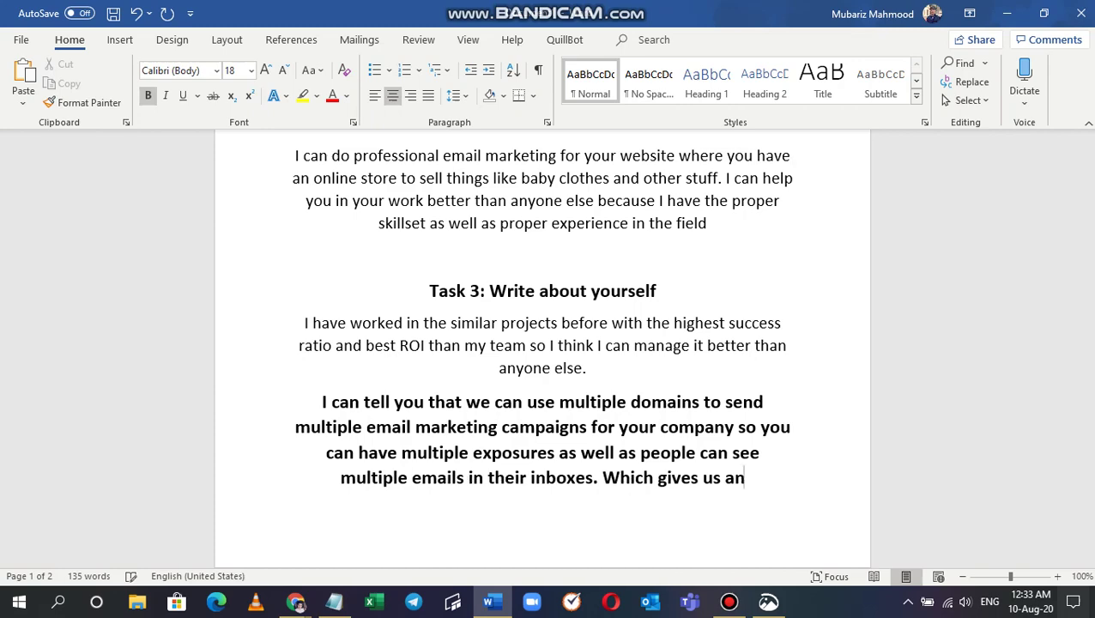
type("extr")
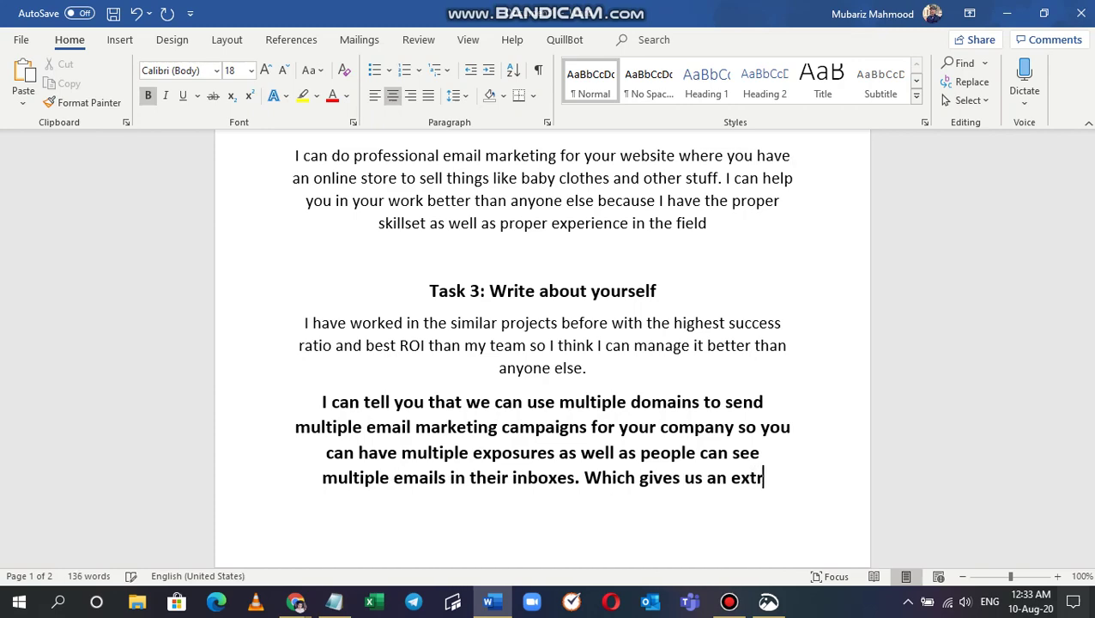
type("a advan")
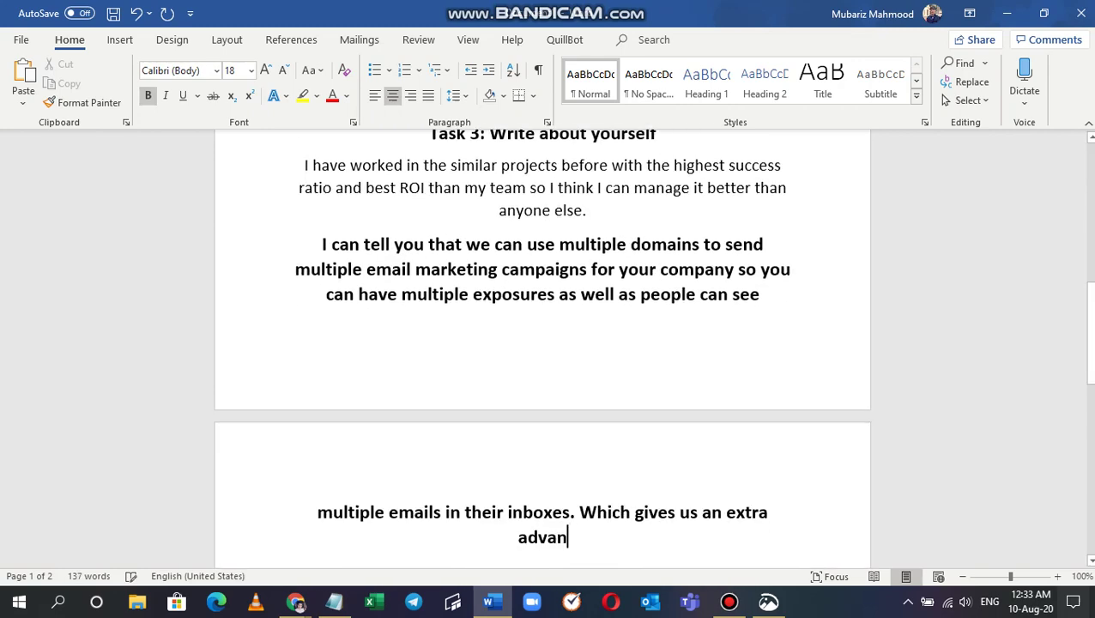
type("tage to ")
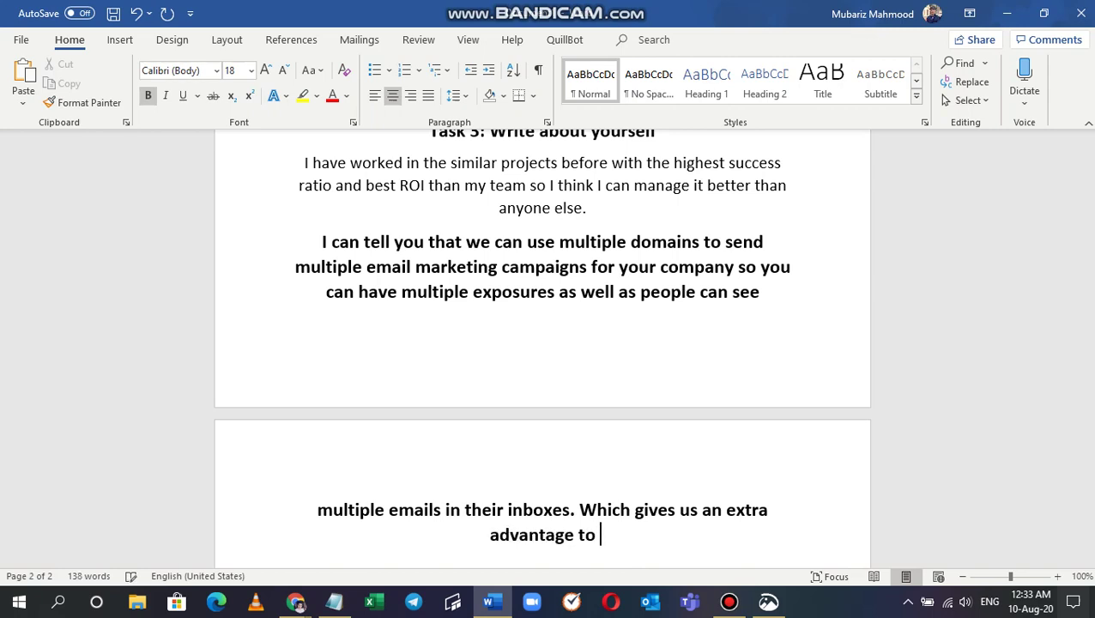
type("se")
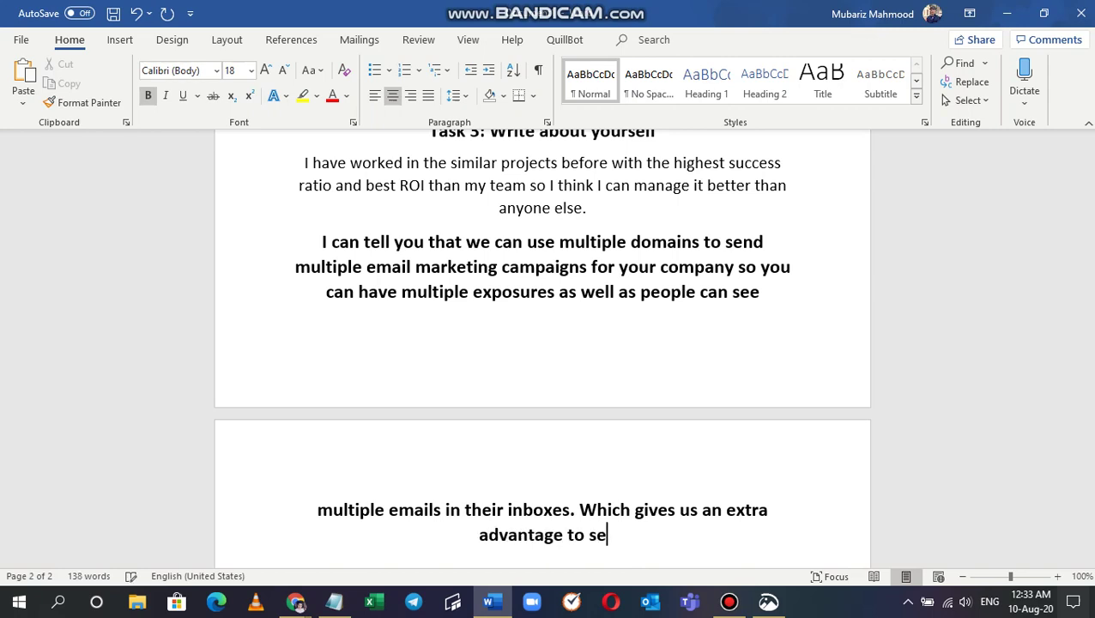
type("ll more in less time")
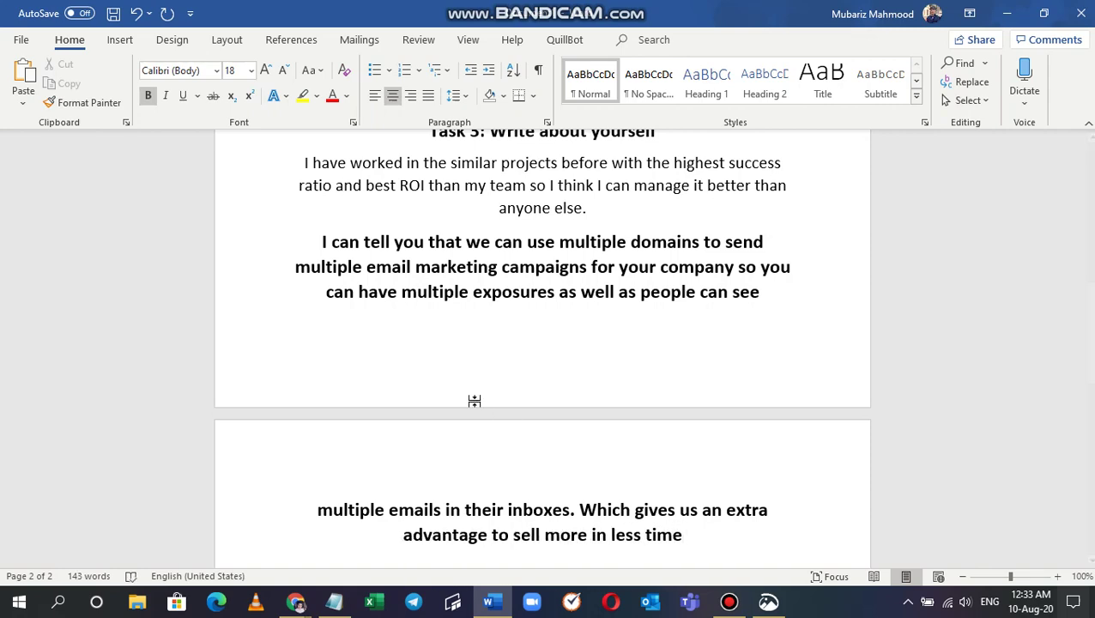
- Make the second Task 3 paragraph regular weight at size 16 and fix the final letter of 'time'
left_click_drag(690, 535, 319, 241)
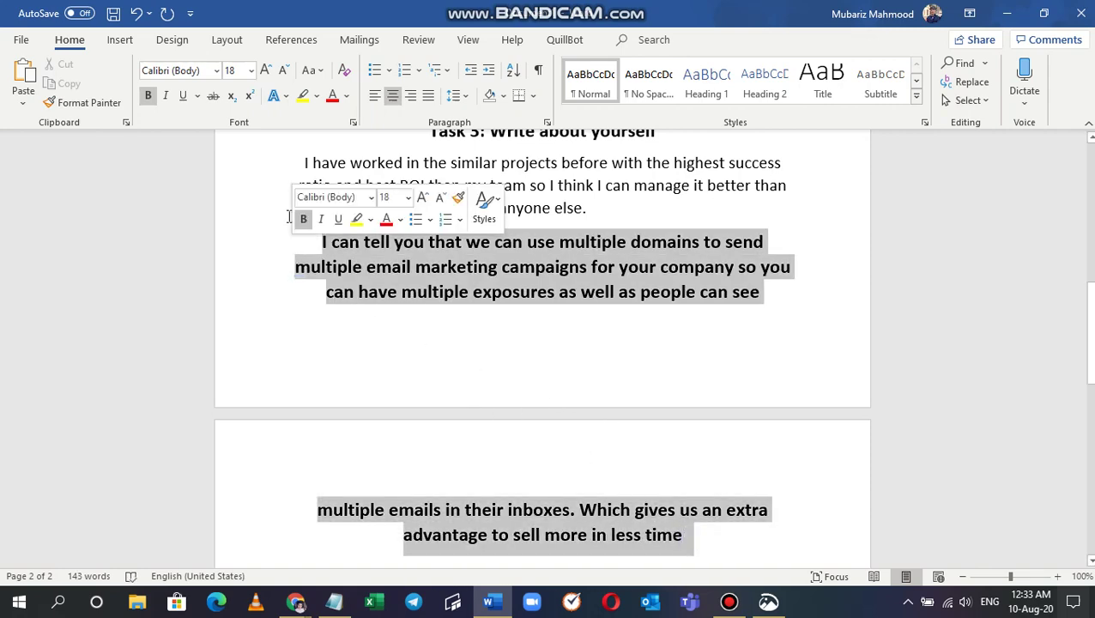
left_click(149, 97)
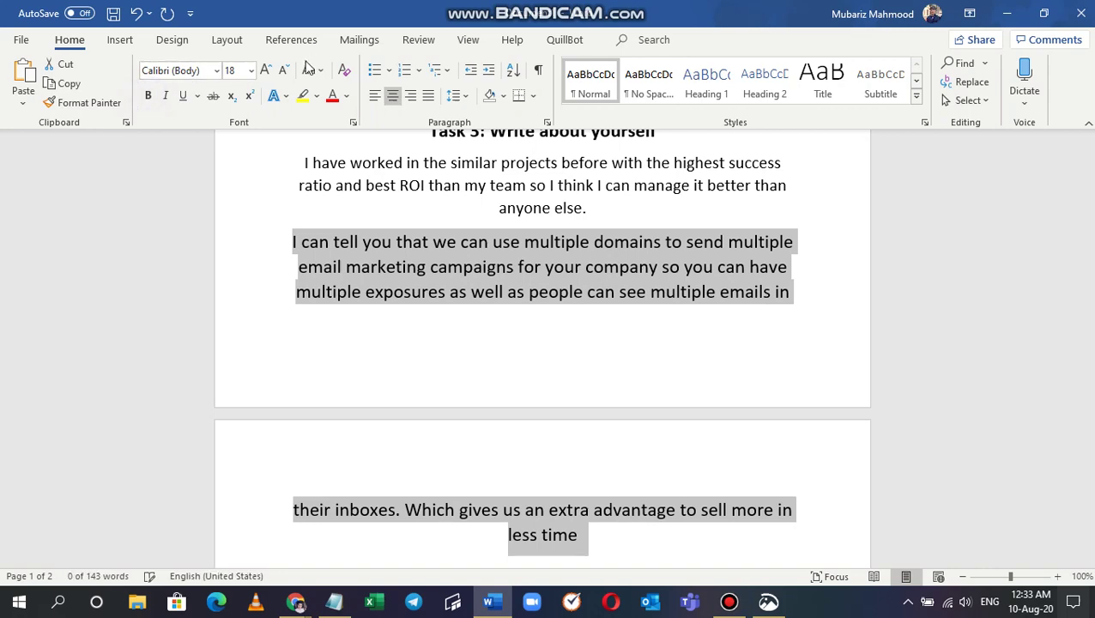
left_click(285, 71)
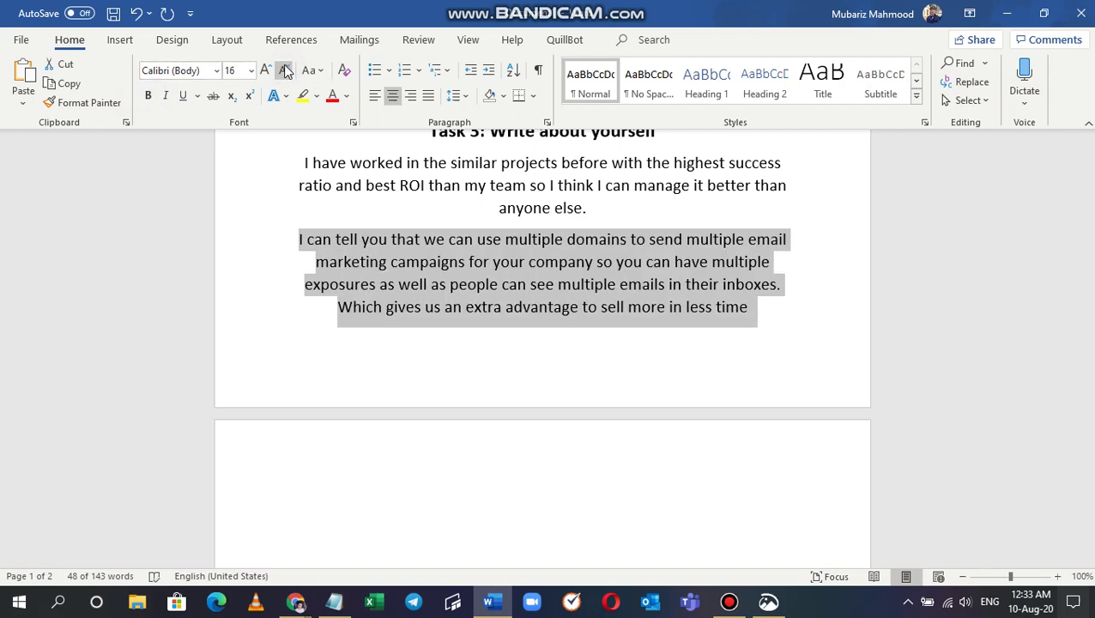
scroll(827, 454, "up", 3)
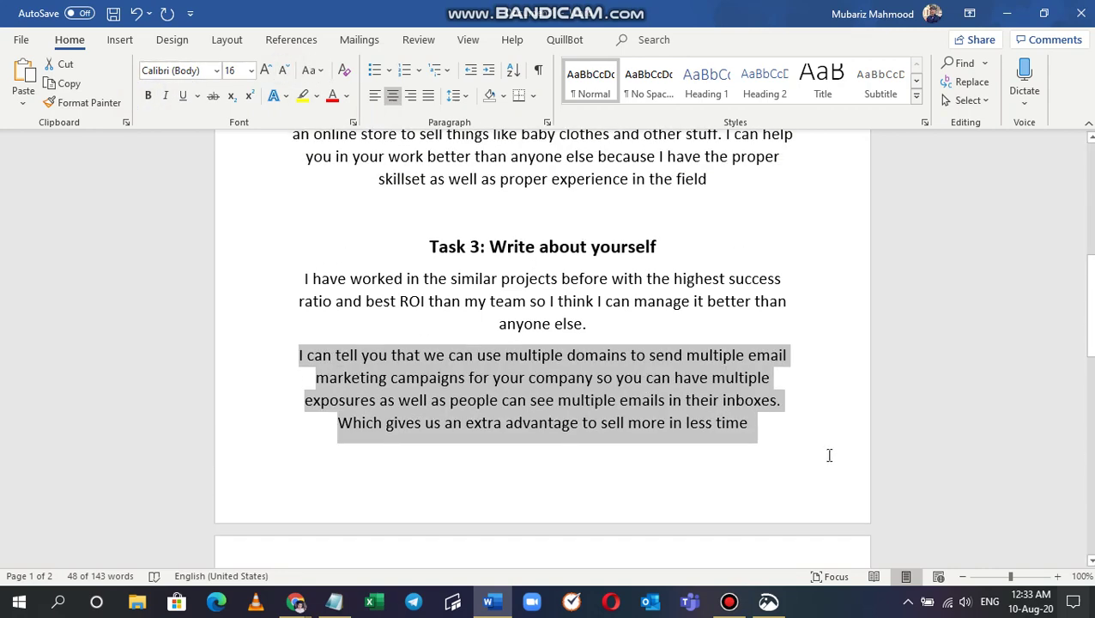
left_click(782, 429)
key("BackSpace")
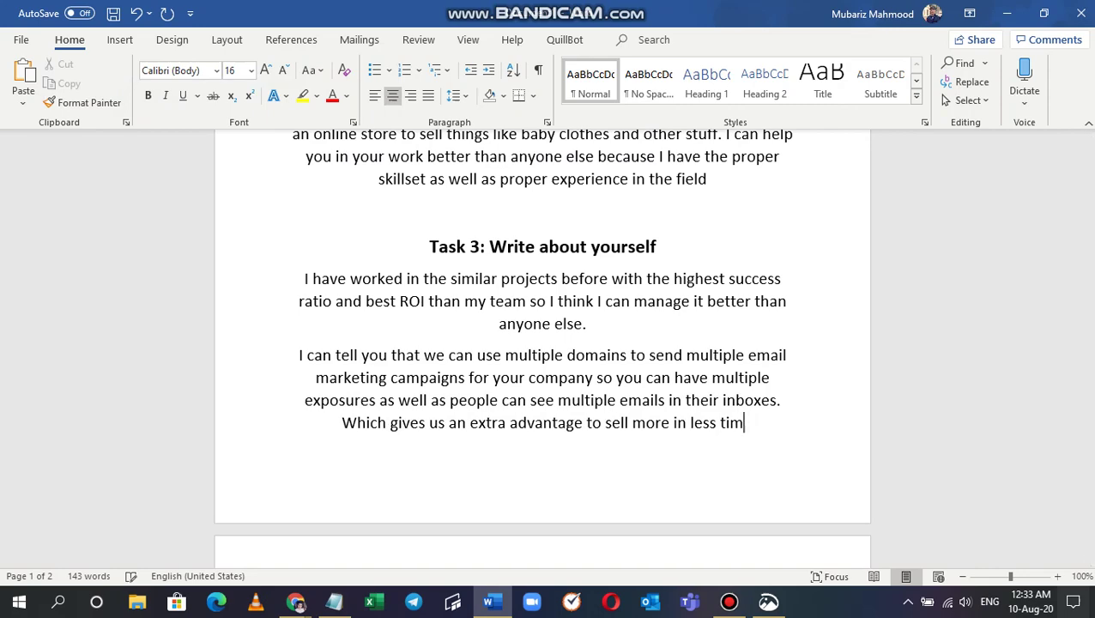
type("e")
- Delete the blank second page and the trailing spaces after 'time', checking against the assignment PDF
scroll(740, 462, "down", 10)
scroll(622, 406, "up", 5)
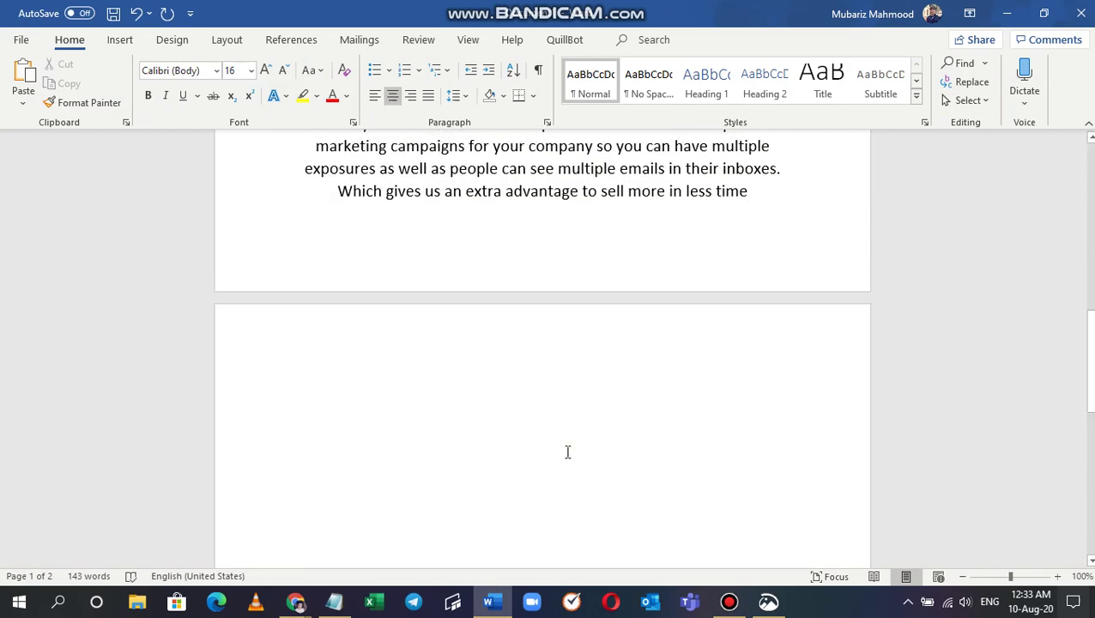
key("ctrl+z")
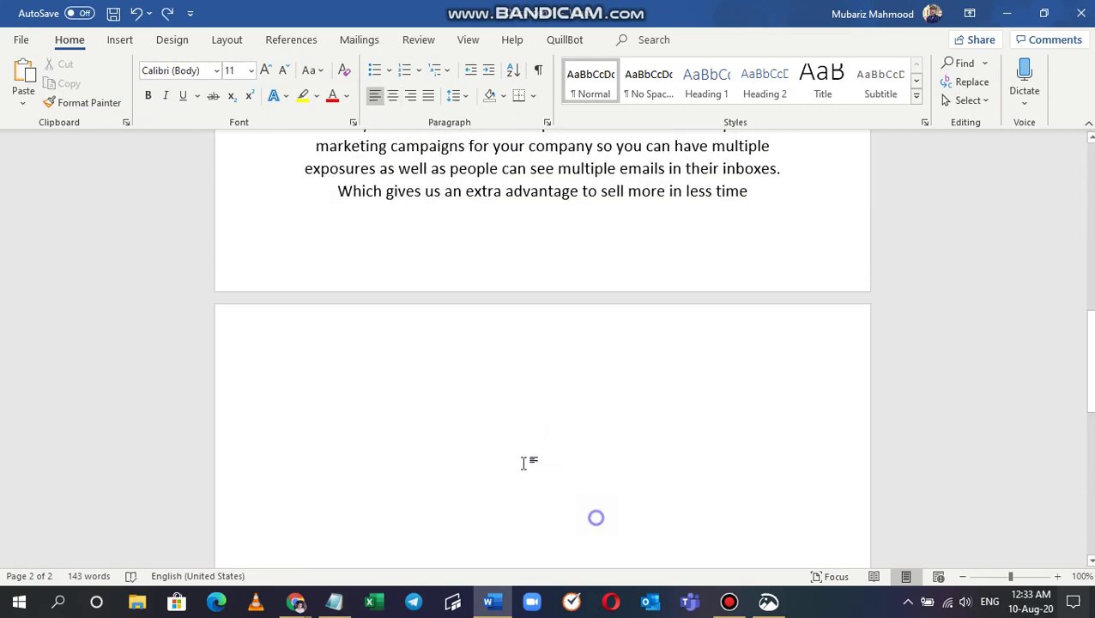
scroll(415, 395, "up", 3)
key("BackSpace")
scroll(570, 469, "up", 9)
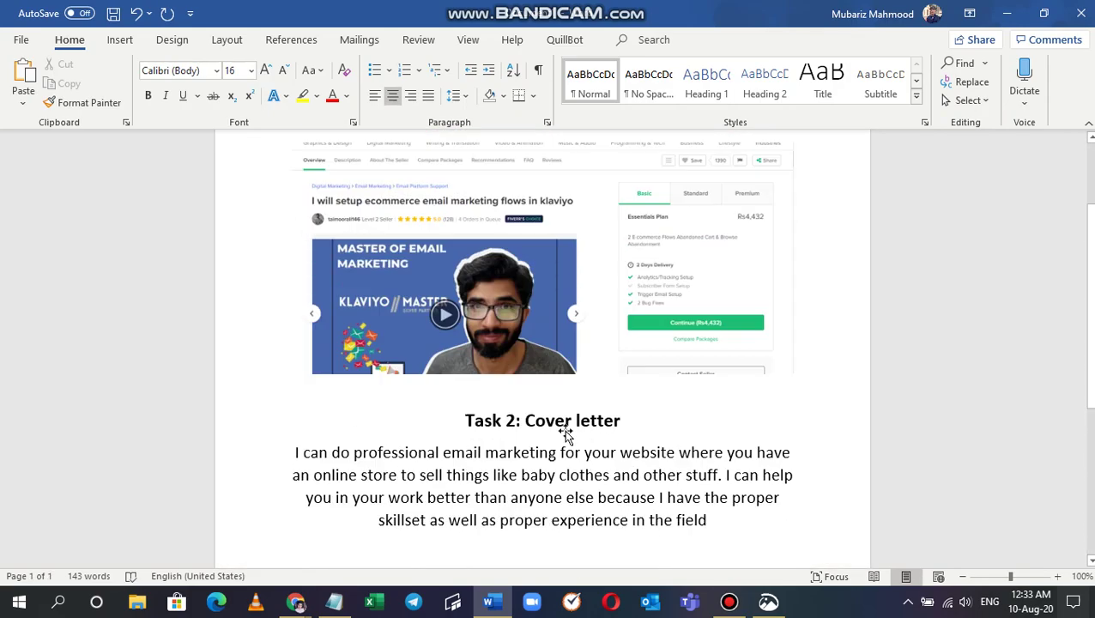
scroll(557, 406, "down", 9)
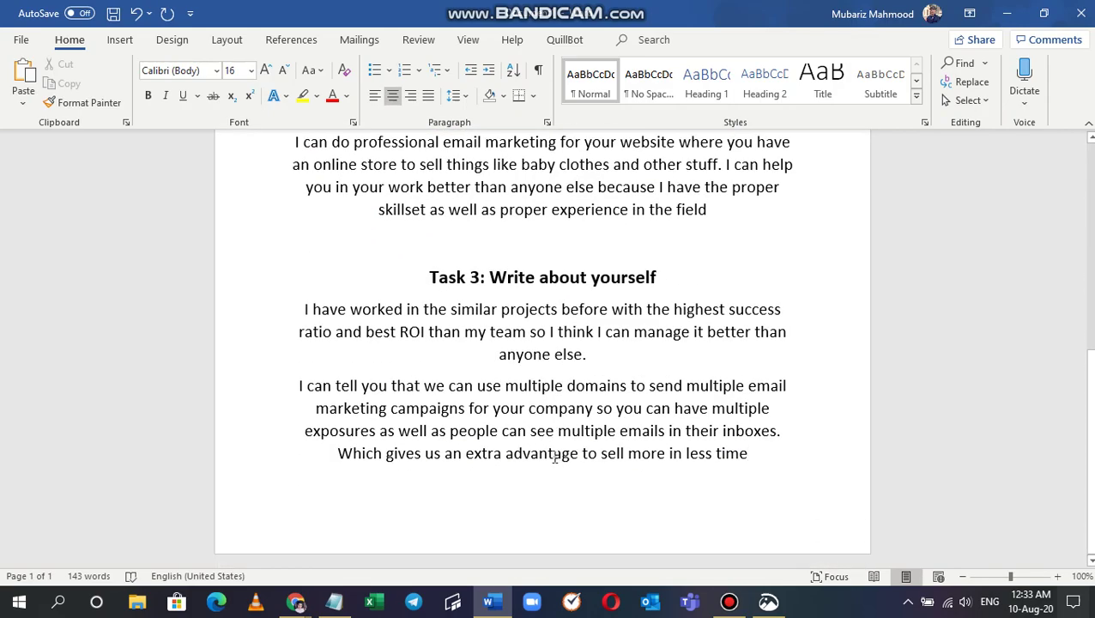
key("alt+Tab")
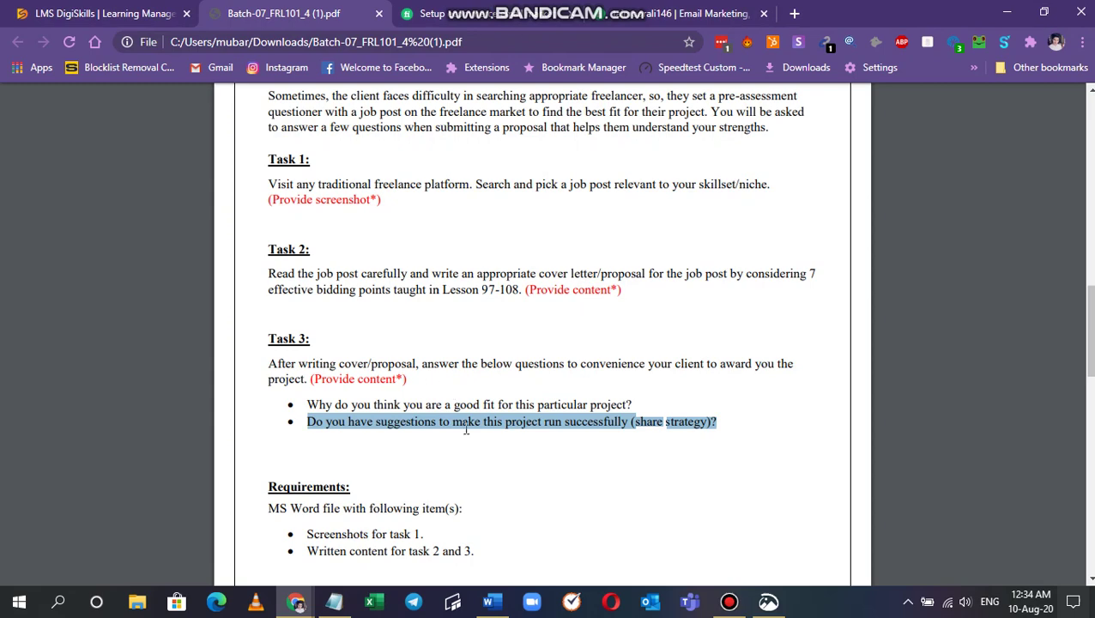
scroll(406, 467, "down", 1)
scroll(403, 455, "up", 4)
key("alt+Tab")
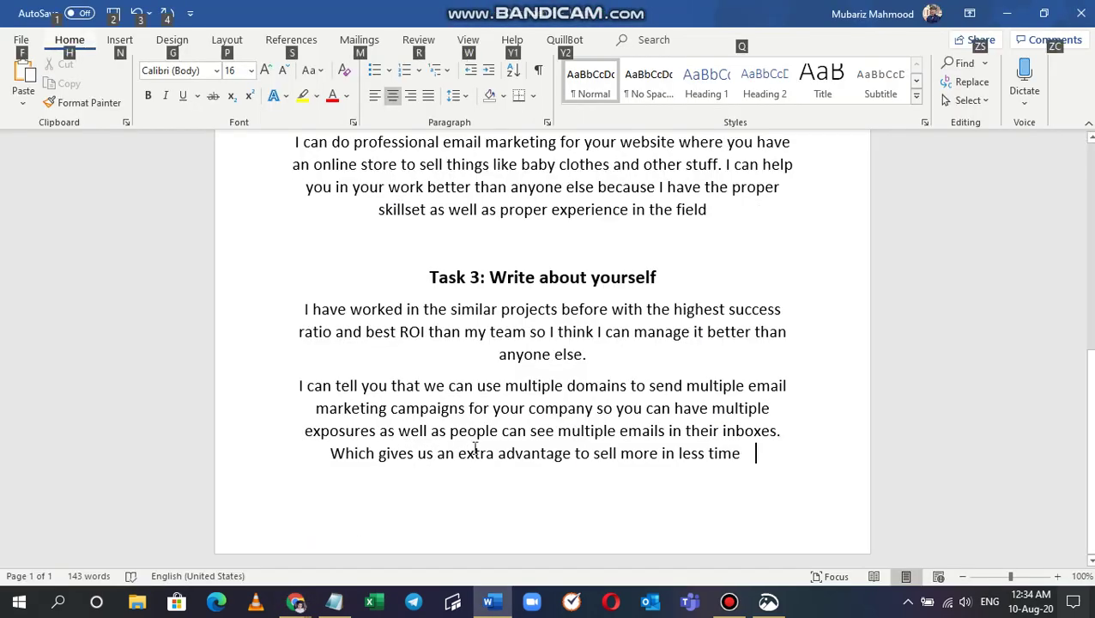
left_click(777, 433)
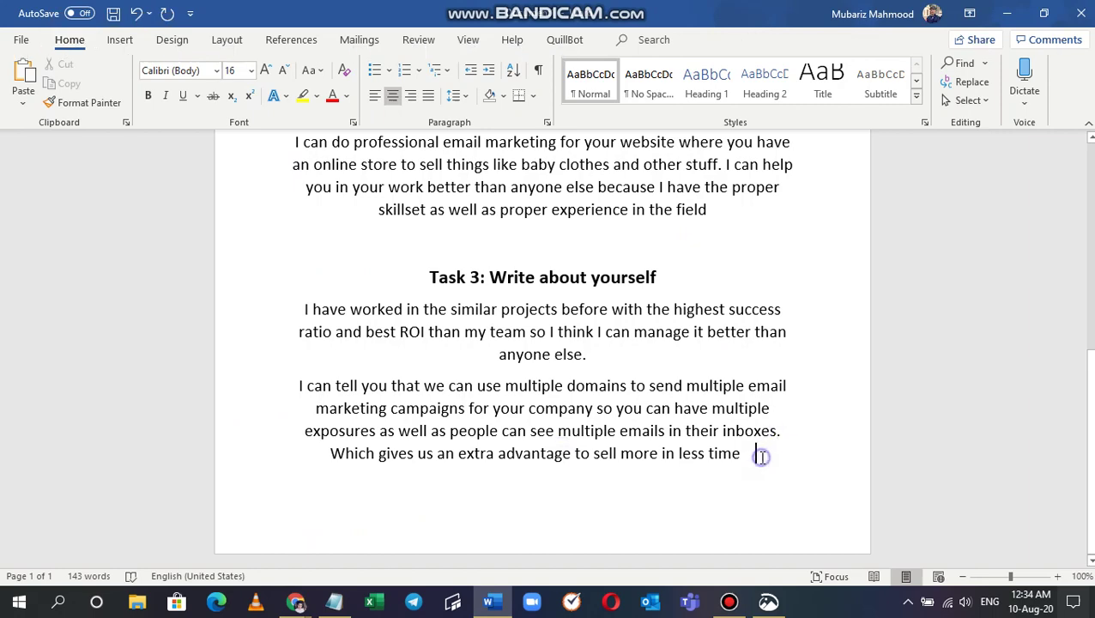
key("BackSpace")
key("BackSpace")
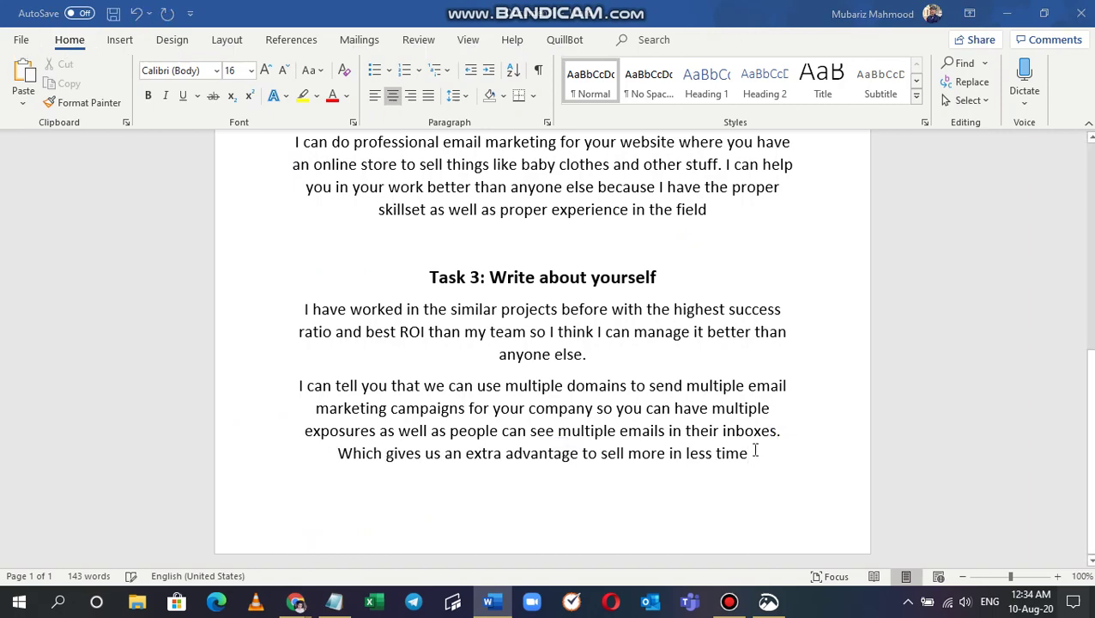
- Save the document to Downloads as 'Freelancing Exercise 4.docx'
key("ctrl+s")
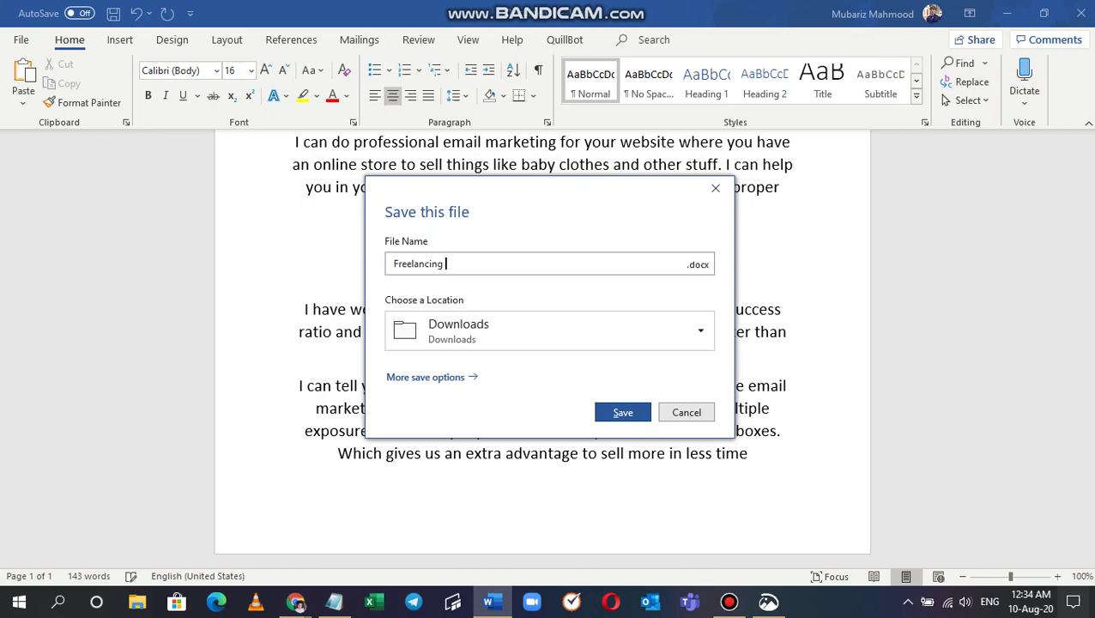
key("alt+Tab")
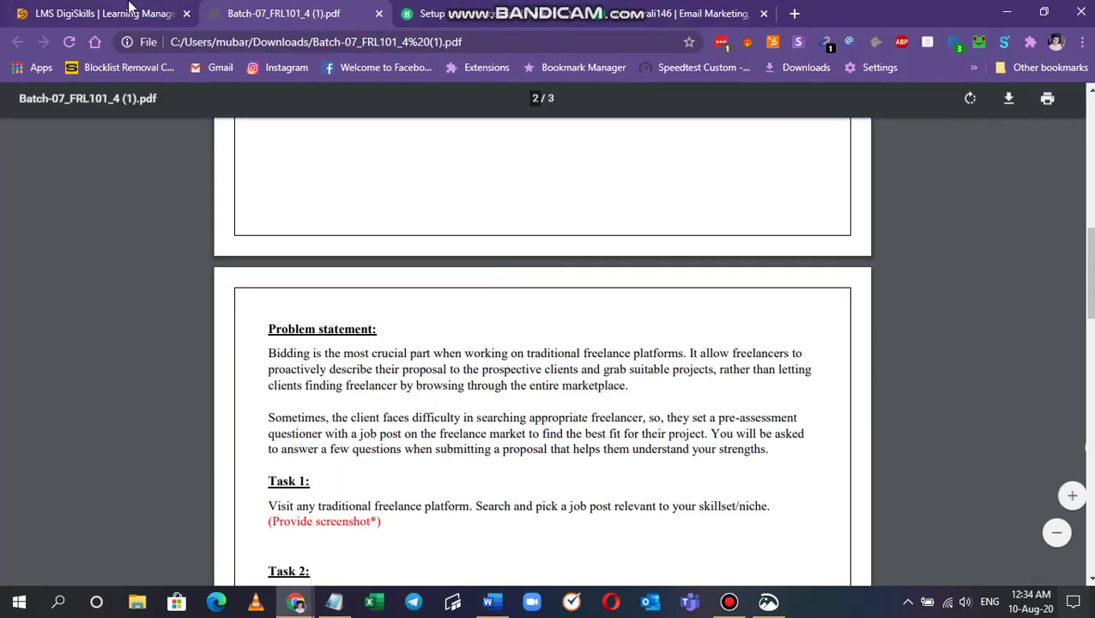
left_click(127, 10)
key("alt+Tab")
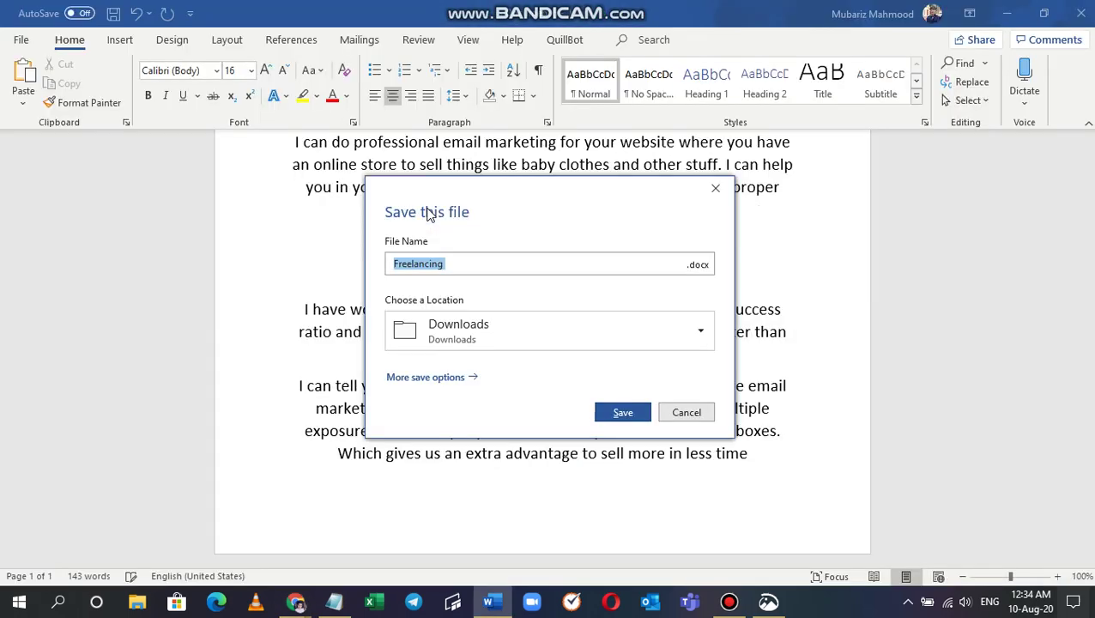
key("End")
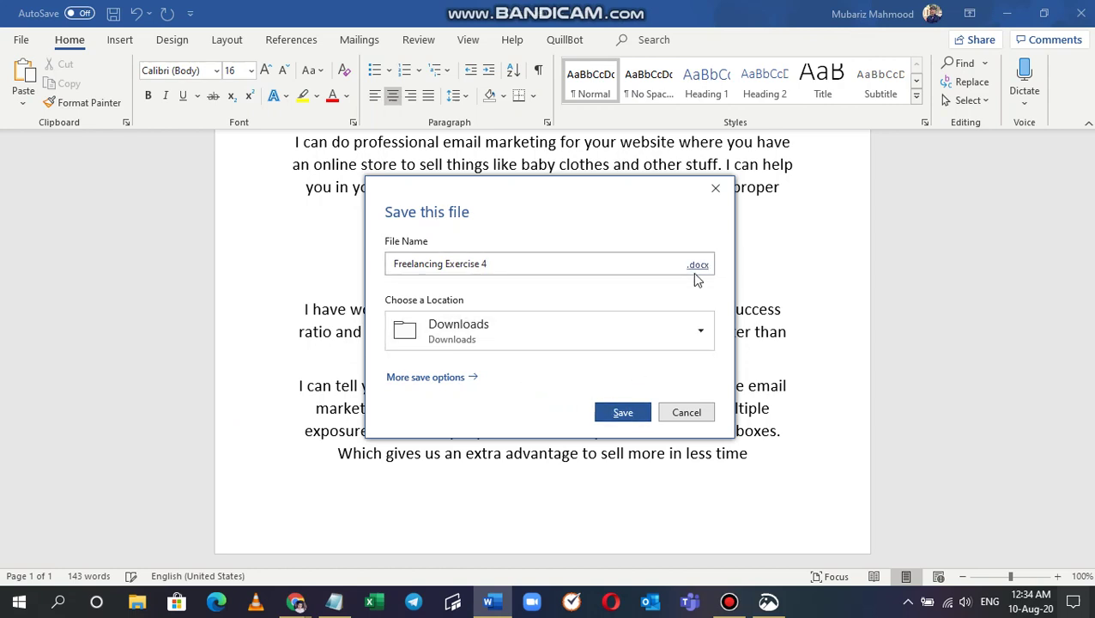
left_click(621, 415)
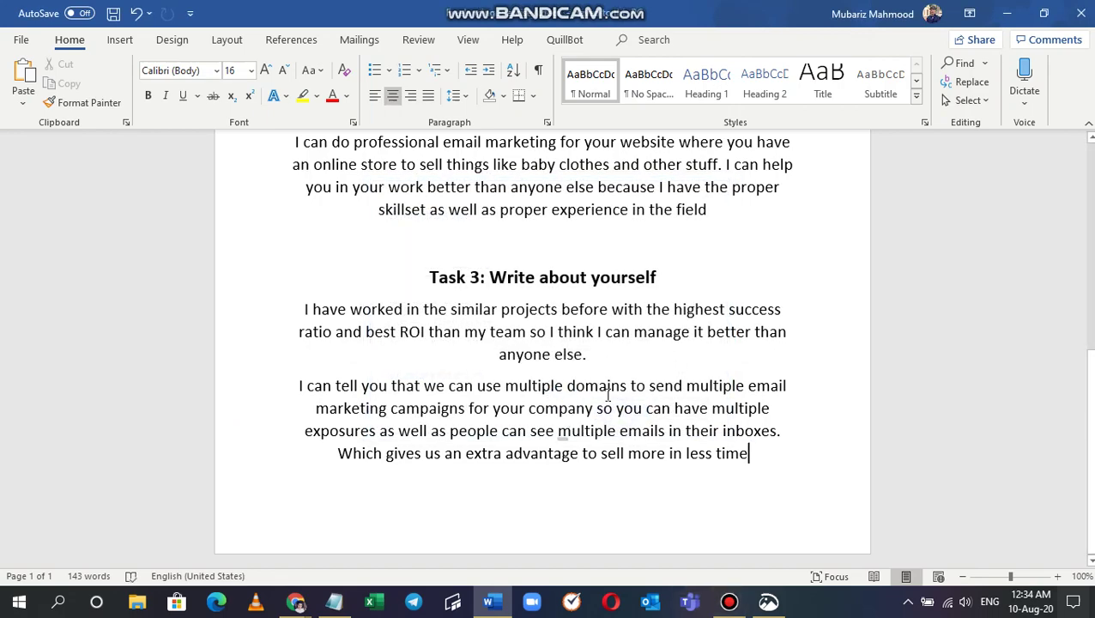
- Upload Freelancing Exercise 4.docx from Downloads as the Hands-on Exercise No. 4 submission
key("alt+Tab")
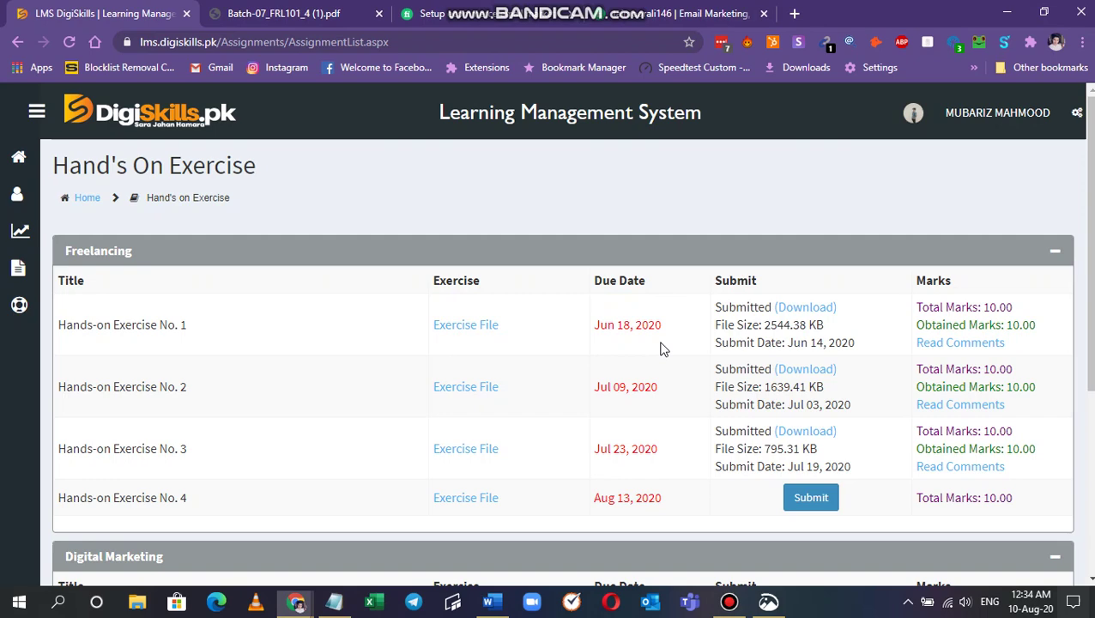
left_click(807, 504)
scroll(701, 487, "down", 4)
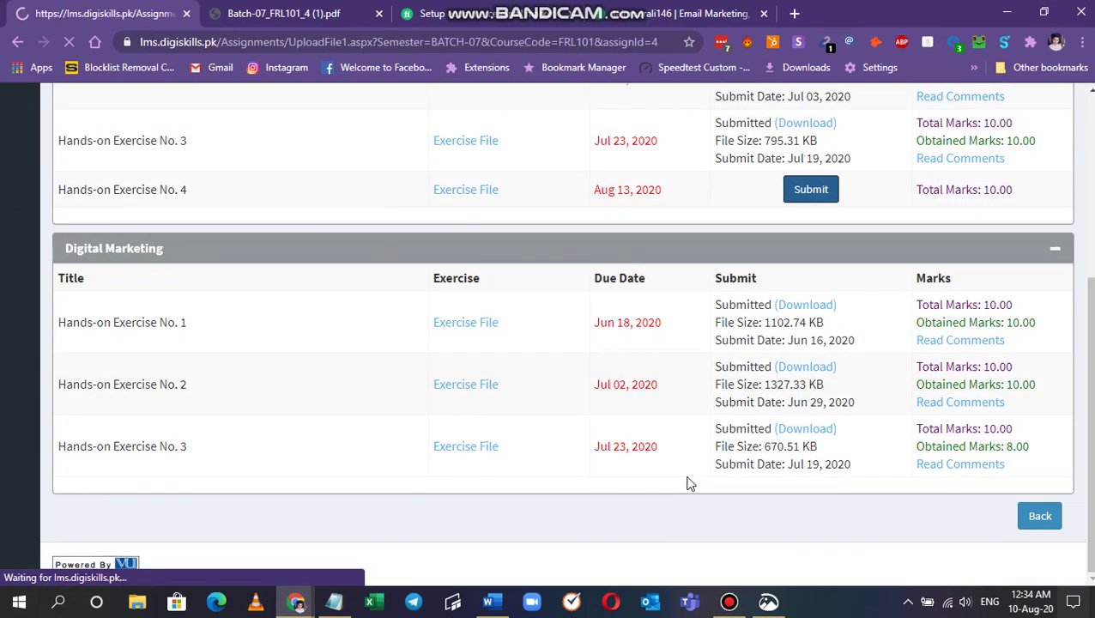
scroll(691, 483, "up", 2)
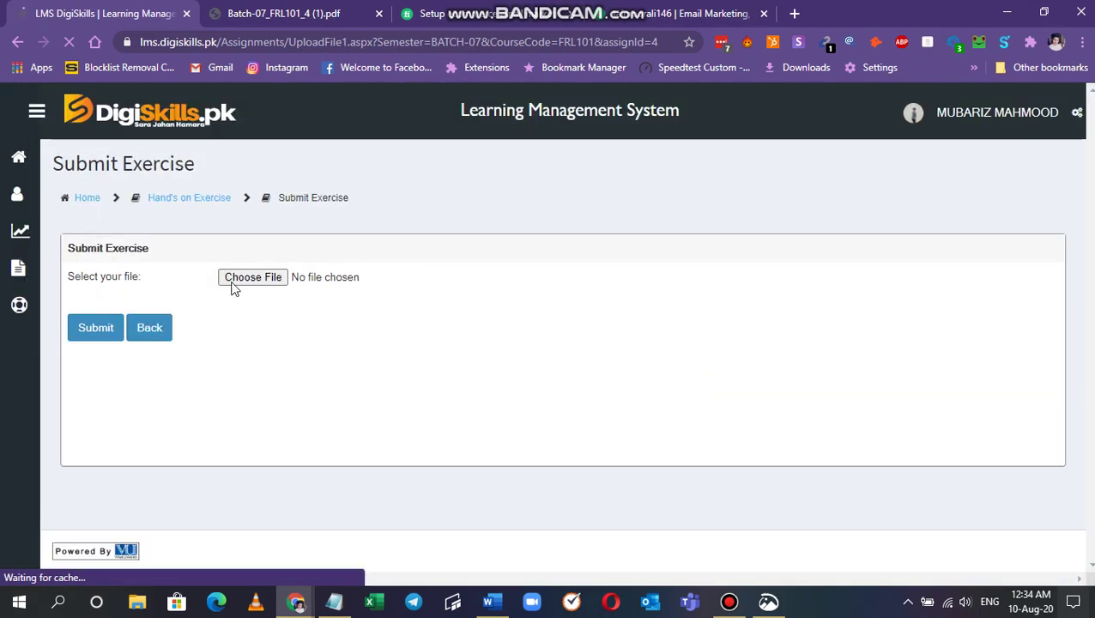
left_click(233, 283)
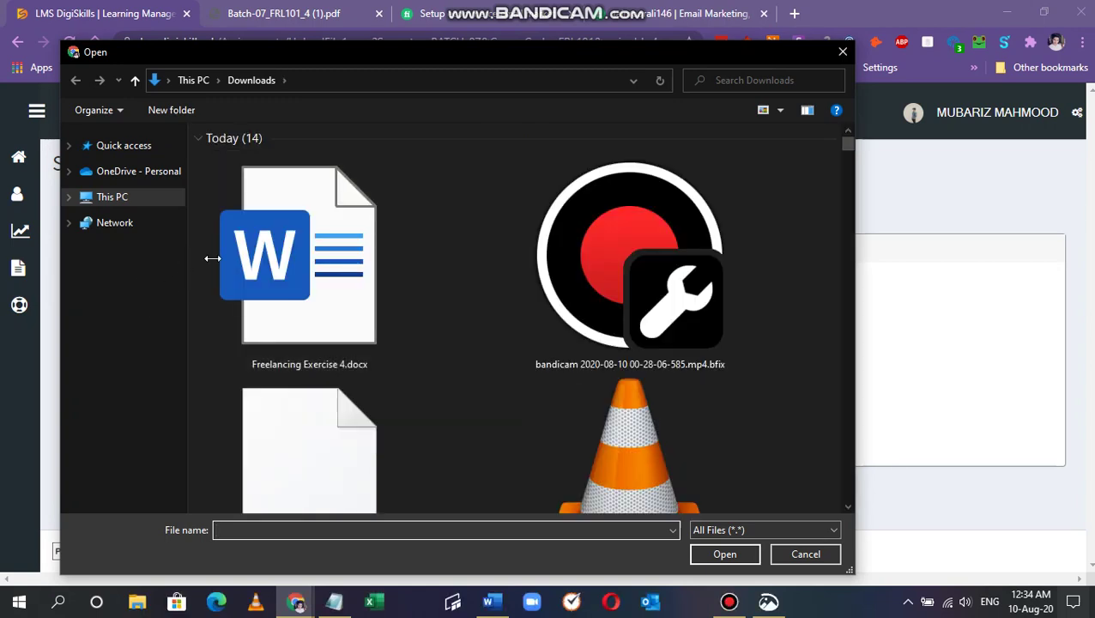
left_click(300, 276)
double_click(300, 276)
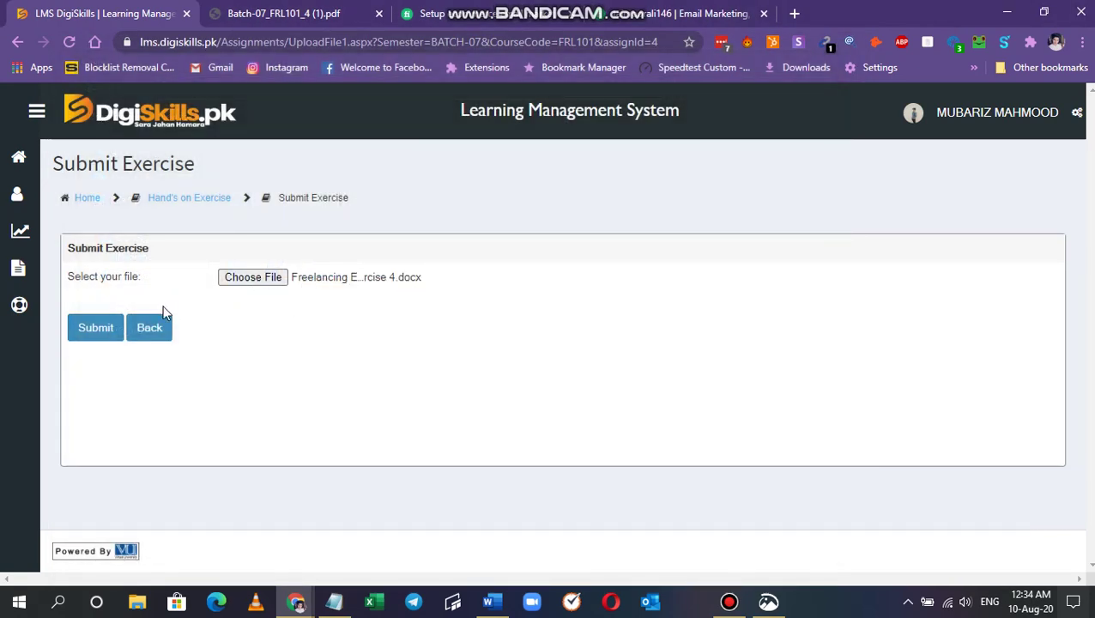
left_click(101, 332)
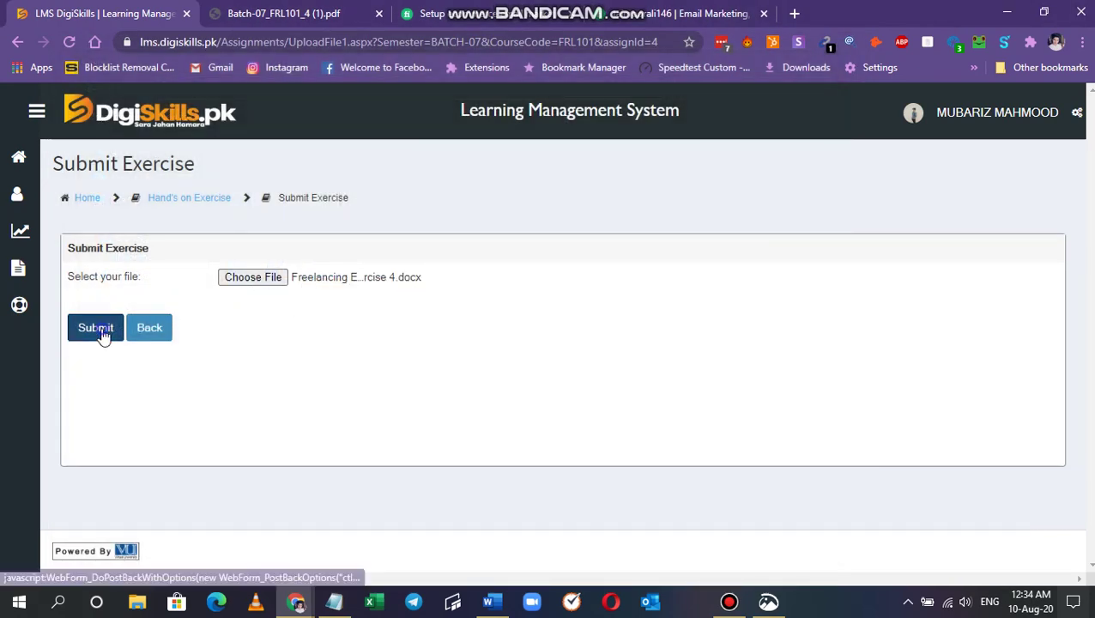
left_click(324, 22)
- Review the PDF's Requirements, including task 1 screenshots, then close the PDF and Fiverr tabs
scroll(460, 274, "down", 4)
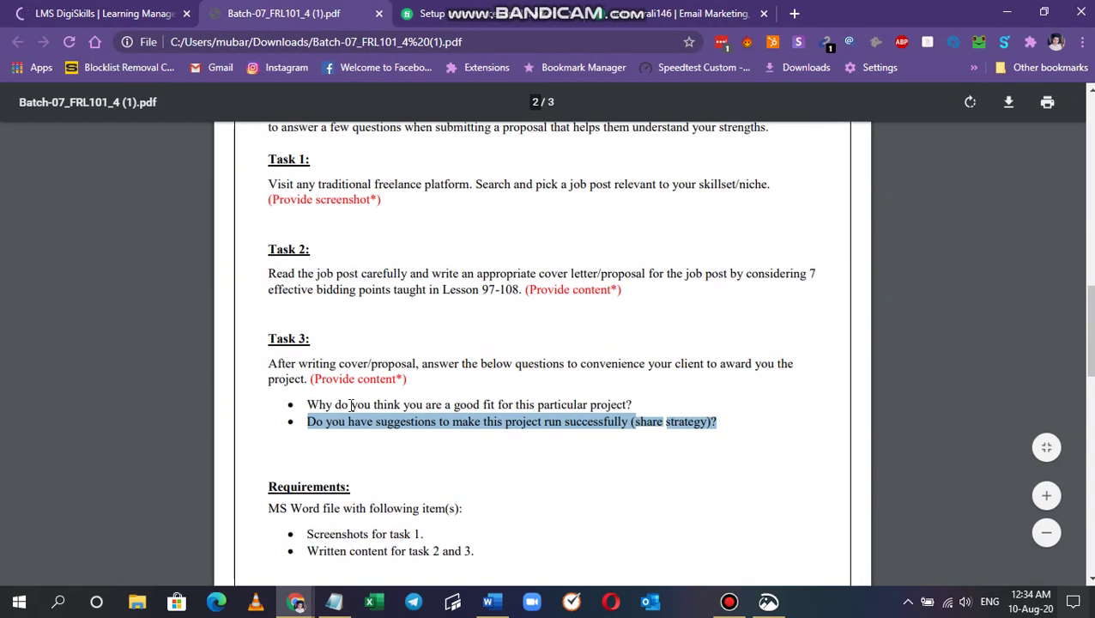
scroll(351, 405, "down", 5)
scroll(404, 418, "up", 3)
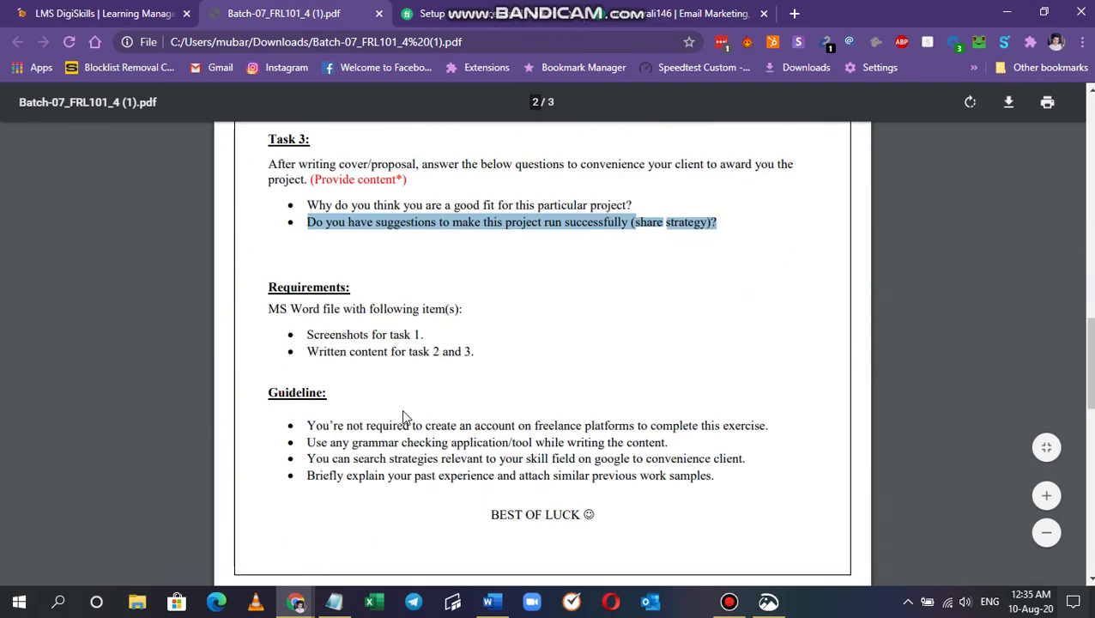
scroll(402, 412, "up", 1)
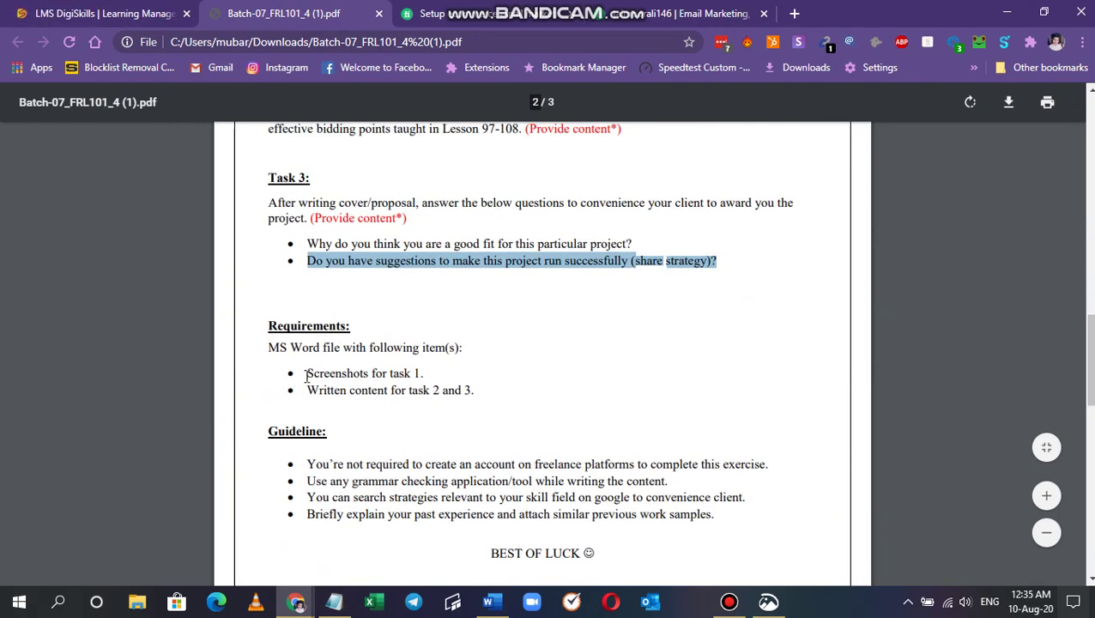
left_click_drag(306, 375, 403, 379)
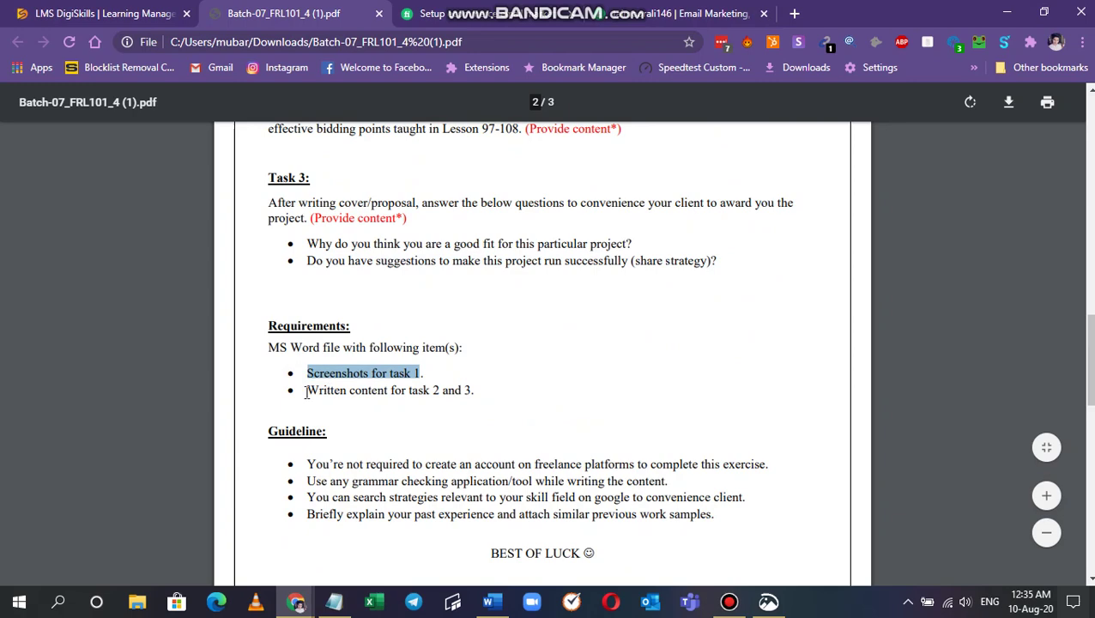
left_click_drag(306, 391, 469, 391)
scroll(399, 401, "down", 5)
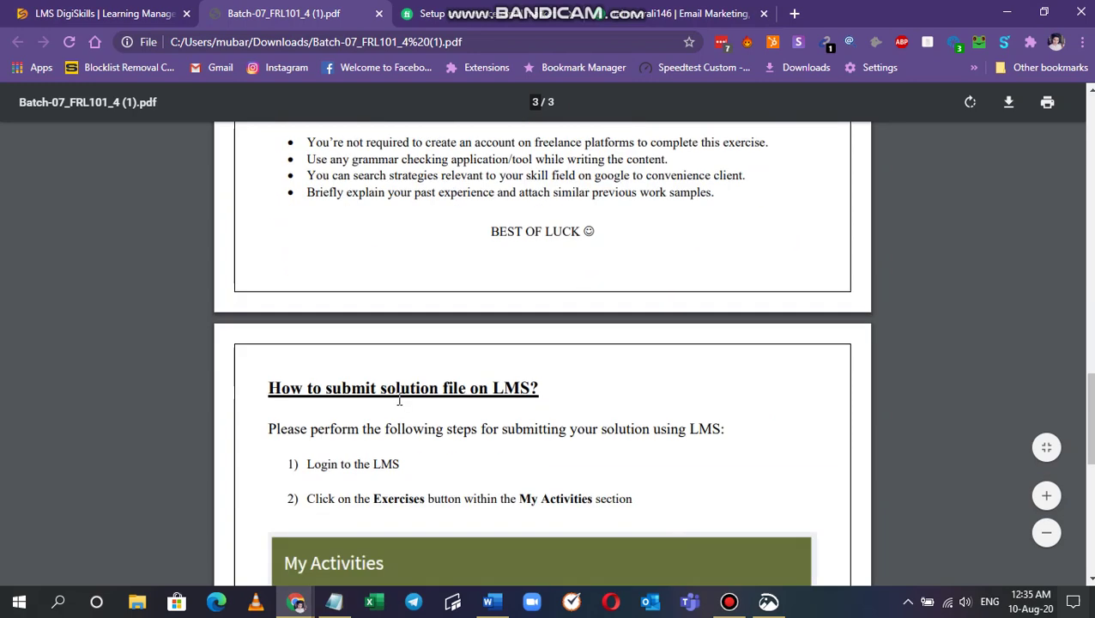
scroll(399, 401, "down", 6)
scroll(402, 403, "up", 12)
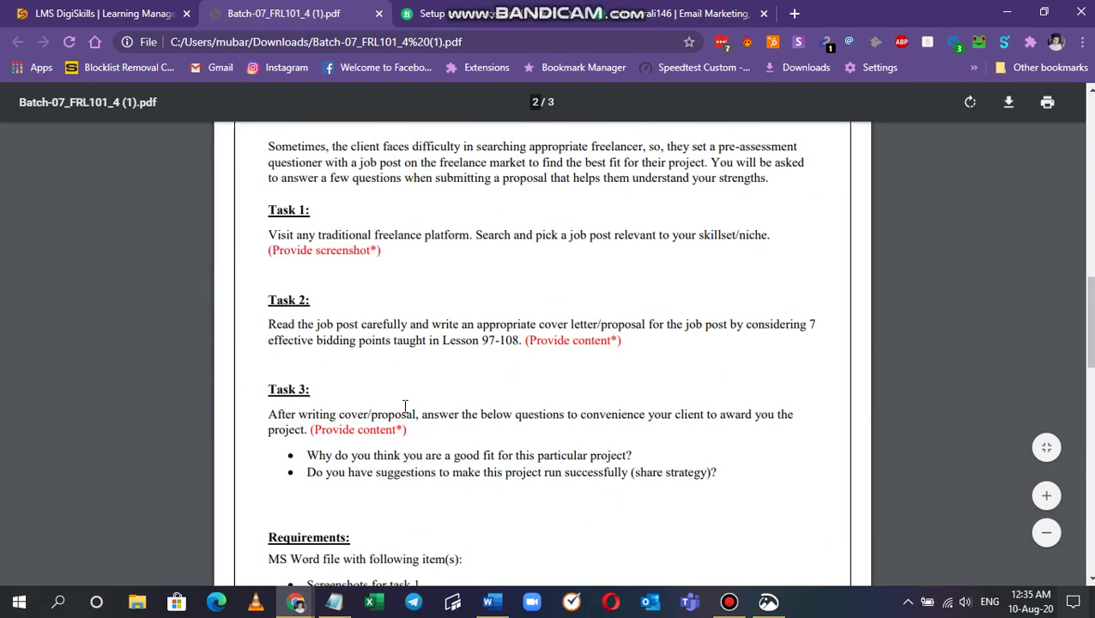
scroll(404, 405, "up", 5)
key("ctrl+w")
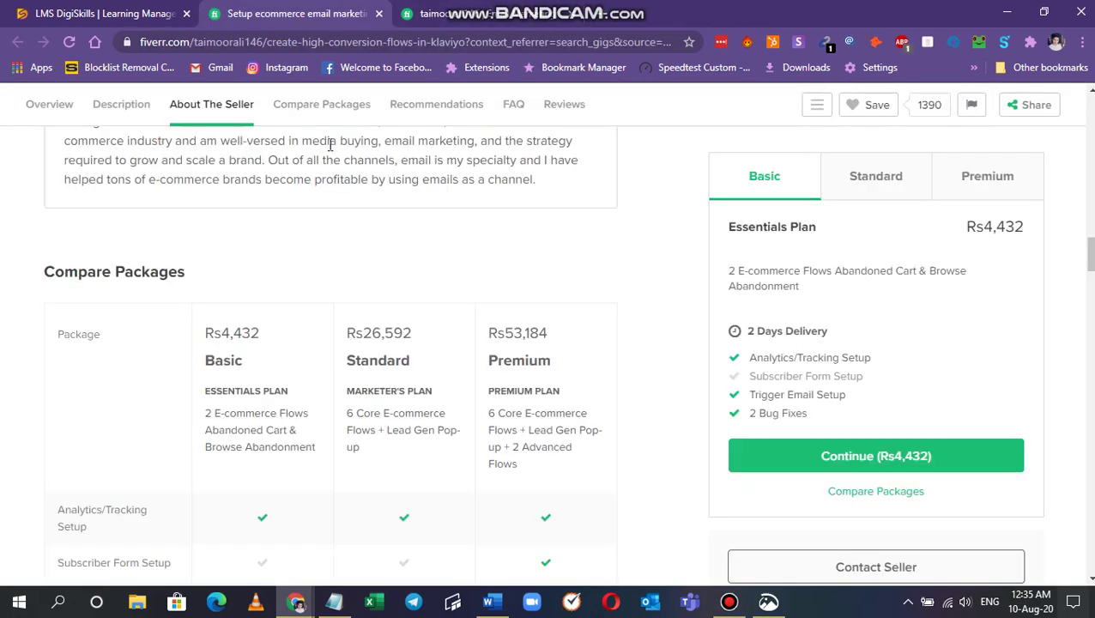
key("ctrl+w")
key("ctrl+w")
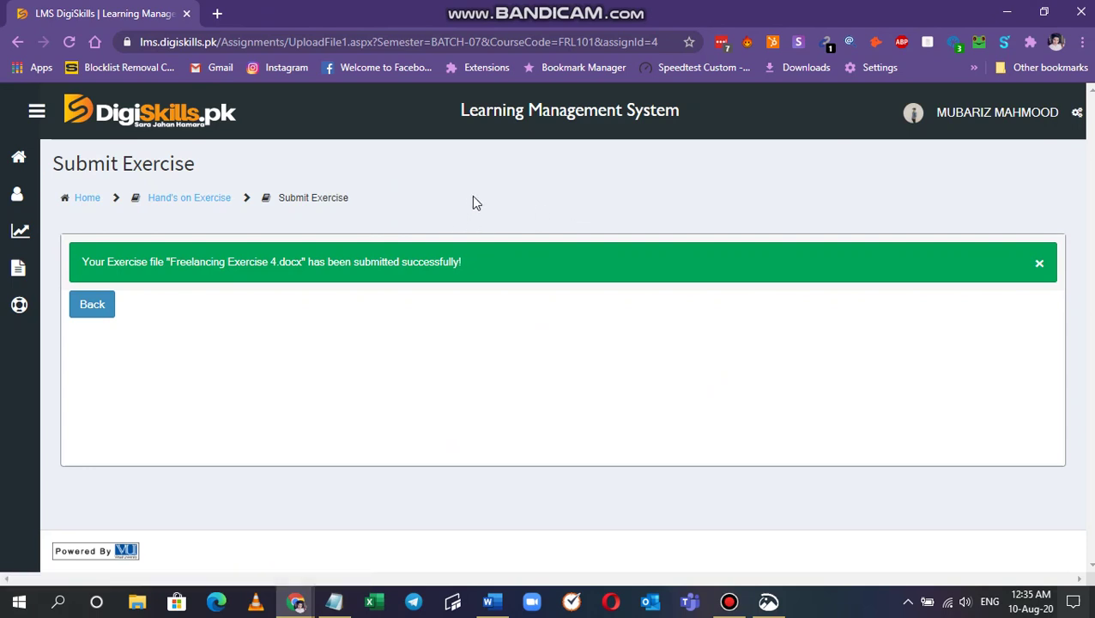
- Go back to the Hand's On Exercise list and close the Snip & Sketch window
left_click(90, 307)
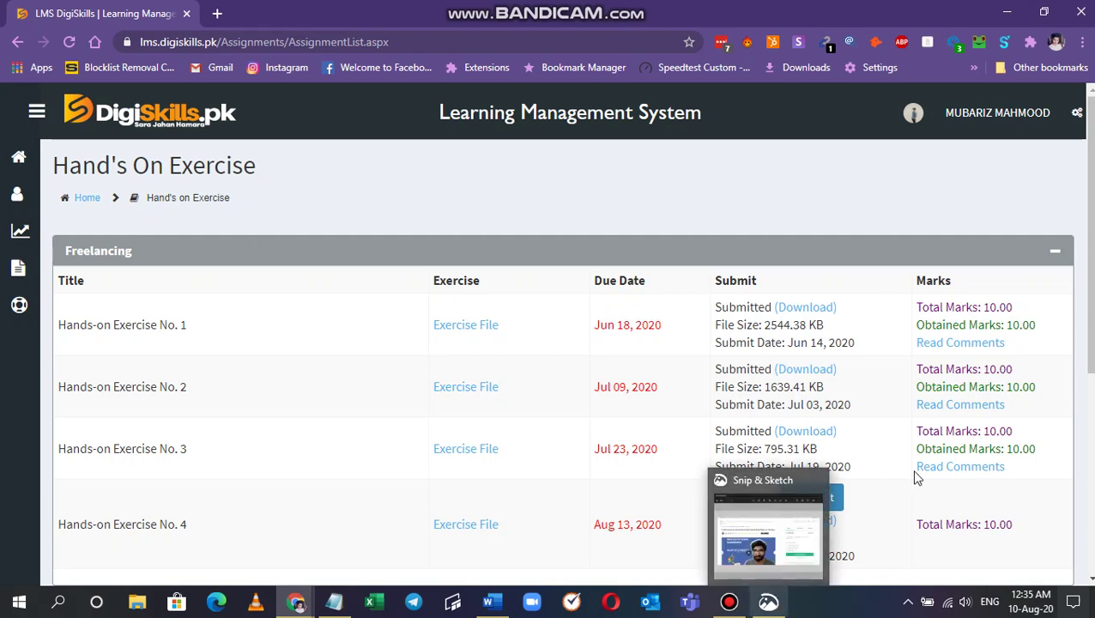
left_click(772, 592)
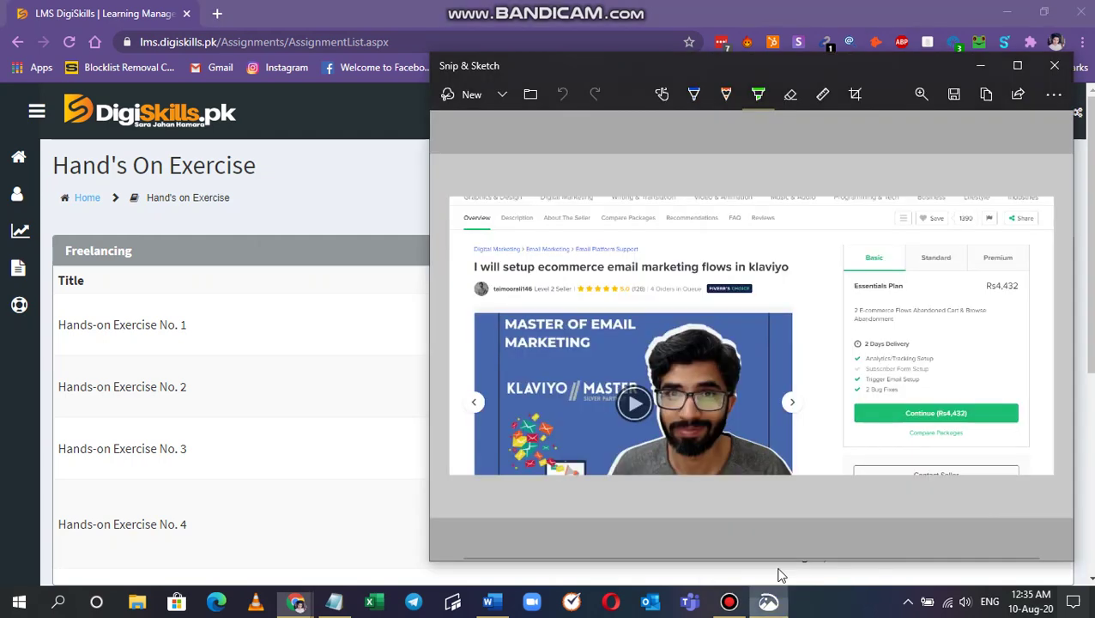
left_click(1048, 70)
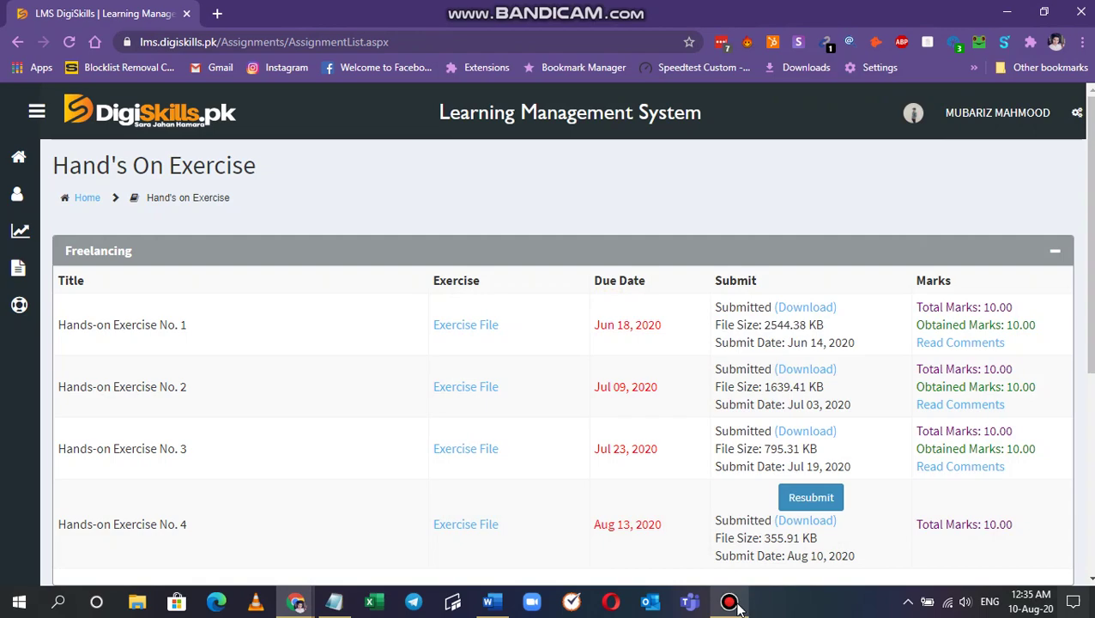